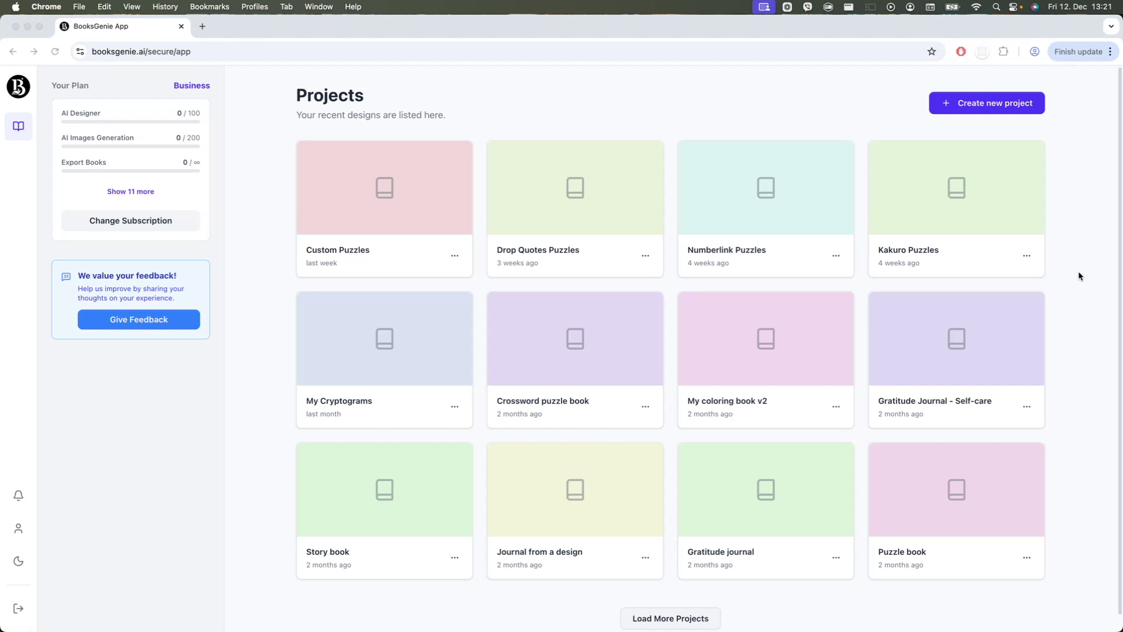
Step: Start a new project from the Puzzle Book template and name it "Ultimate Suduko Puzzle Book"
{"action": "left_click", "coordinate": [1006, 105]}
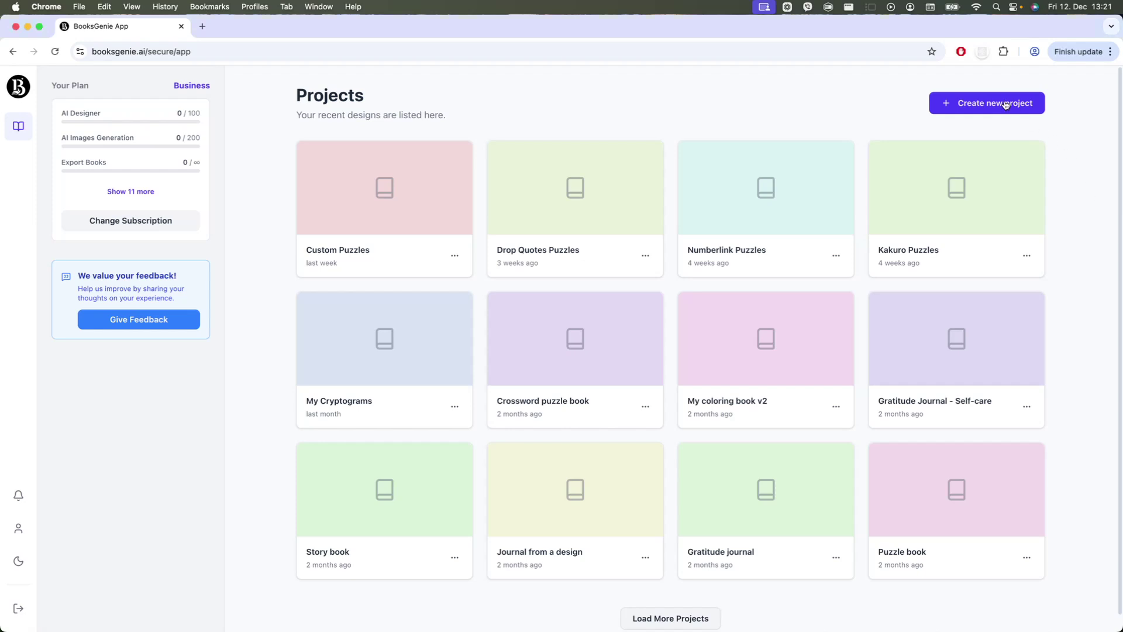
{"action": "left_click", "coordinate": [1006, 105]}
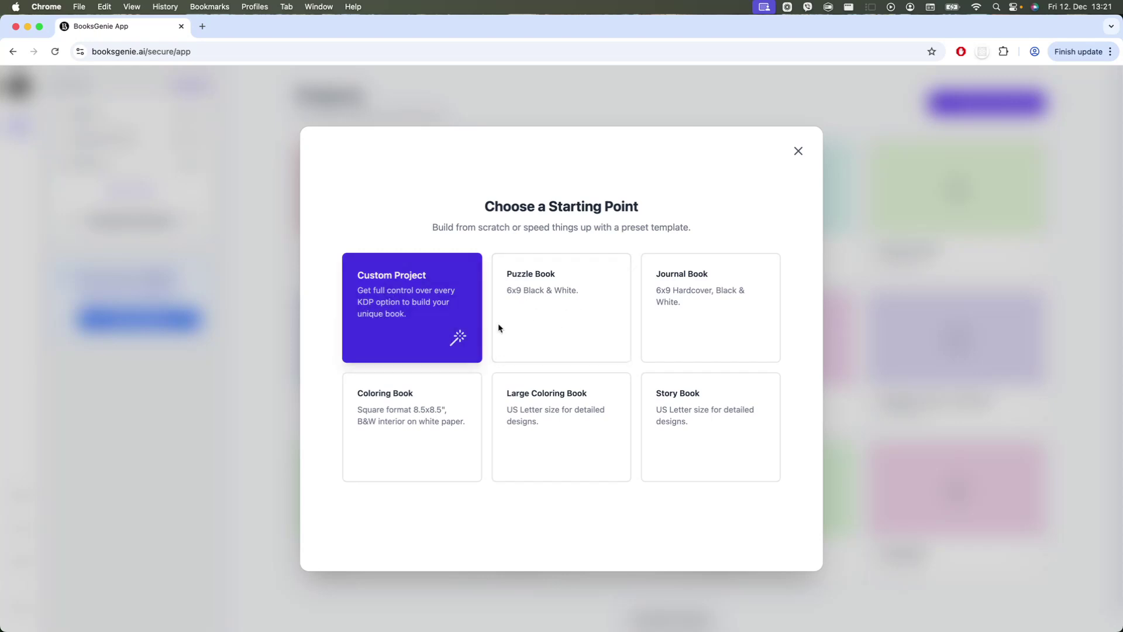
{"action": "left_click", "coordinate": [572, 304]}
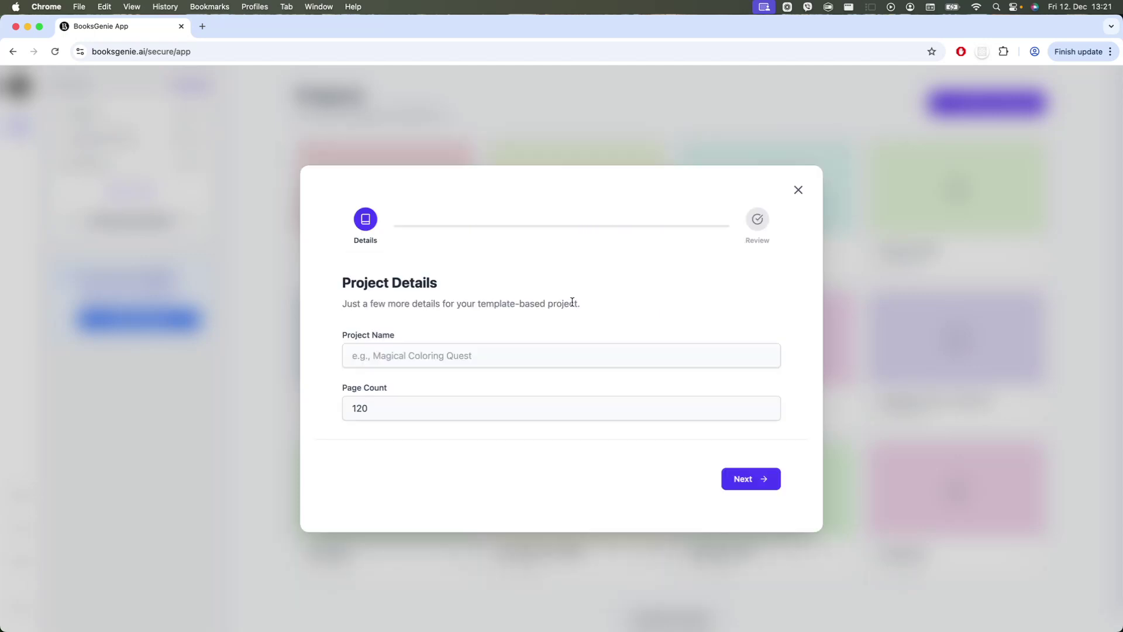
{"action": "left_click", "coordinate": [470, 362]}
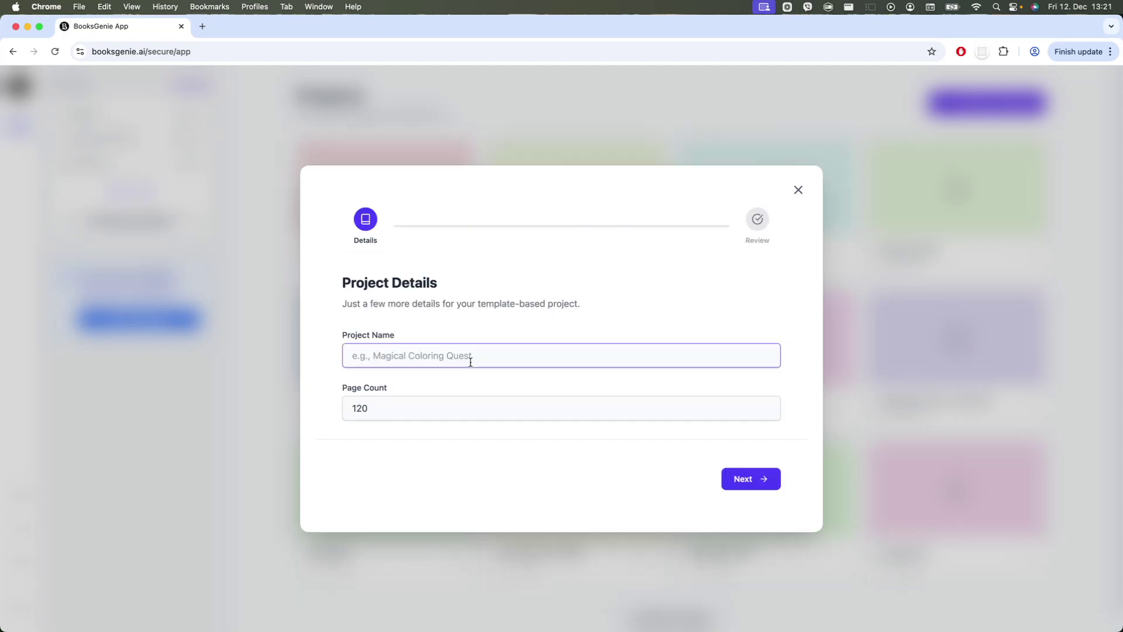
{"action": "type", "text": "Ultimate Suduko Puzzle Book"}
Step: Set the page count to 200 and create the project
{"action": "left_click_drag", "start_coordinate": [363, 408], "coordinate": [303, 410]}
{"action": "left_click", "coordinate": [366, 409]}
{"action": "left_click_drag", "start_coordinate": [368, 408], "coordinate": [335, 405]}
{"action": "type", "text": "200"}
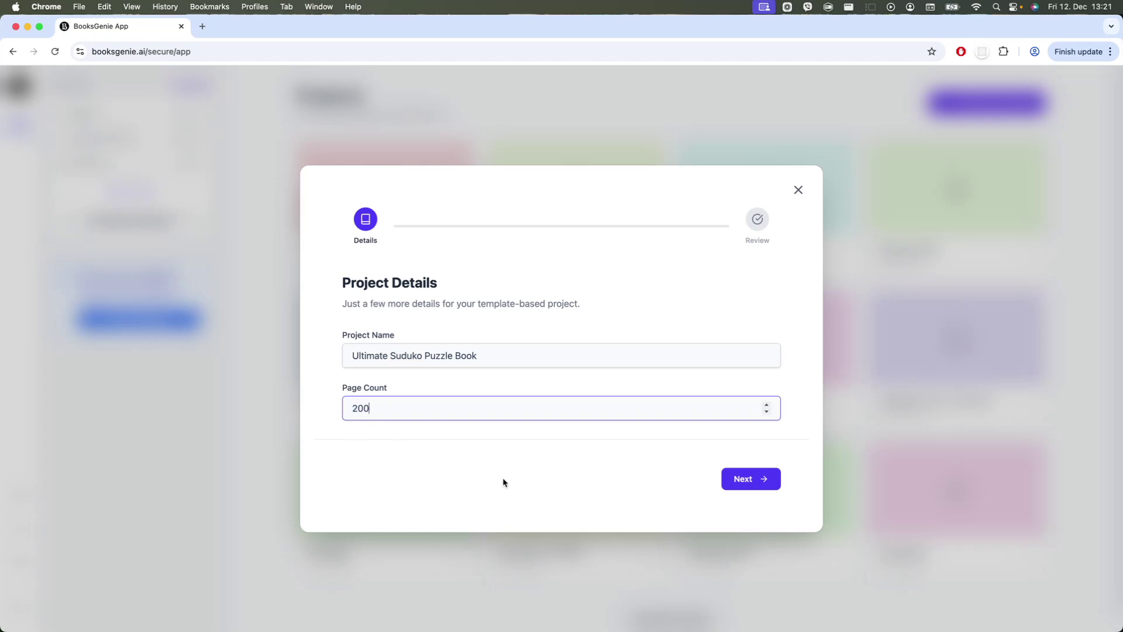
{"action": "left_click", "coordinate": [760, 479]}
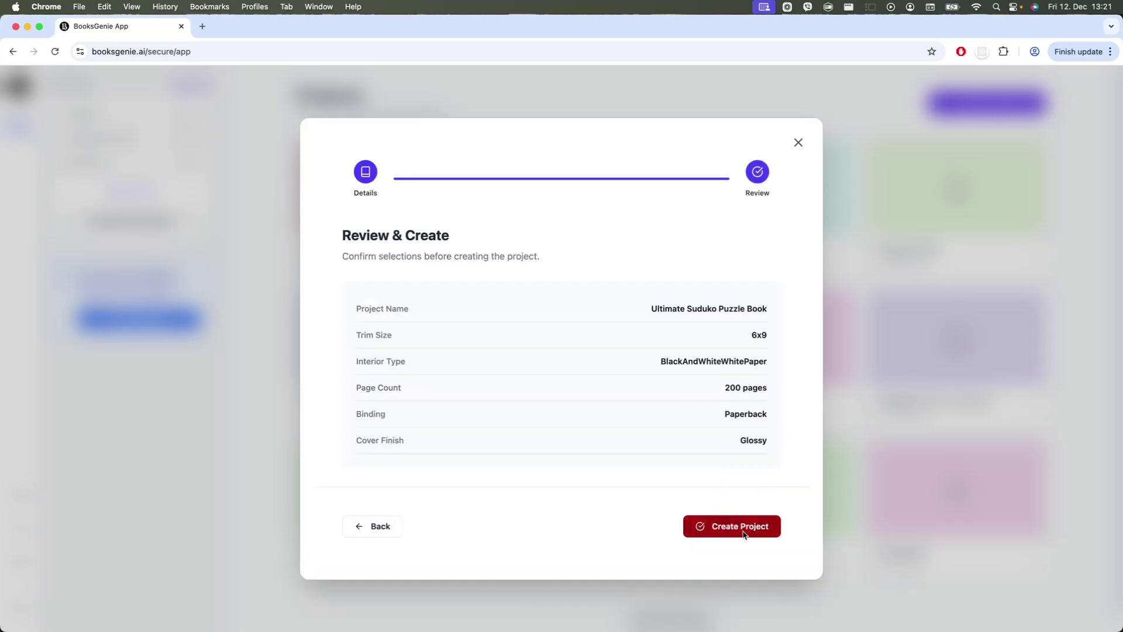
{"action": "left_click", "coordinate": [740, 527]}
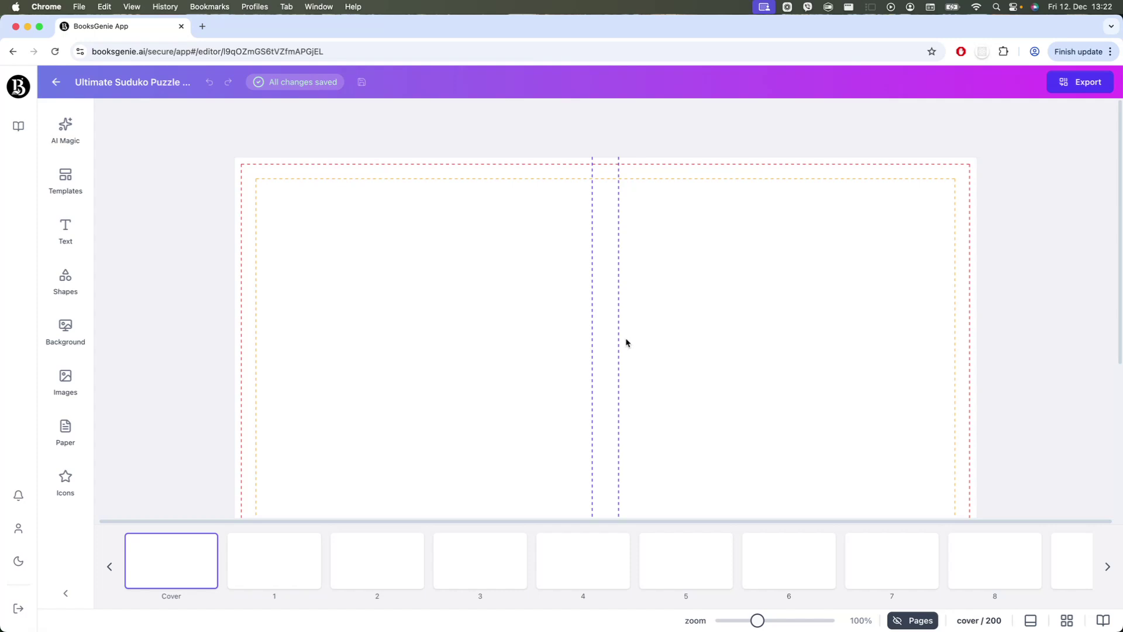
Step: Set up an AI Magic Sudoku with the Samurai variant and Medium difficulty, keeping the default title template
{"action": "left_click", "coordinate": [66, 142]}
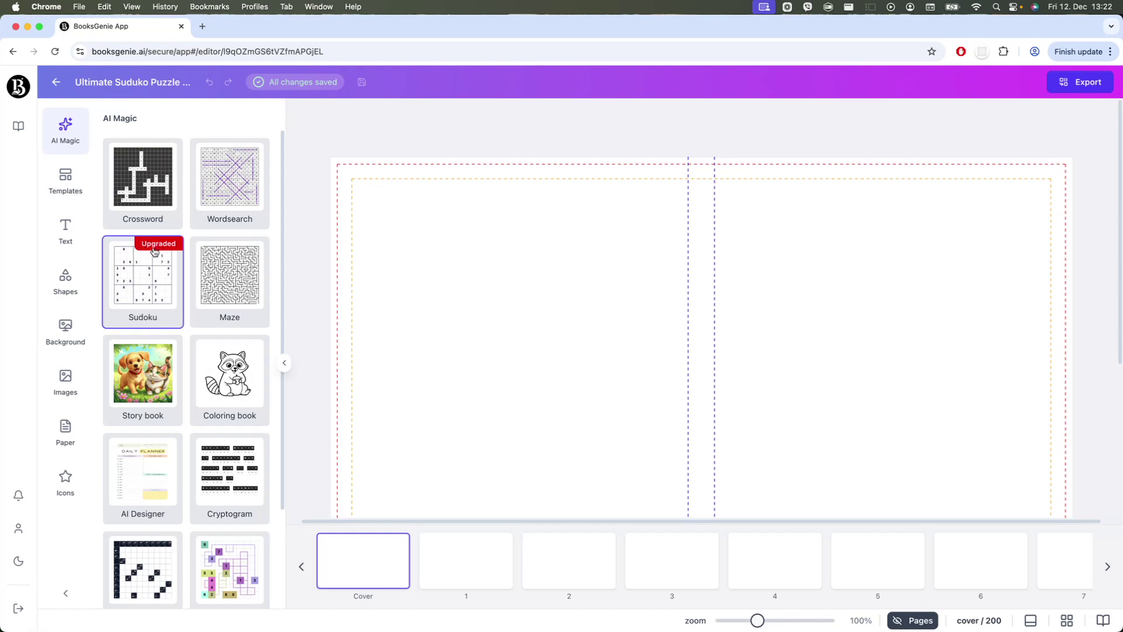
{"action": "left_click", "coordinate": [151, 292]}
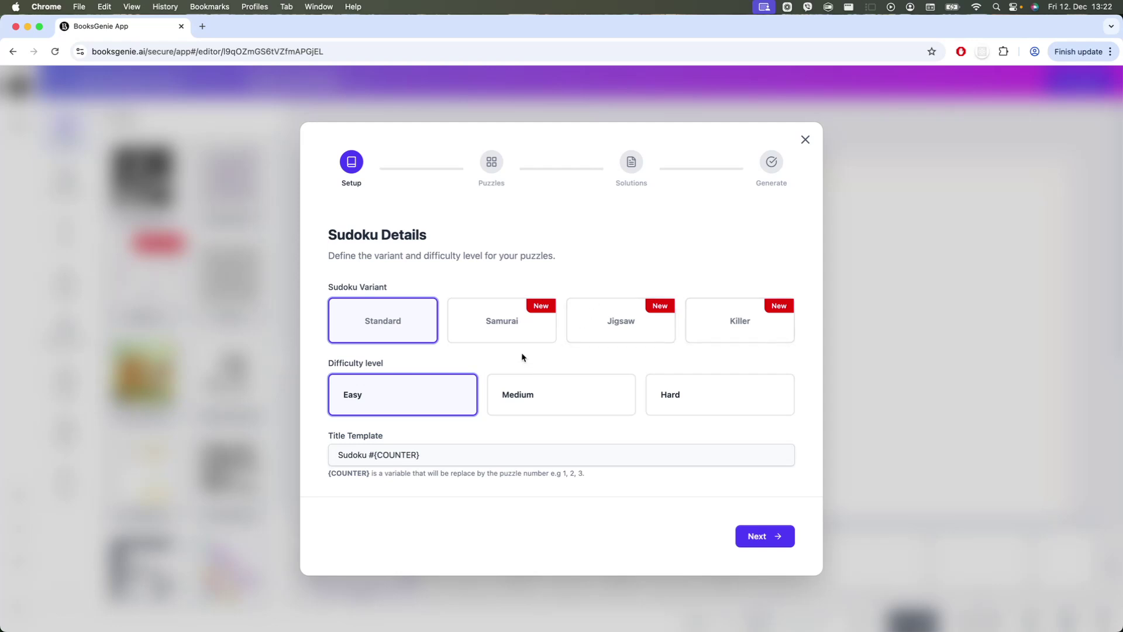
{"action": "left_click", "coordinate": [503, 326]}
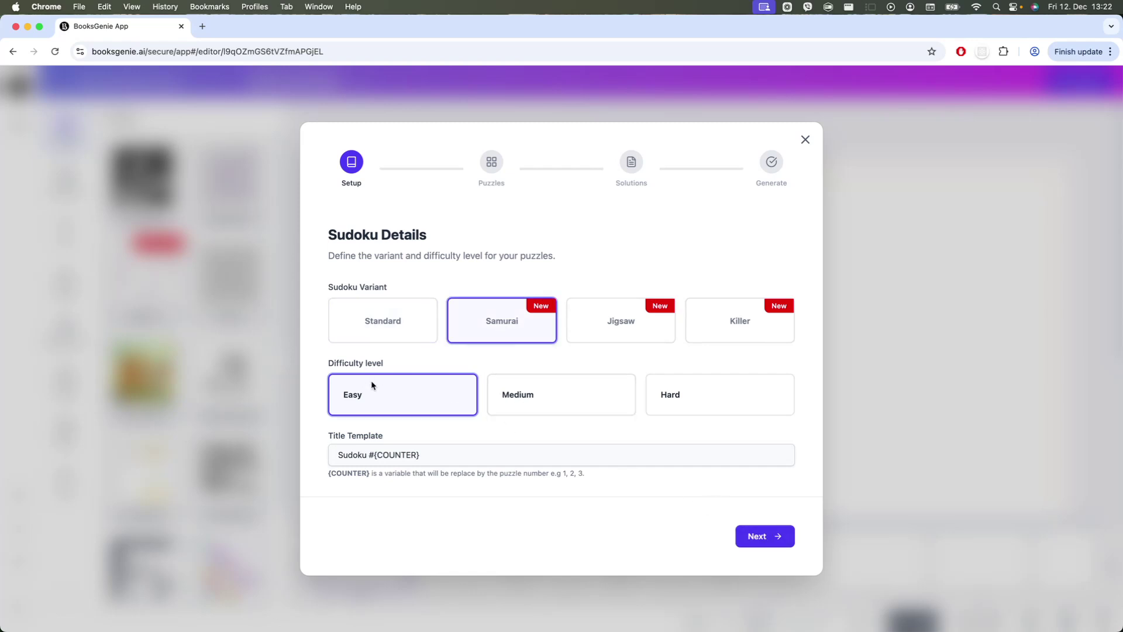
{"action": "double_click", "coordinate": [343, 456]}
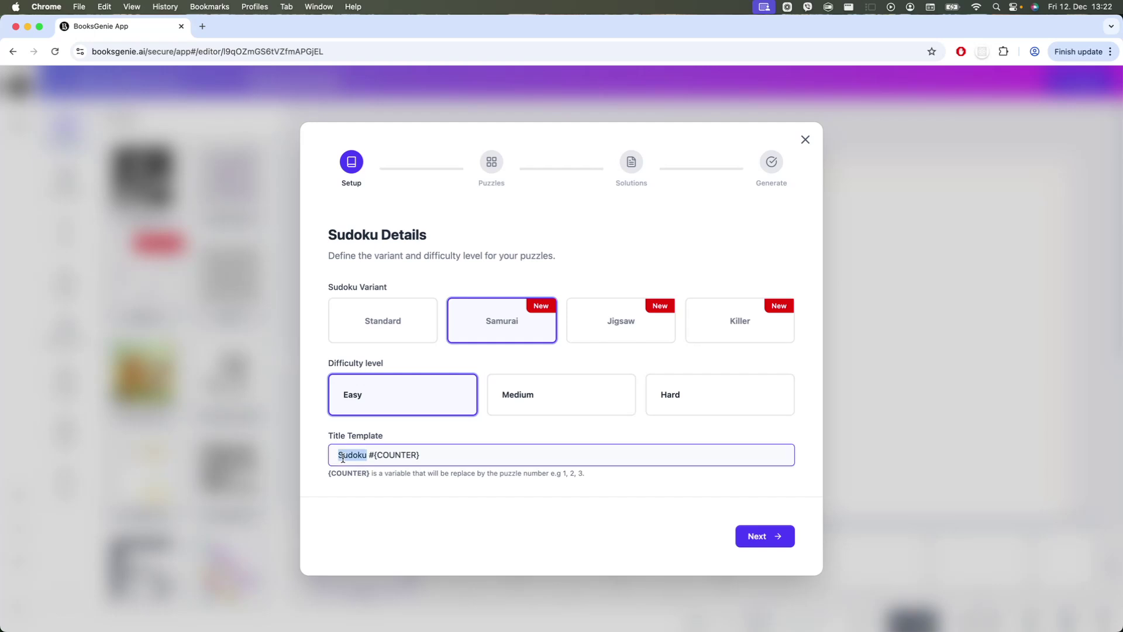
{"action": "left_click", "coordinate": [539, 403]}
{"action": "left_click", "coordinate": [754, 537]}
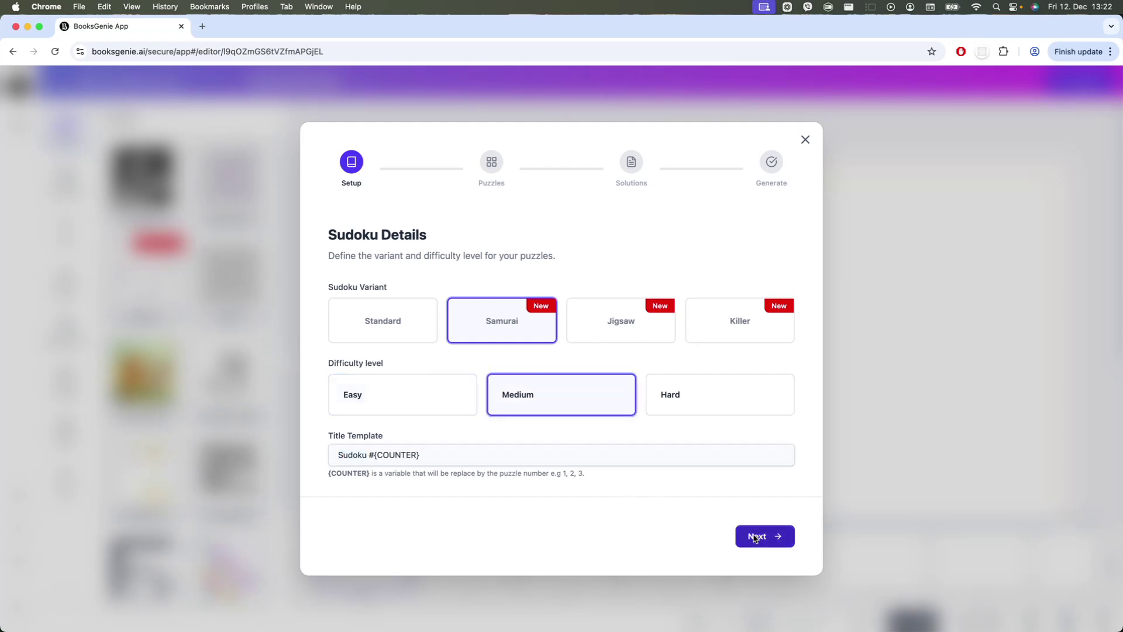
Step: Assign the Samurai puzzle to page 1 and its solution to page 2, and generate them
{"action": "left_click", "coordinate": [364, 389]}
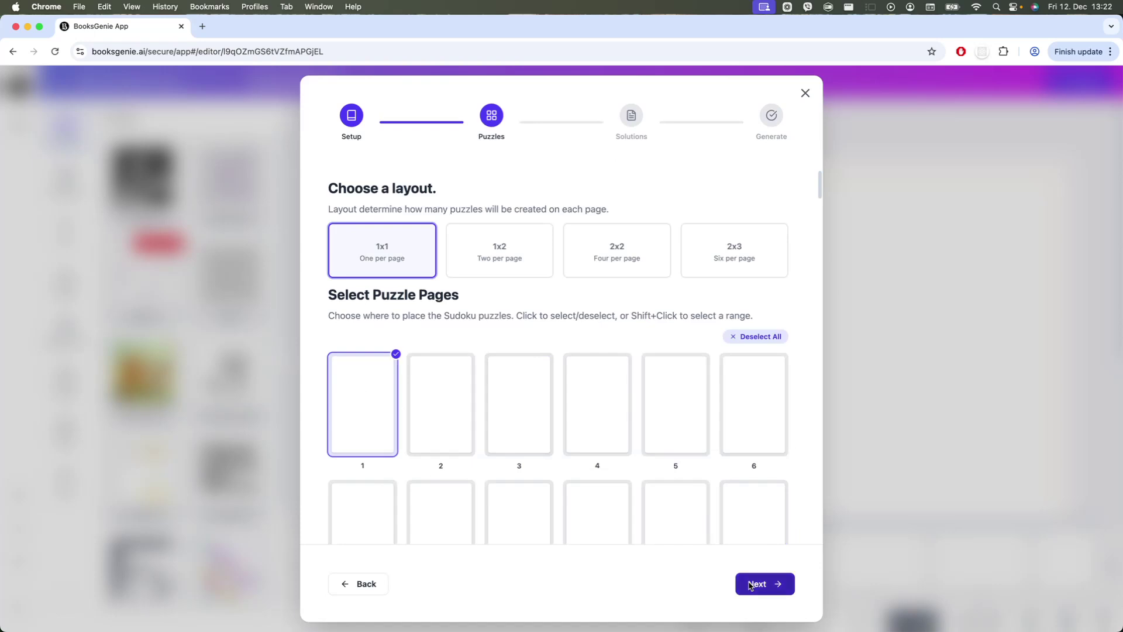
{"action": "left_click", "coordinate": [750, 584]}
{"action": "left_click", "coordinate": [450, 399]}
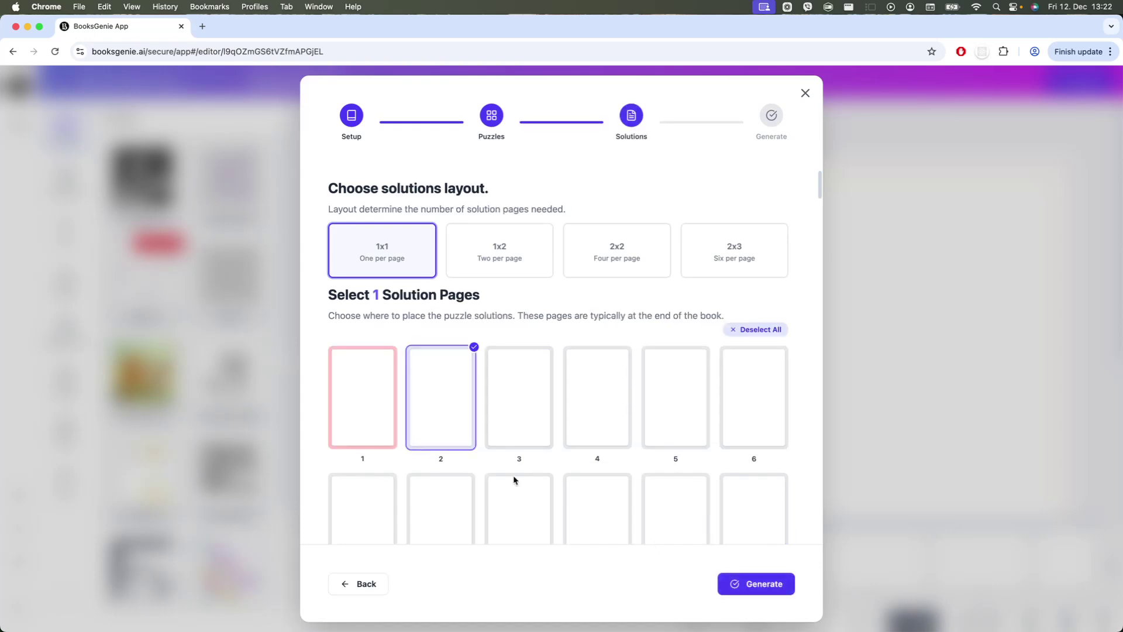
{"action": "left_click", "coordinate": [761, 584]}
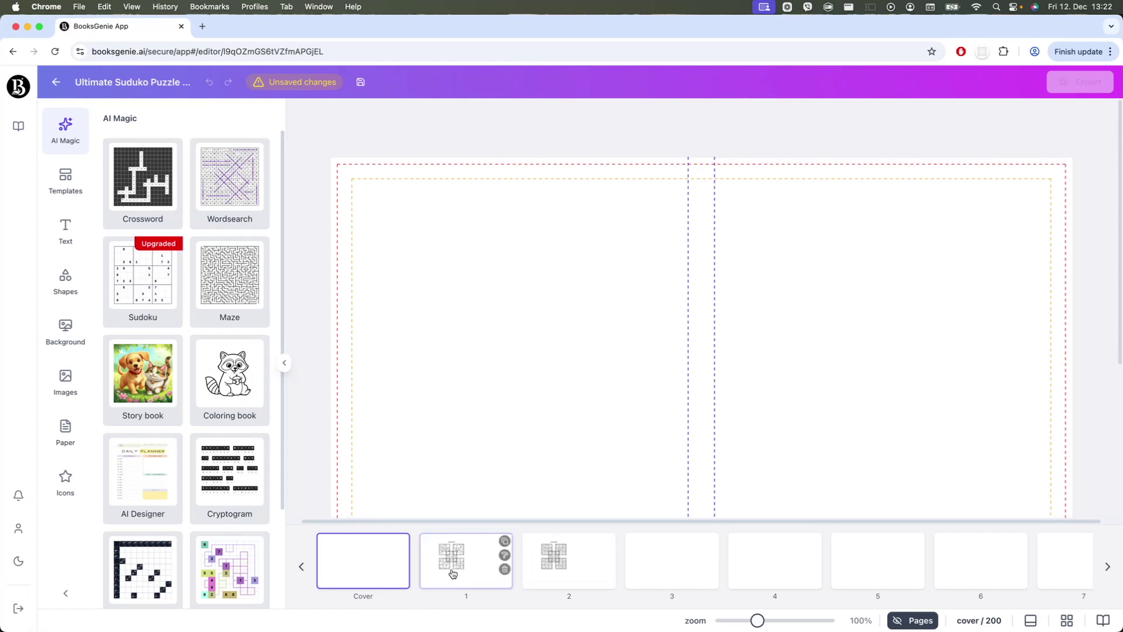
Step: Open page 1 and select the Samurai grid to examine the generated puzzle
{"action": "left_click", "coordinate": [452, 574]}
{"action": "scroll", "coordinate": [689, 413], "scroll_direction": "down", "scroll_amount": 3}
{"action": "scroll", "coordinate": [689, 411], "scroll_direction": "up", "scroll_amount": 1}
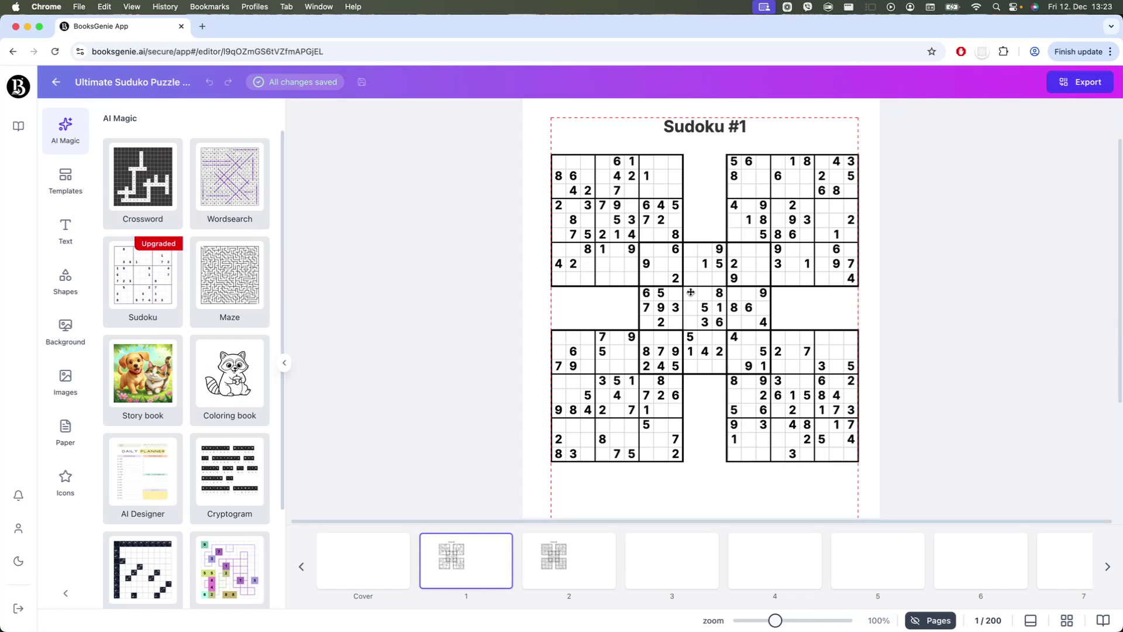
{"action": "left_click", "coordinate": [691, 339]}
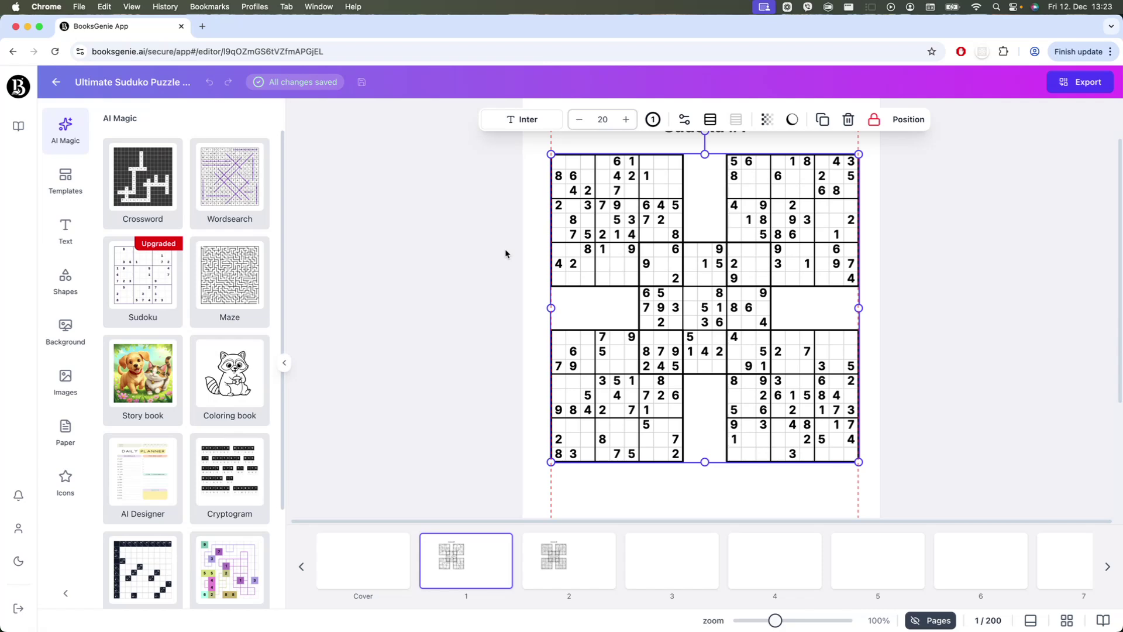
Step: Set up another Sudoku with the Jigsaw variant and Medium difficulty, keeping the default title template
{"action": "left_click", "coordinate": [141, 285]}
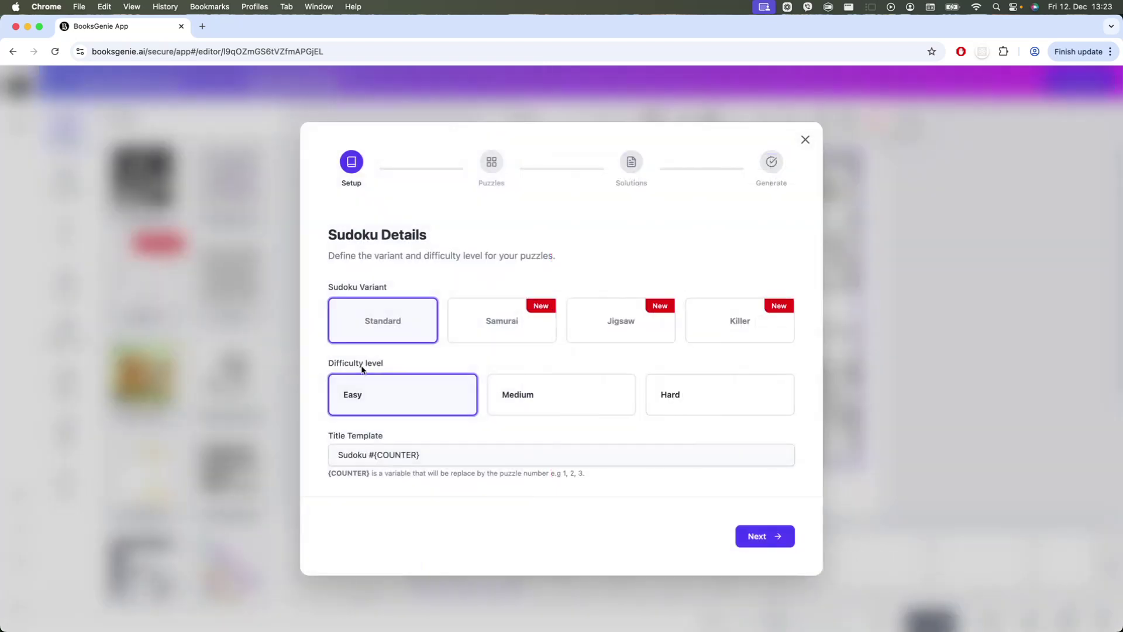
{"action": "left_click", "coordinate": [639, 321]}
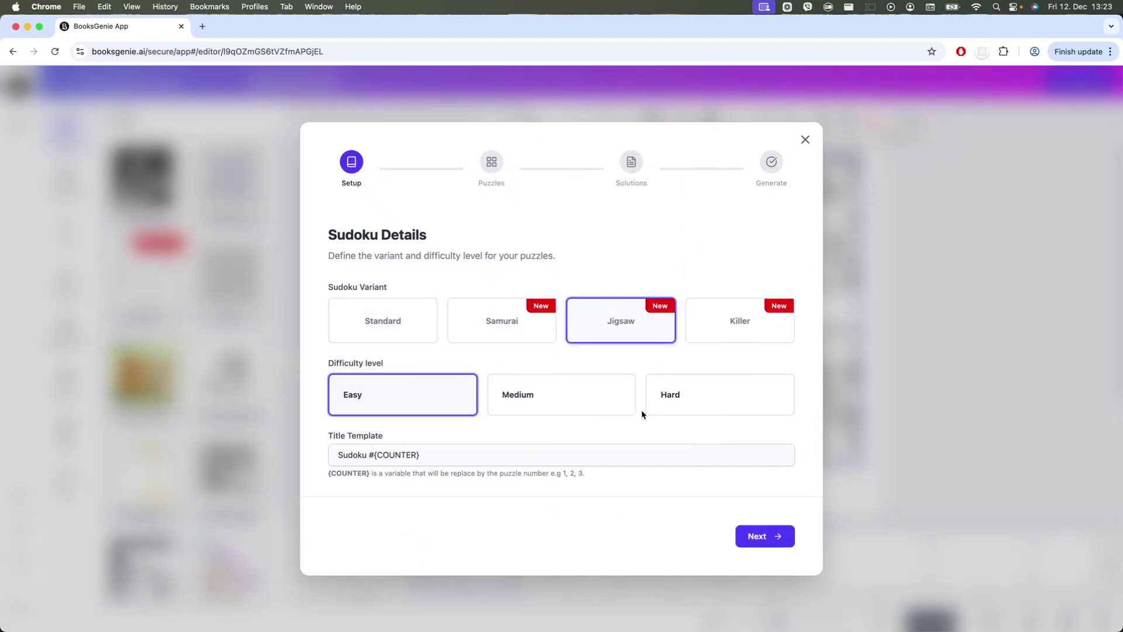
{"action": "left_click", "coordinate": [546, 395]}
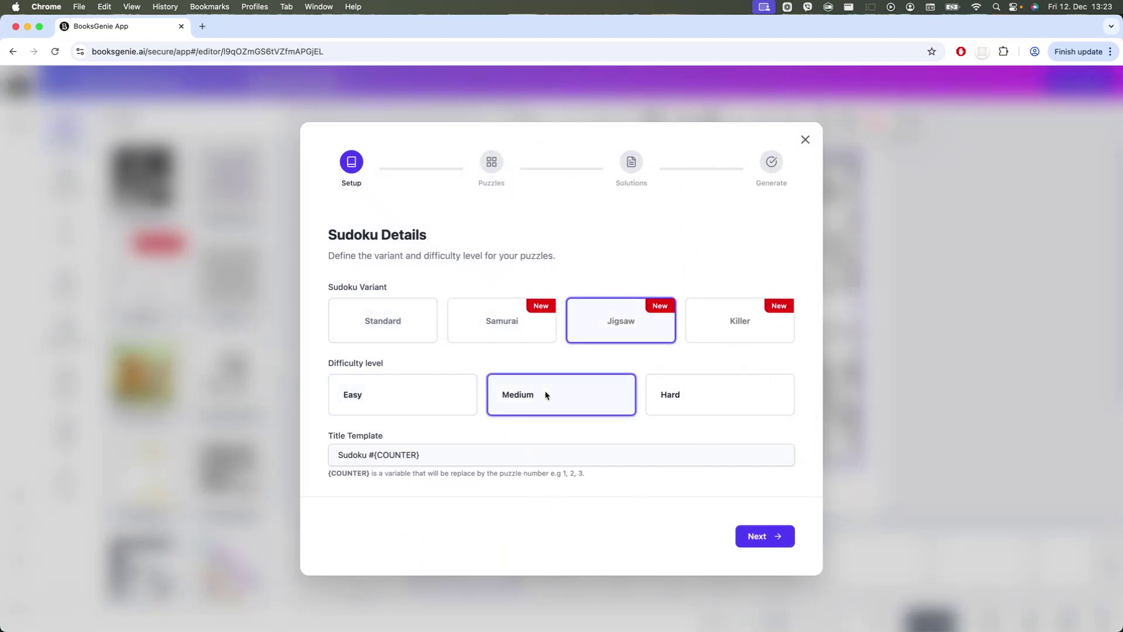
{"action": "left_click", "coordinate": [355, 454]}
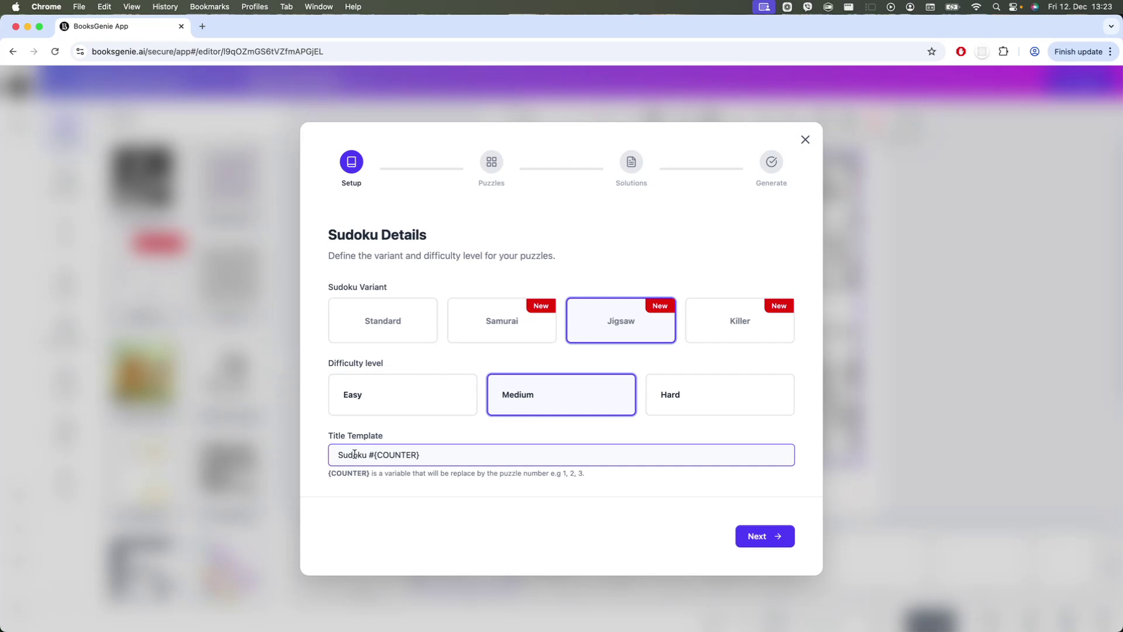
{"action": "left_click", "coordinate": [763, 535]}
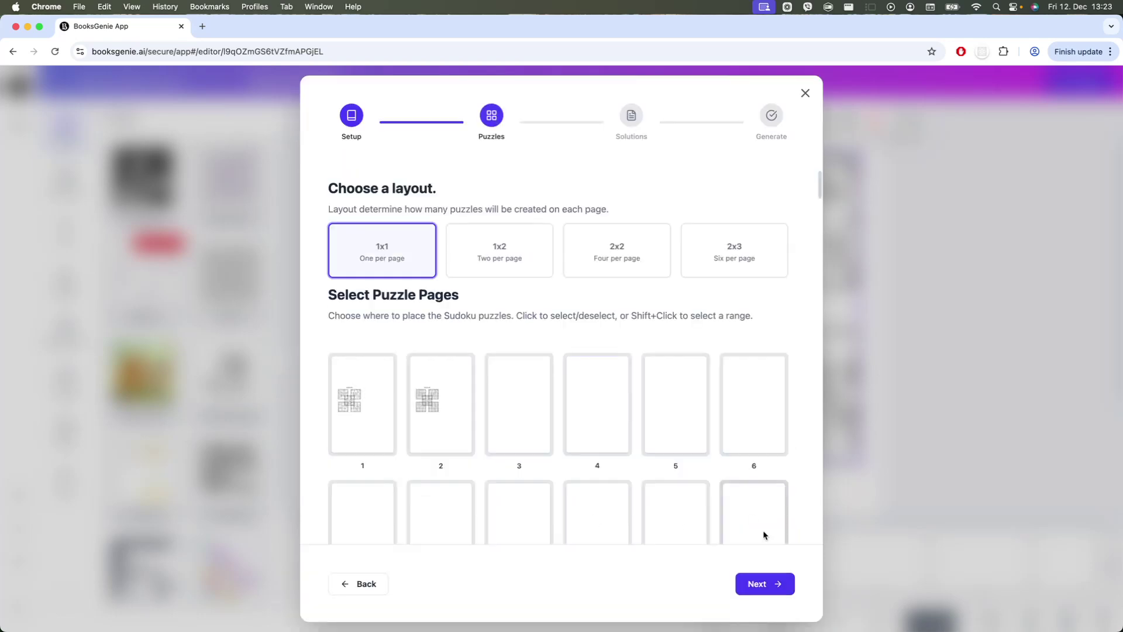
Step: Assign the Jigsaw puzzle to page 1 and its solution to page 2, and generate them over the existing content
{"action": "left_click", "coordinate": [364, 392]}
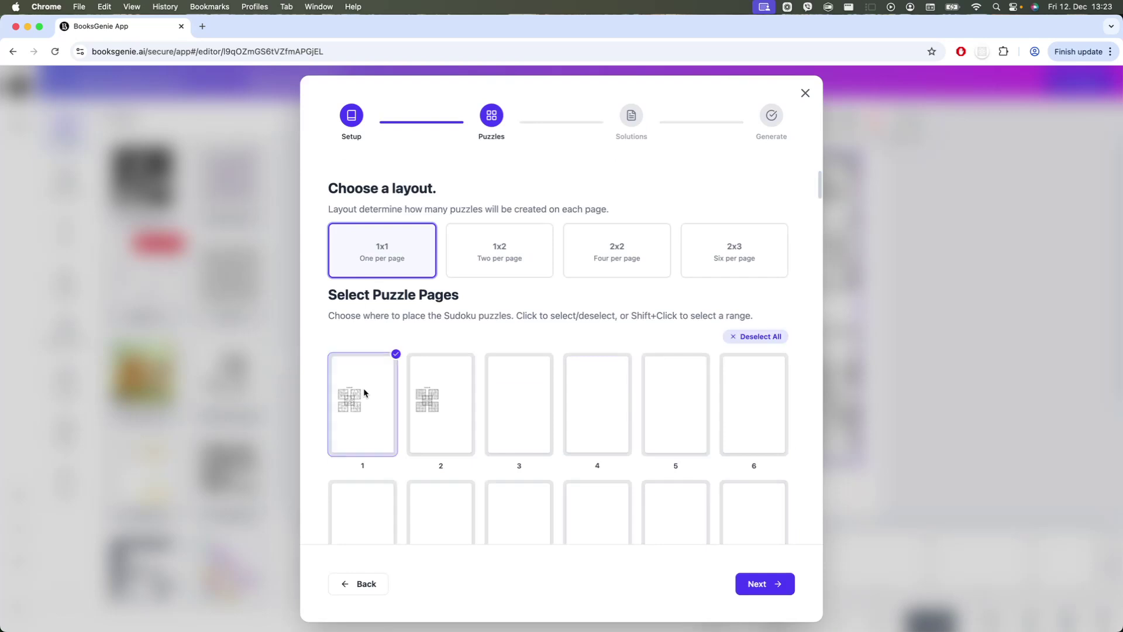
{"action": "left_click", "coordinate": [788, 586]}
{"action": "left_click", "coordinate": [440, 409]}
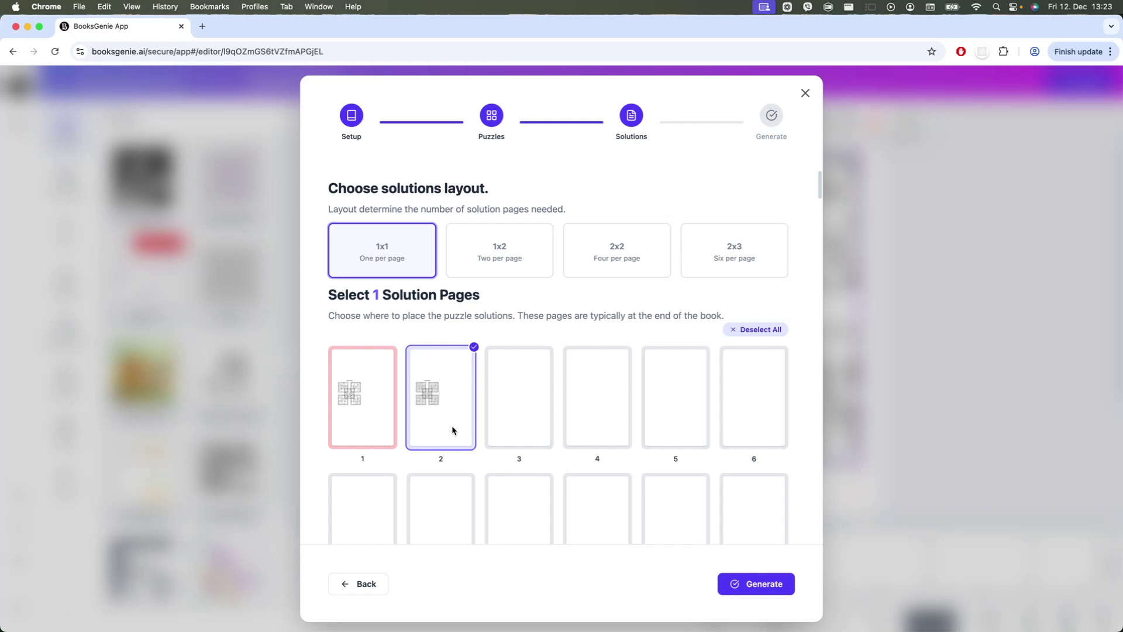
{"action": "left_click", "coordinate": [760, 589]}
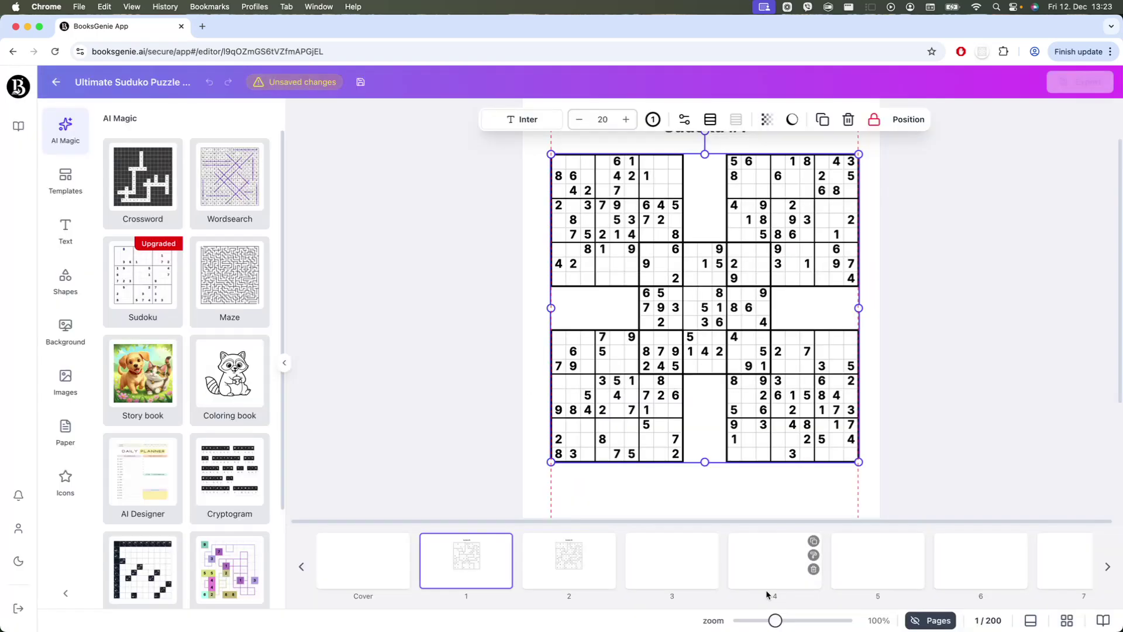
Step: Examine the Jigsaw solution on page 2 and the matching puzzle grid on page 1
{"action": "left_click", "coordinate": [562, 576]}
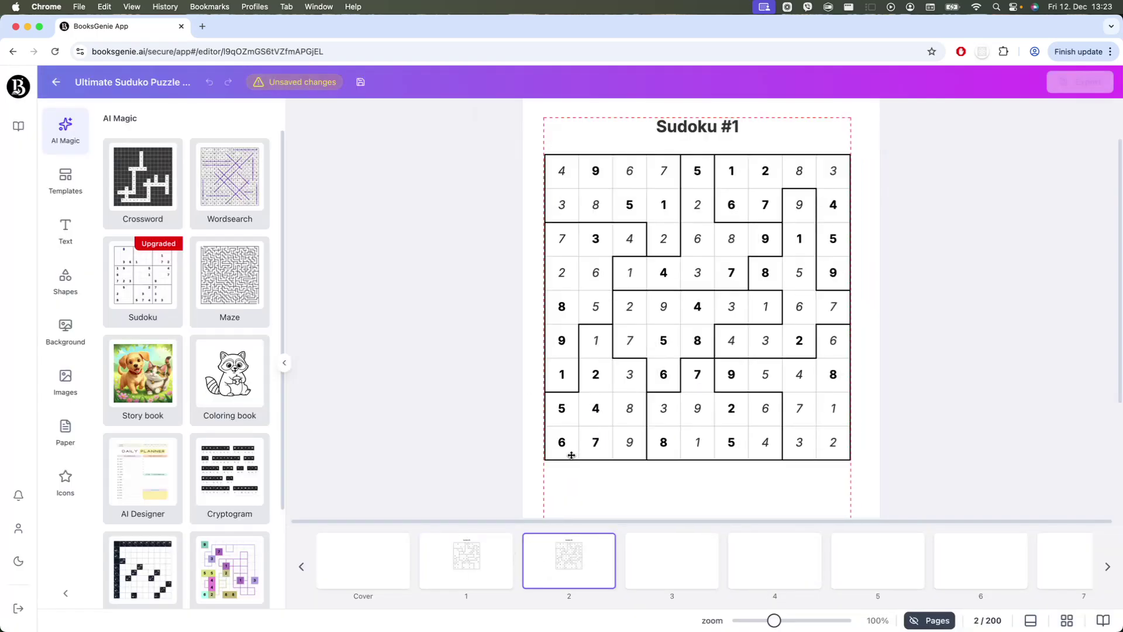
{"action": "left_click", "coordinate": [469, 565]}
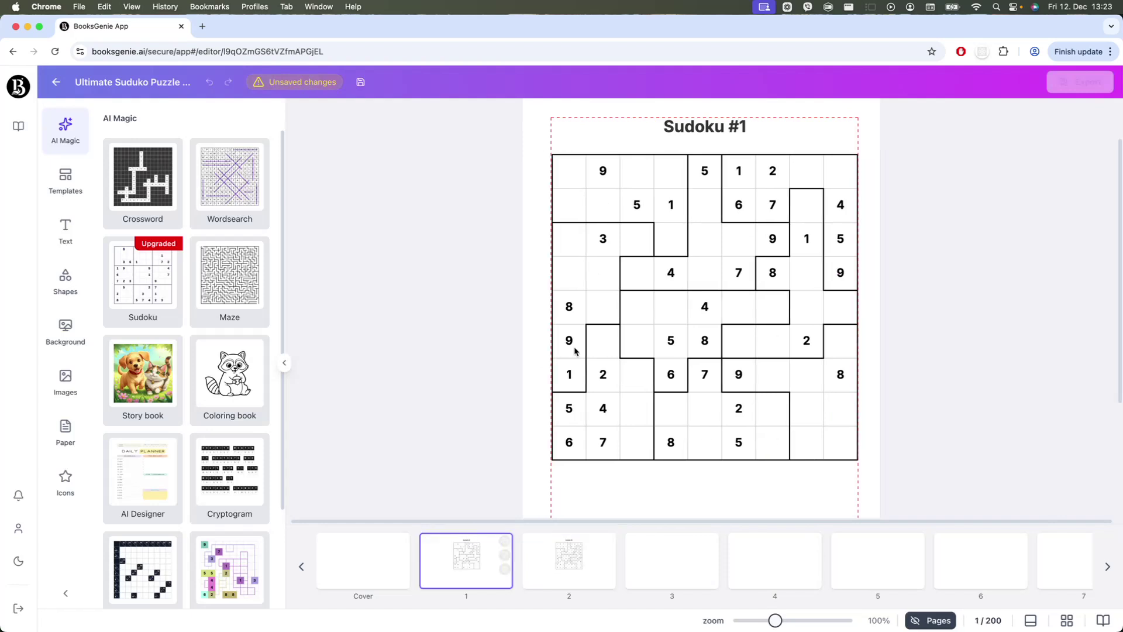
{"action": "left_click", "coordinate": [687, 311]}
{"action": "left_click", "coordinate": [801, 487]}
Step: Return to page 2 and select the solution grid and its title to examine their formatting options
{"action": "left_click", "coordinate": [551, 577]}
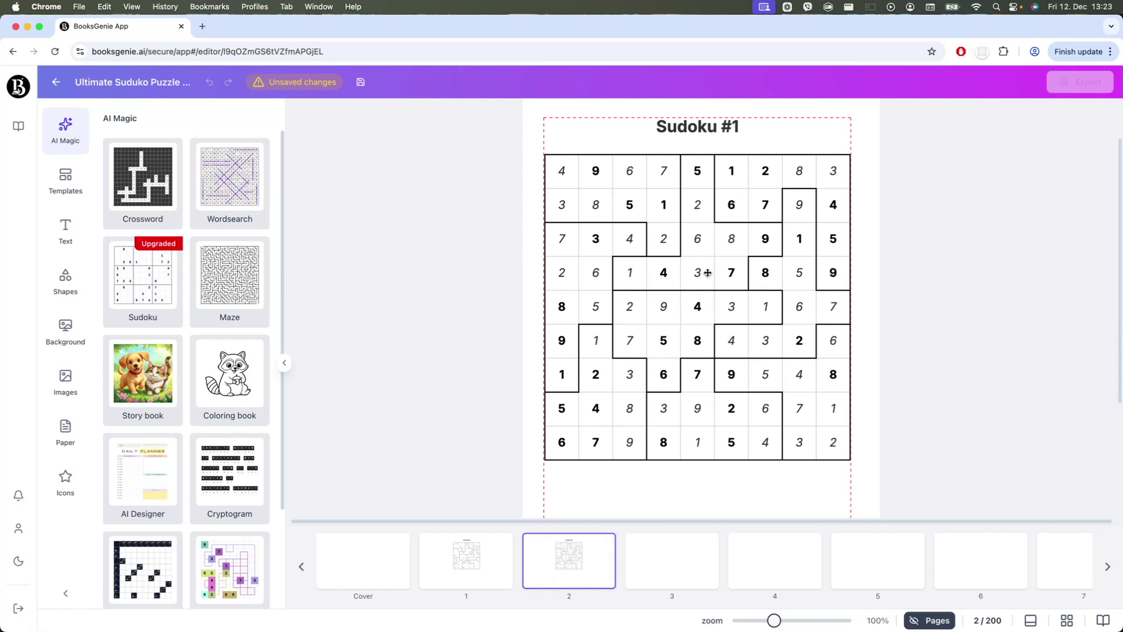
{"action": "scroll", "coordinate": [702, 358], "scroll_direction": "up", "scroll_amount": 2}
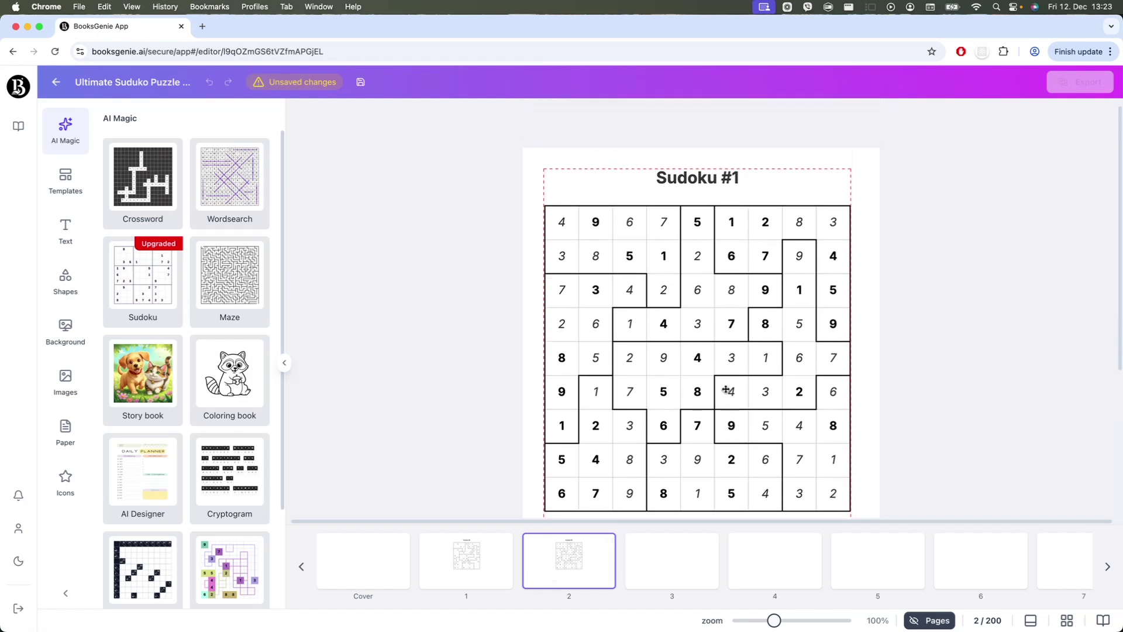
{"action": "left_click", "coordinate": [709, 360]}
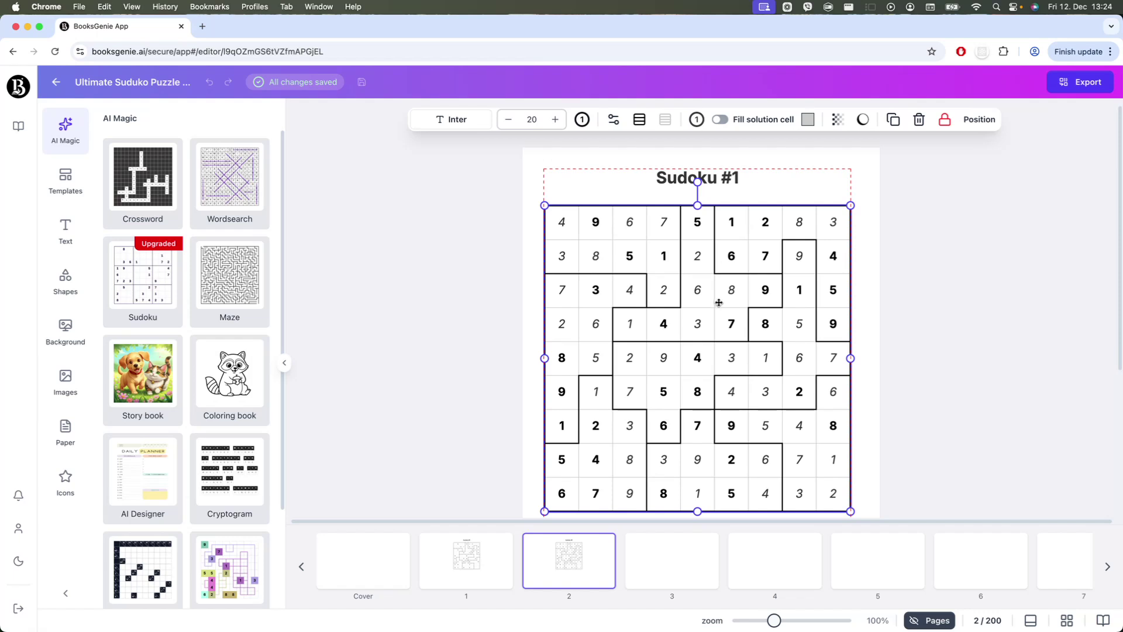
{"action": "left_click", "coordinate": [778, 186]}
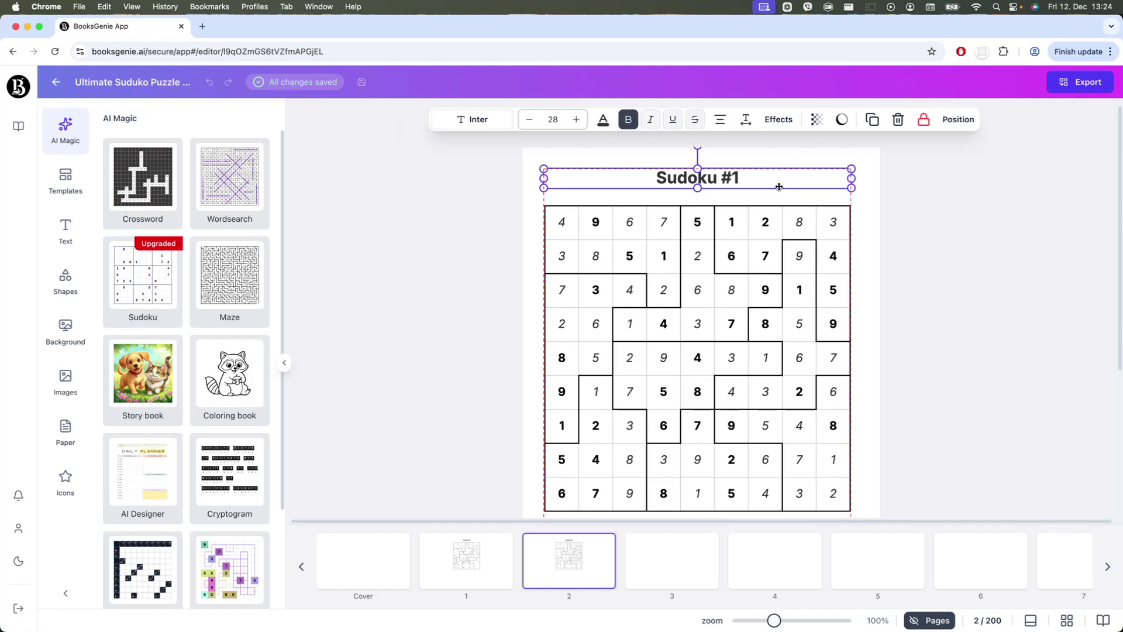
{"action": "left_click", "coordinate": [759, 244]}
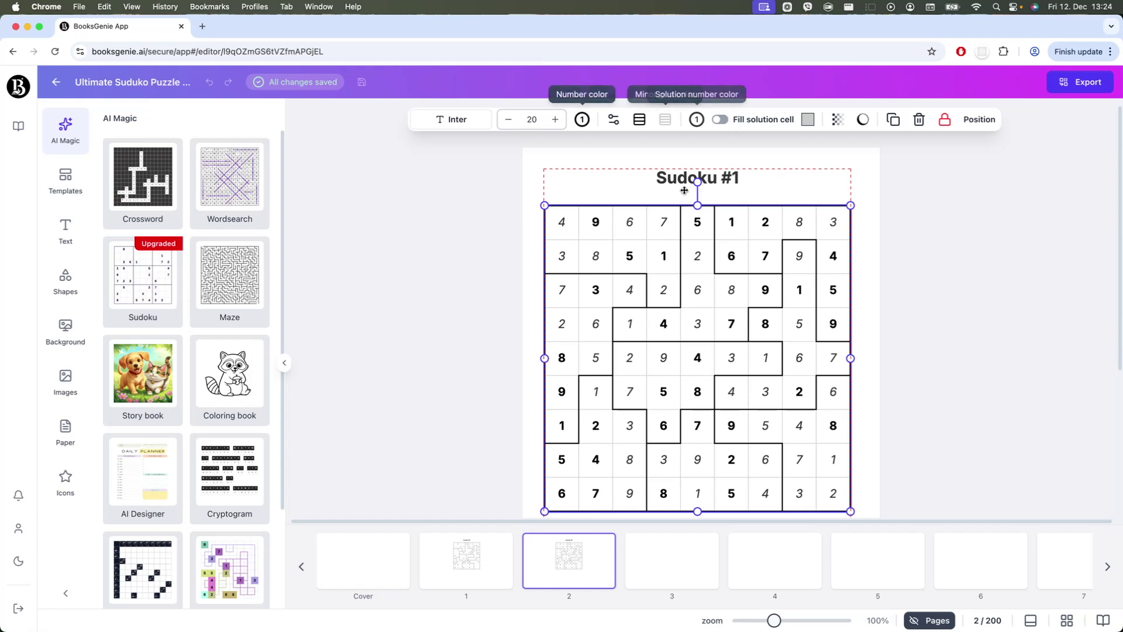
Step: Set up another Sudoku with the Killer variant and continue to choosing its puzzle layout and pages
{"action": "left_click", "coordinate": [155, 286]}
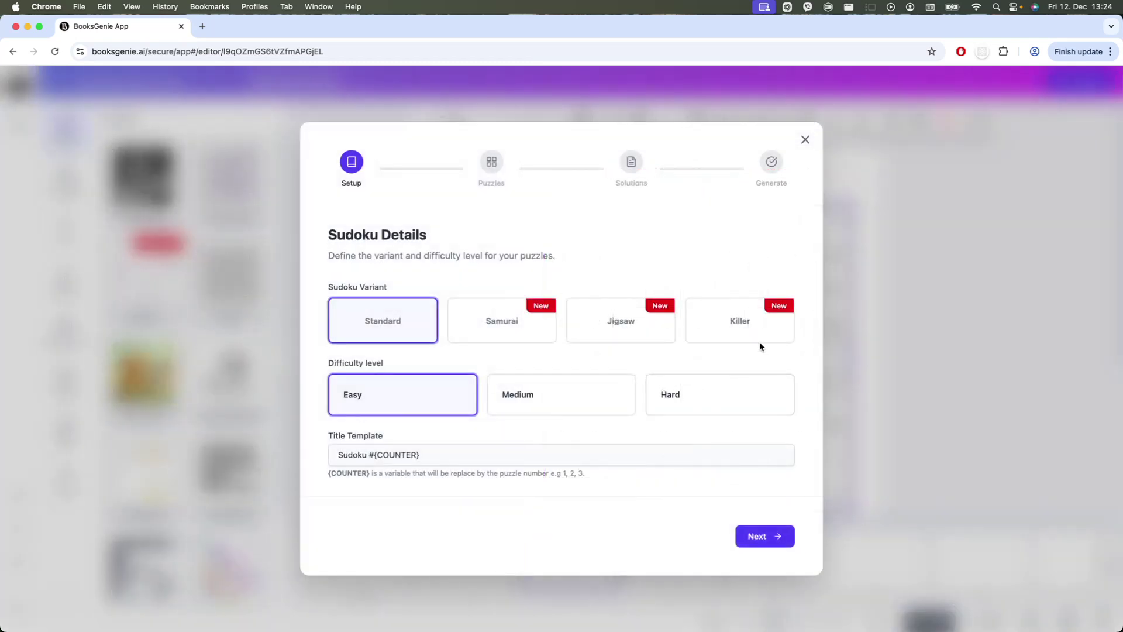
{"action": "left_click", "coordinate": [740, 322]}
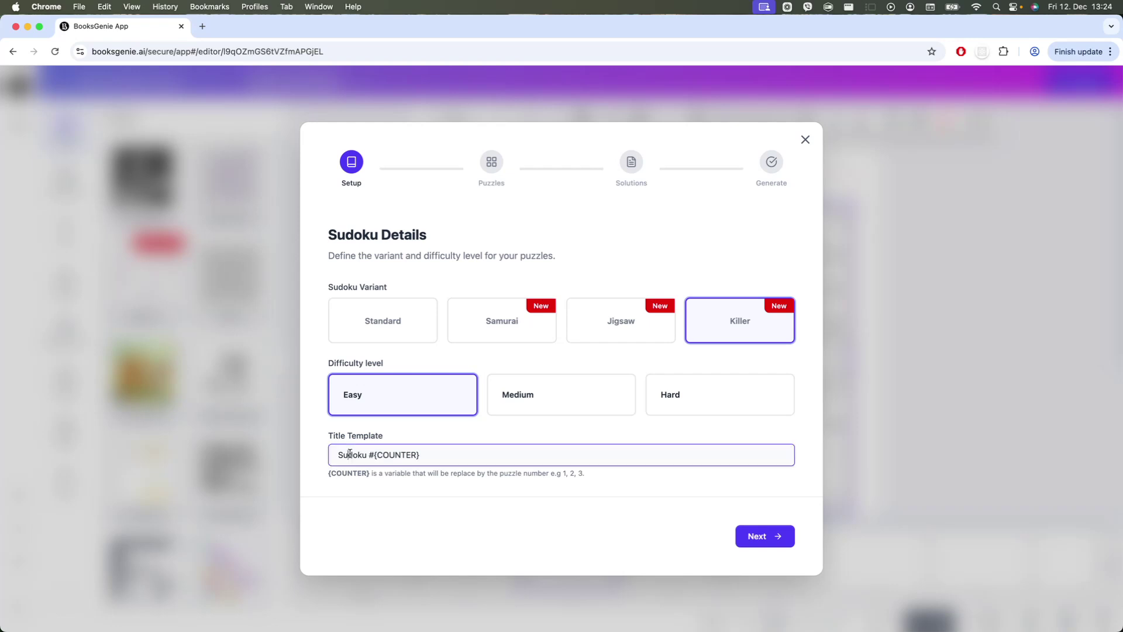
{"action": "left_click", "coordinate": [761, 539]}
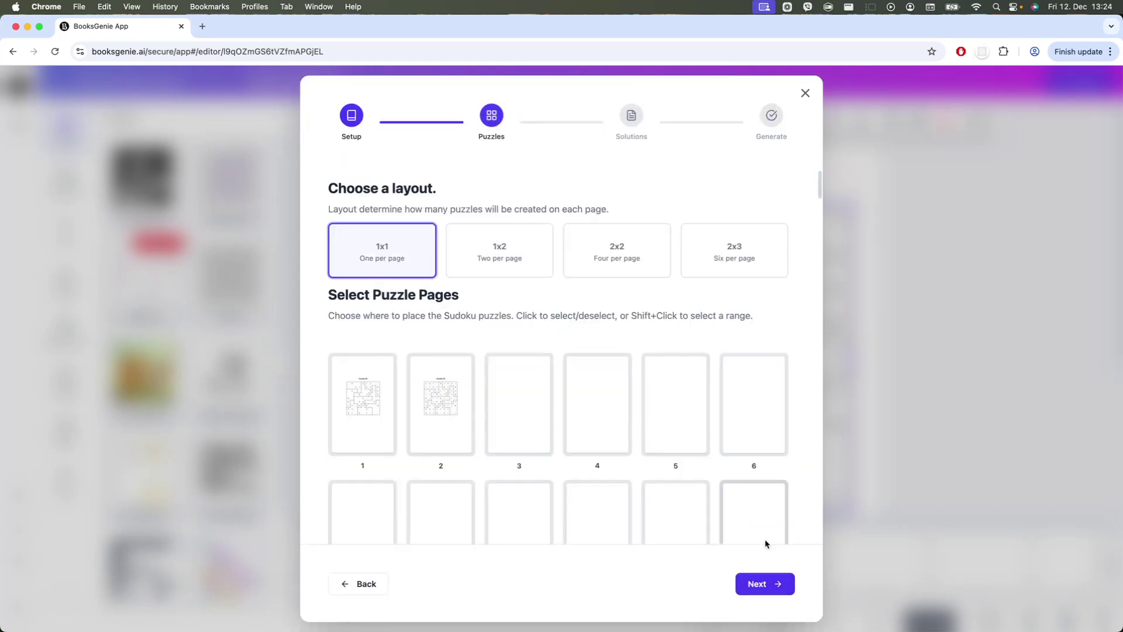
Step: Assign the Killer puzzle to page 1 and its solution to page 2, one per page, and generate them
{"action": "left_click", "coordinate": [369, 405]}
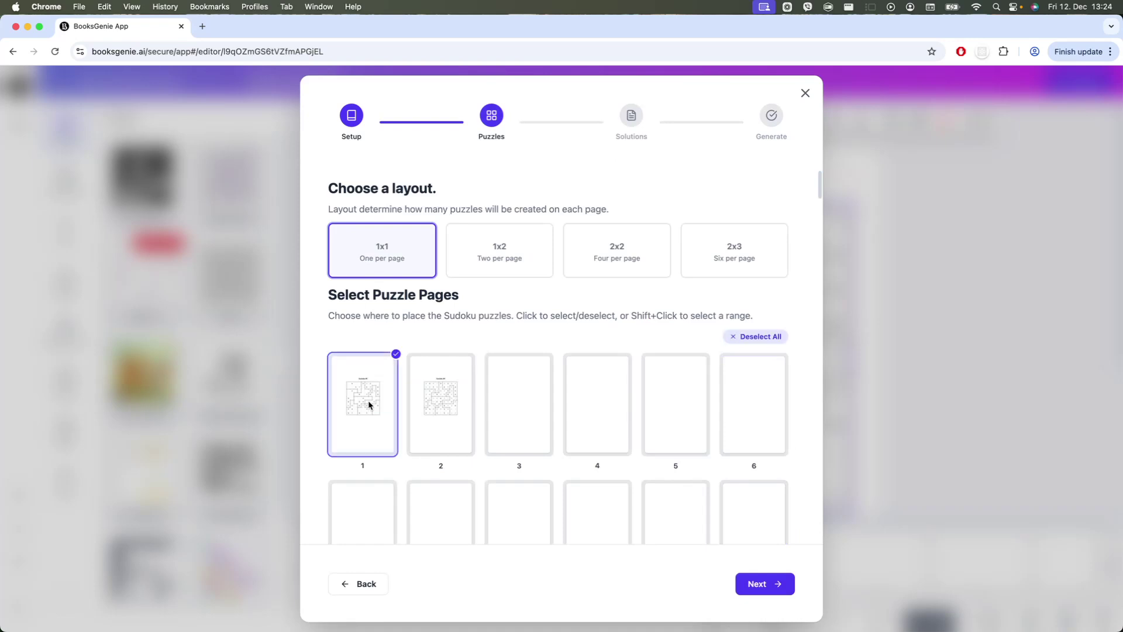
{"action": "left_click", "coordinate": [784, 590]}
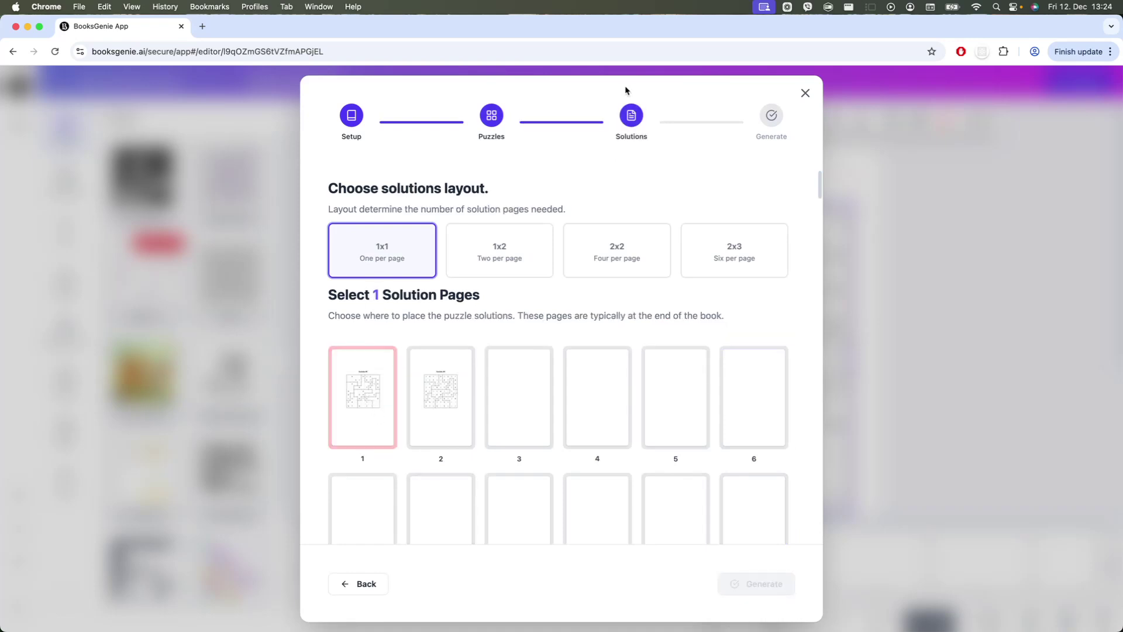
{"action": "left_click", "coordinate": [446, 410]}
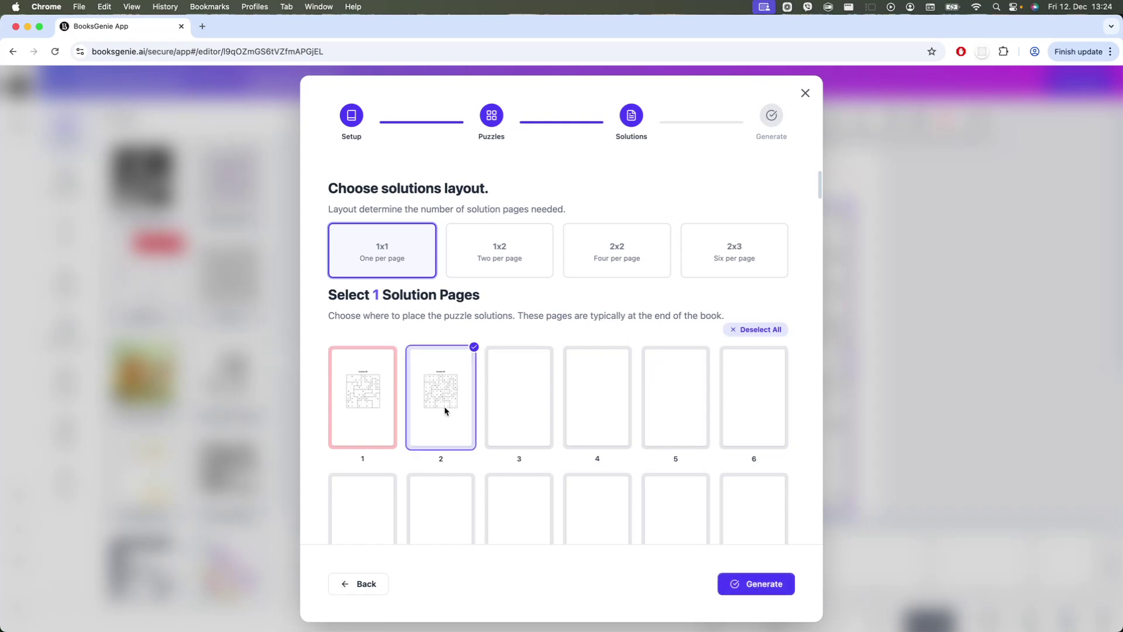
{"action": "left_click", "coordinate": [775, 584]}
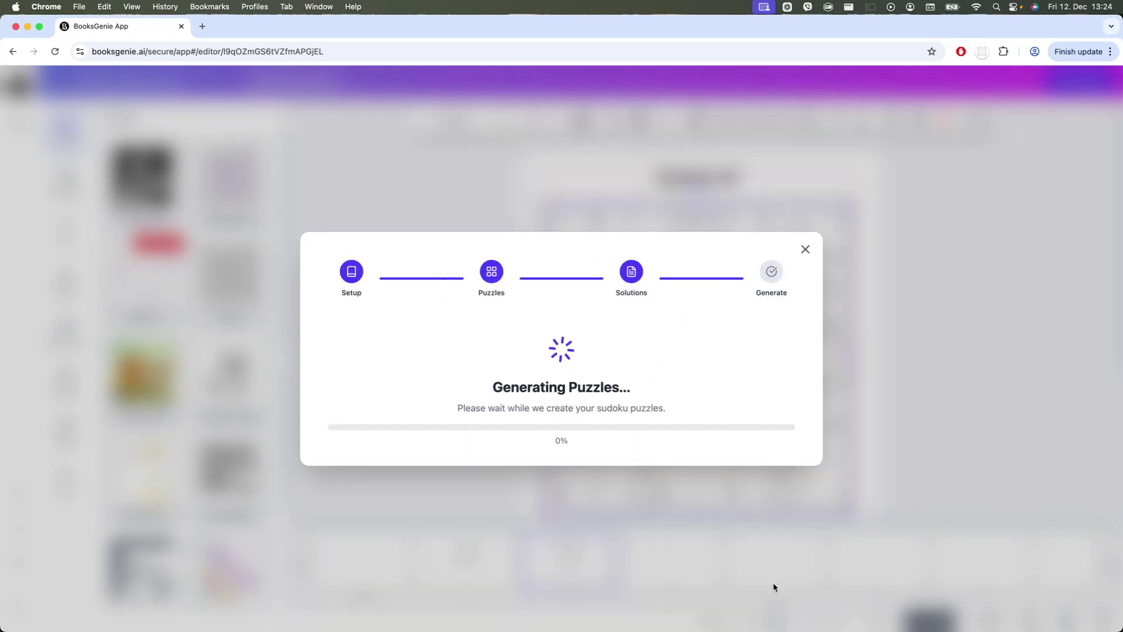
Step: Open page 1 and select the Killer puzzle grid to examine its cages and formatting options
{"action": "left_click", "coordinate": [468, 576]}
{"action": "left_click", "coordinate": [684, 393]}
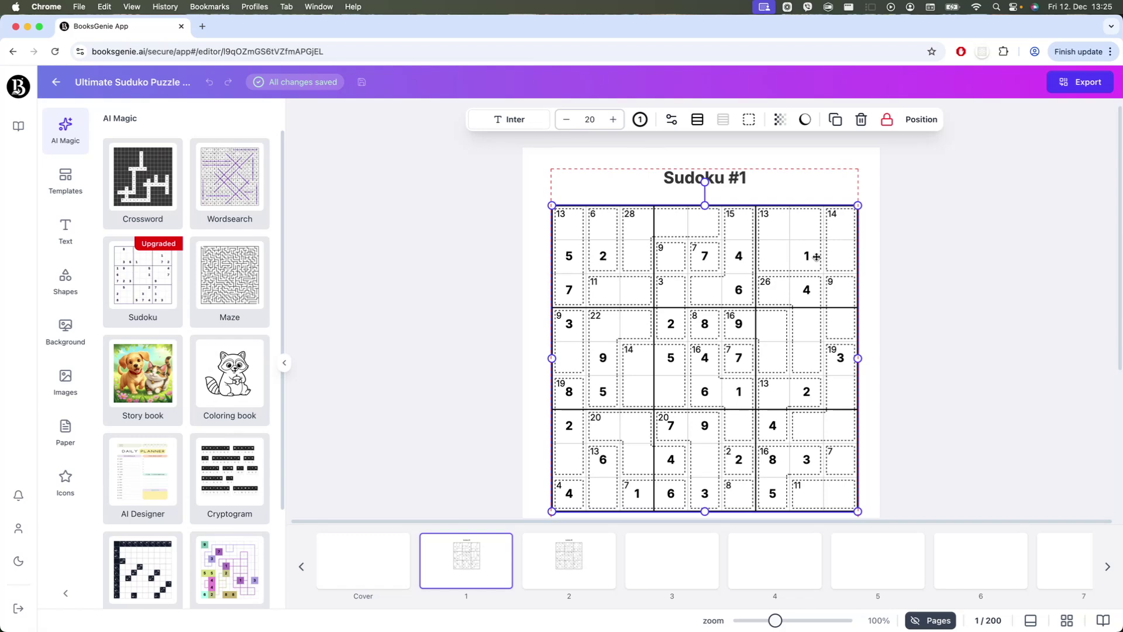
{"action": "scroll", "coordinate": [816, 257], "scroll_direction": "right", "scroll_amount": 1}
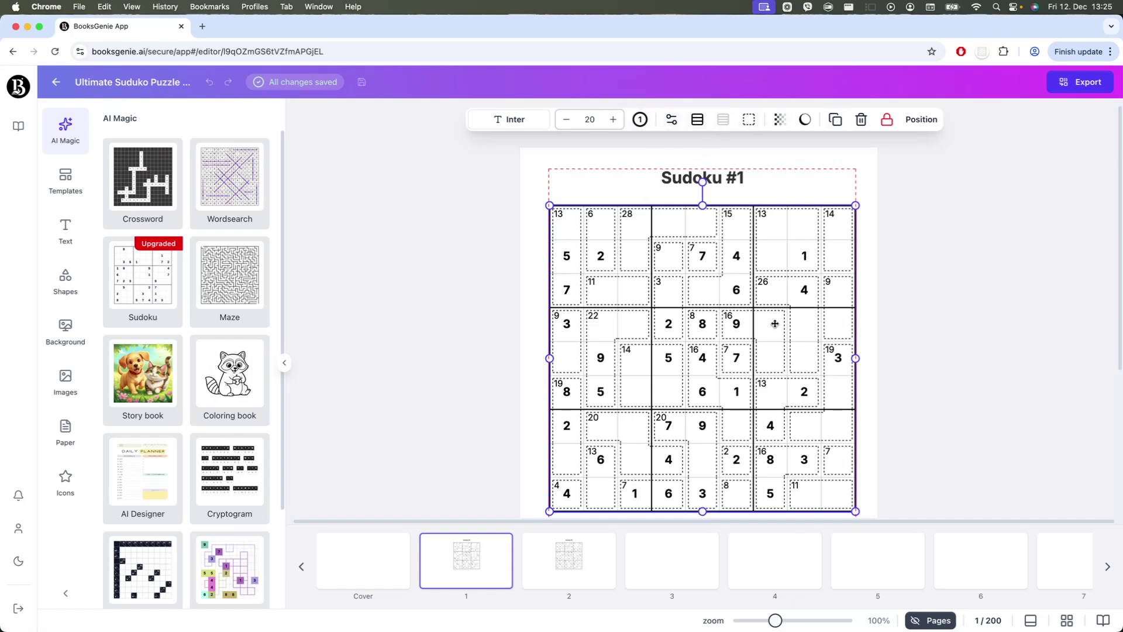
Step: Select the Killer solution grid on page 2 and turn on Fill solution cell
{"action": "left_click", "coordinate": [581, 584]}
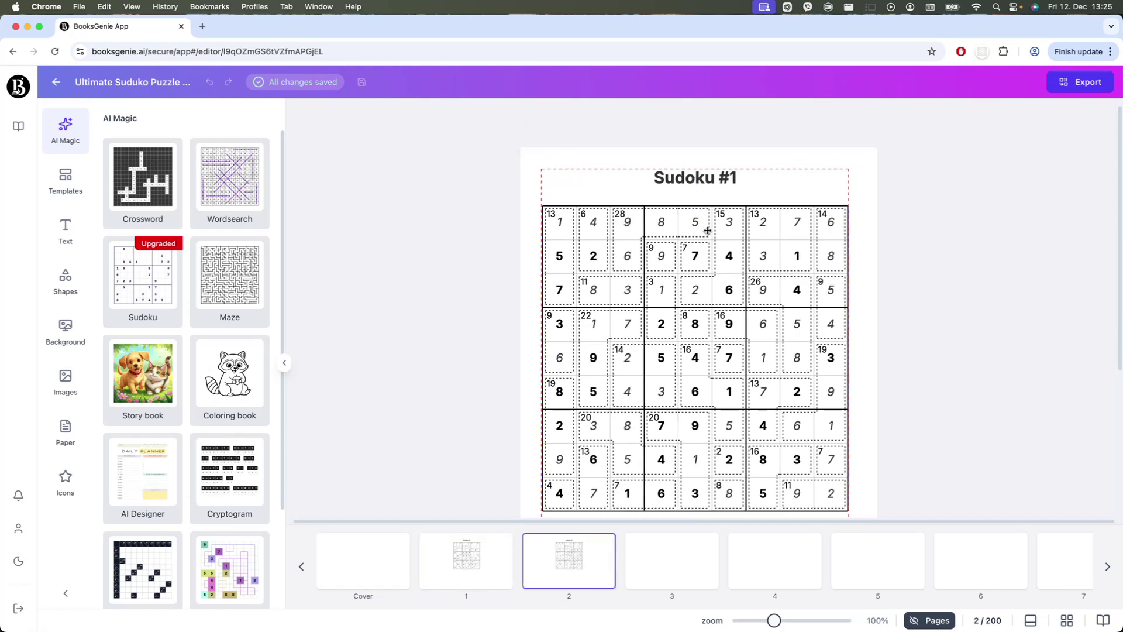
{"action": "left_click", "coordinate": [720, 300]}
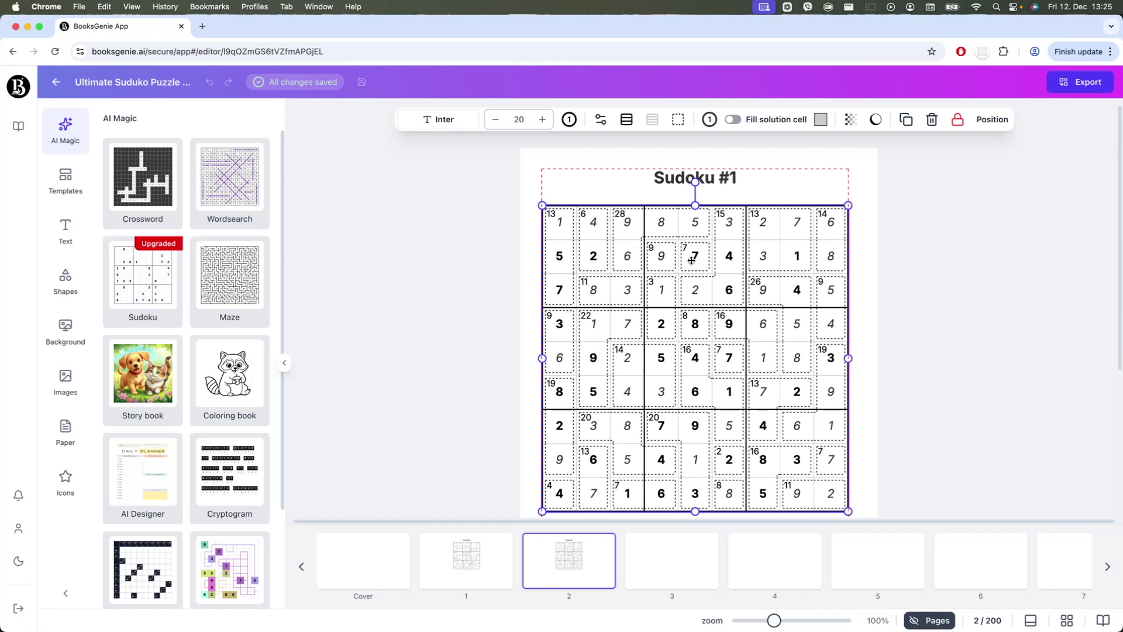
{"action": "left_click", "coordinate": [734, 121]}
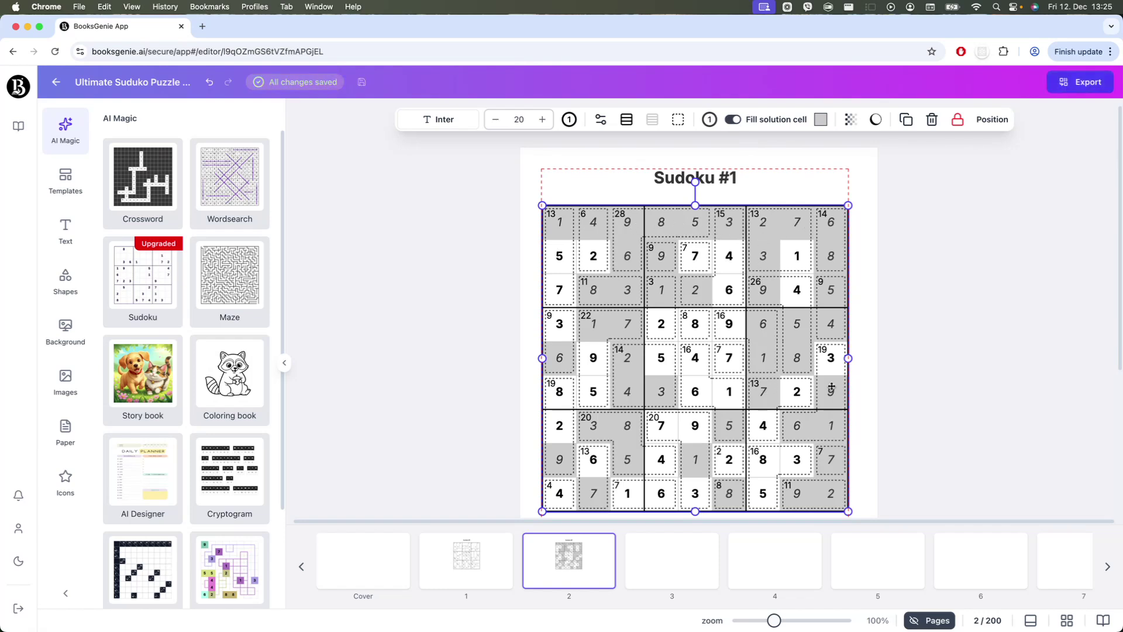
Step: Generate a Standard Easy Sudoku, one per page, with the puzzle on page 1 and its solution on page 2
{"action": "left_click", "coordinate": [150, 296]}
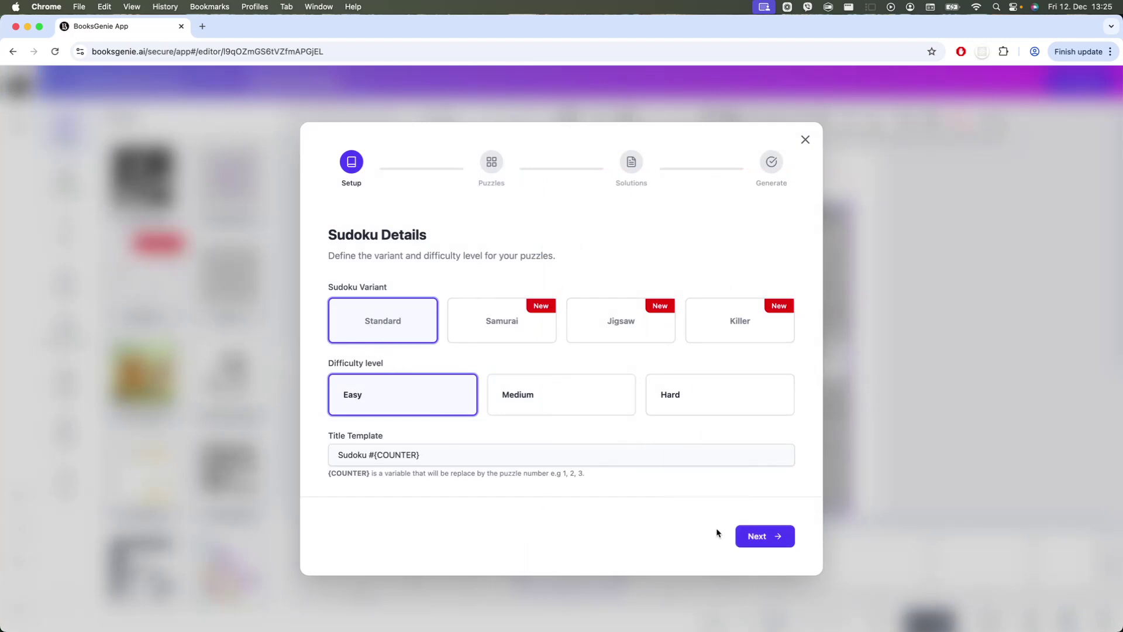
{"action": "left_click", "coordinate": [757, 537]}
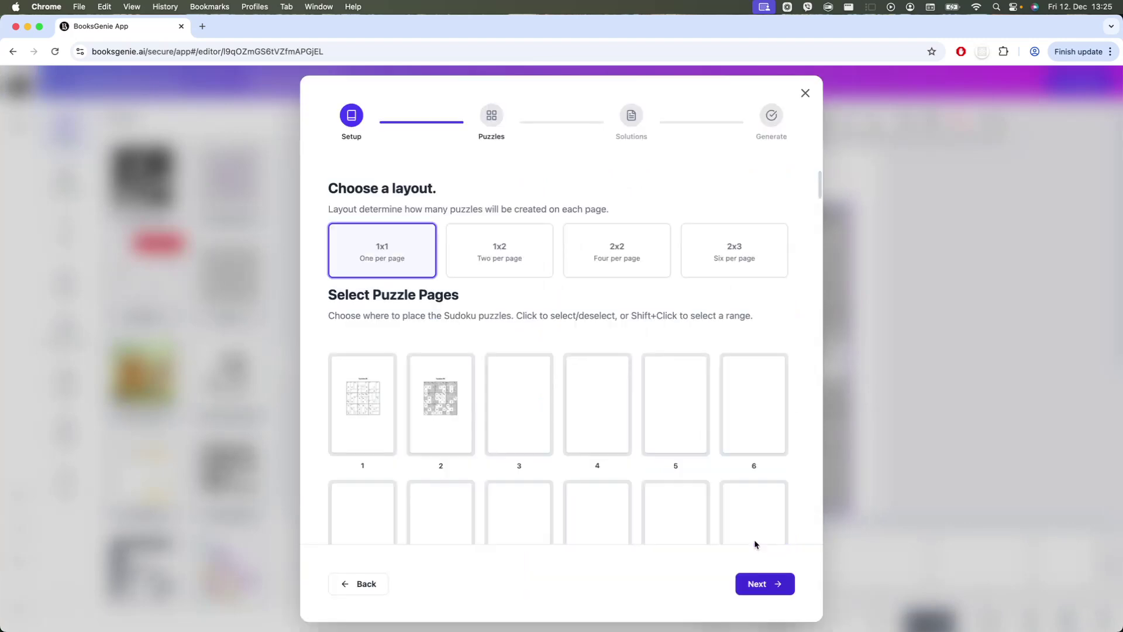
{"action": "left_click", "coordinate": [333, 409]}
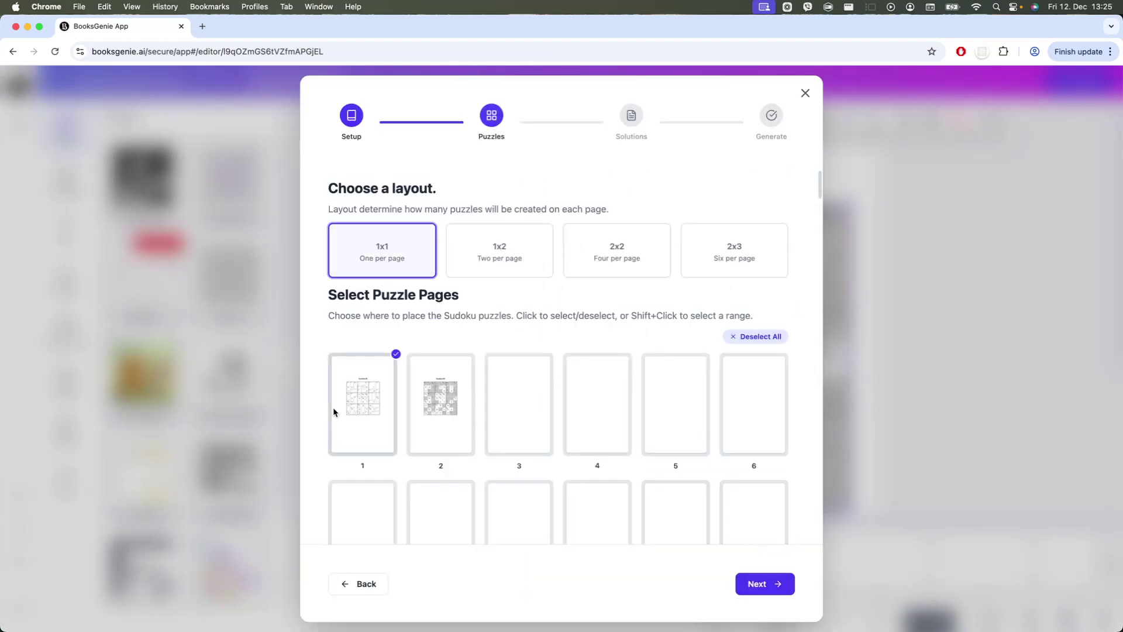
{"action": "left_click", "coordinate": [762, 589]}
{"action": "left_click", "coordinate": [460, 426]}
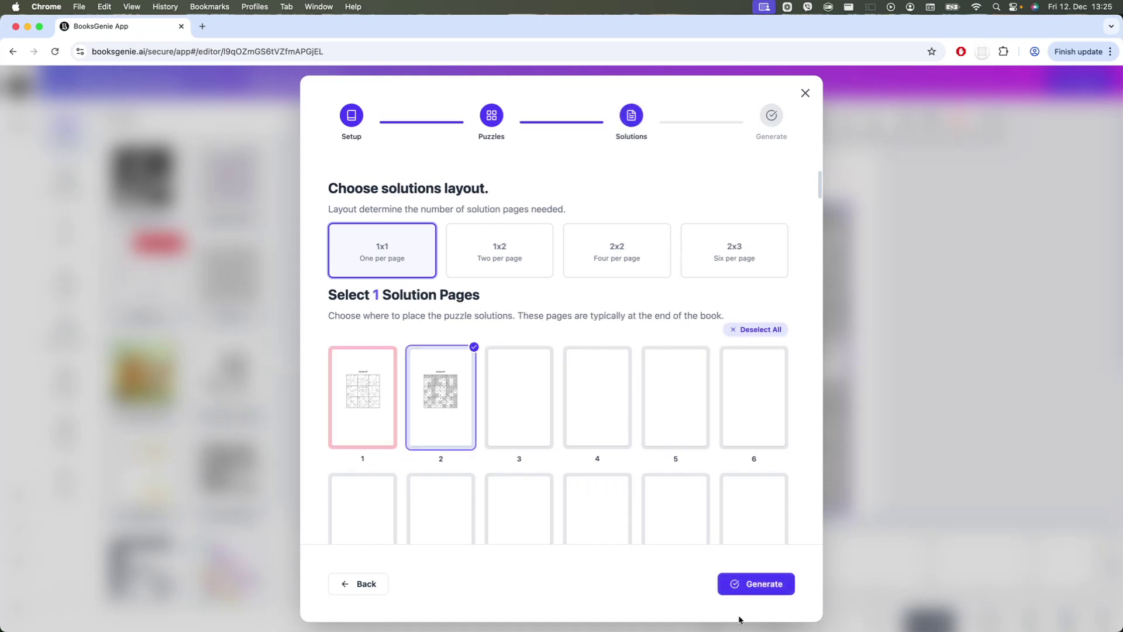
{"action": "left_click", "coordinate": [756, 584]}
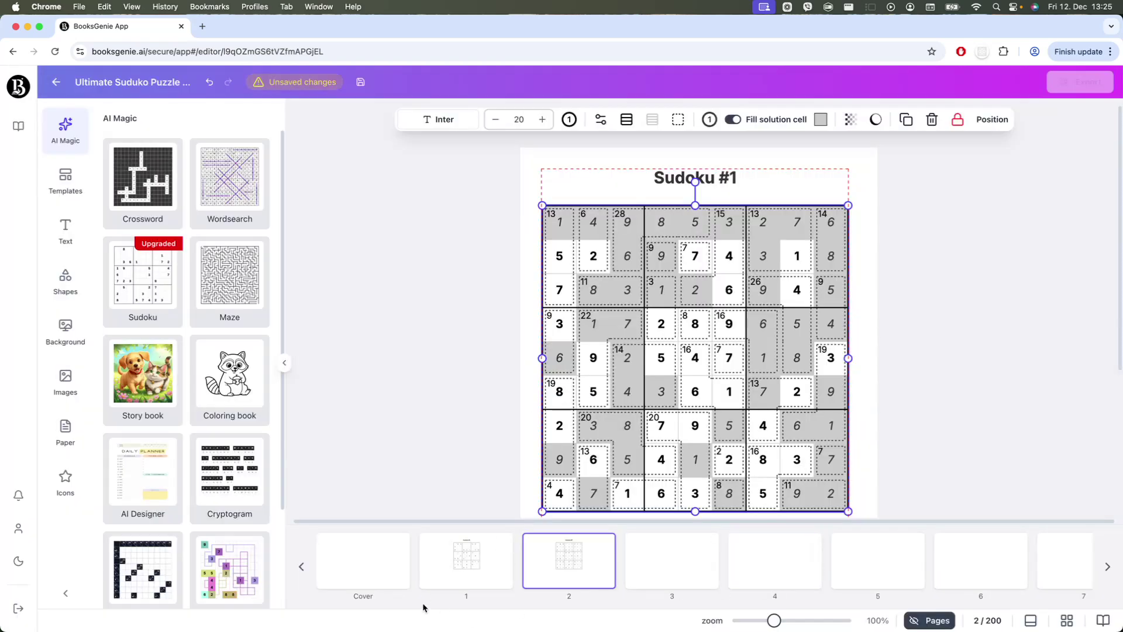
Step: Examine the Standard puzzle grid on page 1 and the matching solution grid on page 2
{"action": "left_click", "coordinate": [710, 388]}
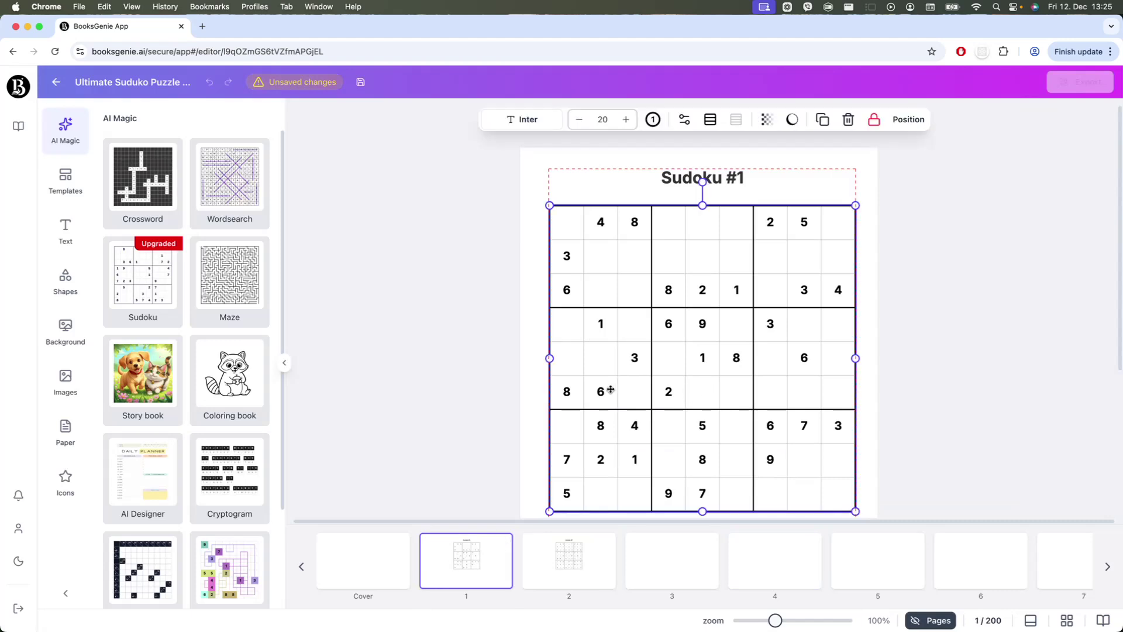
{"action": "left_click", "coordinate": [539, 384]}
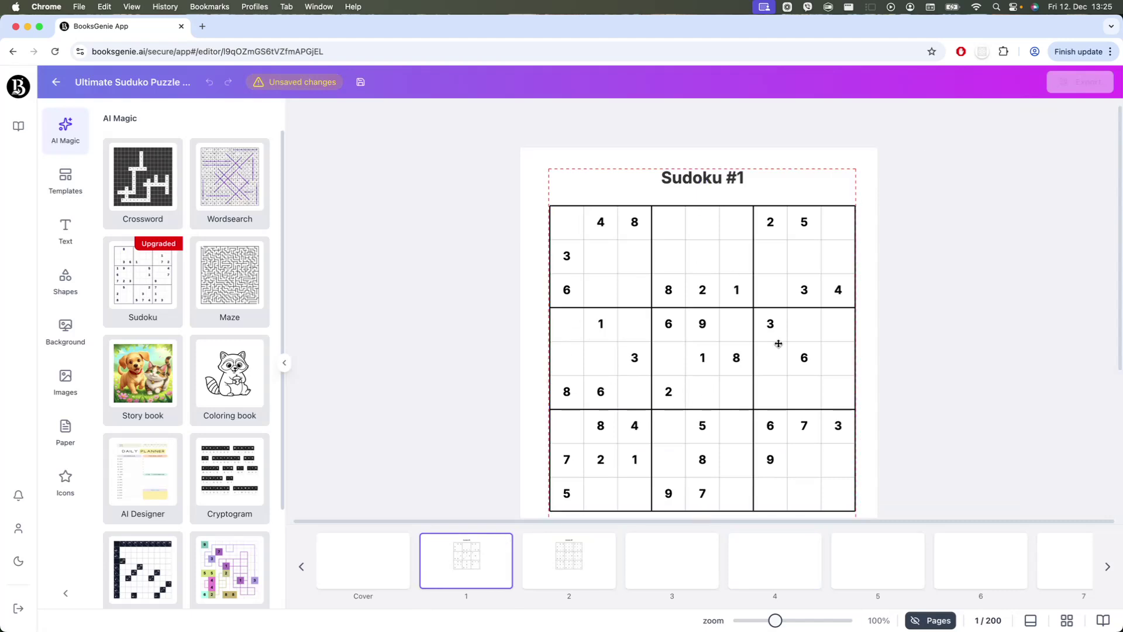
{"action": "left_click", "coordinate": [569, 561]}
{"action": "left_click", "coordinate": [657, 422]}
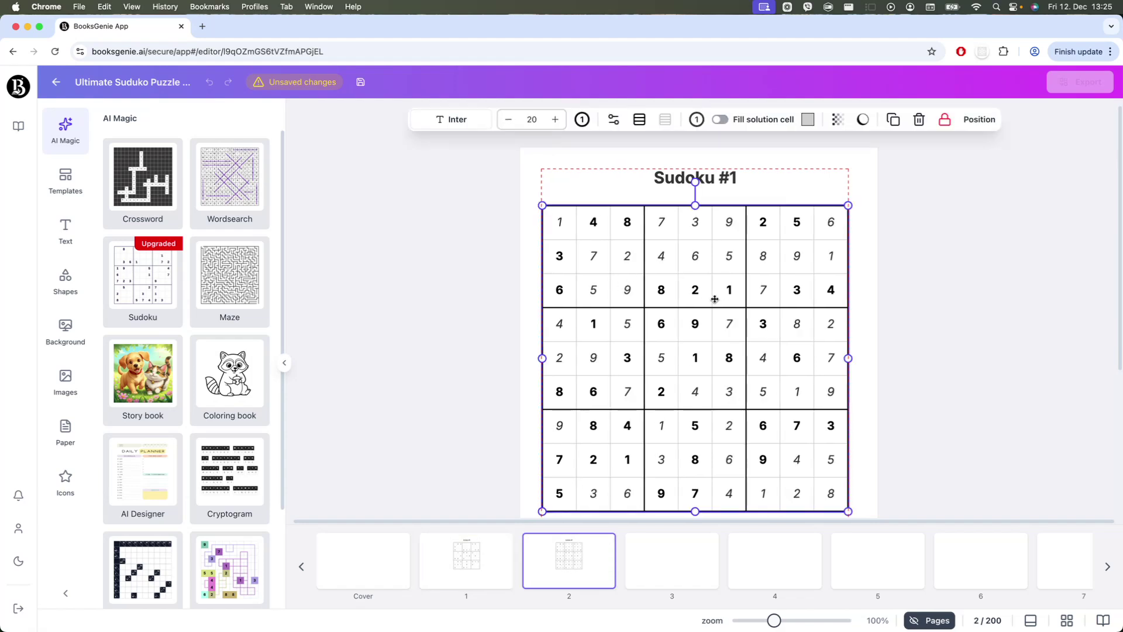
{"action": "left_click", "coordinate": [522, 378]}
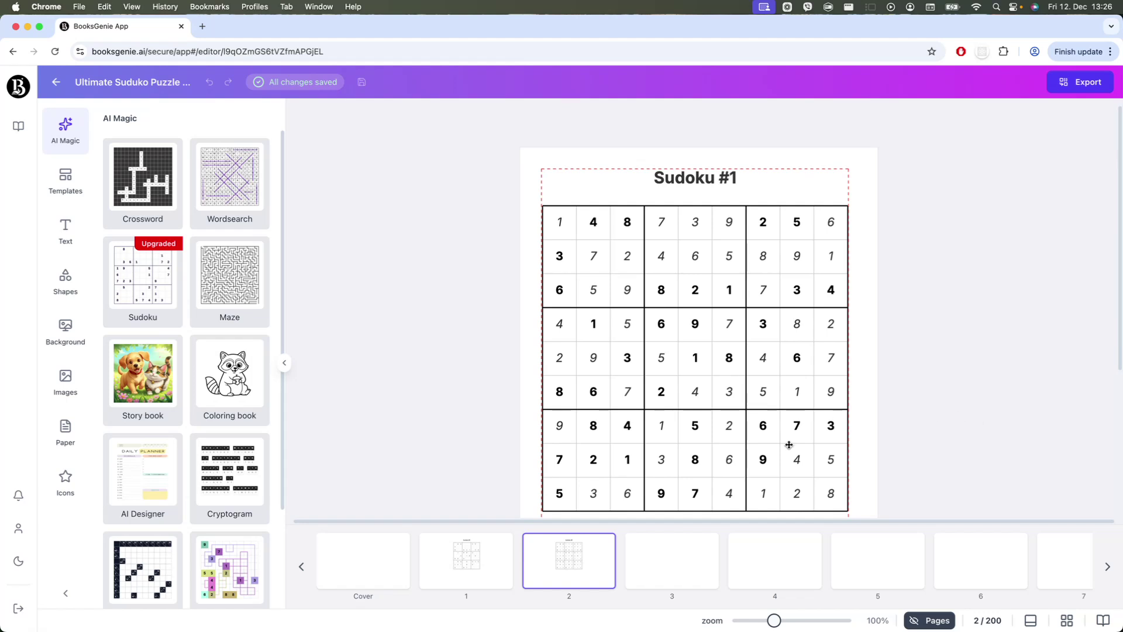
Step: Set up another Sudoku with the Samurai variant and choose the 1x2 layout with two puzzles per page
{"action": "mouse_move", "coordinate": [880, 556]}
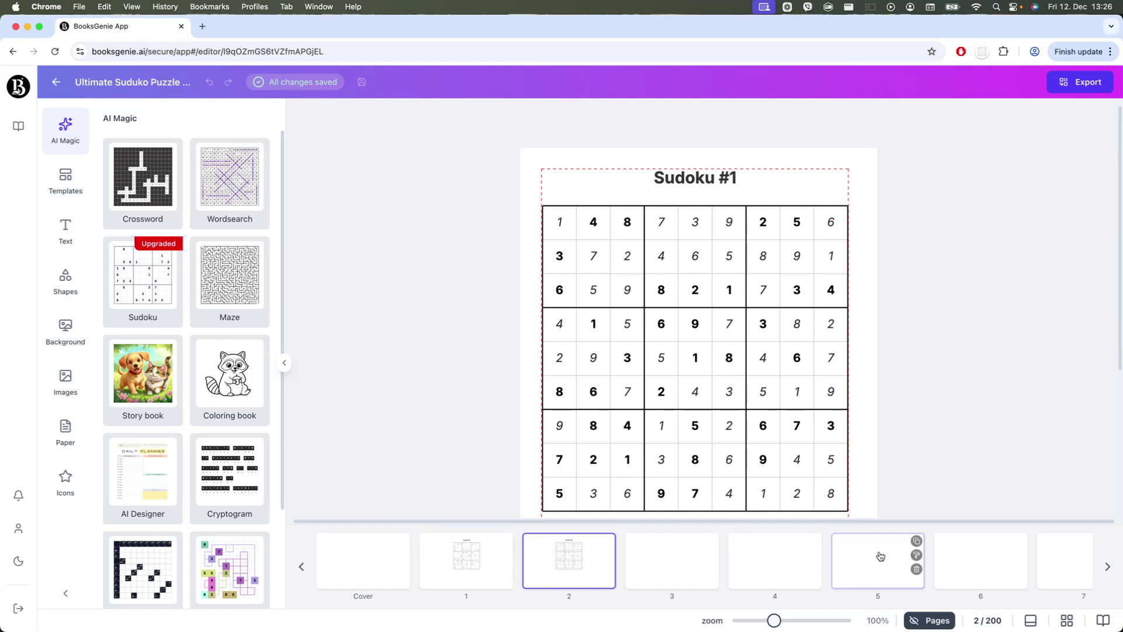
{"action": "left_click", "coordinate": [156, 296]}
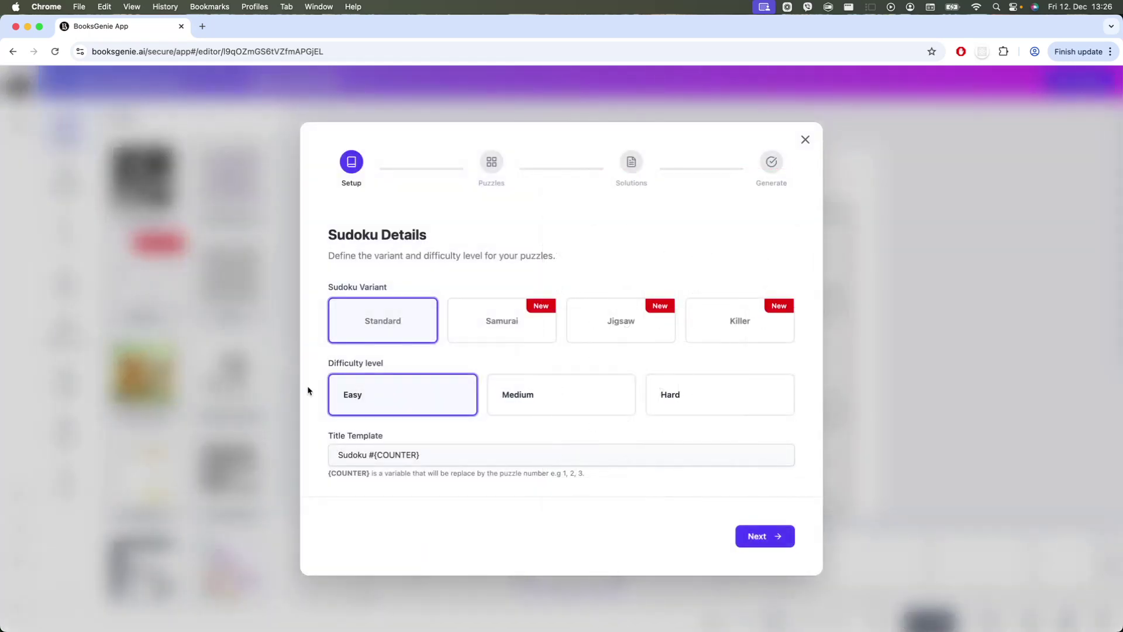
{"action": "left_click", "coordinate": [527, 339]}
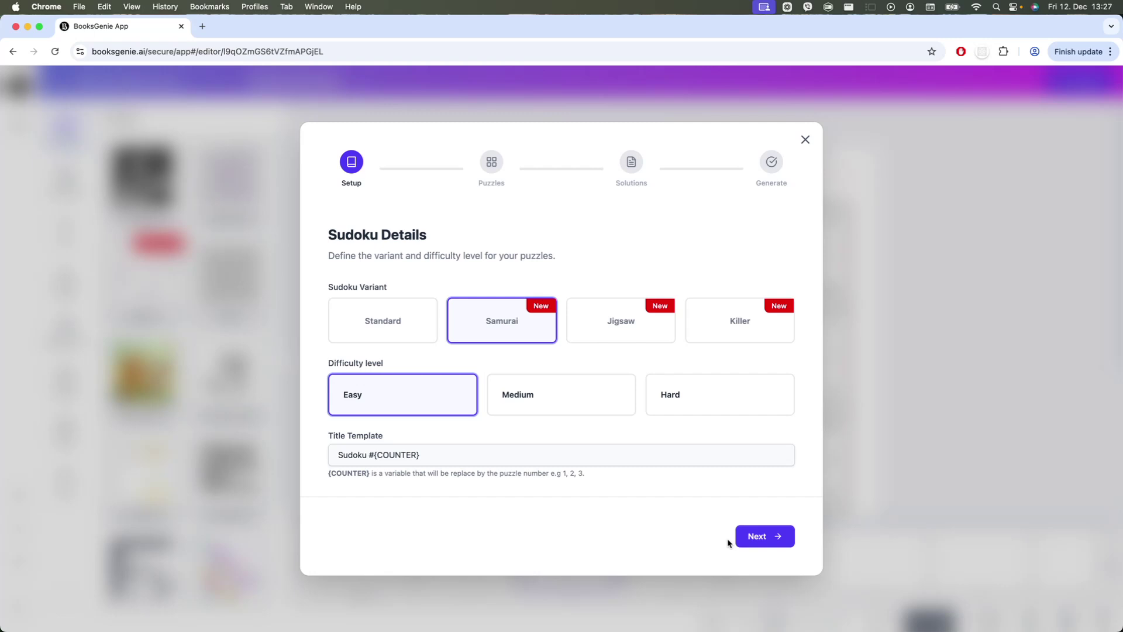
{"action": "left_click", "coordinate": [764, 544]}
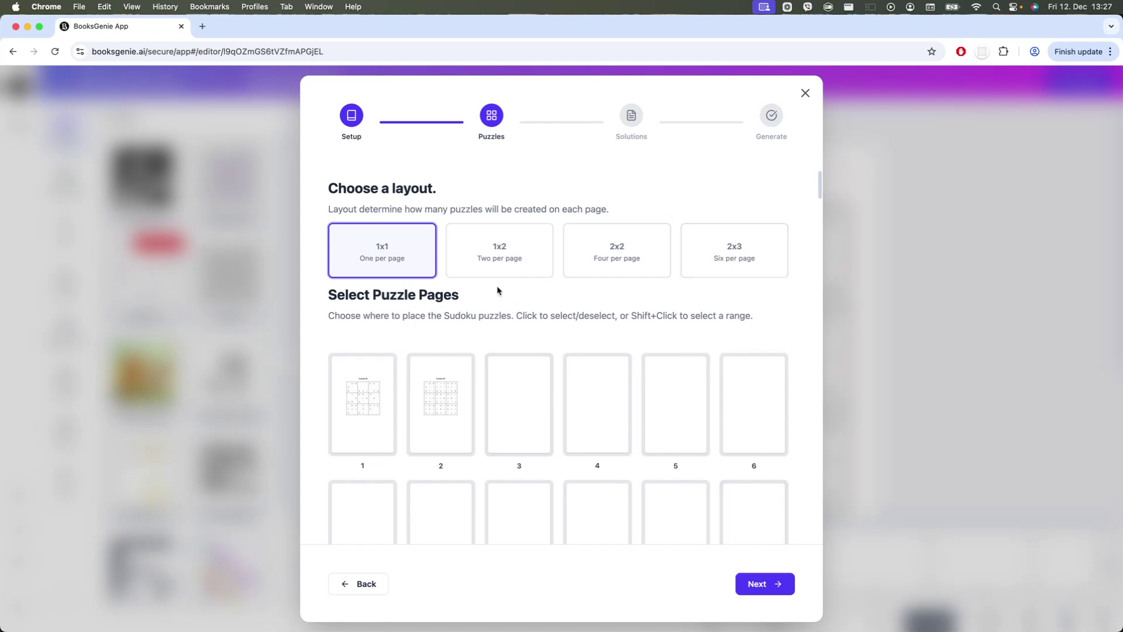
{"action": "left_click", "coordinate": [500, 268]}
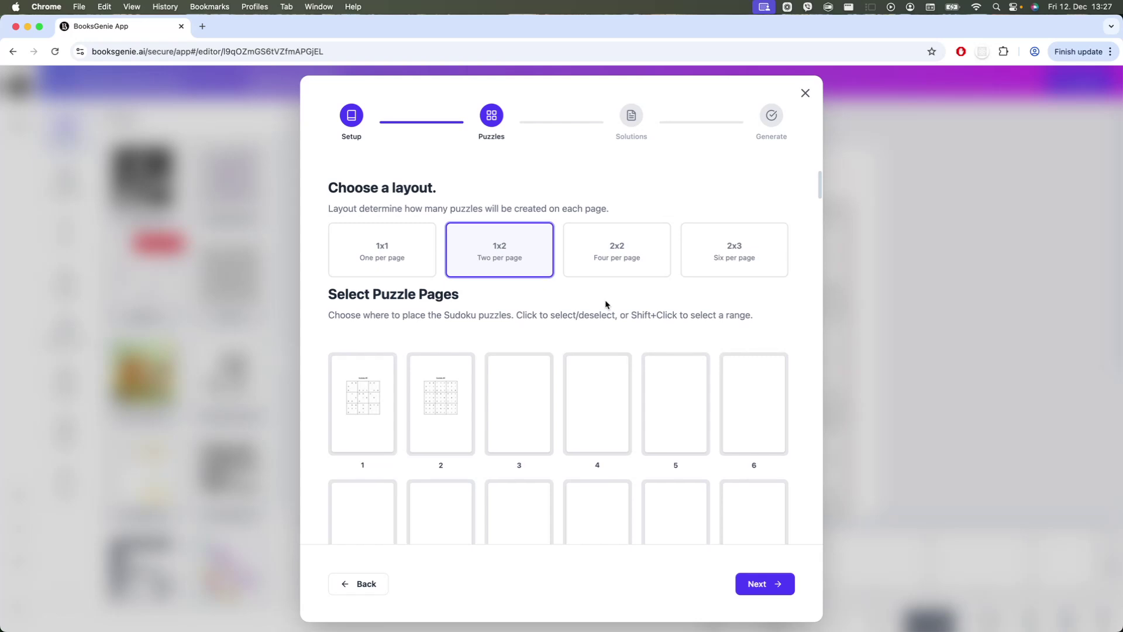
{"action": "scroll", "coordinate": [606, 310], "scroll_direction": "down", "scroll_amount": 1}
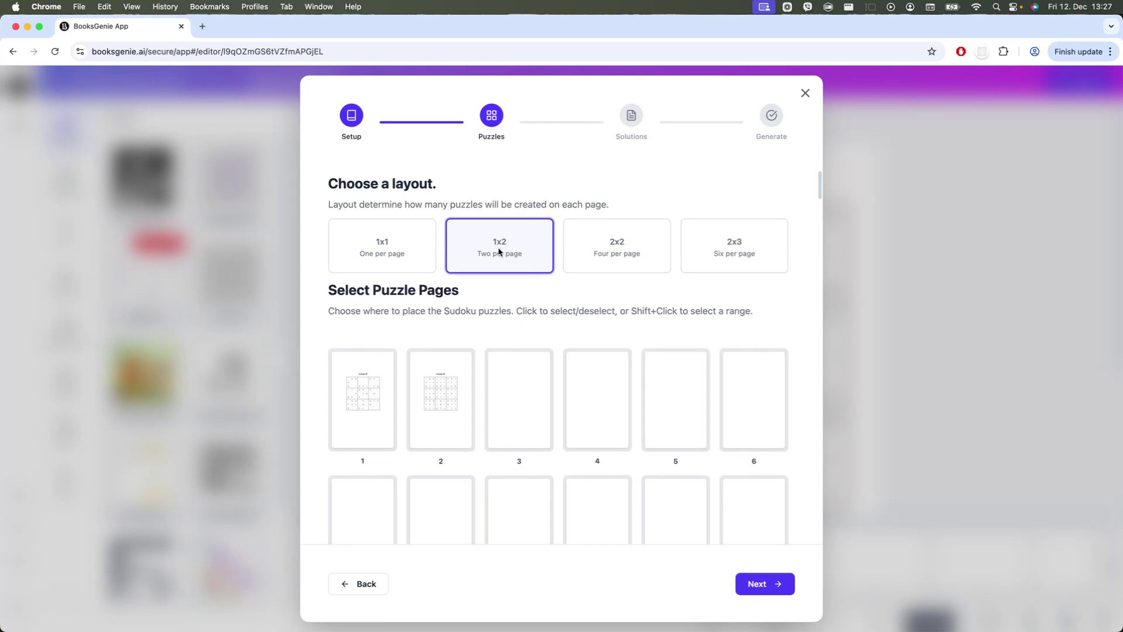
{"action": "scroll", "coordinate": [591, 331], "scroll_direction": "down", "scroll_amount": 1}
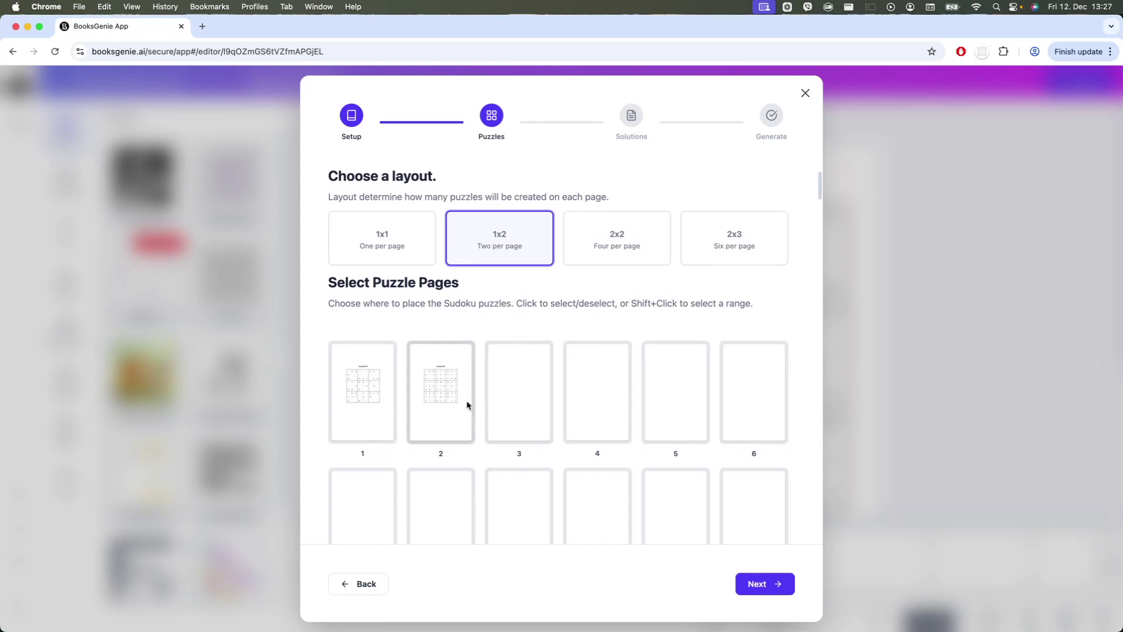
{"action": "left_click", "coordinate": [347, 397]}
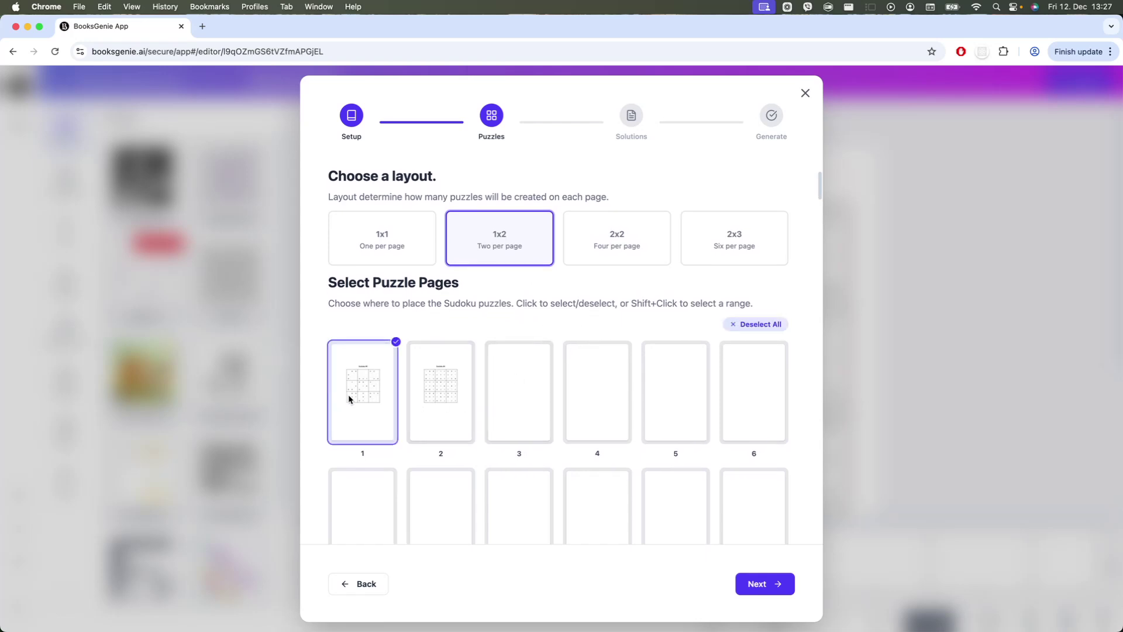
{"action": "scroll", "coordinate": [579, 420], "scroll_direction": "down", "scroll_amount": 5}
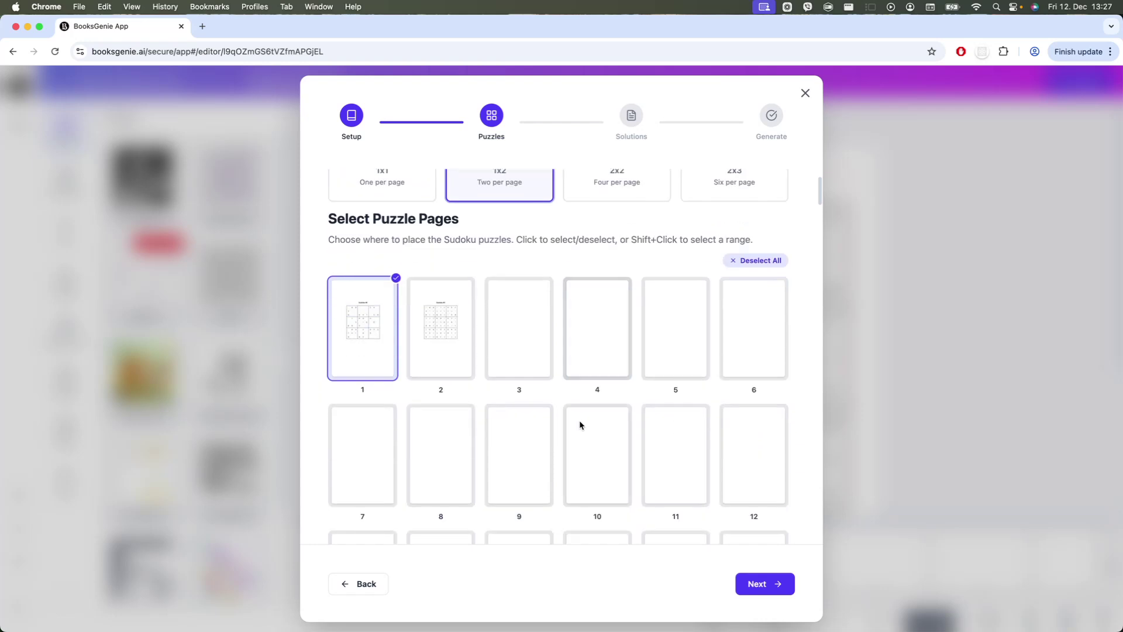
{"action": "scroll", "coordinate": [579, 420], "scroll_direction": "up", "scroll_amount": 3}
{"action": "left_click", "coordinate": [436, 327]}
{"action": "left_click", "coordinate": [437, 328]}
{"action": "left_click", "coordinate": [370, 324]}
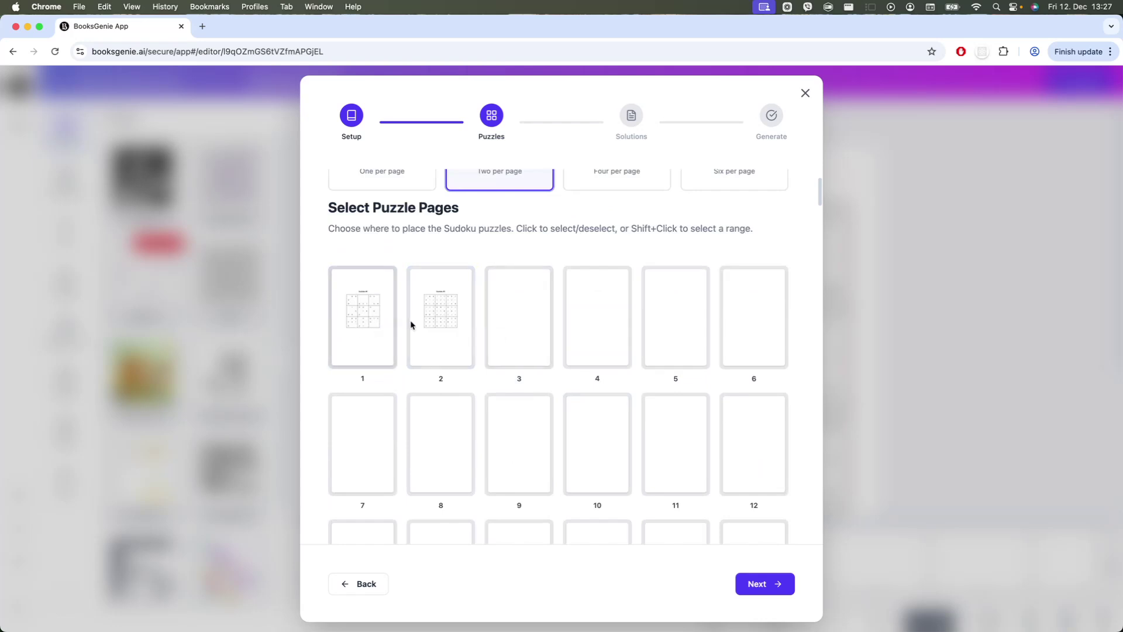
{"action": "left_click", "coordinate": [519, 325]}
{"action": "left_click", "coordinate": [580, 327]}
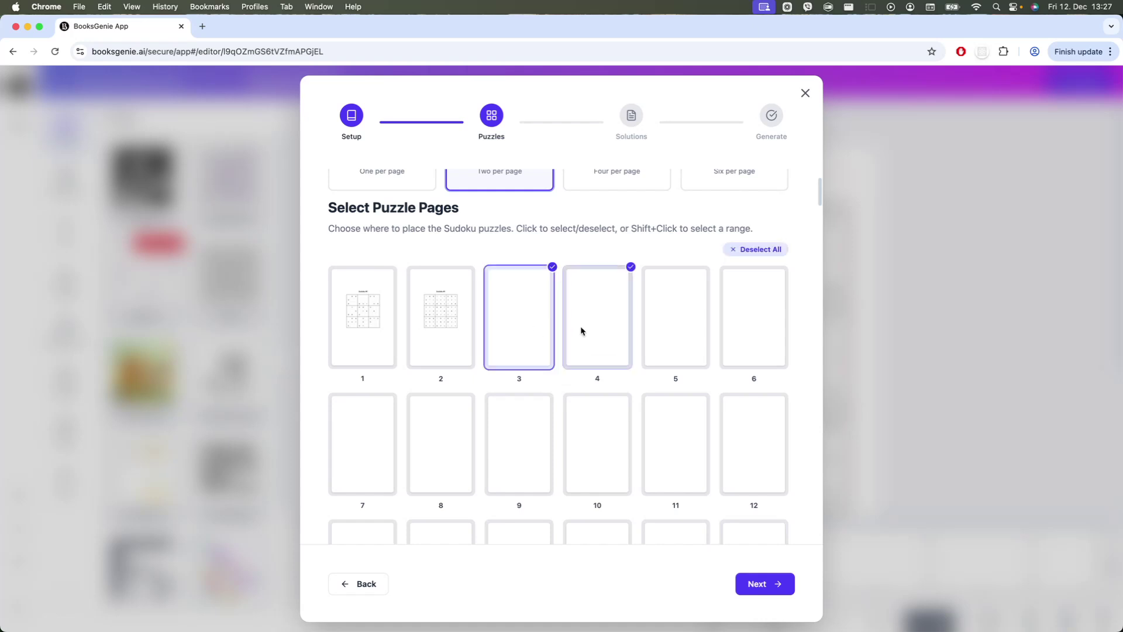
{"action": "left_click", "coordinate": [580, 326]}
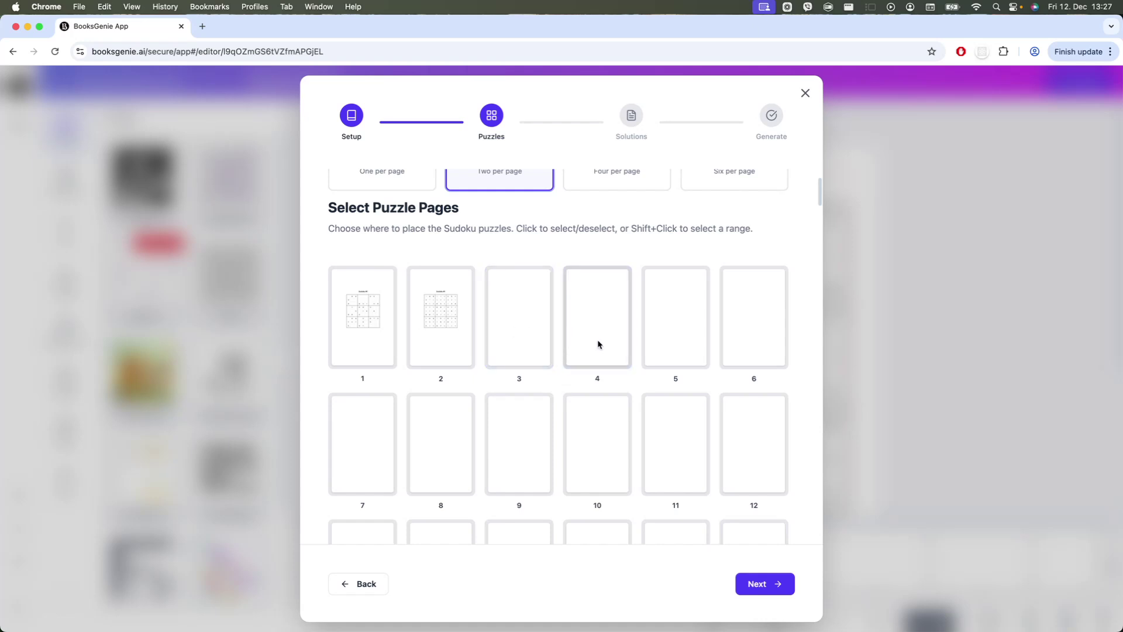
Step: Select pages 5 to 55 as the puzzle pages and continue to the solutions setup
{"action": "left_click", "coordinate": [690, 342]}
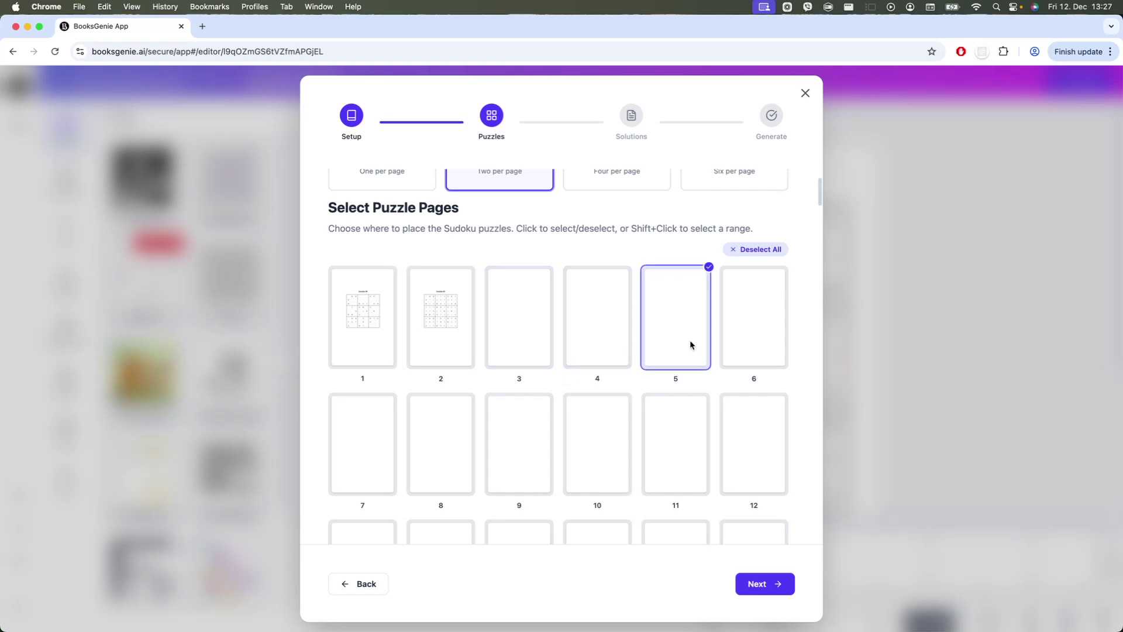
{"action": "scroll", "coordinate": [650, 421], "scroll_direction": "down", "scroll_amount": 3}
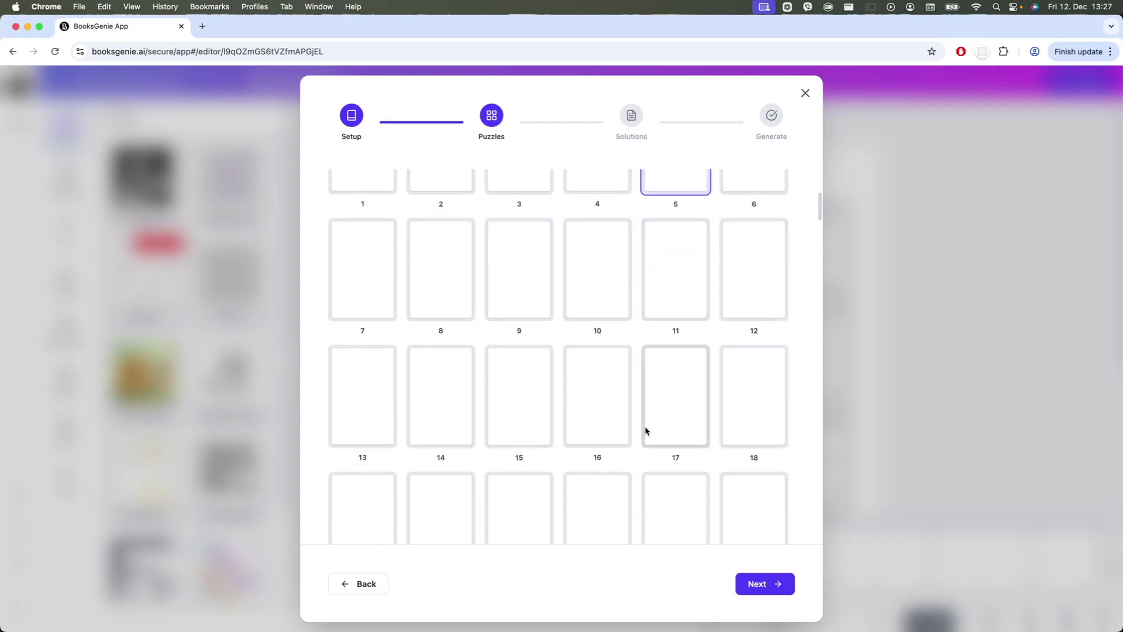
{"action": "scroll", "coordinate": [646, 431], "scroll_direction": "down", "scroll_amount": 2}
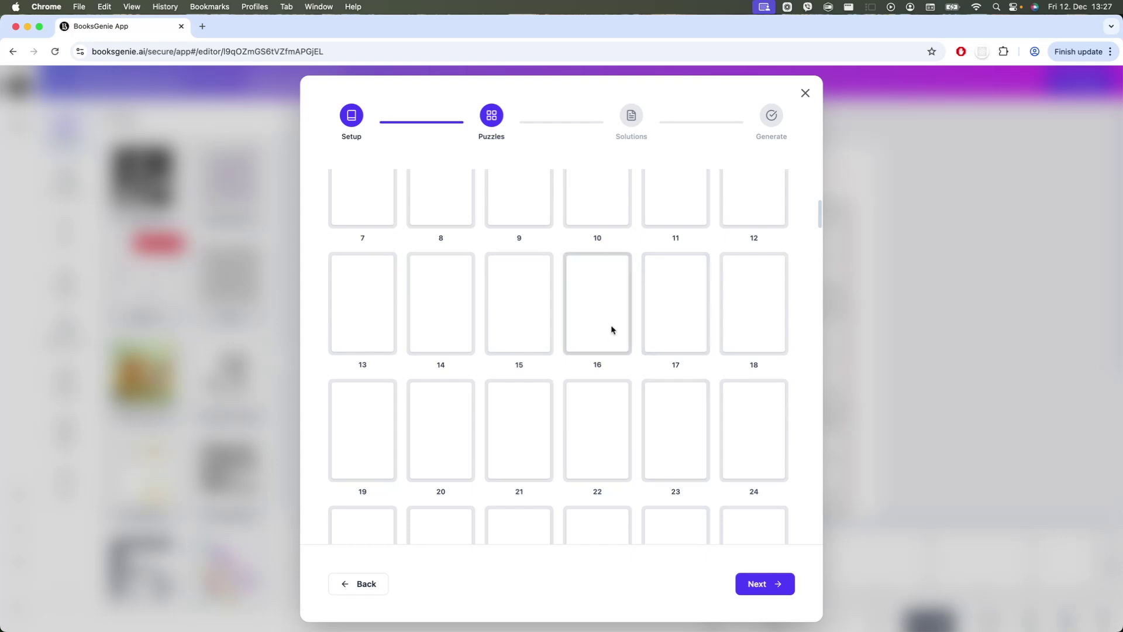
{"action": "scroll", "coordinate": [587, 372], "scroll_direction": "down", "scroll_amount": 5}
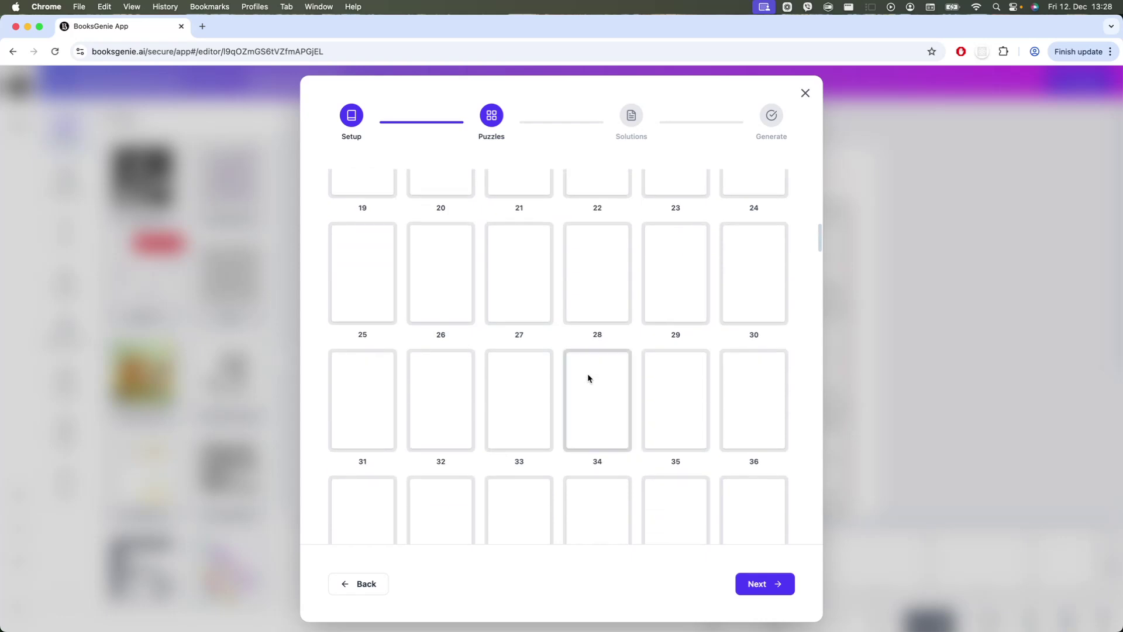
{"action": "scroll", "coordinate": [587, 378], "scroll_direction": "down", "scroll_amount": 10}
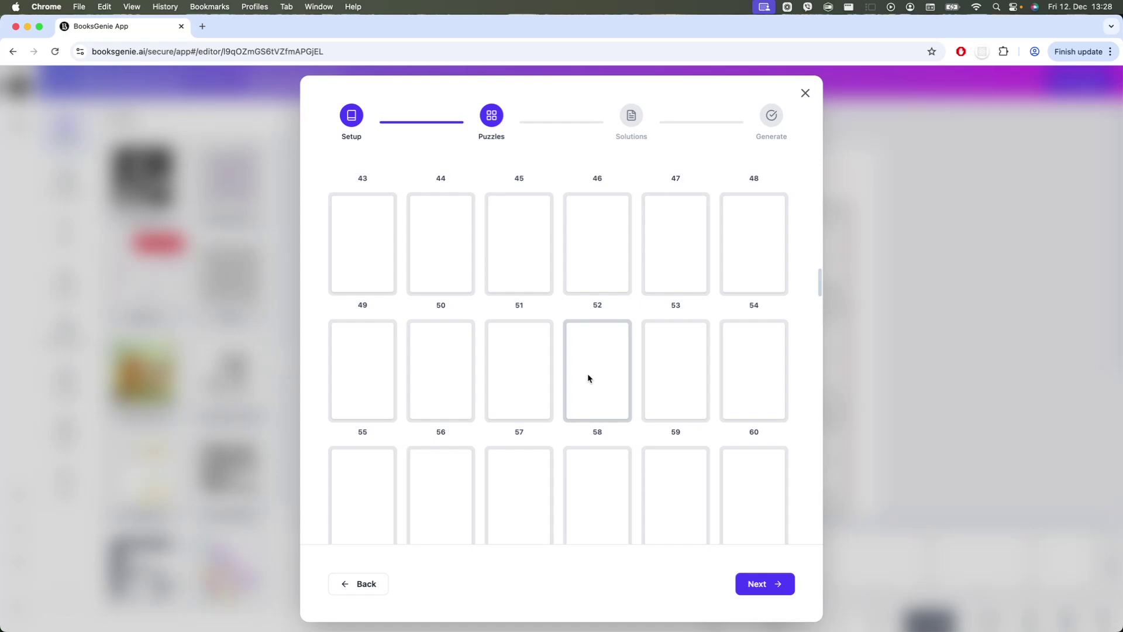
{"action": "left_click", "coordinate": [351, 367], "text": "shift"}
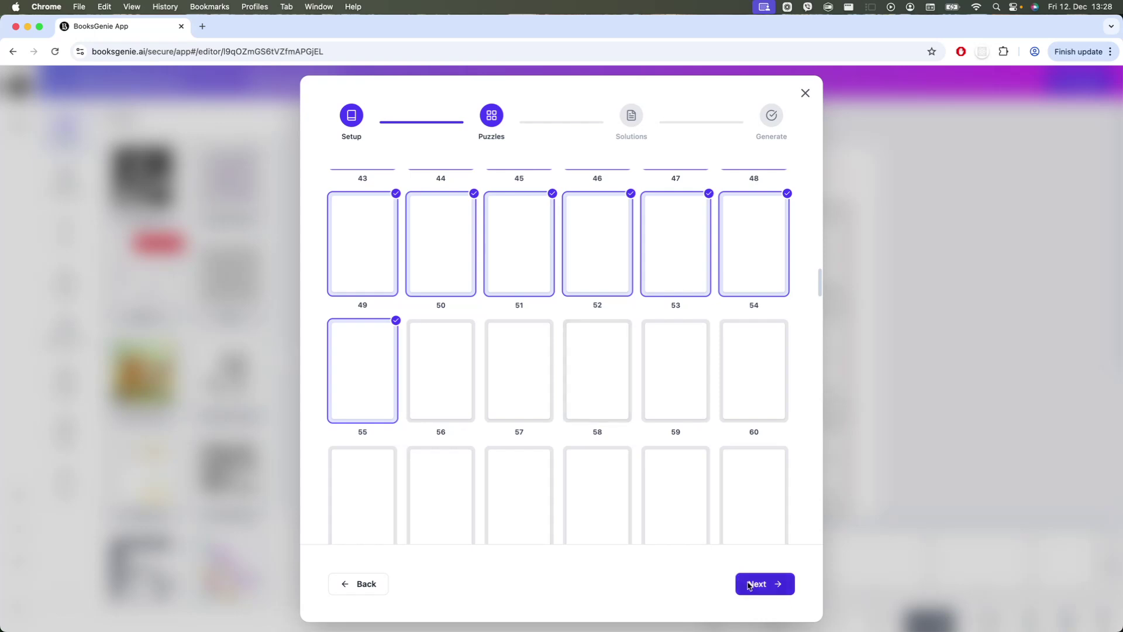
{"action": "left_click", "coordinate": [749, 585]}
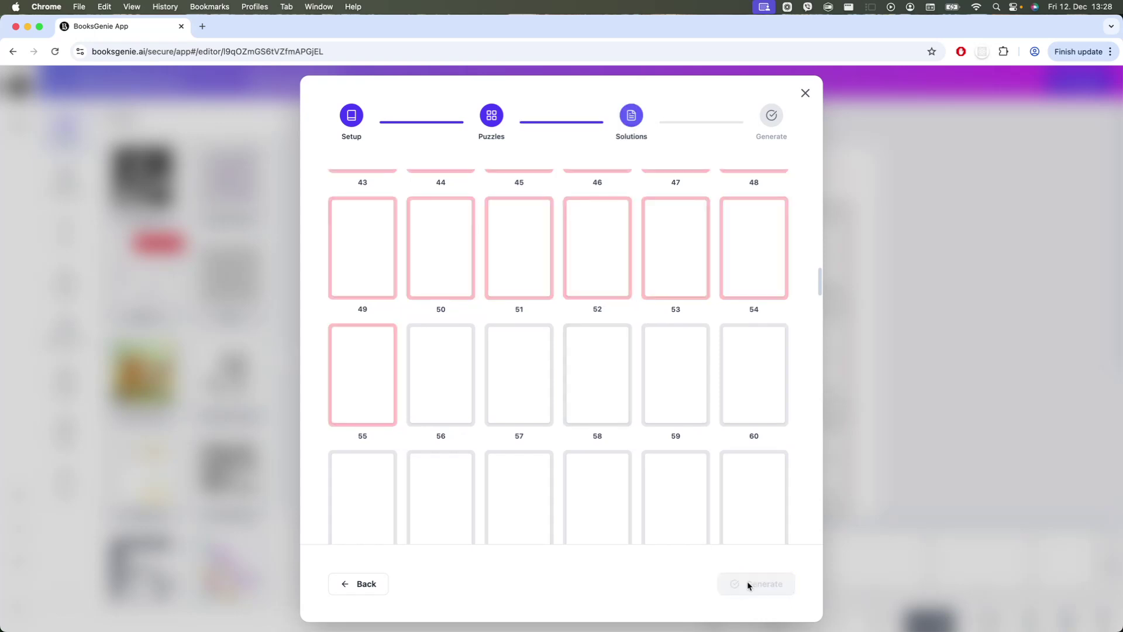
Step: Return to the puzzle pages, remove page 55 from the selection and continue to the solutions setup again
{"action": "scroll", "coordinate": [638, 462], "scroll_direction": "up", "scroll_amount": 5}
{"action": "scroll", "coordinate": [638, 465], "scroll_direction": "up", "scroll_amount": 8}
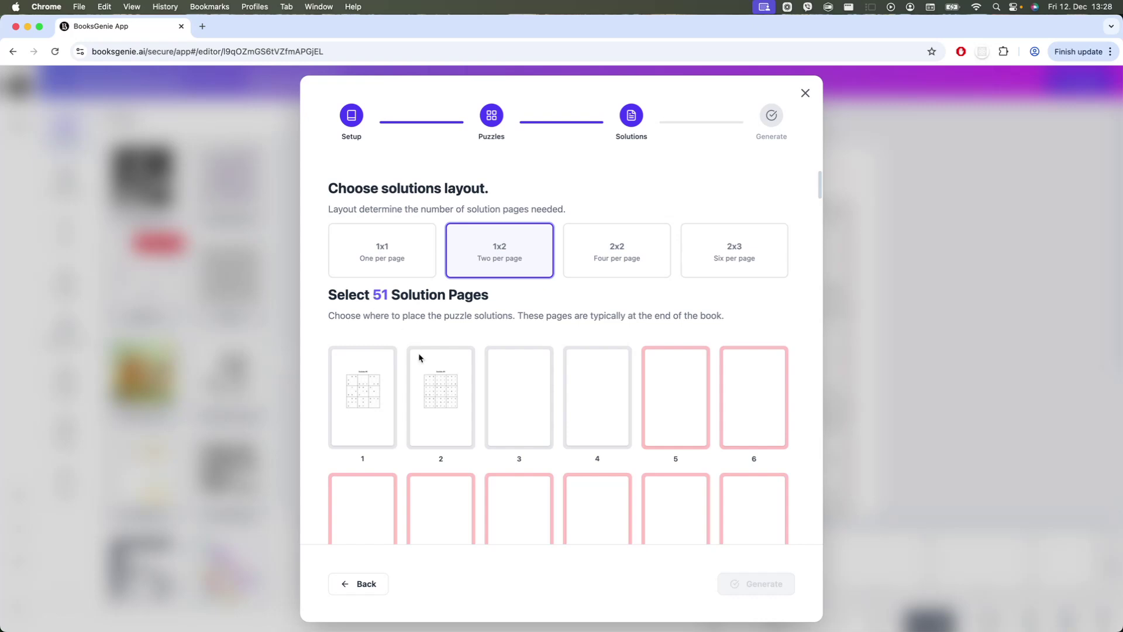
{"action": "left_click", "coordinate": [367, 583]}
{"action": "scroll", "coordinate": [552, 448], "scroll_direction": "down", "scroll_amount": 20}
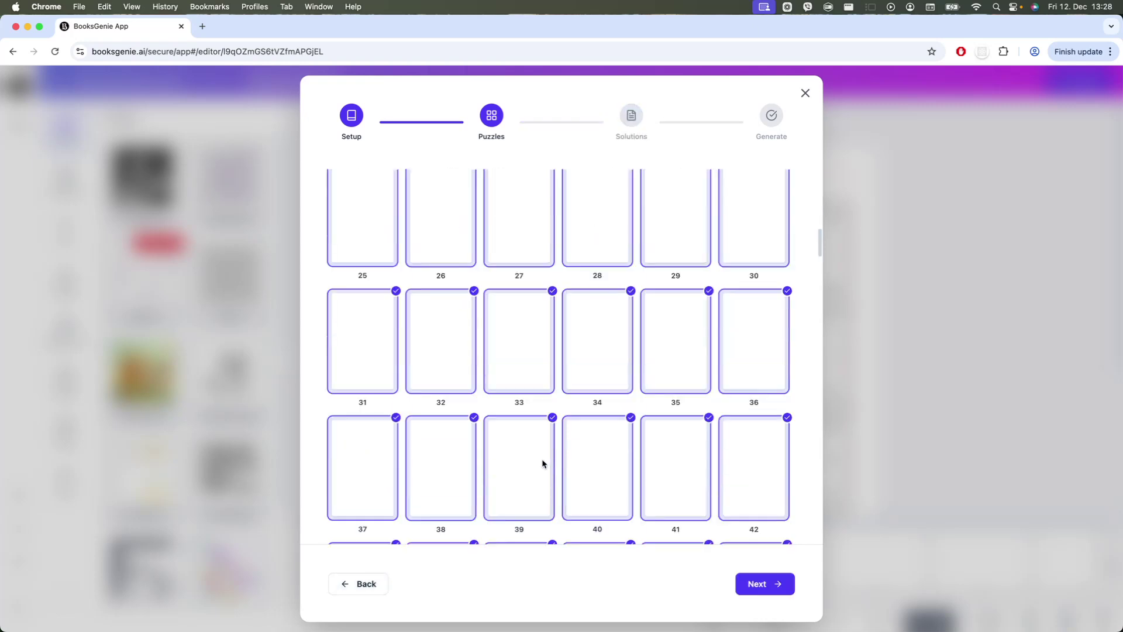
{"action": "scroll", "coordinate": [542, 465], "scroll_direction": "up", "scroll_amount": 8}
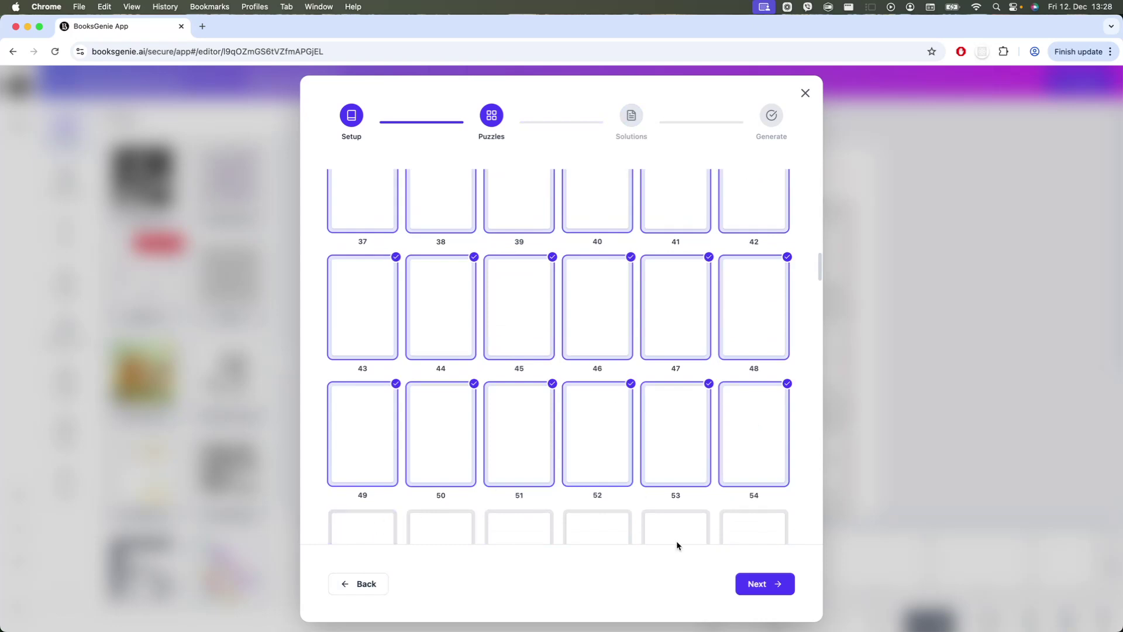
{"action": "left_click", "coordinate": [765, 584]}
{"action": "scroll", "coordinate": [603, 408], "scroll_direction": "up", "scroll_amount": 6}
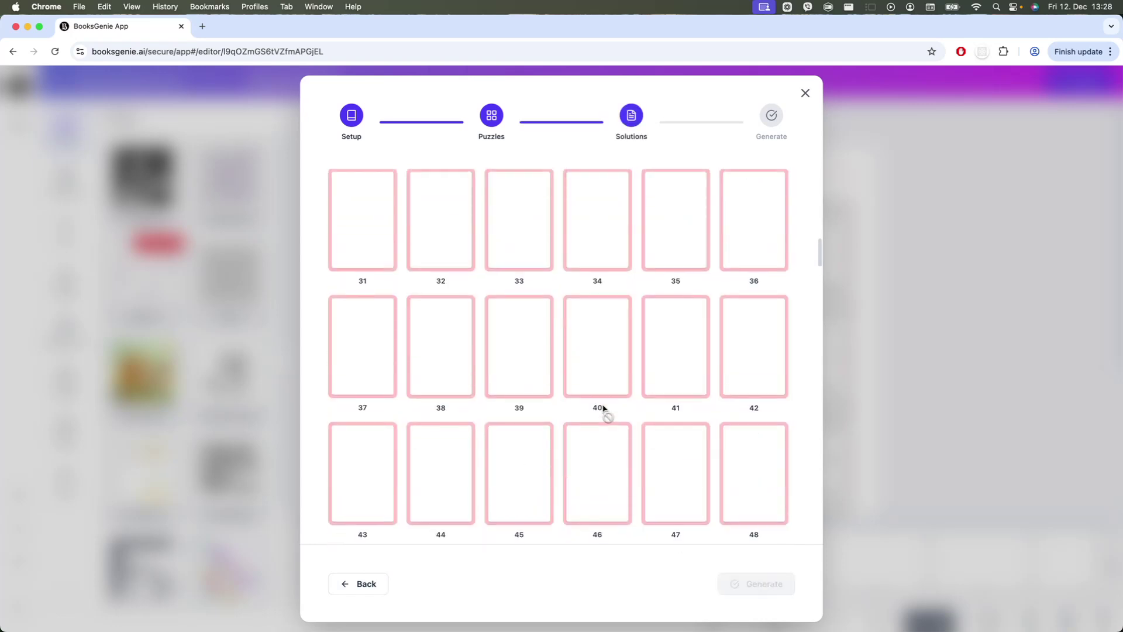
{"action": "scroll", "coordinate": [642, 406], "scroll_direction": "up", "scroll_amount": 8}
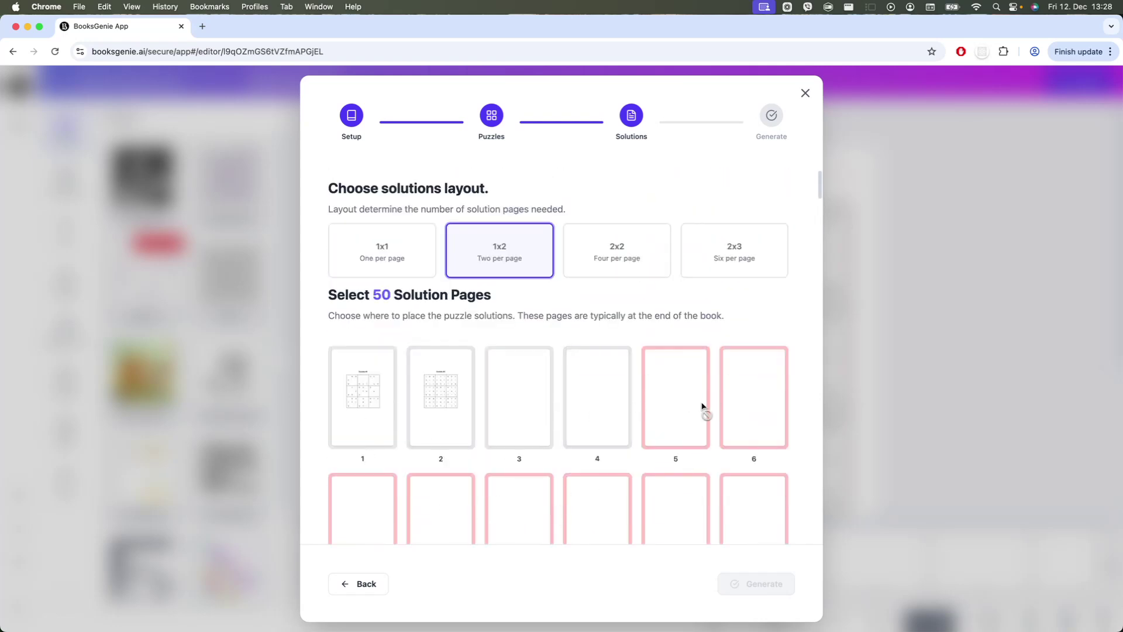
Step: Try the 2x2 solutions layout, then set the layout to 2x3 with six solutions per page
{"action": "left_click_drag", "start_coordinate": [617, 139], "coordinate": [656, 141]}
{"action": "scroll", "coordinate": [602, 377], "scroll_direction": "down", "scroll_amount": 8}
{"action": "scroll", "coordinate": [603, 380], "scroll_direction": "up", "scroll_amount": 6}
{"action": "scroll", "coordinate": [602, 380], "scroll_direction": "up", "scroll_amount": 2}
{"action": "left_click_drag", "start_coordinate": [373, 295], "coordinate": [386, 295]}
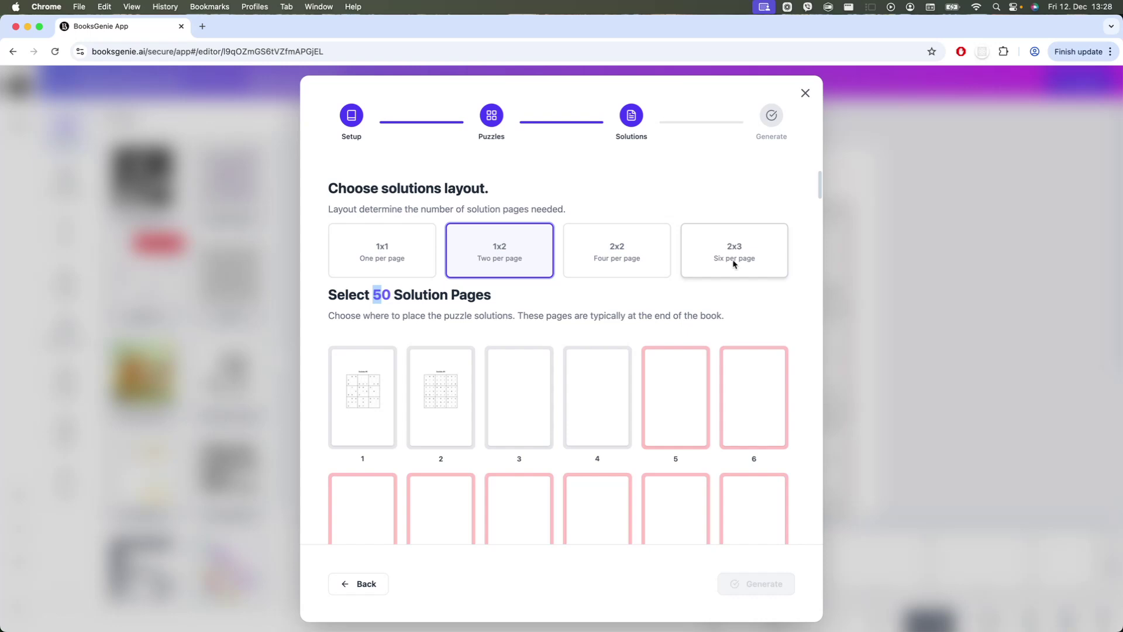
{"action": "left_click", "coordinate": [629, 260]}
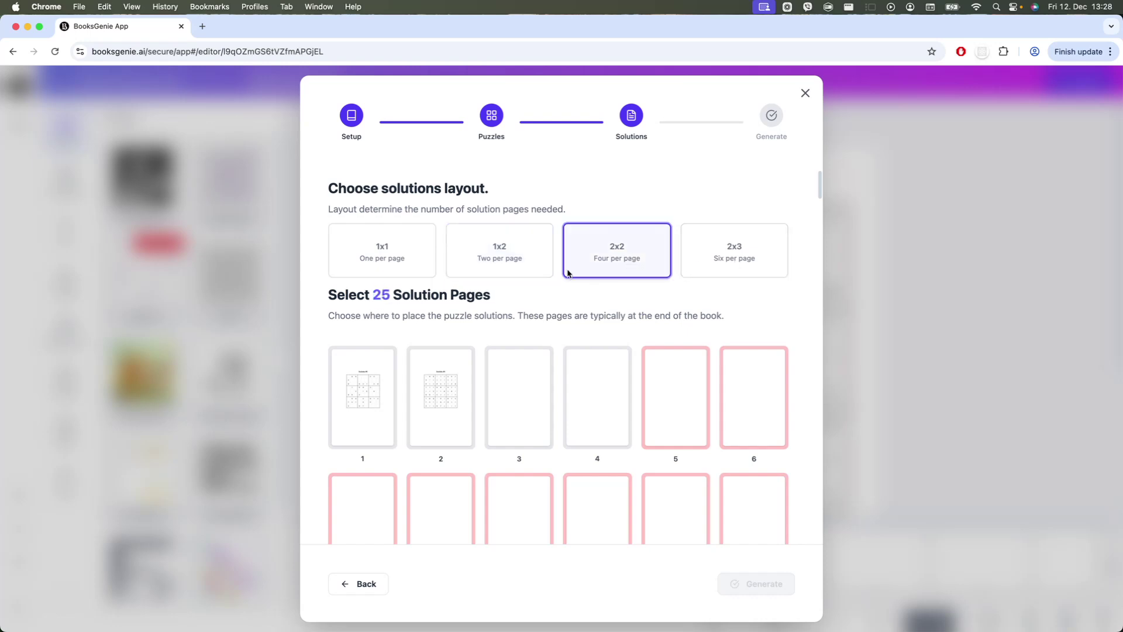
{"action": "left_click_drag", "start_coordinate": [373, 298], "coordinate": [388, 298]}
{"action": "left_click", "coordinate": [745, 267]}
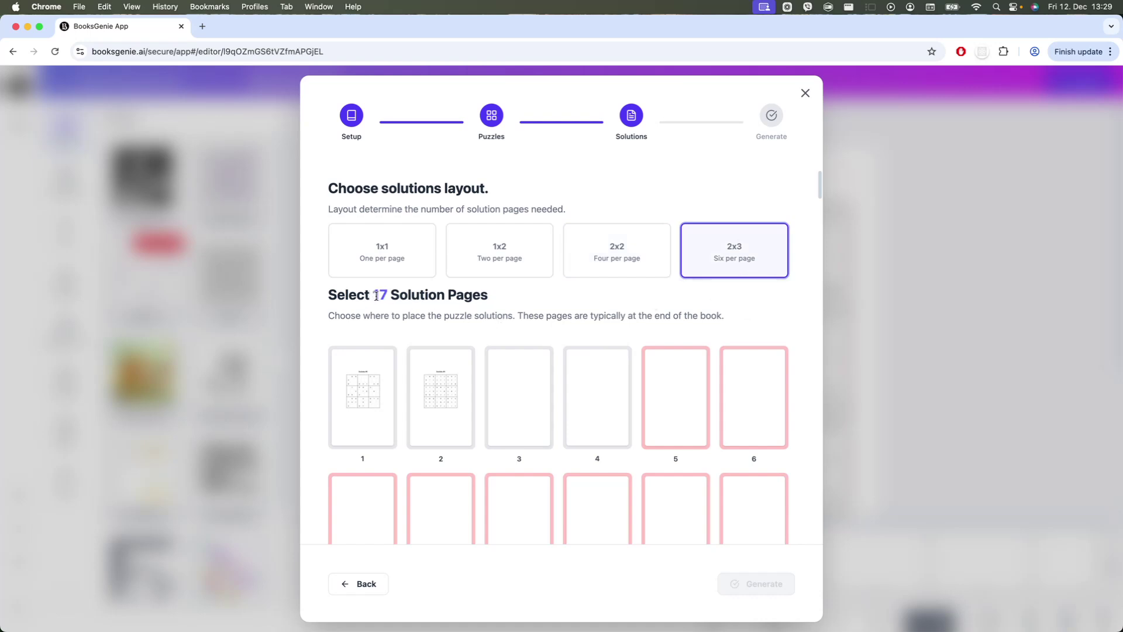
Step: Select page 57 as the first solution page, after the reserved puzzle pages
{"action": "scroll", "coordinate": [668, 401], "scroll_direction": "down", "scroll_amount": 20}
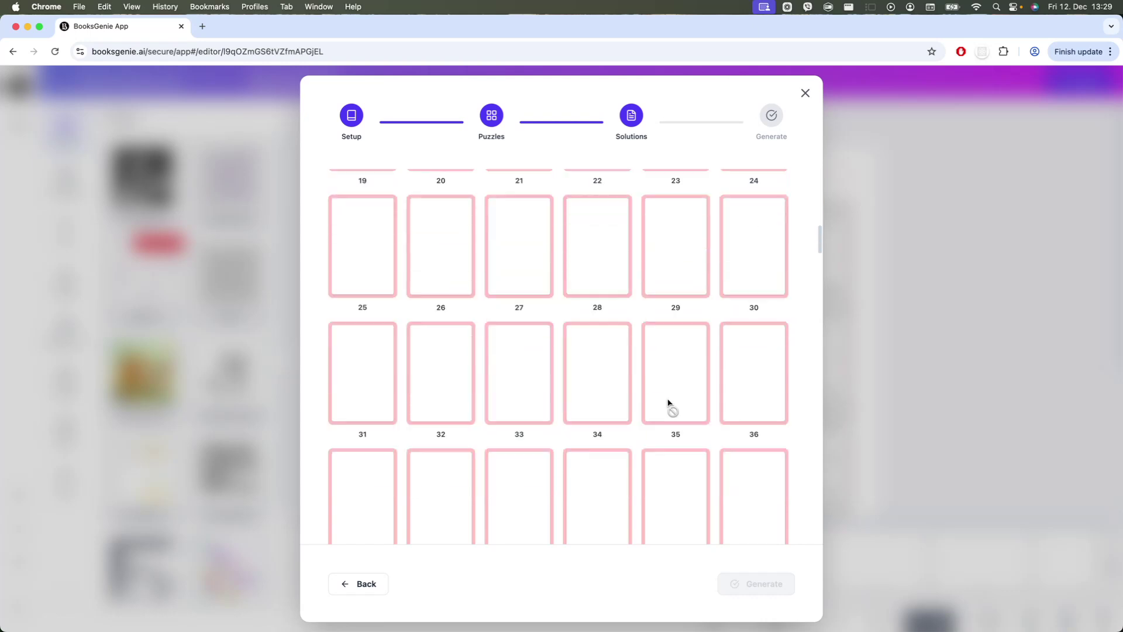
{"action": "scroll", "coordinate": [668, 403], "scroll_direction": "down", "scroll_amount": 5}
{"action": "scroll", "coordinate": [668, 403], "scroll_direction": "down", "scroll_amount": 10}
{"action": "scroll", "coordinate": [668, 403], "scroll_direction": "up", "scroll_amount": 20}
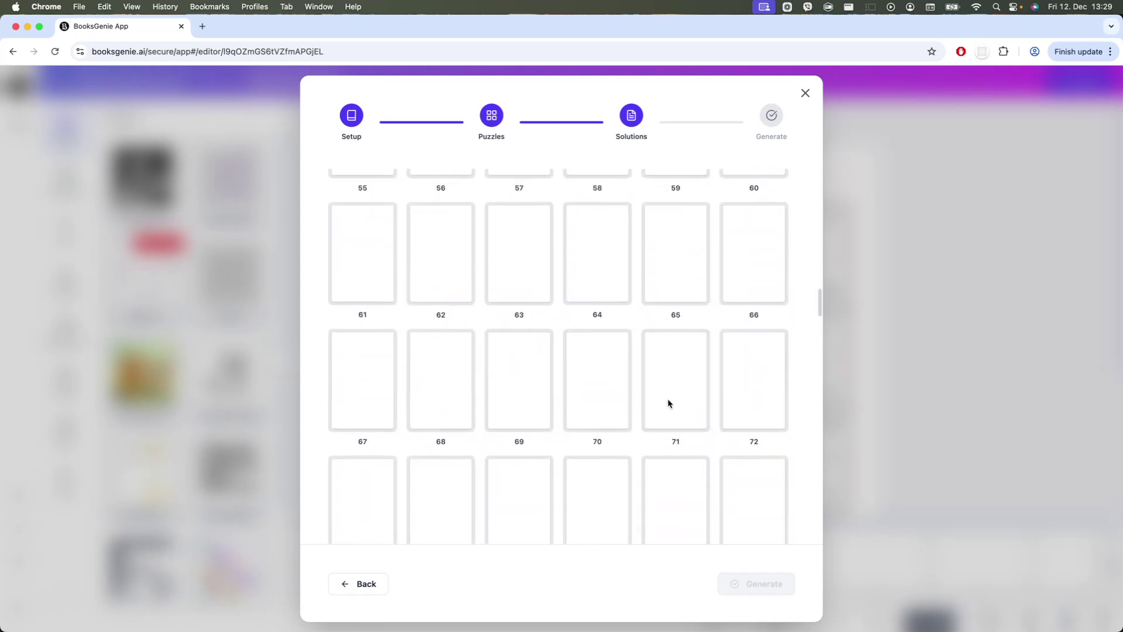
{"action": "scroll", "coordinate": [667, 402], "scroll_direction": "up", "scroll_amount": 10}
{"action": "scroll", "coordinate": [668, 403], "scroll_direction": "down", "scroll_amount": 8}
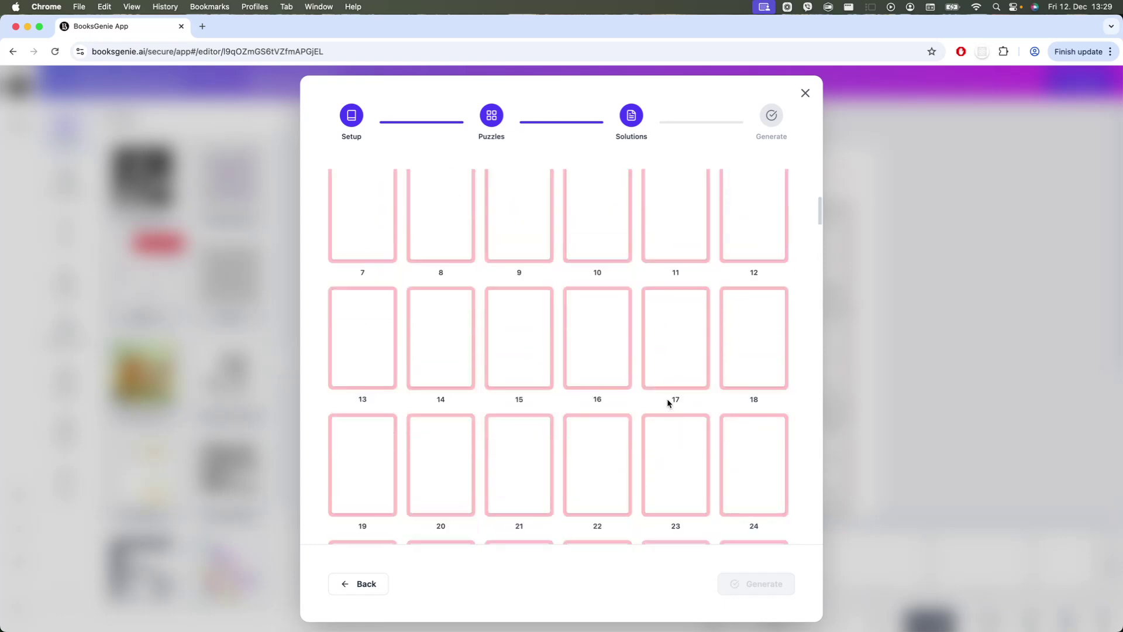
{"action": "scroll", "coordinate": [667, 398], "scroll_direction": "down", "scroll_amount": 5}
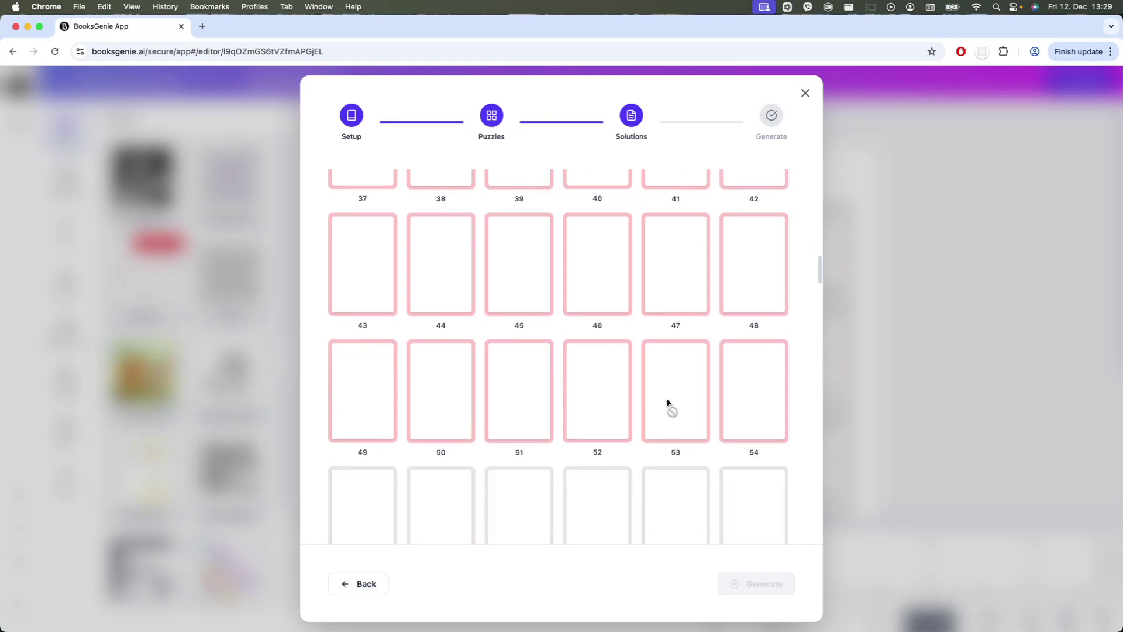
{"action": "scroll", "coordinate": [664, 398], "scroll_direction": "down", "scroll_amount": 2}
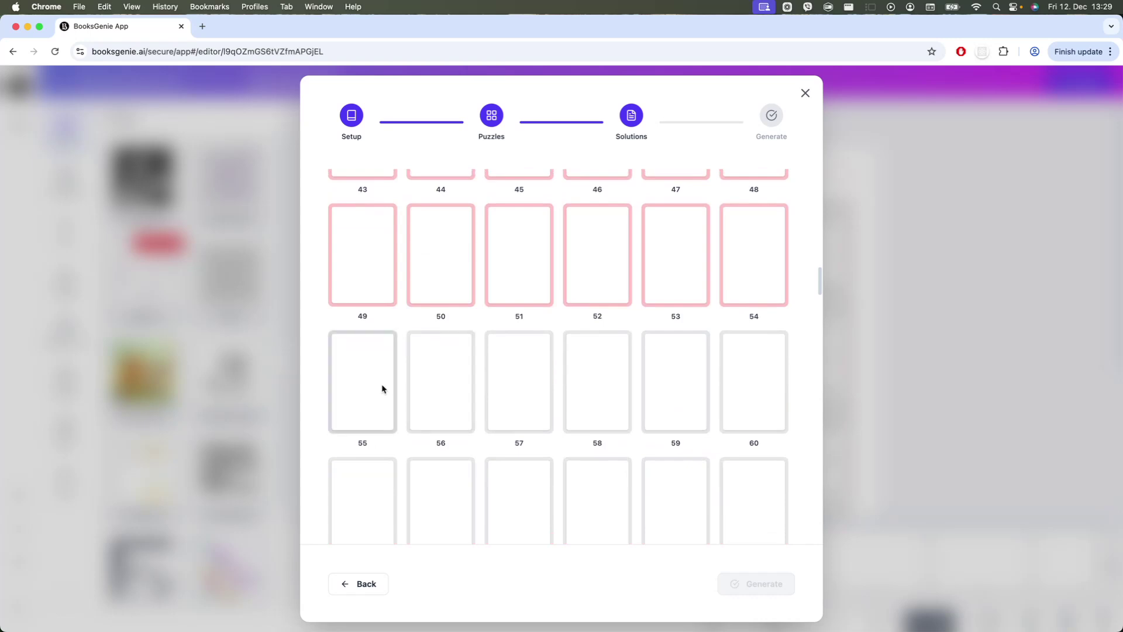
{"action": "left_click", "coordinate": [502, 396]}
Step: Extend the solution page range through page 78 and generate the Samurai puzzles
{"action": "scroll", "coordinate": [585, 461], "scroll_direction": "down", "scroll_amount": 3}
{"action": "scroll", "coordinate": [585, 461], "scroll_direction": "up", "scroll_amount": 12}
{"action": "scroll", "coordinate": [586, 465], "scroll_direction": "up", "scroll_amount": 10}
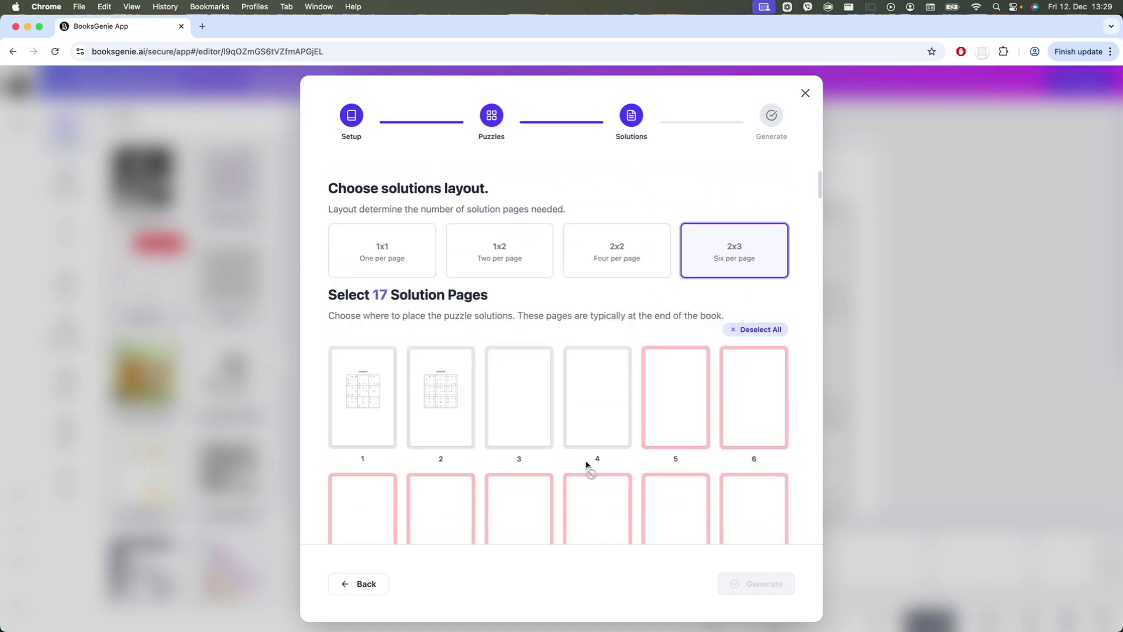
{"action": "scroll", "coordinate": [581, 473], "scroll_direction": "down", "scroll_amount": 15}
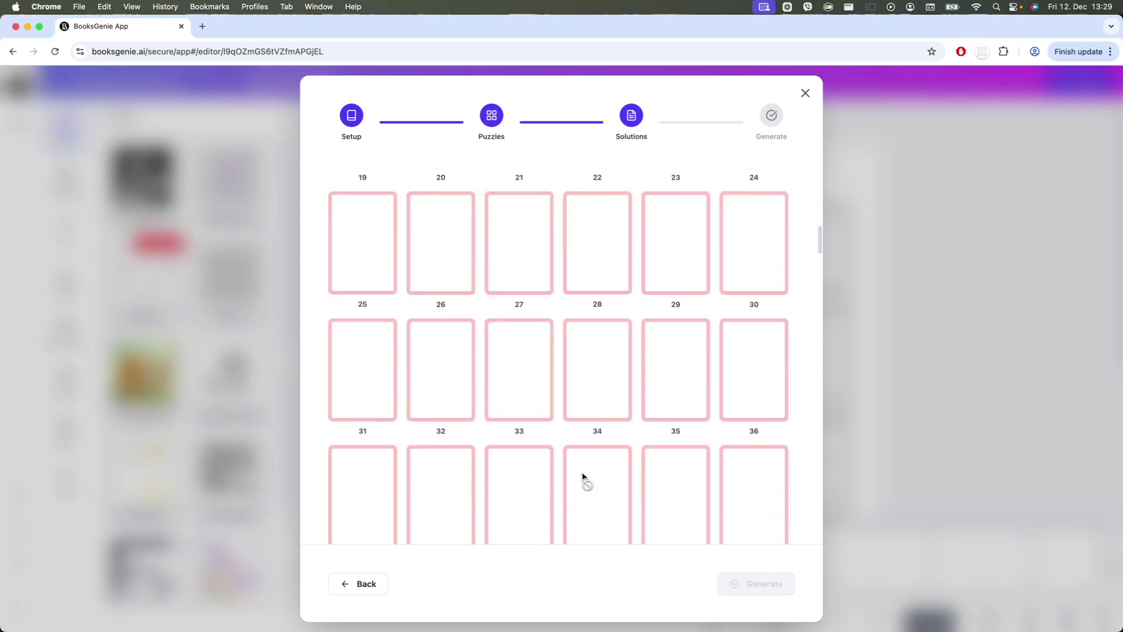
{"action": "scroll", "coordinate": [582, 476], "scroll_direction": "down", "scroll_amount": 1}
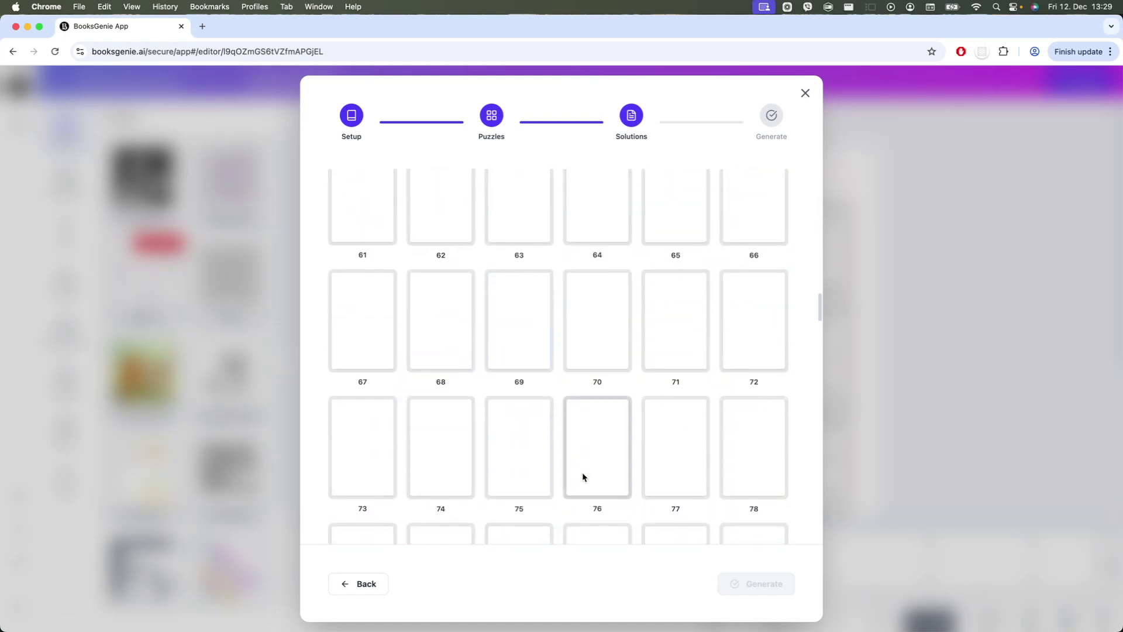
{"action": "scroll", "coordinate": [583, 476], "scroll_direction": "down", "scroll_amount": 3}
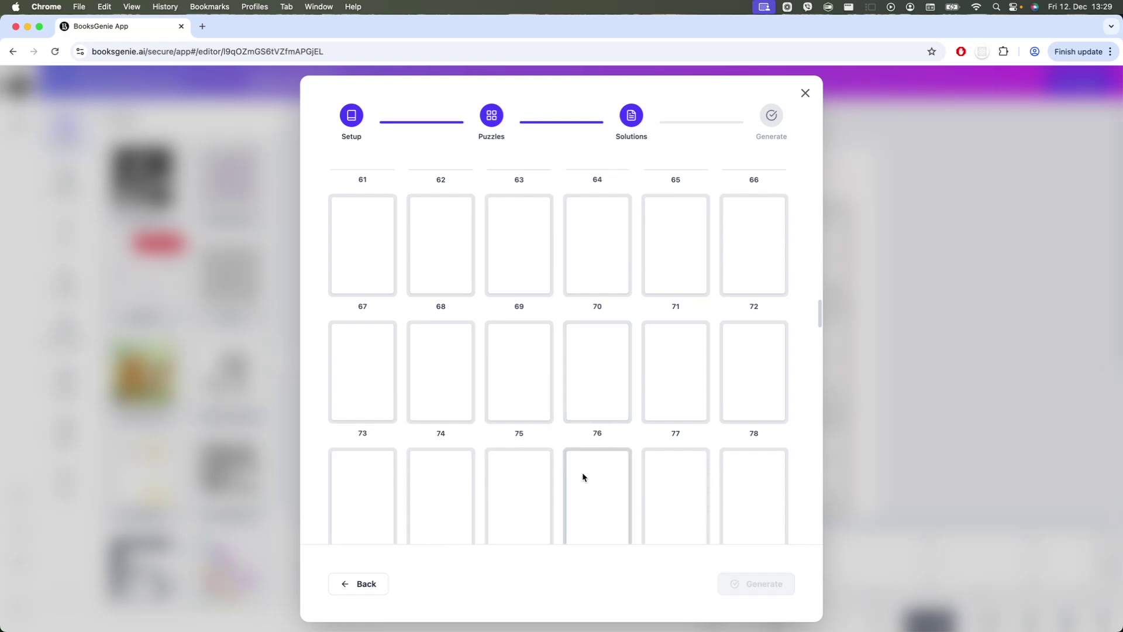
{"action": "left_click", "coordinate": [758, 412], "text": "shift"}
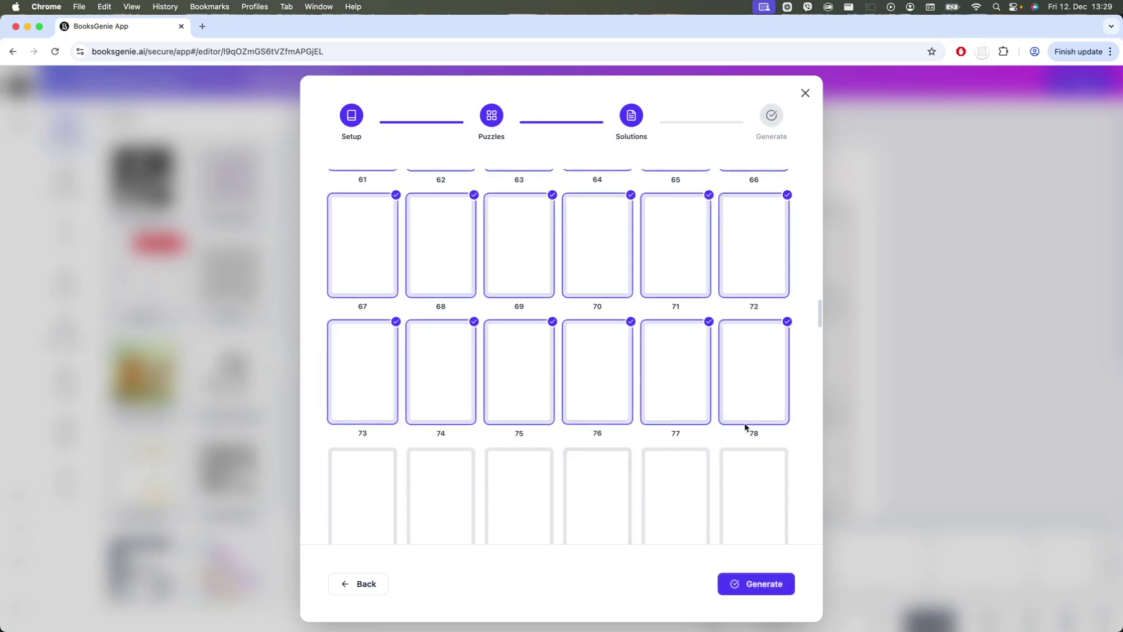
{"action": "left_click", "coordinate": [763, 584]}
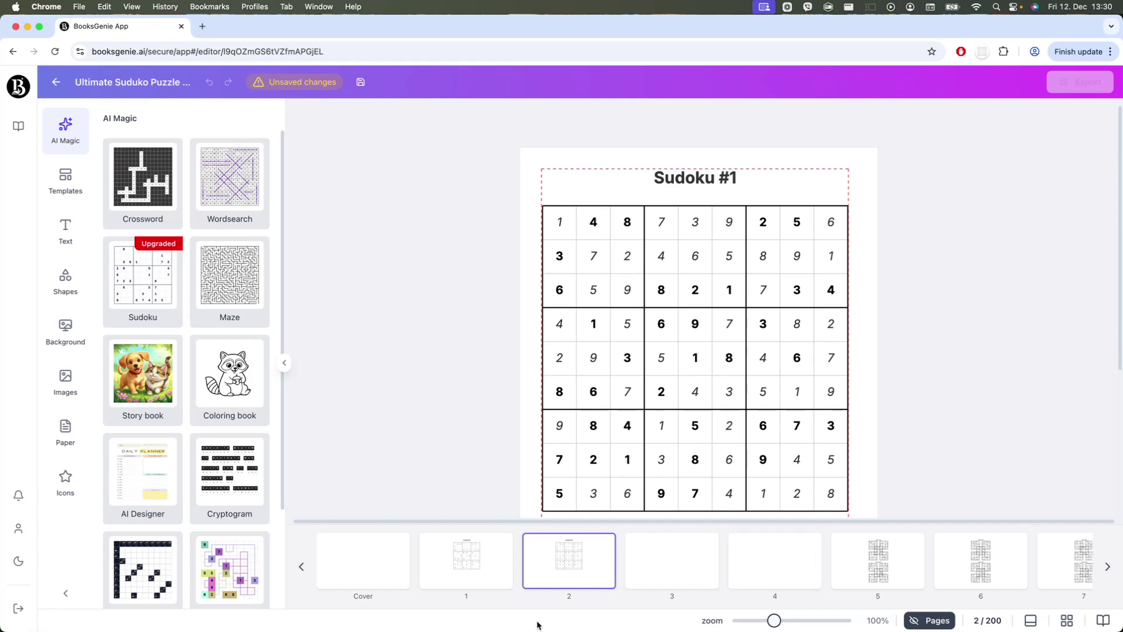
Step: Examine the generated Samurai puzzles on pages 5 and 6, checking the two grids on each page
{"action": "scroll", "coordinate": [807, 561], "scroll_direction": "right", "scroll_amount": 3}
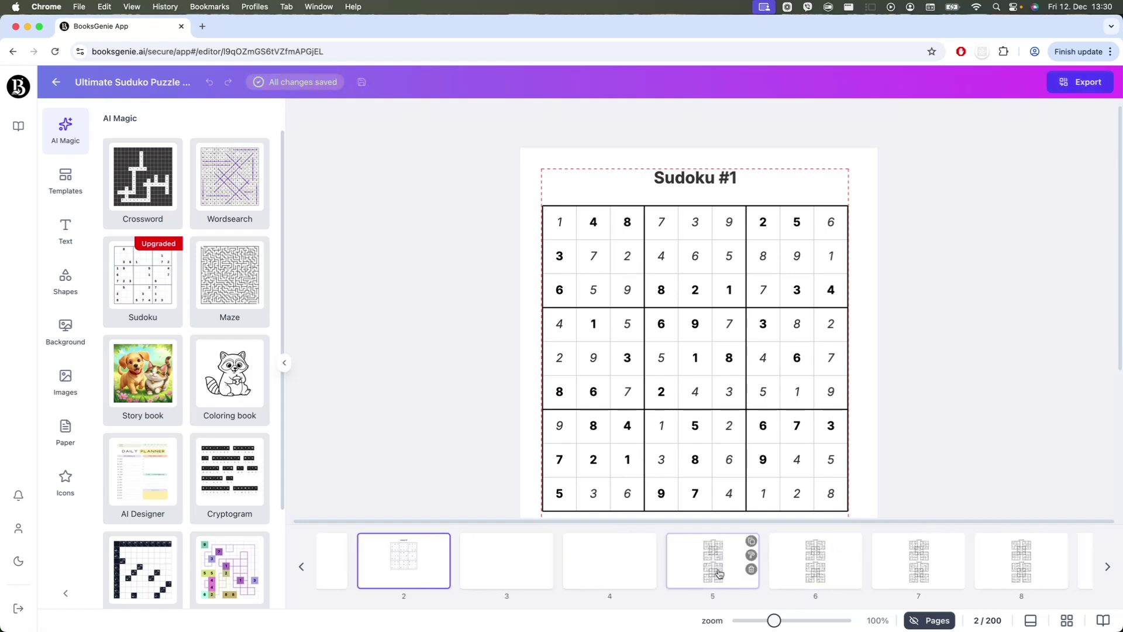
{"action": "left_click", "coordinate": [718, 572]}
{"action": "scroll", "coordinate": [817, 376], "scroll_direction": "down", "scroll_amount": 2}
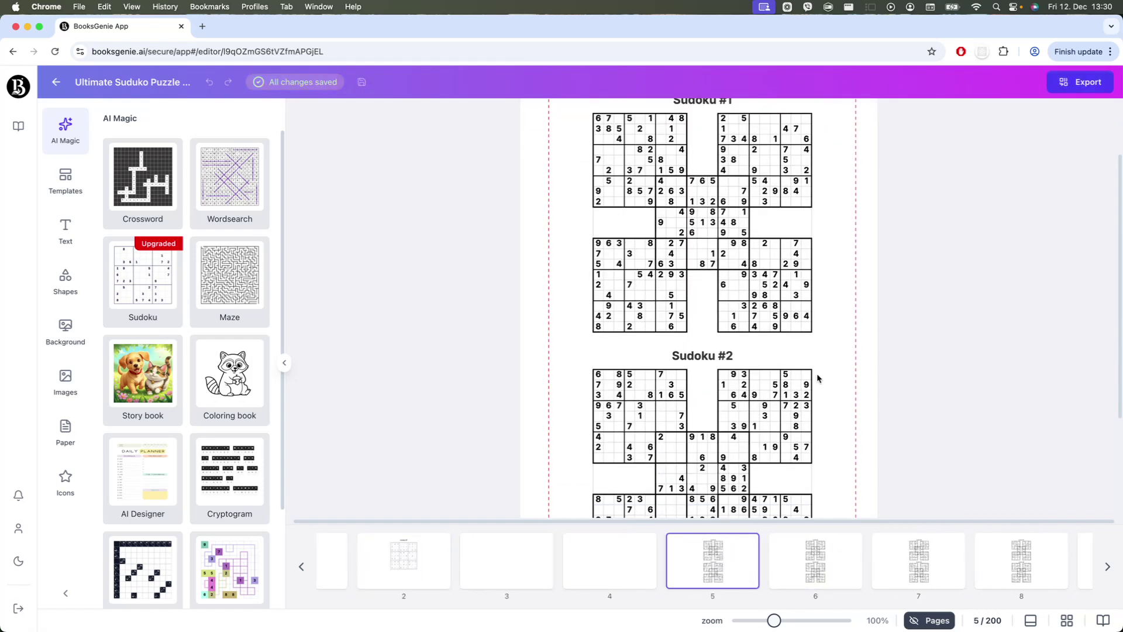
{"action": "scroll", "coordinate": [817, 377], "scroll_direction": "up", "scroll_amount": 2}
{"action": "left_click", "coordinate": [670, 199]}
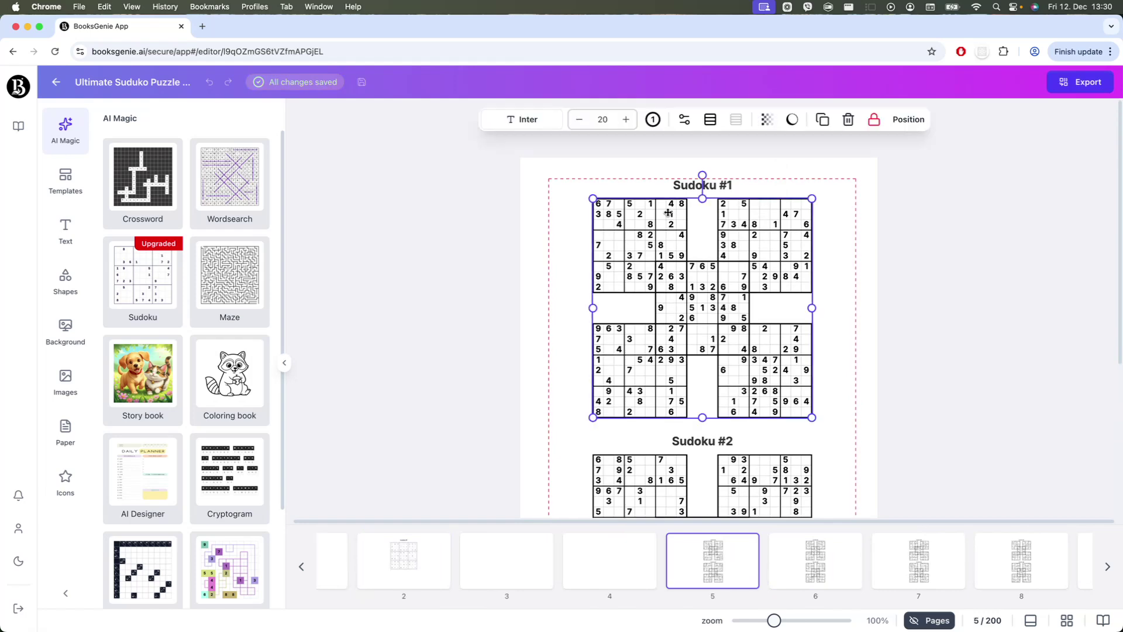
{"action": "scroll", "coordinate": [737, 431], "scroll_direction": "down", "scroll_amount": 4}
{"action": "left_click", "coordinate": [700, 436]}
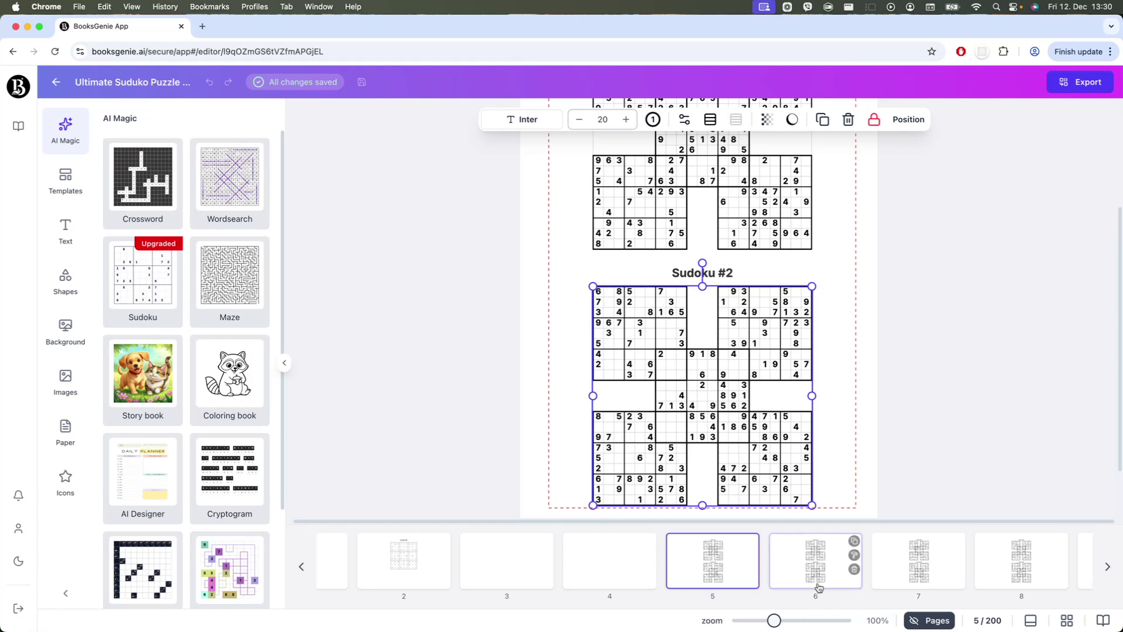
{"action": "left_click", "coordinate": [814, 560]}
{"action": "left_click", "coordinate": [667, 364]}
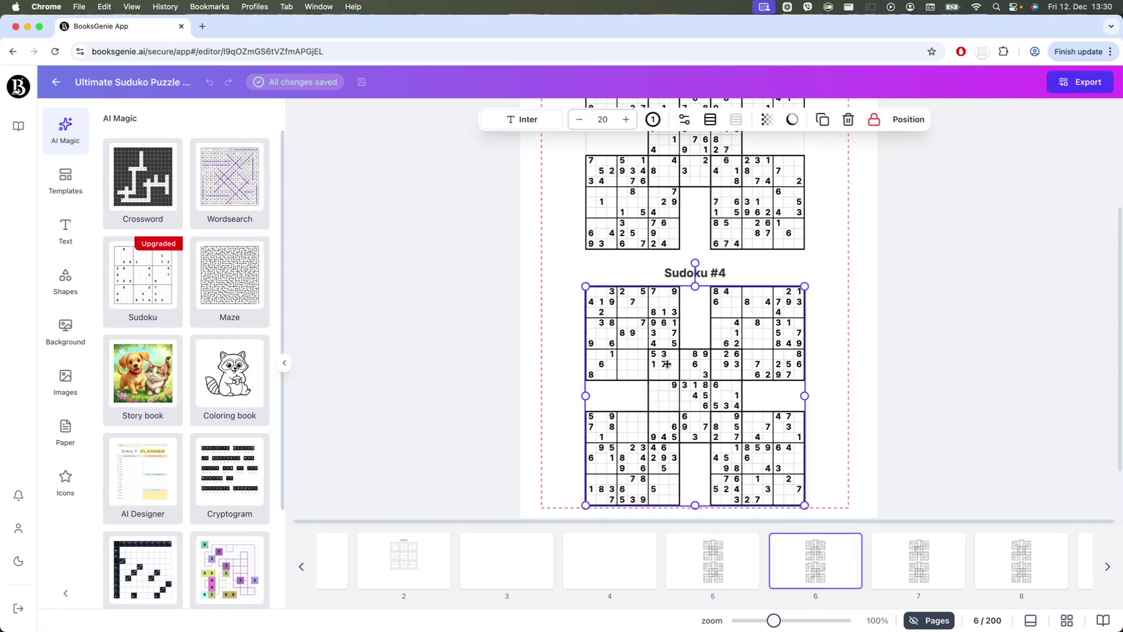
Step: Locate the generated solution pages and examine the six Samurai solutions on page 59
{"action": "scroll", "coordinate": [819, 555], "scroll_direction": "right", "scroll_amount": 3}
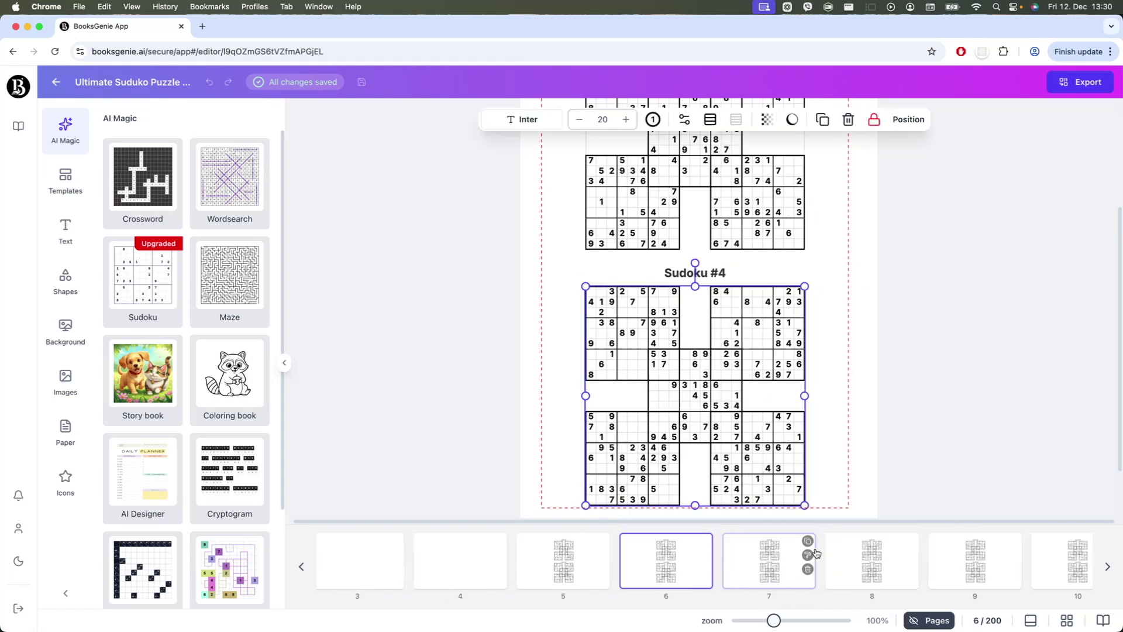
{"action": "scroll", "coordinate": [816, 553], "scroll_direction": "right", "scroll_amount": 20}
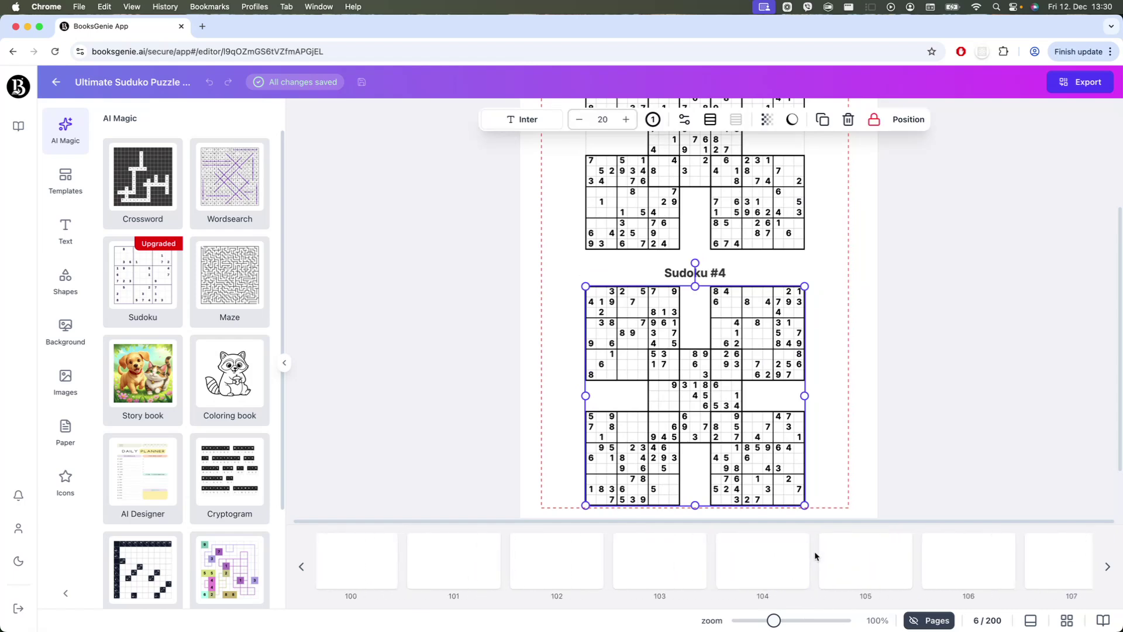
{"action": "scroll", "coordinate": [817, 556], "scroll_direction": "left", "scroll_amount": 10}
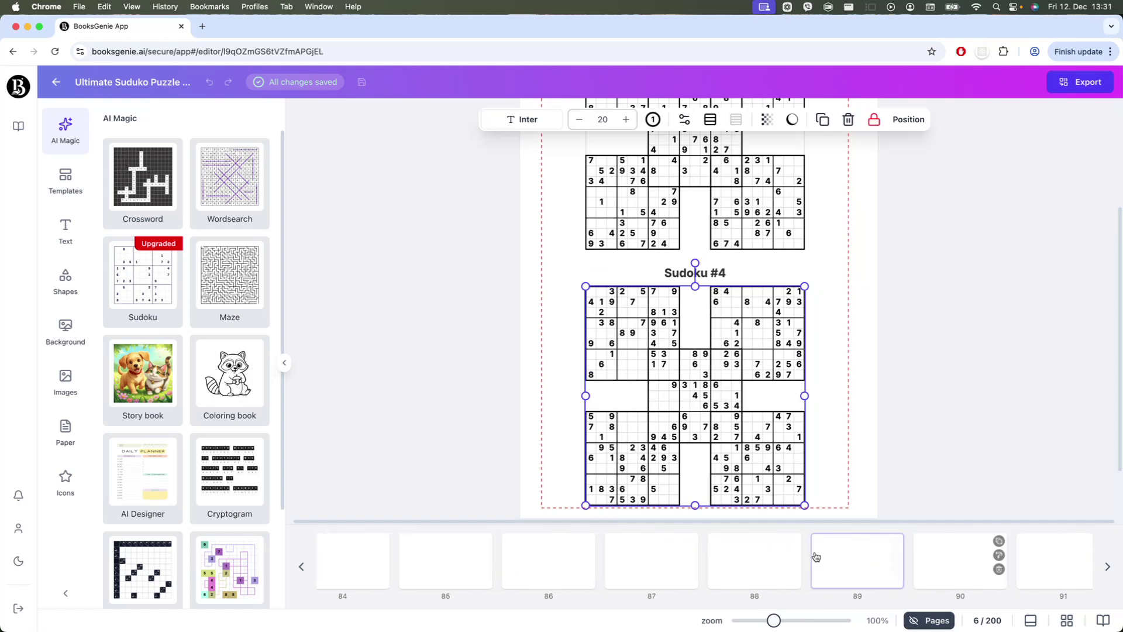
{"action": "scroll", "coordinate": [816, 556], "scroll_direction": "left", "scroll_amount": 4}
{"action": "scroll", "coordinate": [817, 556], "scroll_direction": "left", "scroll_amount": 4}
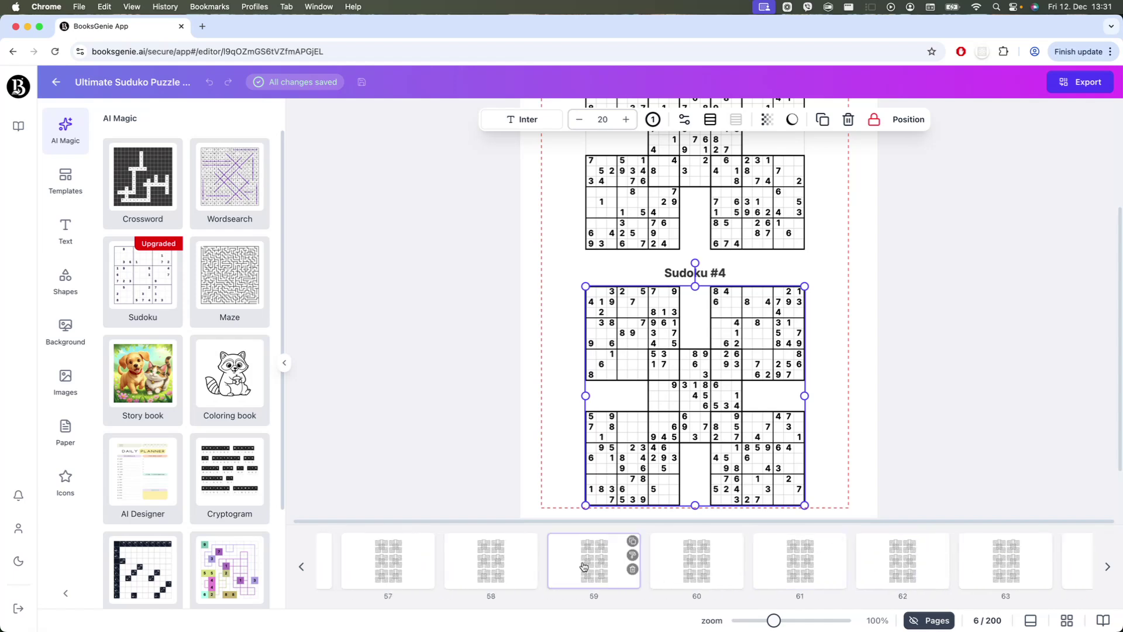
{"action": "left_click", "coordinate": [583, 566]}
{"action": "scroll", "coordinate": [843, 433], "scroll_direction": "up", "scroll_amount": 2}
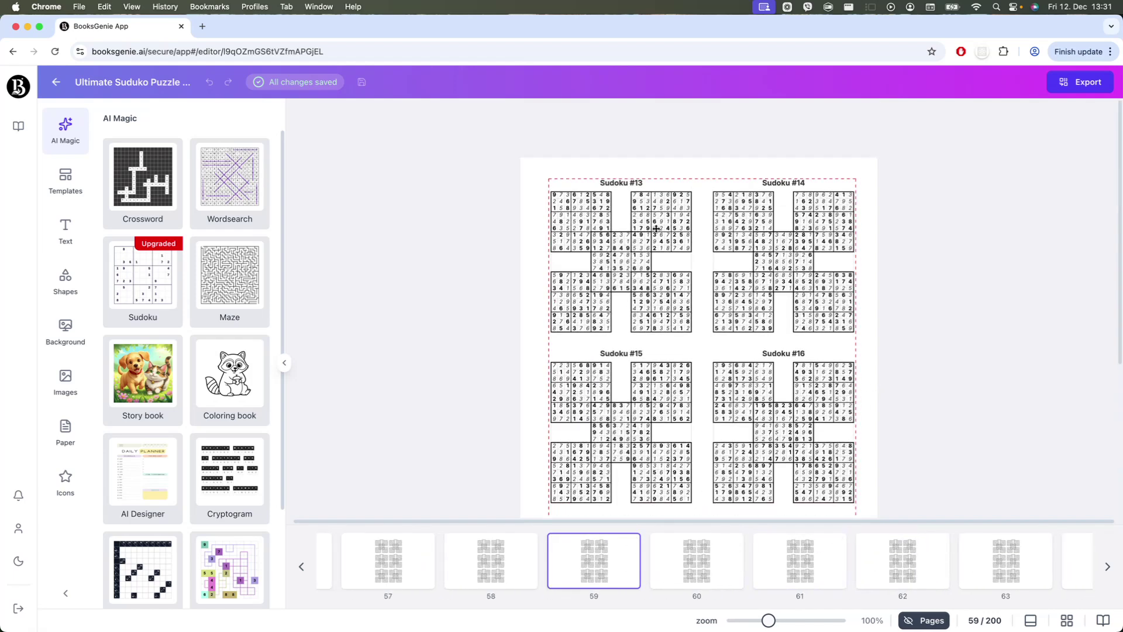
{"action": "scroll", "coordinate": [637, 324], "scroll_direction": "down", "scroll_amount": 4}
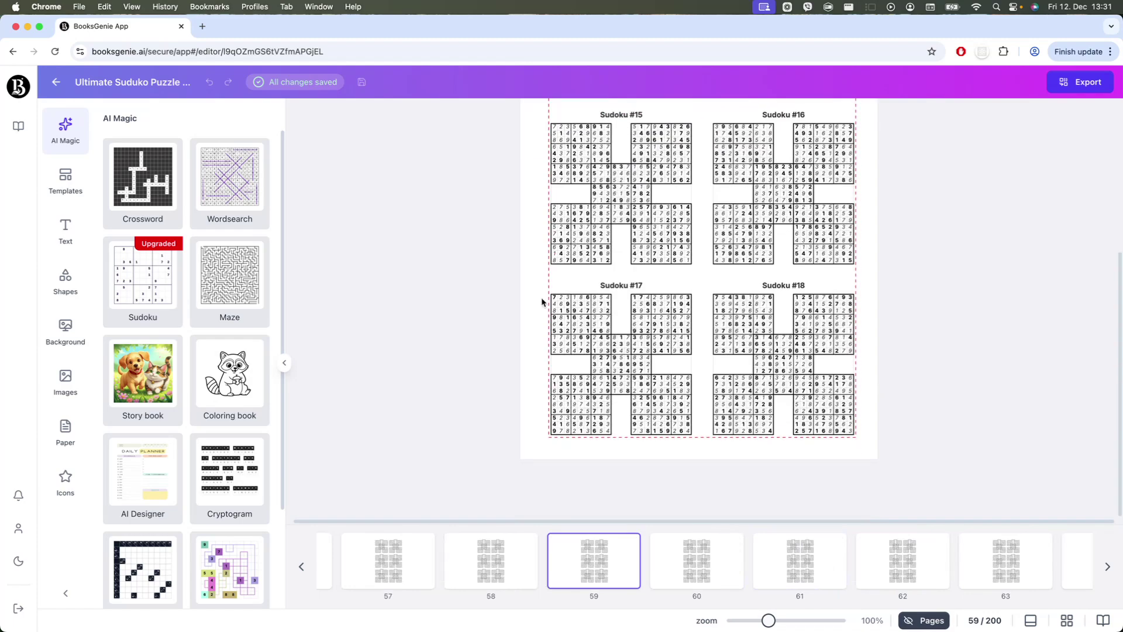
{"action": "scroll", "coordinate": [823, 362], "scroll_direction": "up", "scroll_amount": 2}
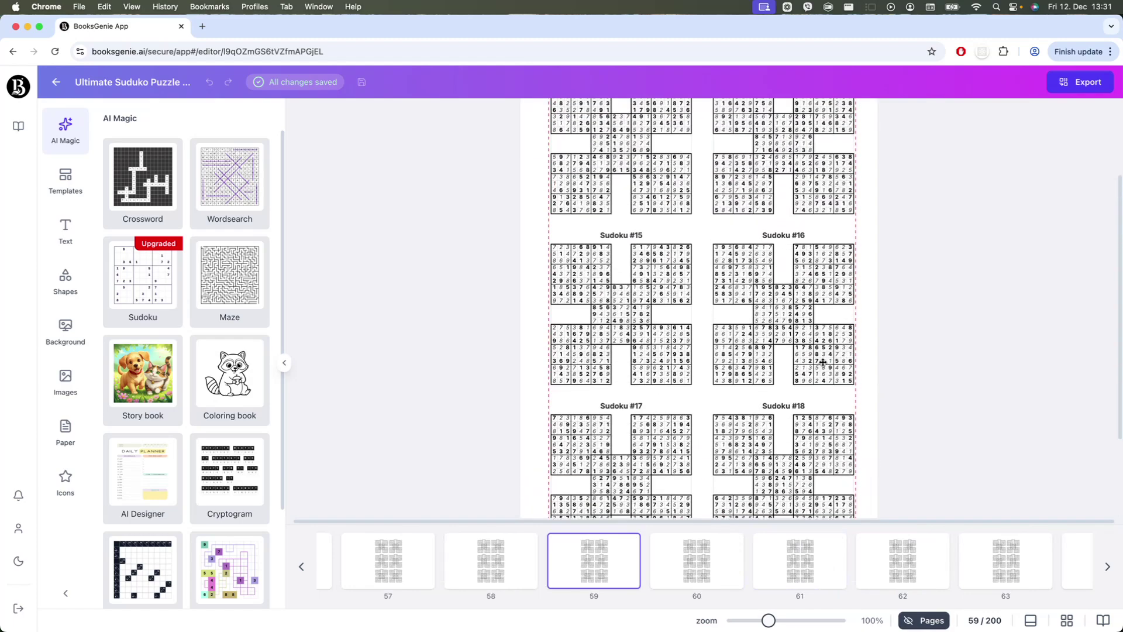
{"action": "scroll", "coordinate": [674, 402], "scroll_direction": "down", "scroll_amount": 2}
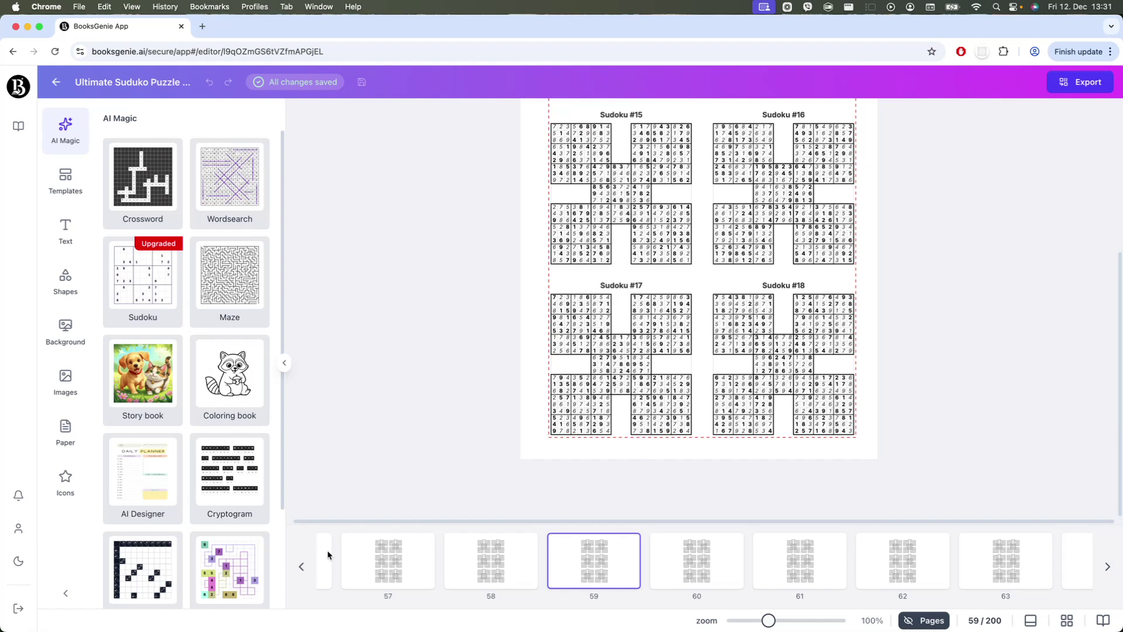
Step: Examine solution page 63, then review the page sequence from the first puzzle page to the start of the solutions
{"action": "mouse_move", "coordinate": [778, 578]}
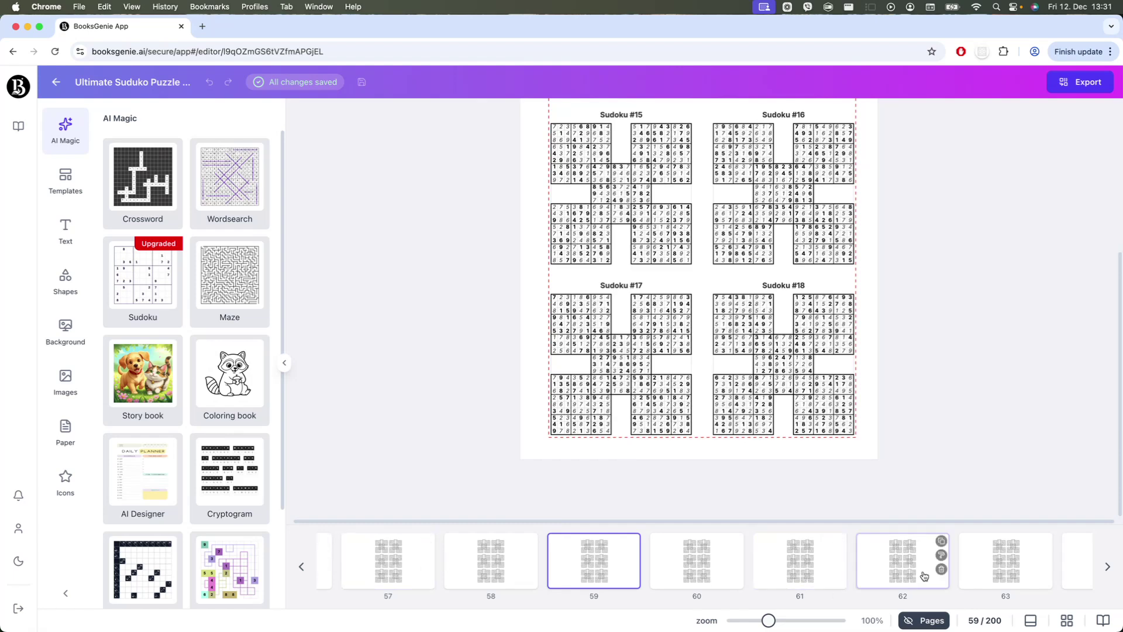
{"action": "left_click", "coordinate": [1000, 571]}
{"action": "scroll", "coordinate": [997, 572], "scroll_direction": "right", "scroll_amount": 15}
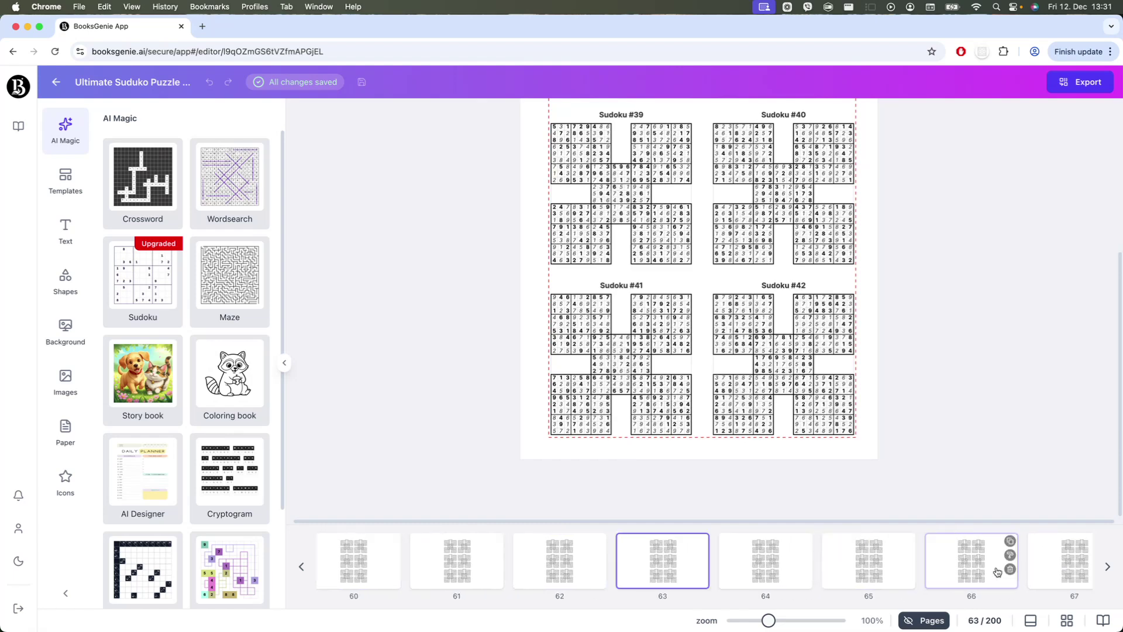
{"action": "scroll", "coordinate": [997, 574], "scroll_direction": "left", "scroll_amount": 20}
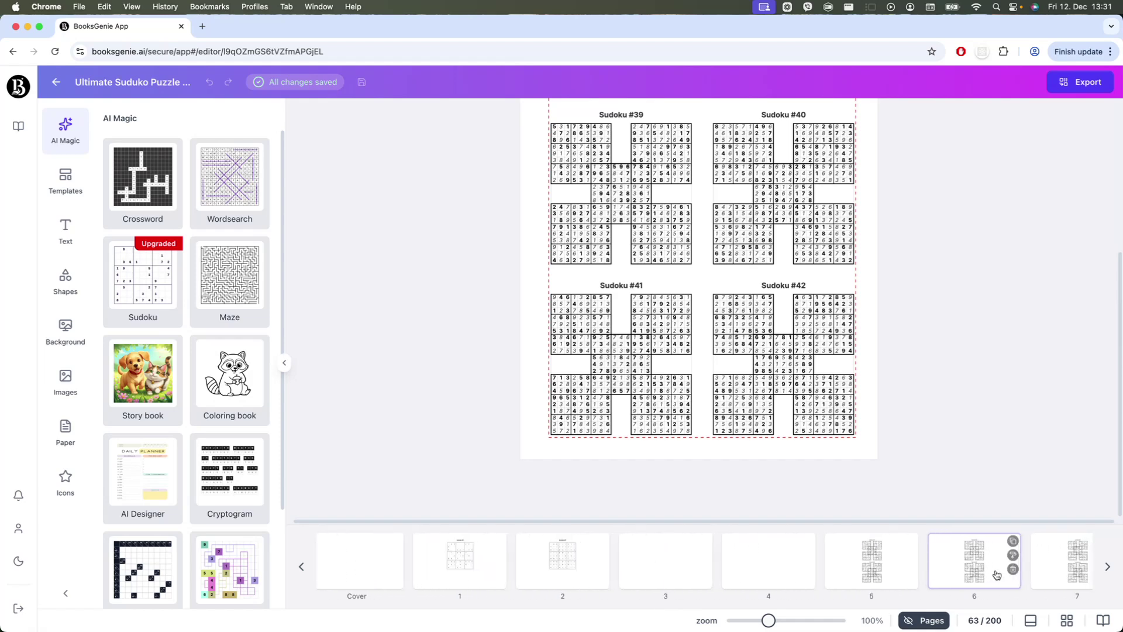
{"action": "scroll", "coordinate": [997, 573], "scroll_direction": "right", "scroll_amount": 3}
{"action": "scroll", "coordinate": [997, 574], "scroll_direction": "right", "scroll_amount": 20}
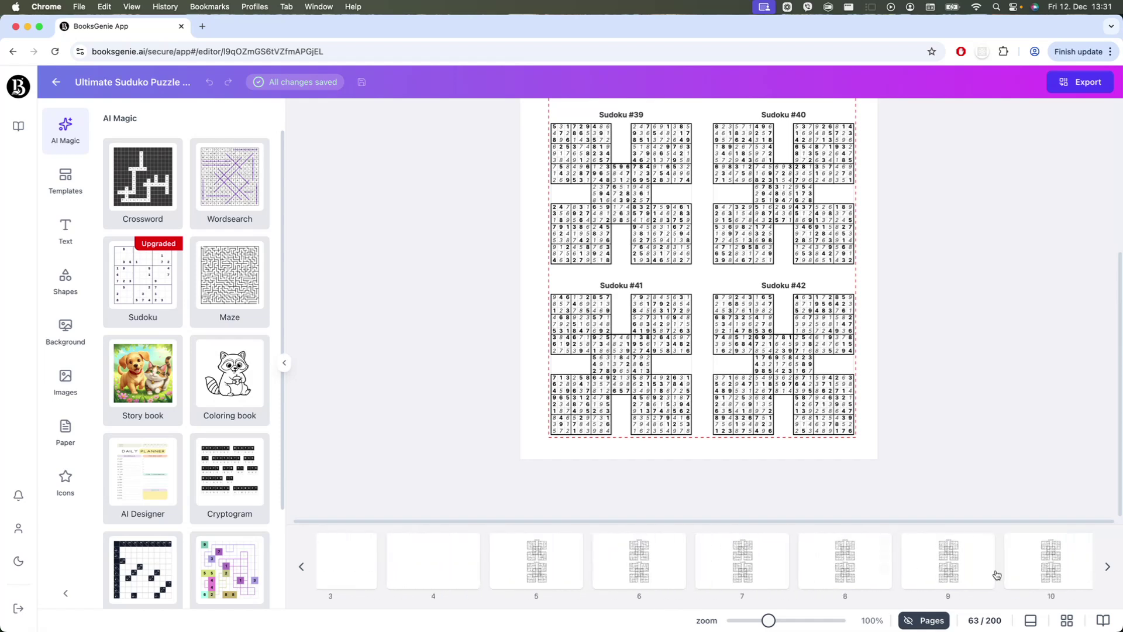
{"action": "scroll", "coordinate": [996, 574], "scroll_direction": "right", "scroll_amount": 15}
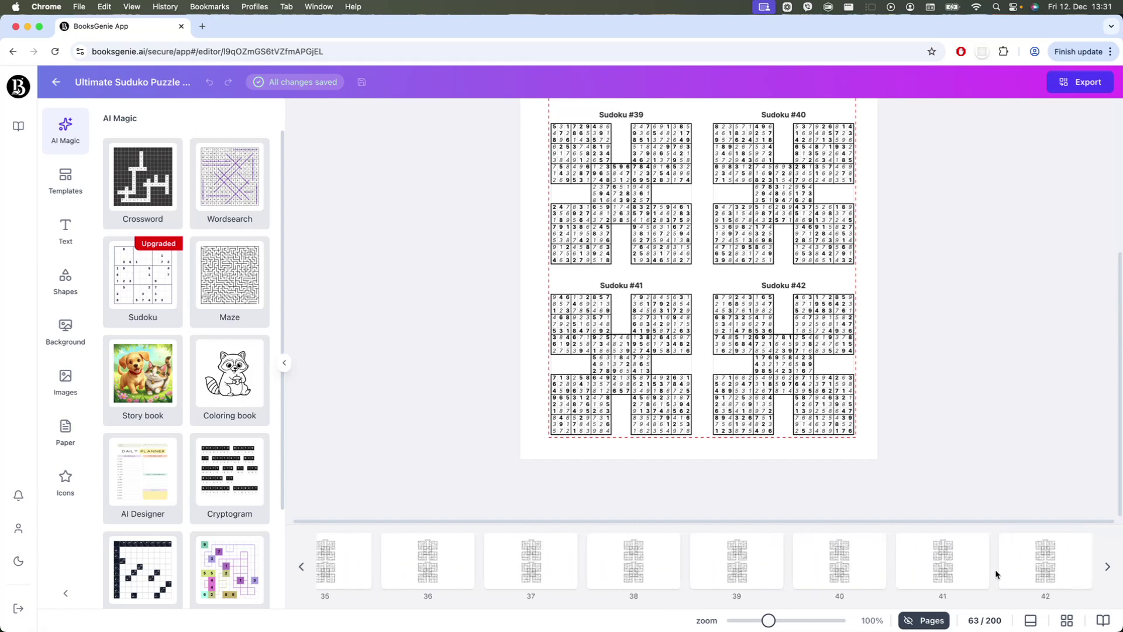
{"action": "scroll", "coordinate": [997, 575], "scroll_direction": "right", "scroll_amount": 2}
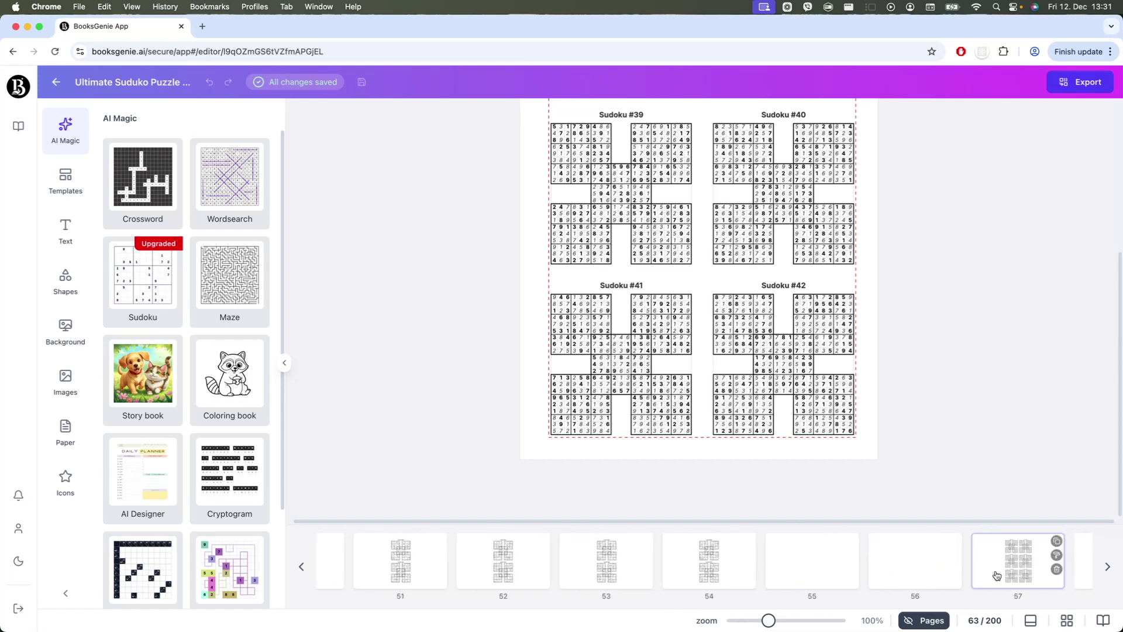
Step: Add a heading reading "Solutions" to blank page 55
{"action": "left_click", "coordinate": [778, 557]}
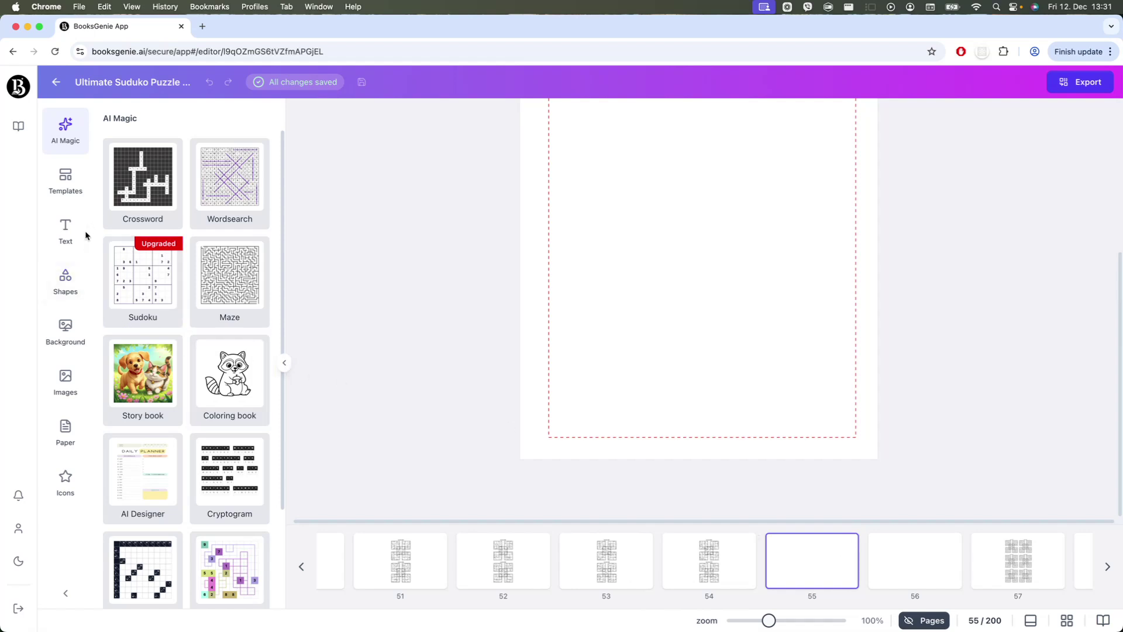
{"action": "left_click", "coordinate": [85, 234]}
{"action": "left_click", "coordinate": [202, 237]}
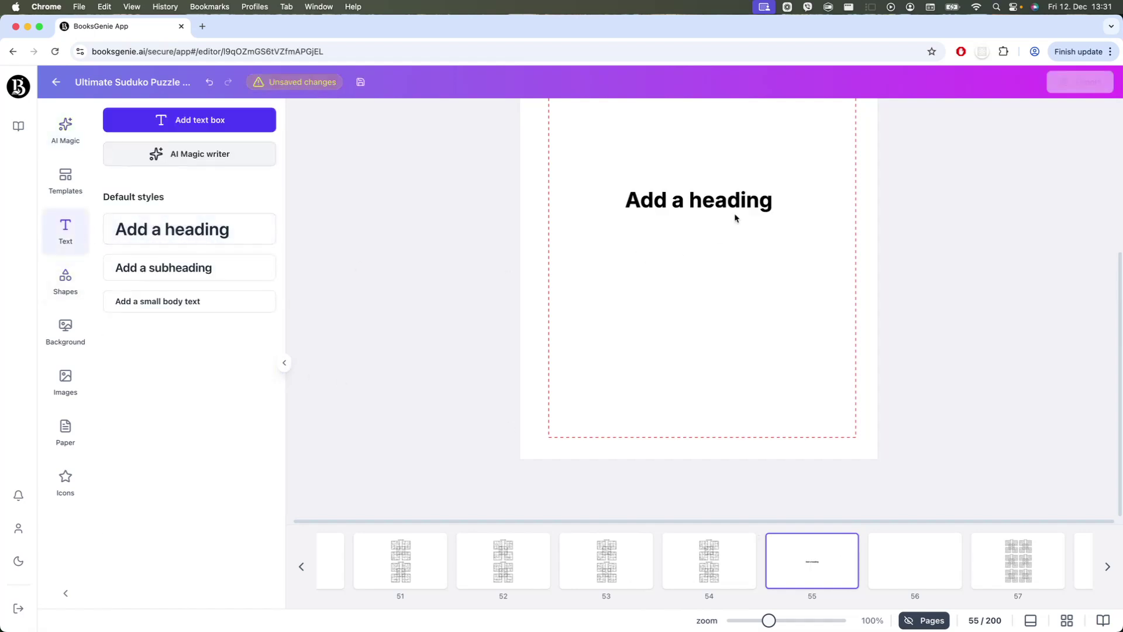
{"action": "left_click", "coordinate": [780, 202]}
{"action": "left_click_drag", "start_coordinate": [781, 201], "coordinate": [608, 188]}
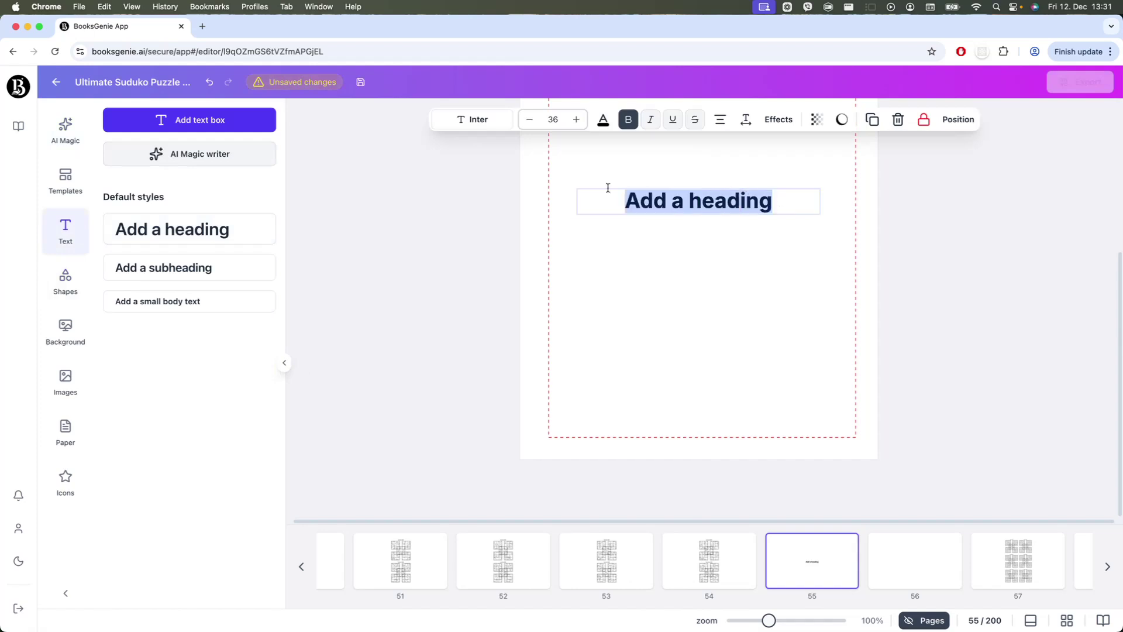
{"action": "type", "text": "Solutions"}
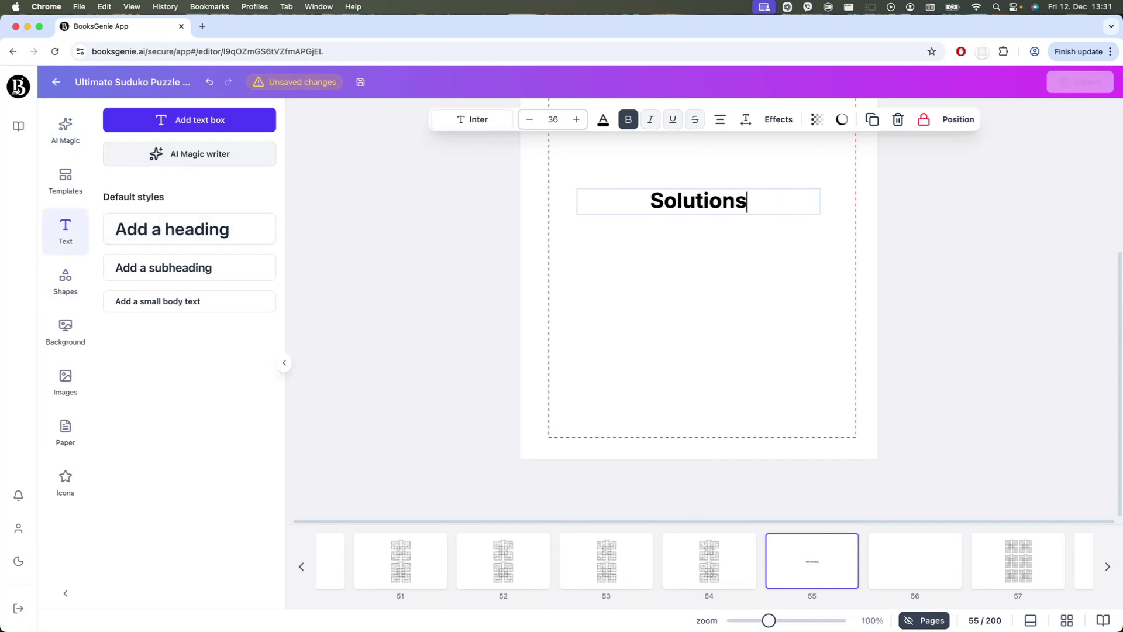
{"action": "left_click", "coordinate": [655, 250]}
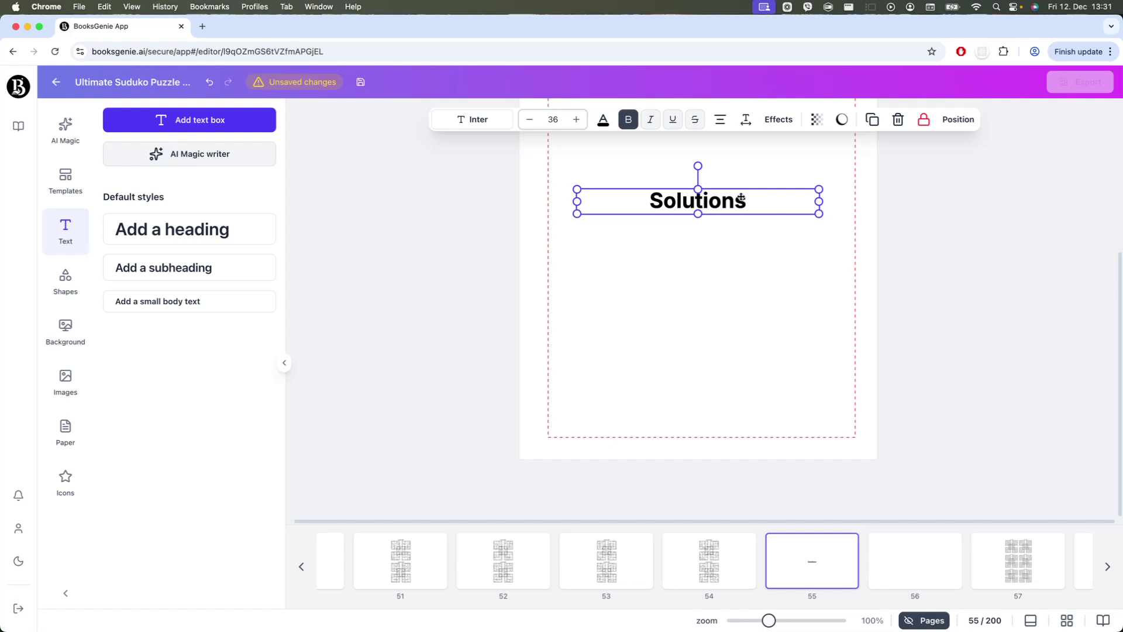
Step: Paste a copy of the Solutions heading directly above the original and change its text to "Easy Level"
{"action": "key", "text": "super+v"}
{"action": "left_click_drag", "start_coordinate": [738, 214], "coordinate": [614, 164]}
{"action": "double_click", "coordinate": [729, 174]}
{"action": "double_click", "coordinate": [735, 174]}
{"action": "type", "text": "Easy"}
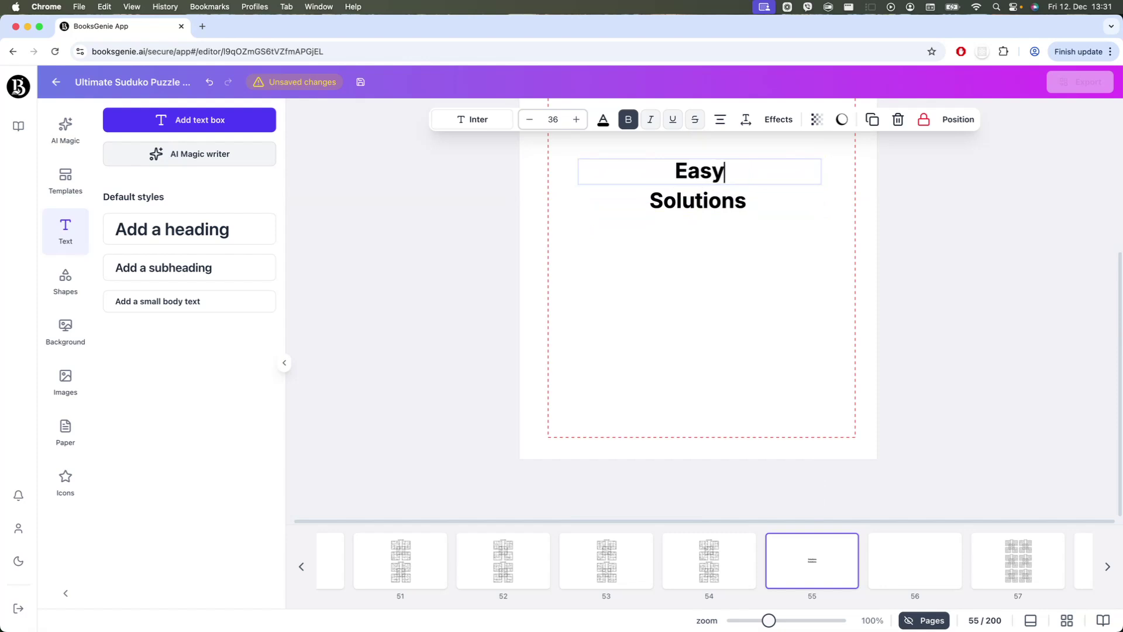
{"action": "key", "text": "BackSpace"}
{"action": "key", "text": "BackSpace"}
{"action": "key", "text": "BackSpace"}
{"action": "key", "text": "BackSpace"}
{"action": "type", "text": "Easy Lvel"}
{"action": "key", "text": "BackSpace"}
{"action": "key", "text": "BackSpace"}
{"action": "key", "text": "BackSpace"}
{"action": "type", "text": "evle"}
{"action": "key", "text": "BackSpace"}
{"action": "key", "text": "BackSpace"}
{"action": "type", "text": "el"}
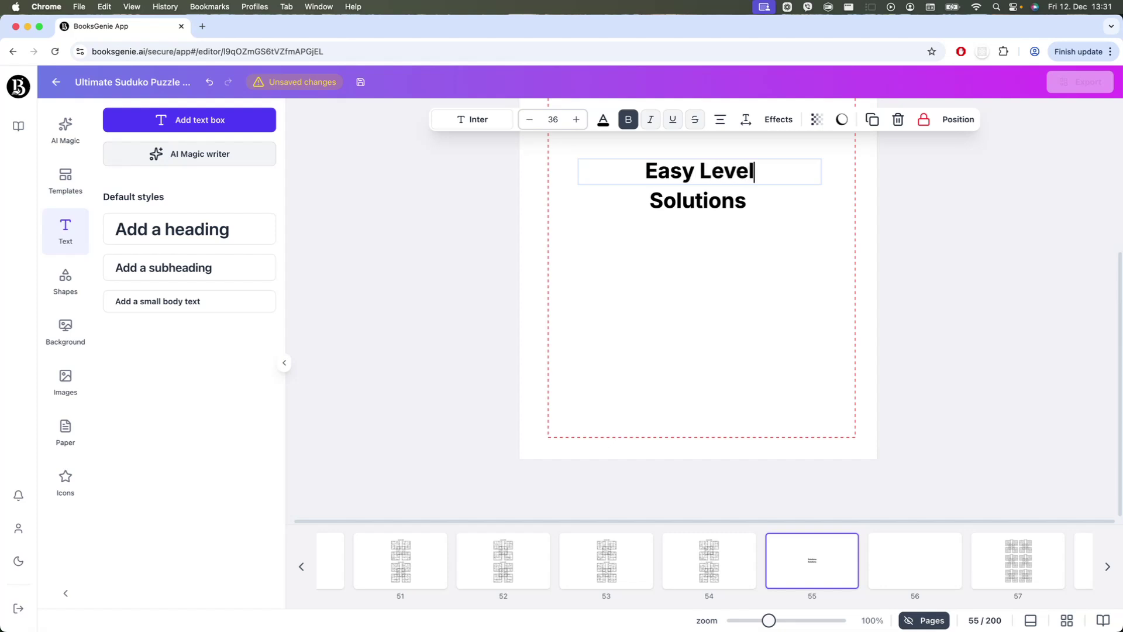
{"action": "left_click", "coordinate": [688, 241]}
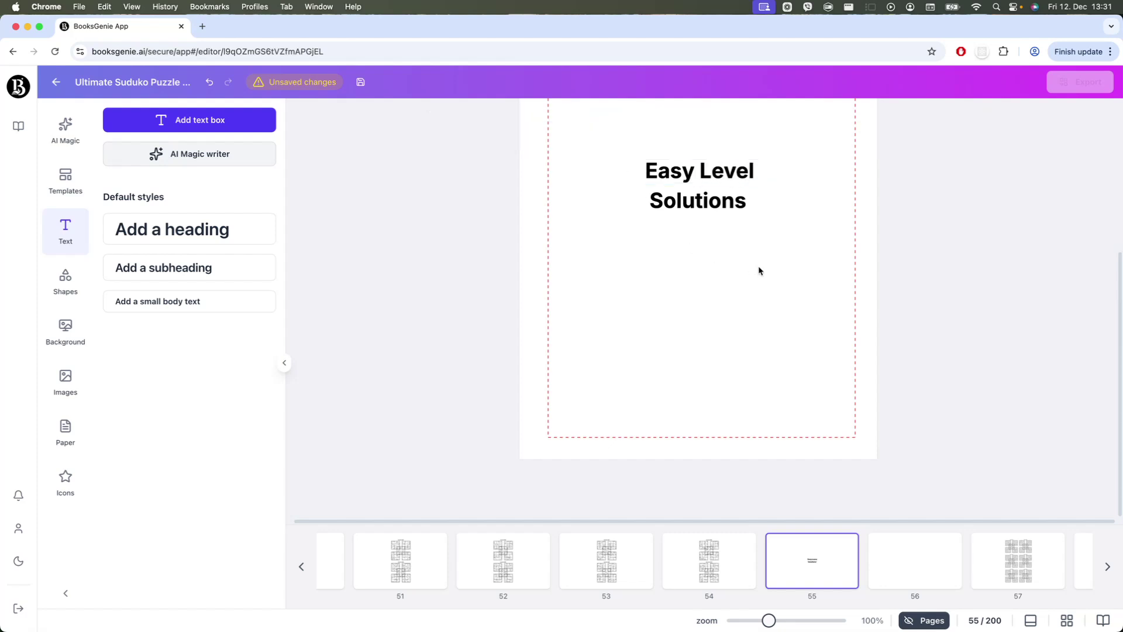
Step: Align the centers of the Easy Level and Solutions headings with each other and group them
{"action": "scroll", "coordinate": [767, 272], "scroll_direction": "up", "scroll_amount": 2}
{"action": "left_click_drag", "start_coordinate": [593, 269], "coordinate": [828, 346]}
{"action": "left_click", "coordinate": [968, 119]}
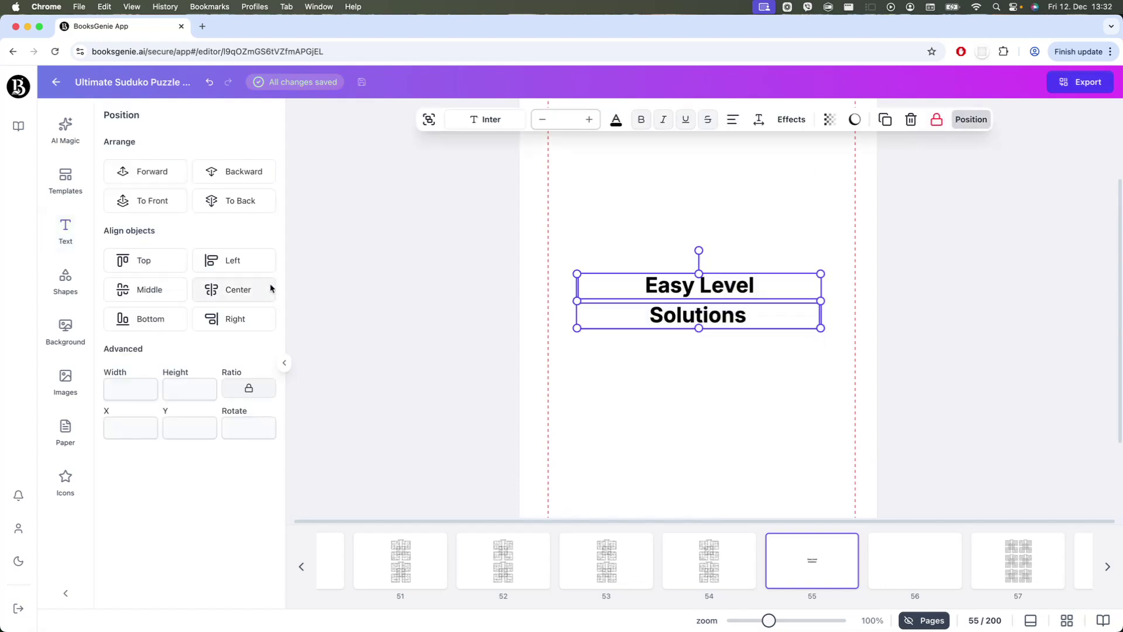
{"action": "left_click", "coordinate": [228, 290]}
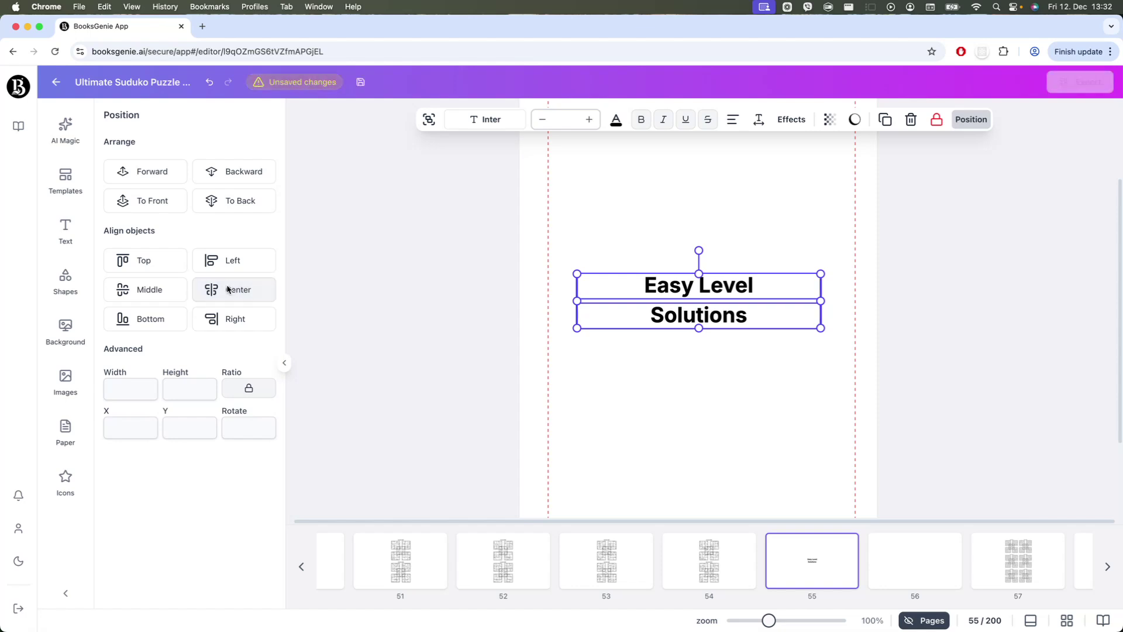
{"action": "left_click", "coordinate": [431, 125]}
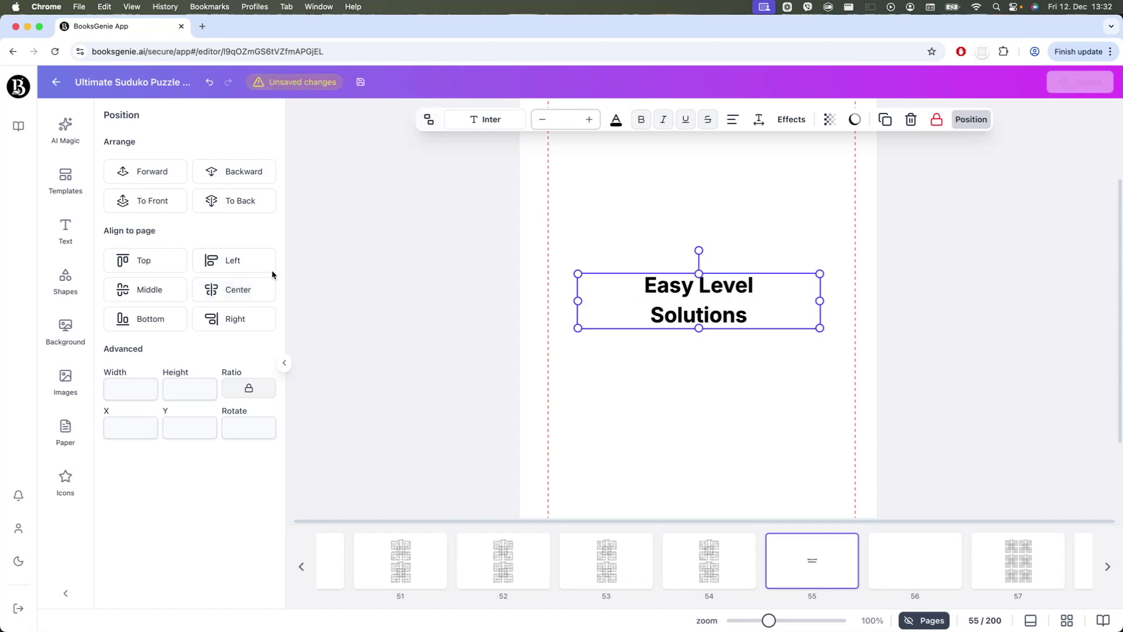
Step: Center the grouped heading horizontally and vertically on page 55 and check it at 60% zoom
{"action": "left_click", "coordinate": [243, 294]}
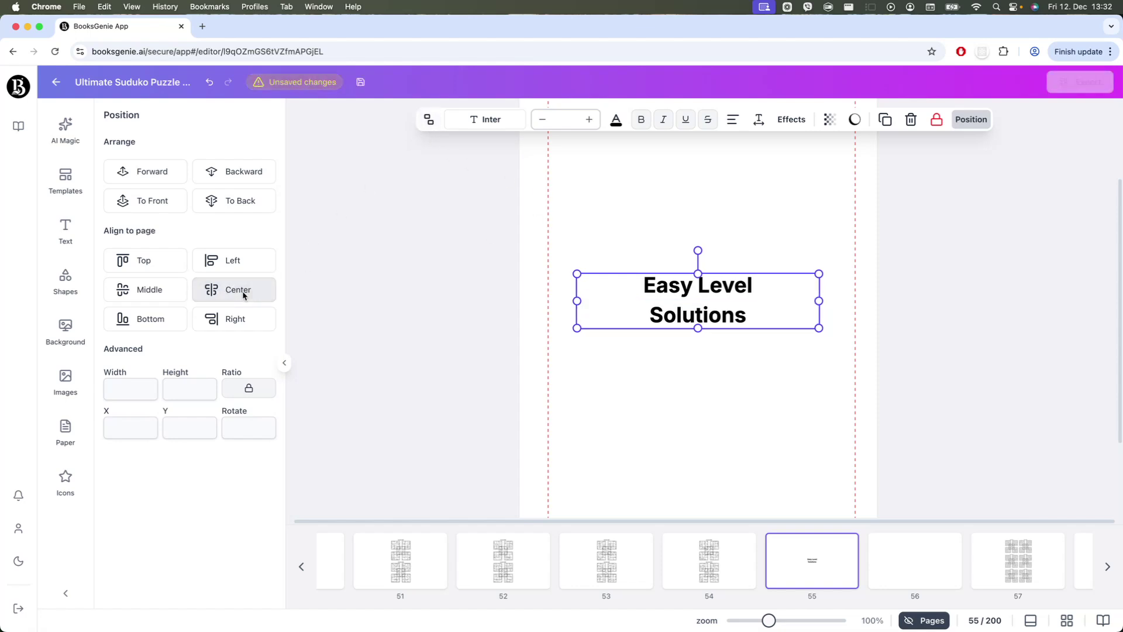
{"action": "left_click", "coordinate": [141, 296]}
{"action": "left_click", "coordinate": [675, 422]}
{"action": "left_click_drag", "start_coordinate": [768, 626], "coordinate": [755, 622]}
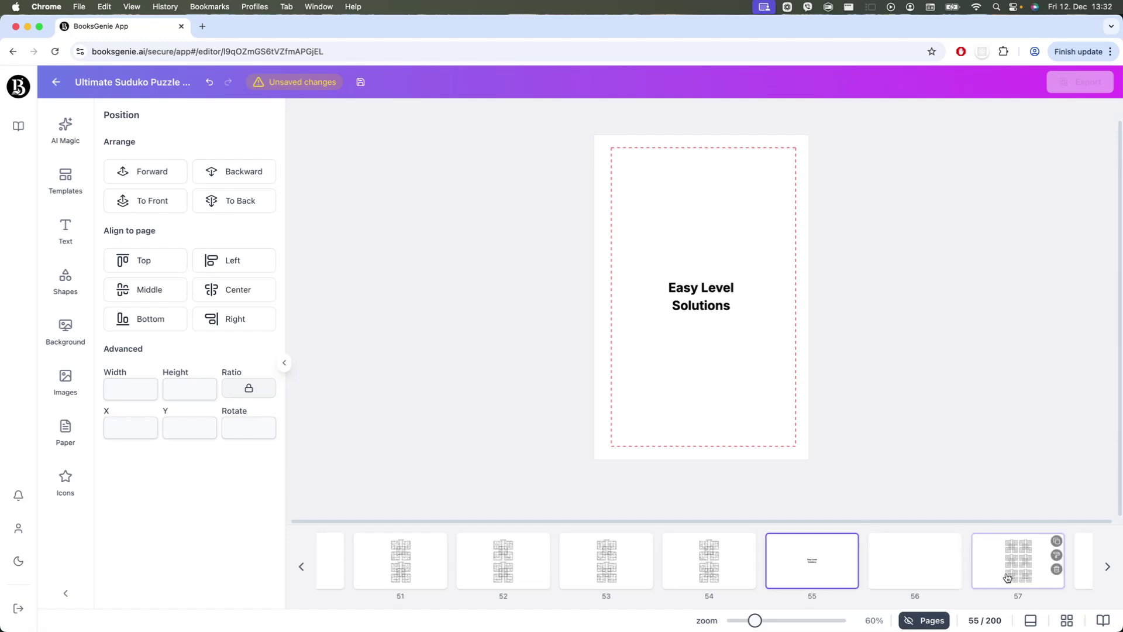
Step: Copy the grouped Easy Level Solutions heading from page 55 to blank page 3
{"action": "scroll", "coordinate": [680, 558], "scroll_direction": "left", "scroll_amount": 20}
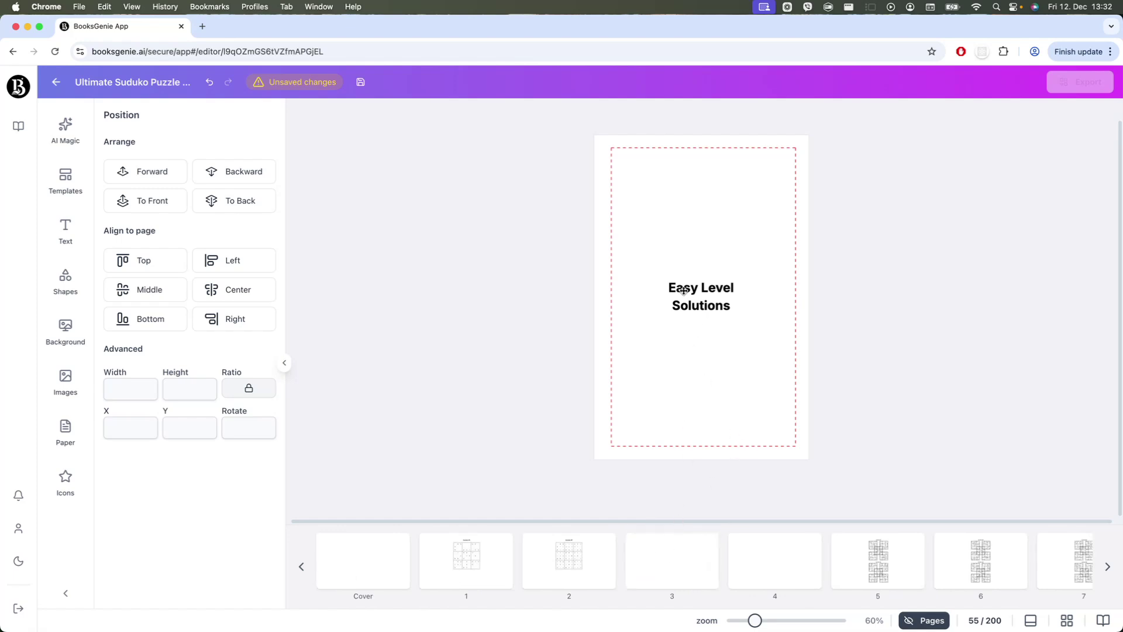
{"action": "left_click_drag", "start_coordinate": [651, 260], "coordinate": [781, 348]}
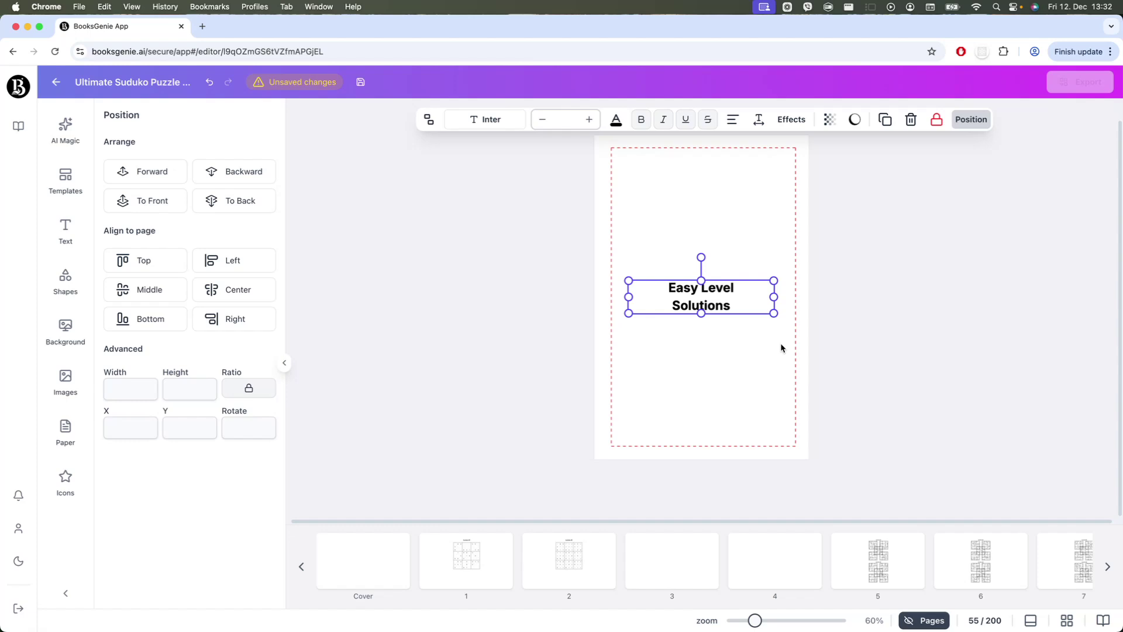
{"action": "left_click", "coordinate": [668, 563]}
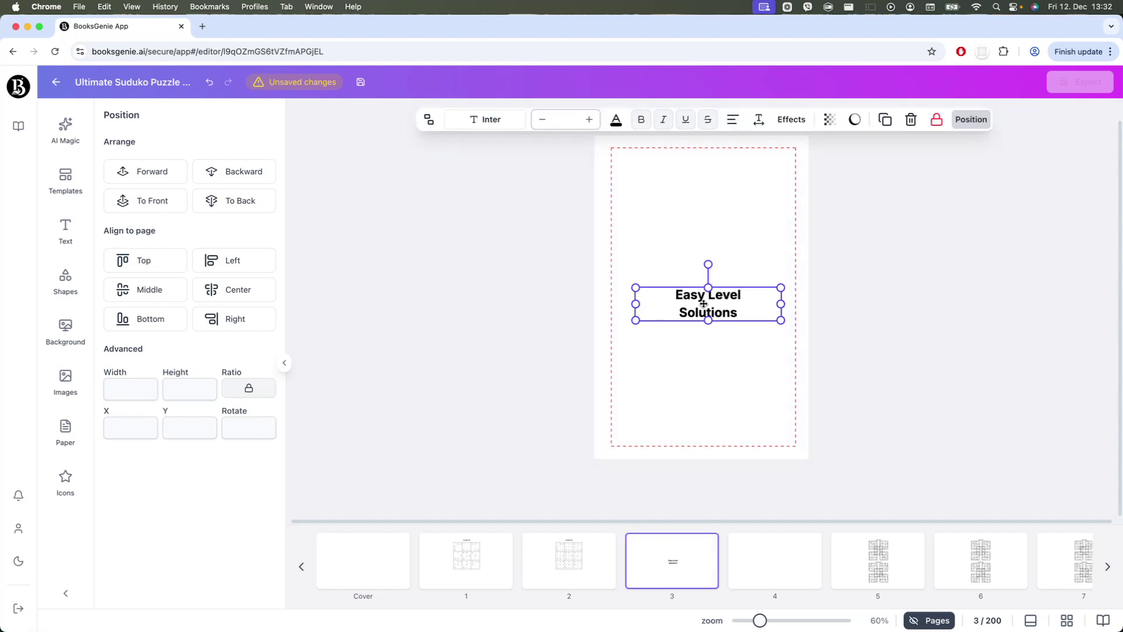
{"action": "left_click", "coordinate": [677, 327]}
{"action": "left_click", "coordinate": [684, 313]}
{"action": "left_click", "coordinate": [738, 345]}
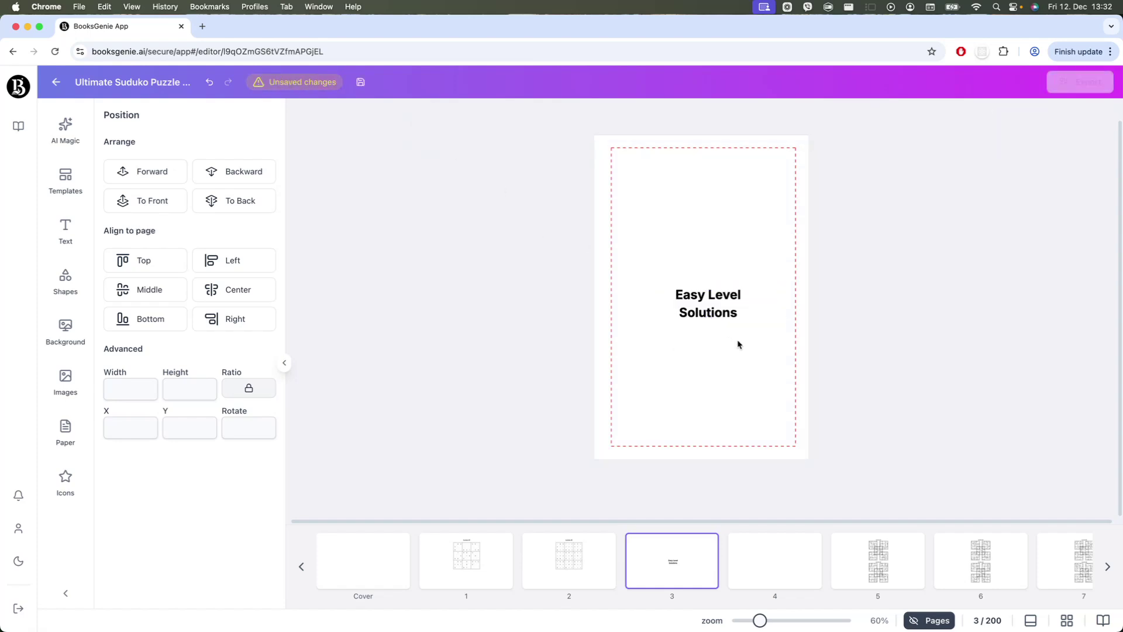
Step: Change the Solutions line of the copied heading on page 3 to "Puzzles"
{"action": "left_click", "coordinate": [696, 297]}
{"action": "double_click", "coordinate": [683, 296]}
{"action": "left_click", "coordinate": [667, 299]}
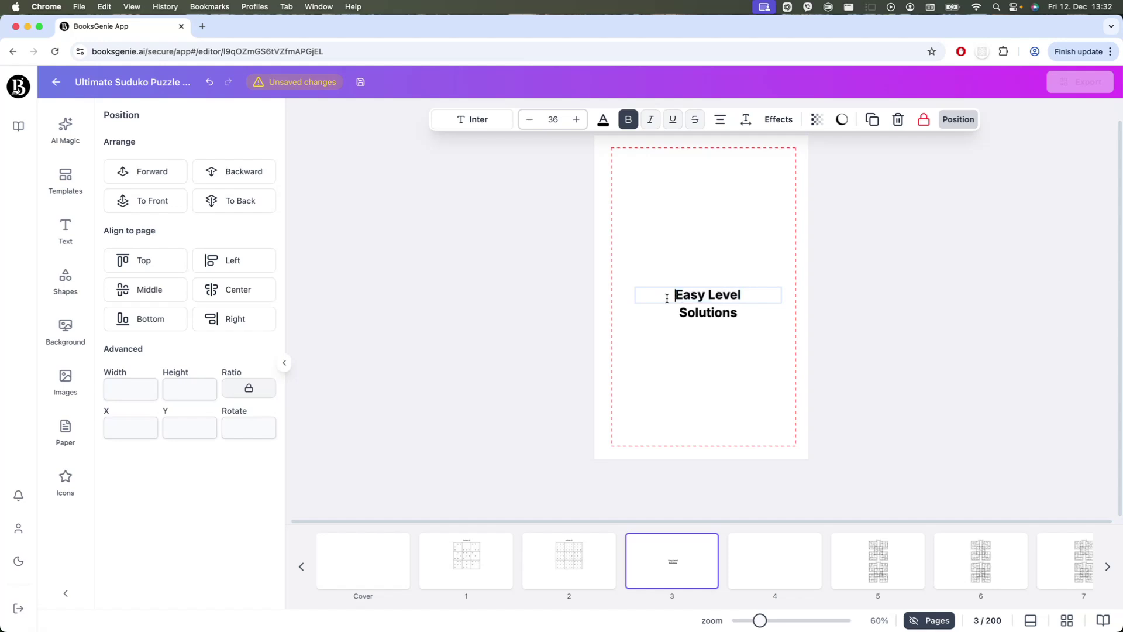
{"action": "left_click_drag", "start_coordinate": [677, 298], "coordinate": [742, 298]}
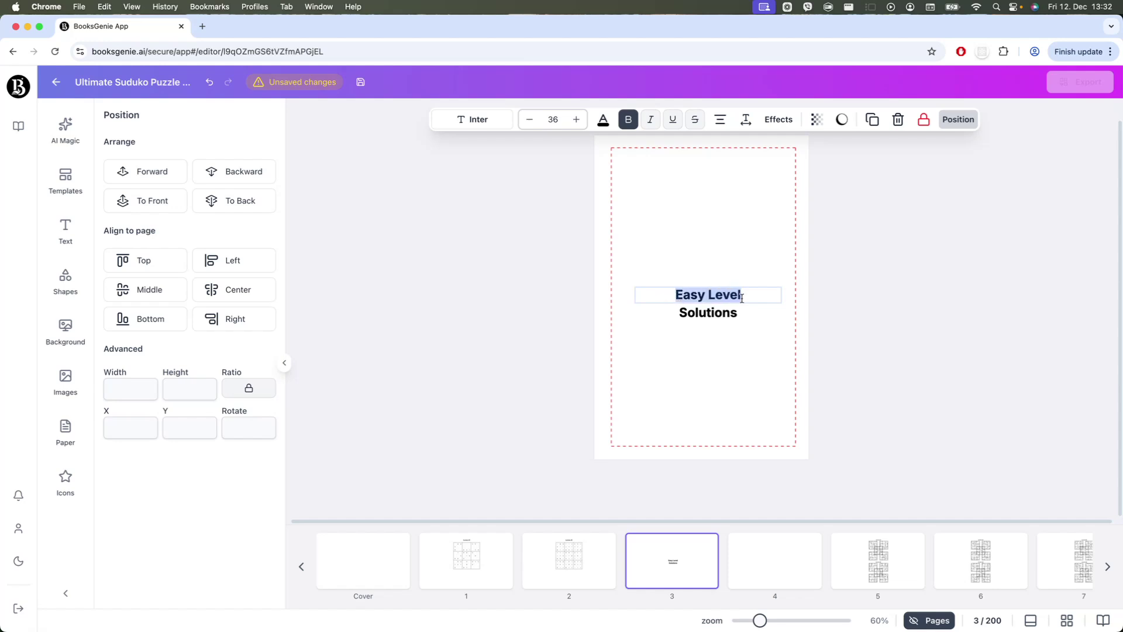
{"action": "left_click", "coordinate": [735, 320]}
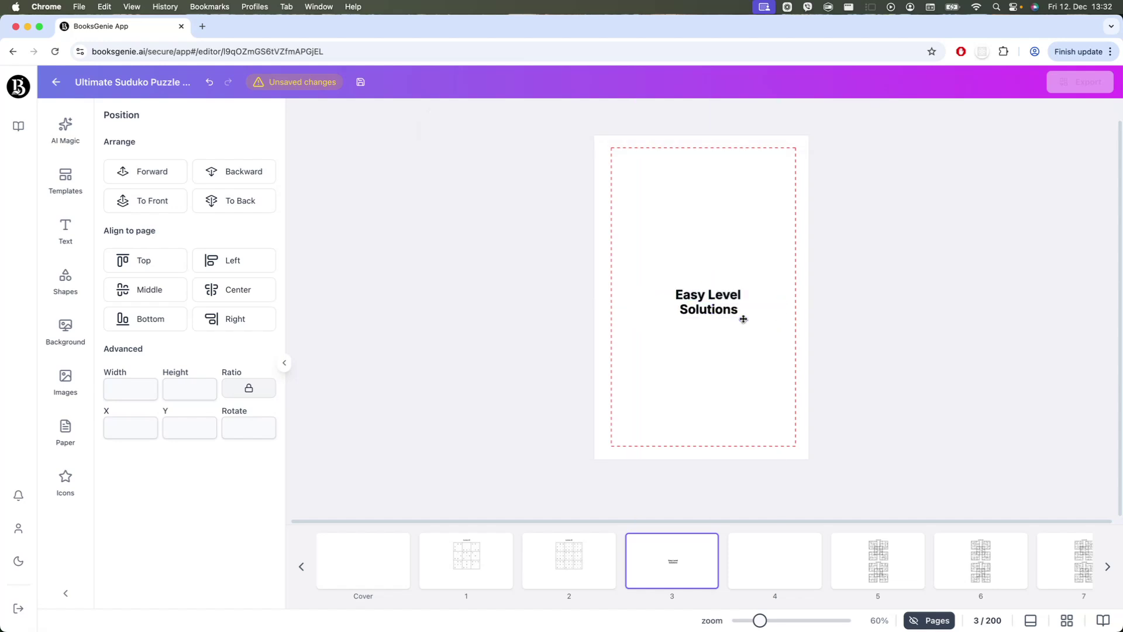
{"action": "left_click_drag", "start_coordinate": [734, 315], "coordinate": [657, 312]}
{"action": "double_click", "coordinate": [733, 315]}
{"action": "type", "text": "P"}
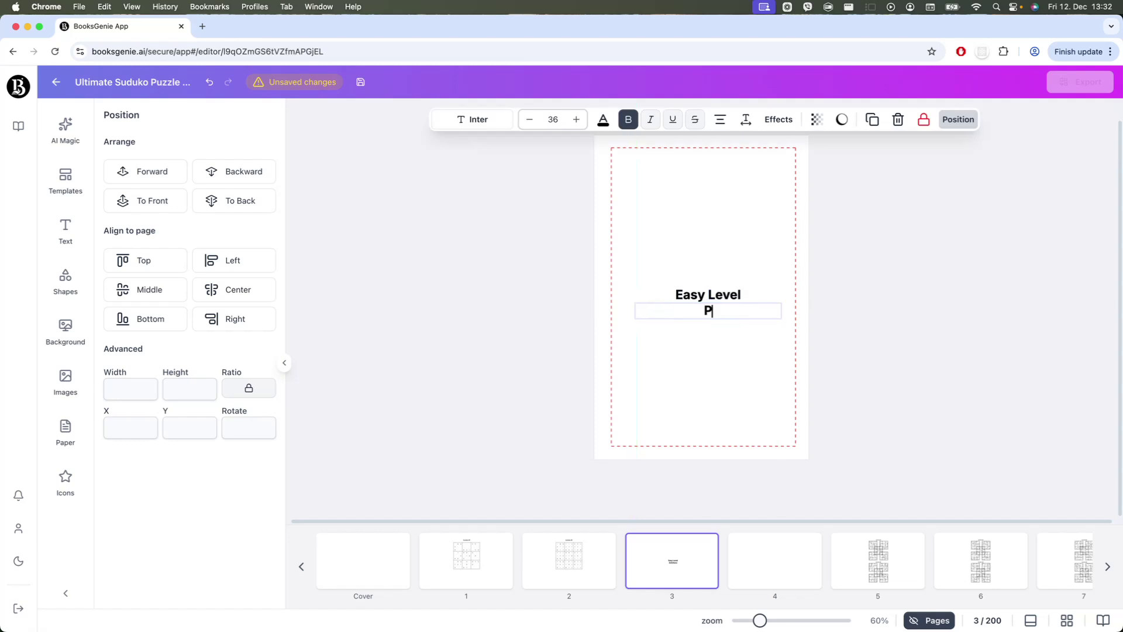
{"action": "type", "text": "uzzles"}
Step: Group the Easy Level and Puzzles headings and center the group horizontally and vertically on page 3
{"action": "left_click_drag", "start_coordinate": [767, 356], "coordinate": [625, 272]}
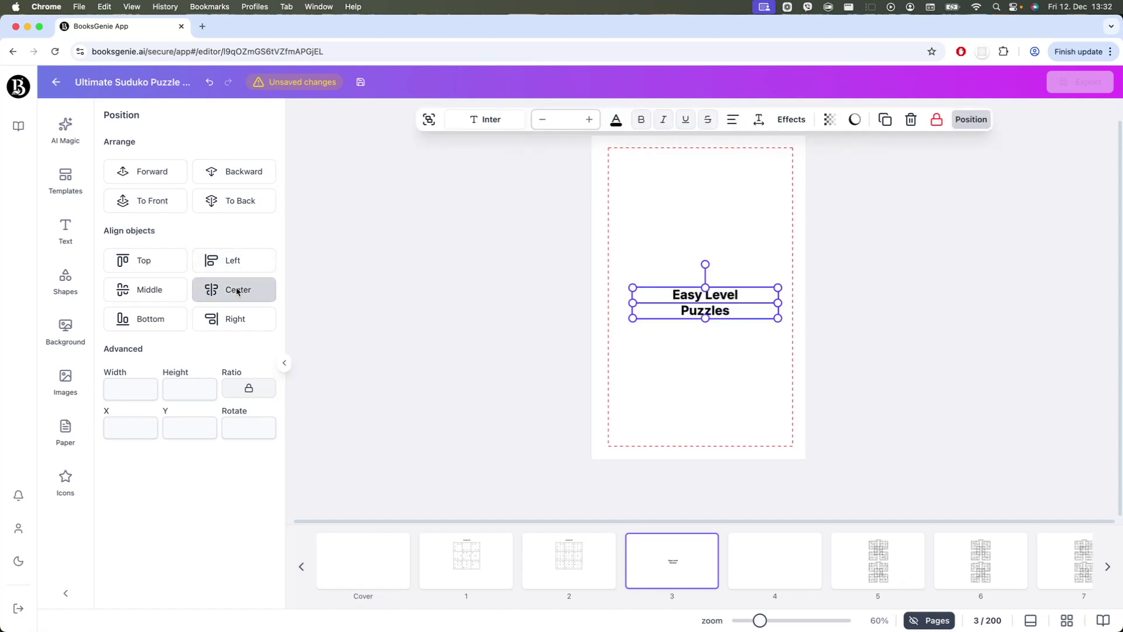
{"action": "left_click", "coordinate": [428, 119]}
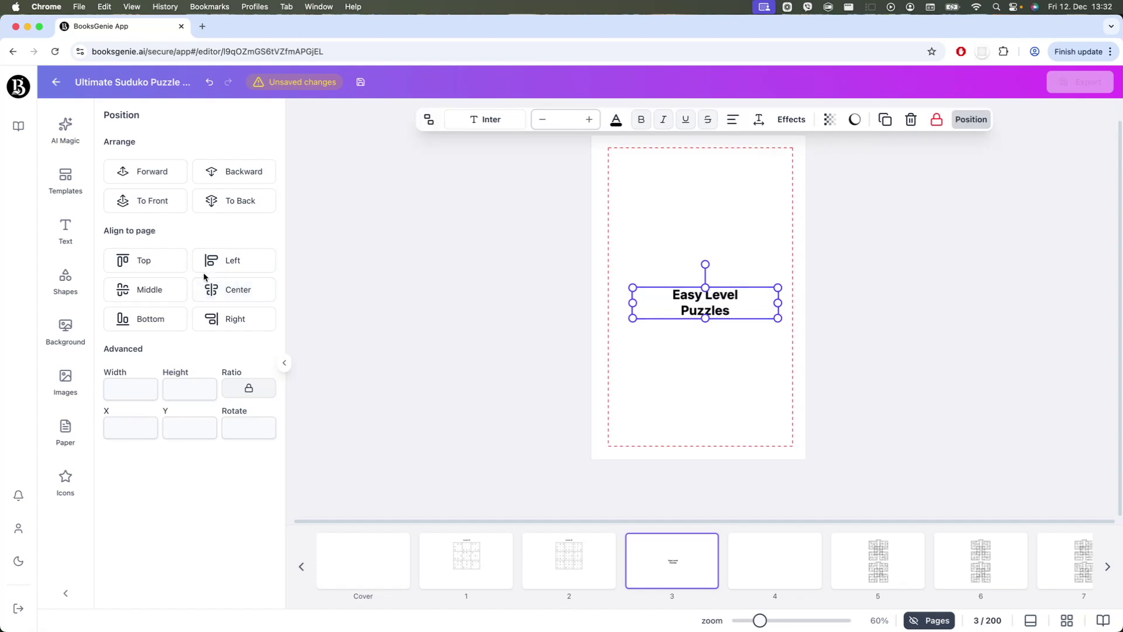
{"action": "left_click", "coordinate": [149, 290]}
{"action": "left_click", "coordinate": [234, 291]}
{"action": "left_click", "coordinate": [414, 344]}
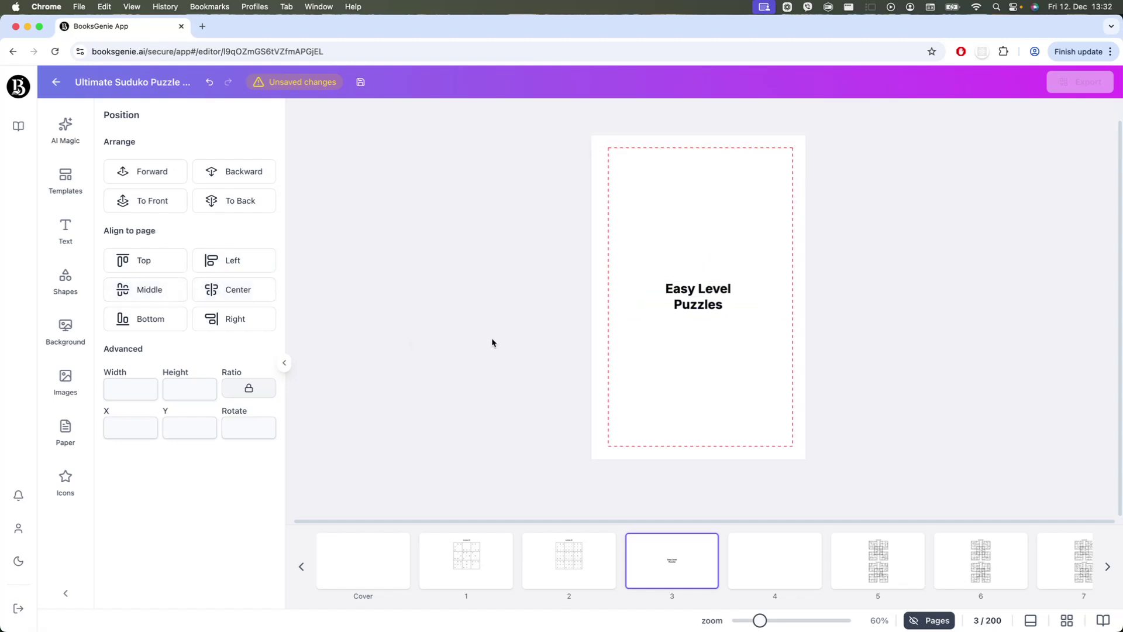
{"action": "left_click_drag", "start_coordinate": [588, 223], "coordinate": [870, 398]}
Step: Set up a new Sudoku batch with the Samurai variant at Medium difficulty, keeping the default title template
{"action": "scroll", "coordinate": [826, 556], "scroll_direction": "right", "scroll_amount": 5}
{"action": "scroll", "coordinate": [828, 560], "scroll_direction": "right", "scroll_amount": 5}
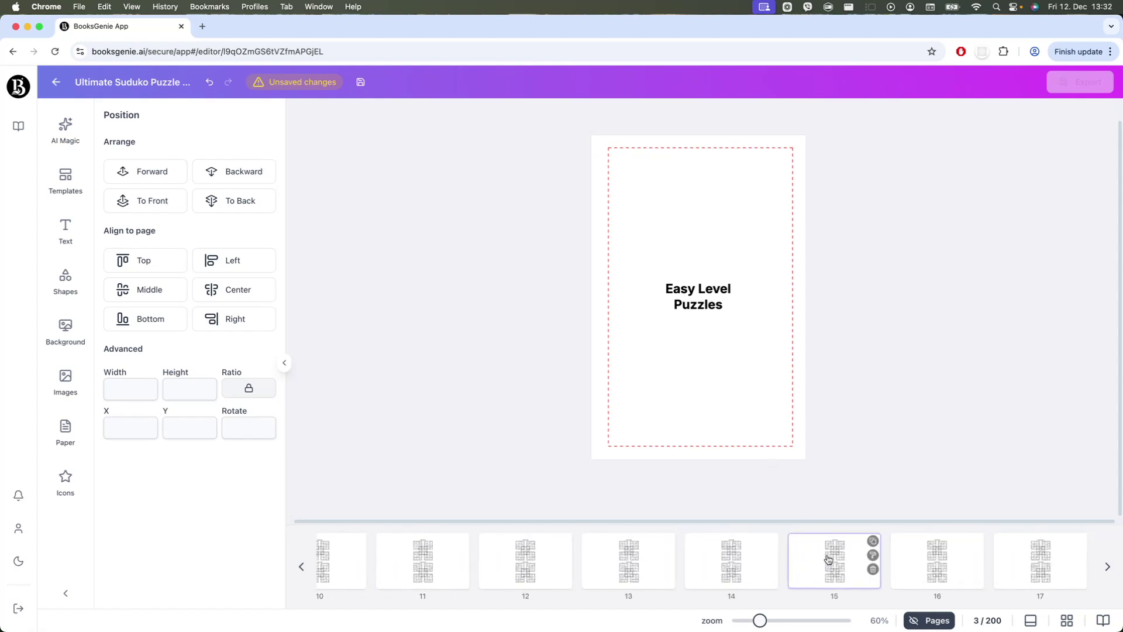
{"action": "scroll", "coordinate": [827, 560], "scroll_direction": "right", "scroll_amount": 20}
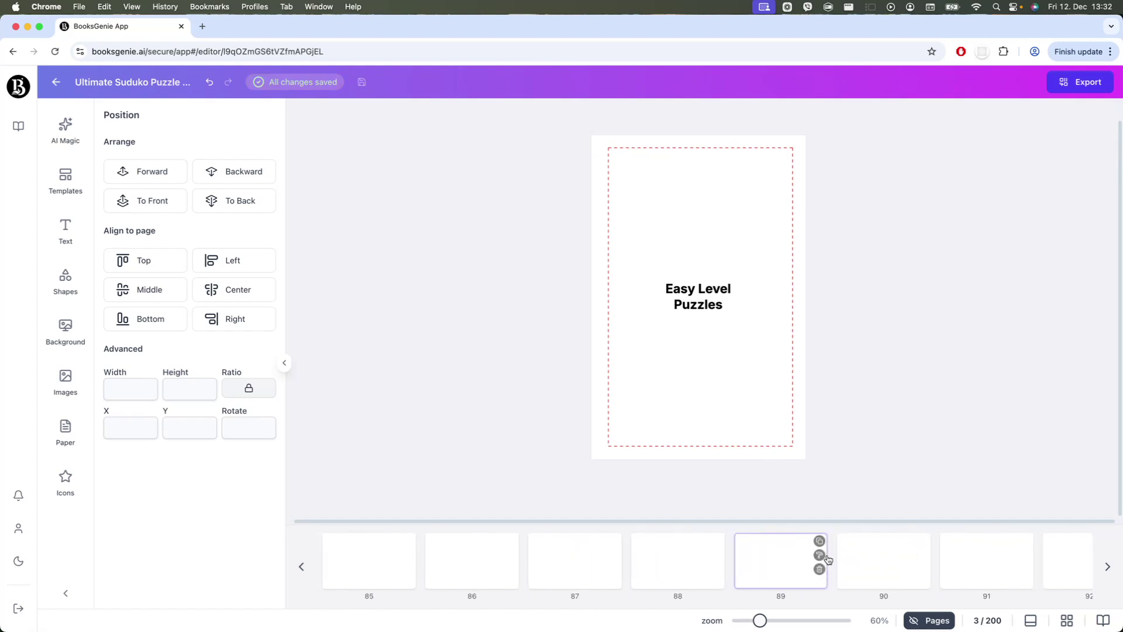
{"action": "scroll", "coordinate": [828, 560], "scroll_direction": "left", "scroll_amount": 20}
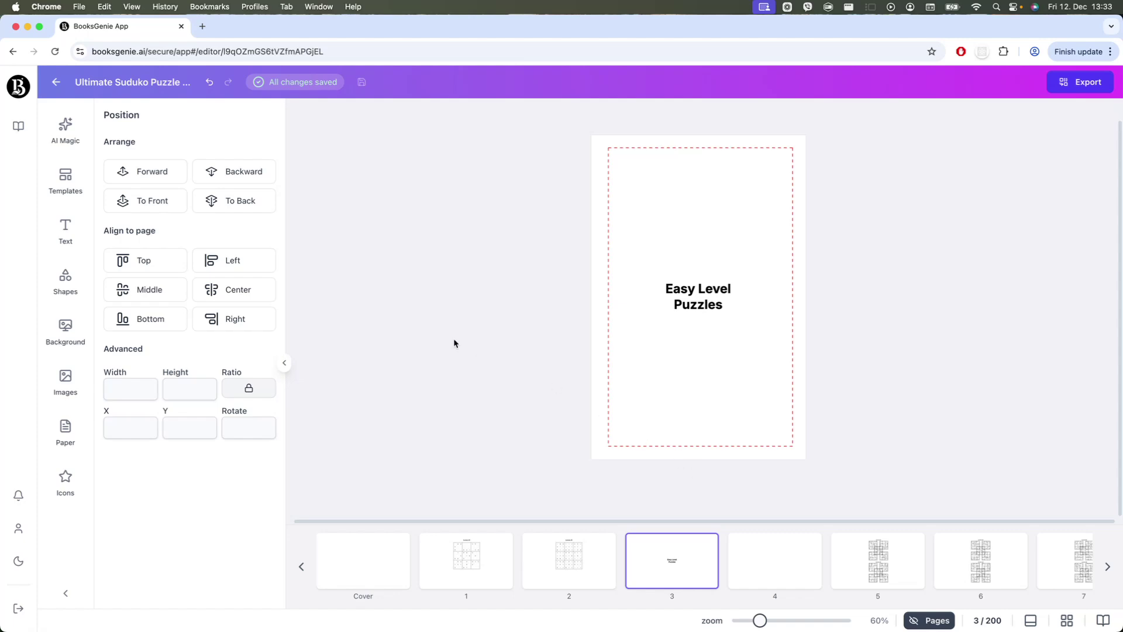
{"action": "left_click", "coordinate": [66, 124]}
{"action": "left_click", "coordinate": [134, 292]}
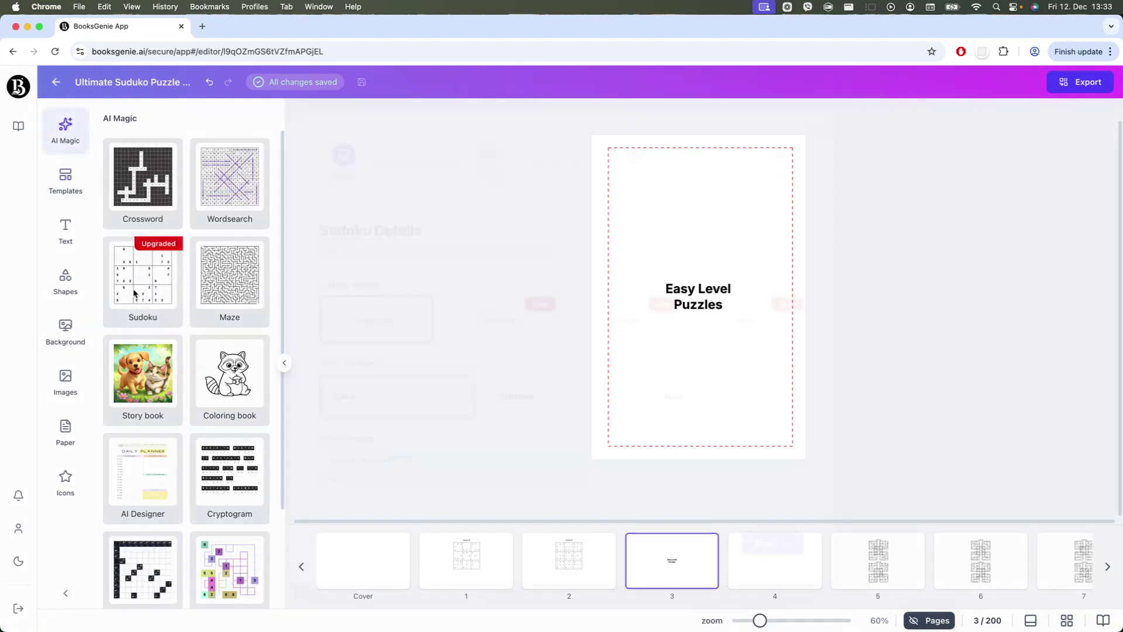
{"action": "left_click", "coordinate": [517, 322]}
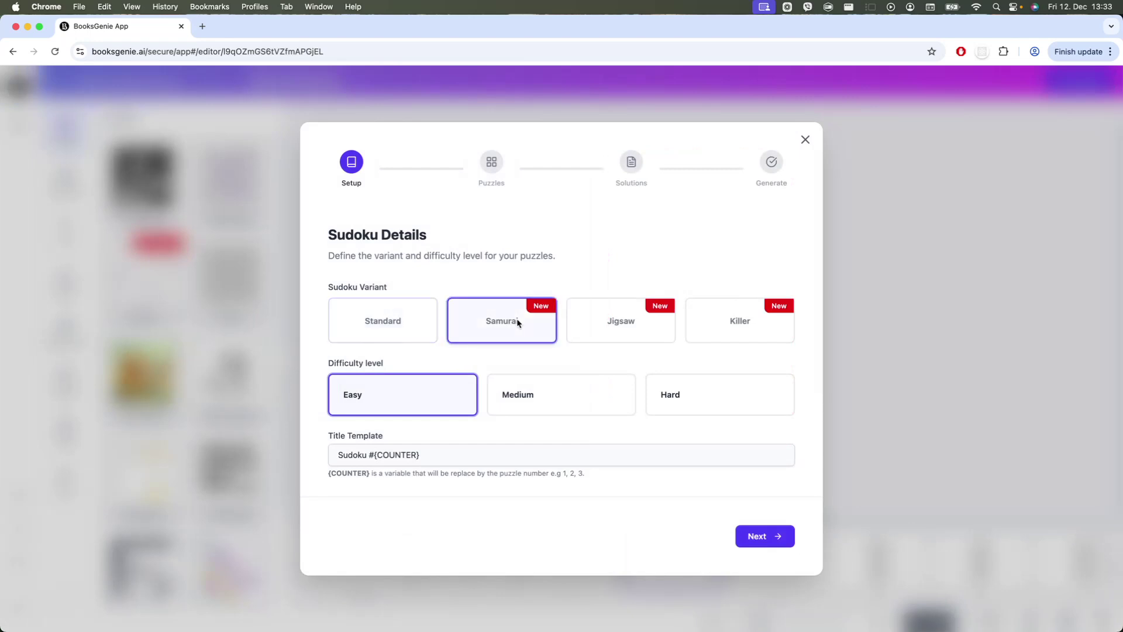
{"action": "left_click", "coordinate": [547, 402]}
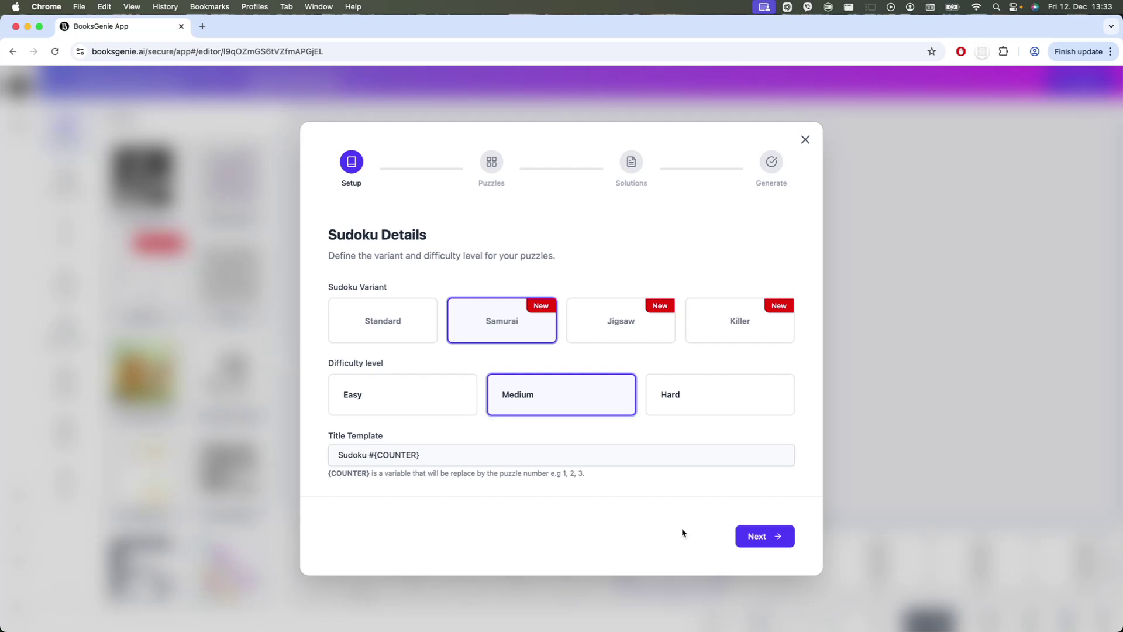
{"action": "left_click", "coordinate": [756, 537]}
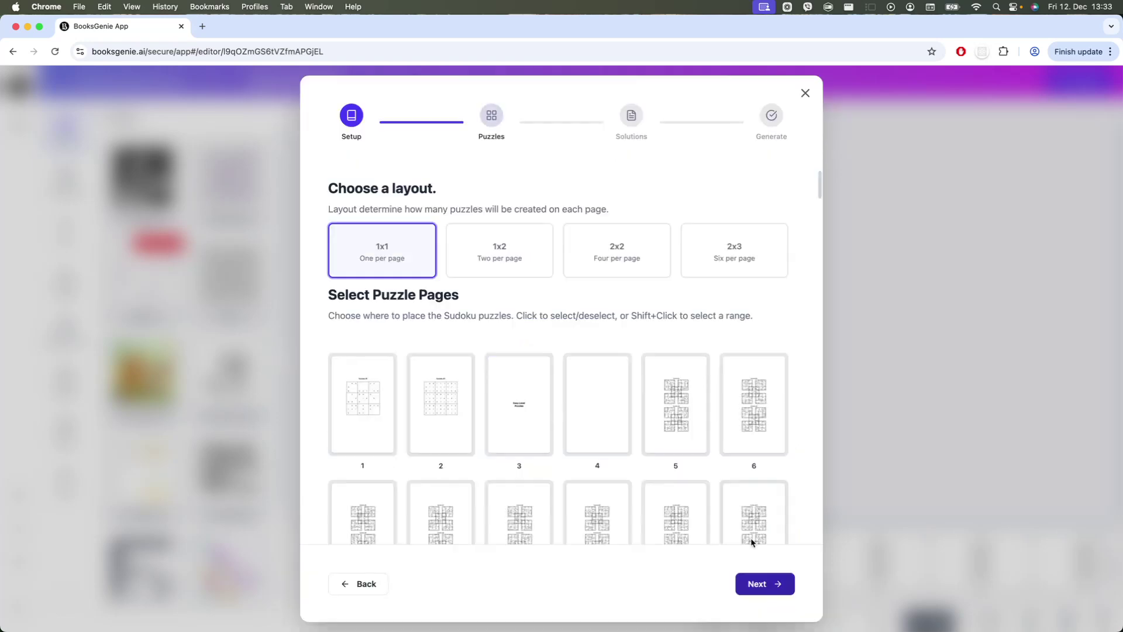
Step: Choose the 1x2 layout with two puzzles per page and select pages 76 to 129 for the puzzles
{"action": "left_click", "coordinate": [497, 258]}
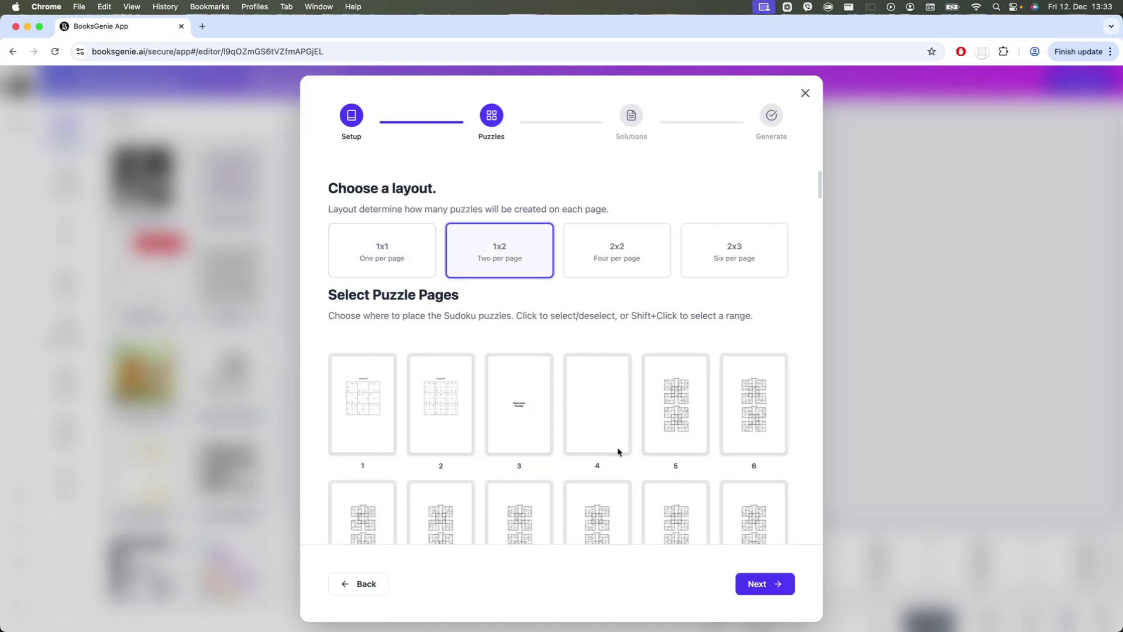
{"action": "scroll", "coordinate": [601, 442], "scroll_direction": "down", "scroll_amount": 20}
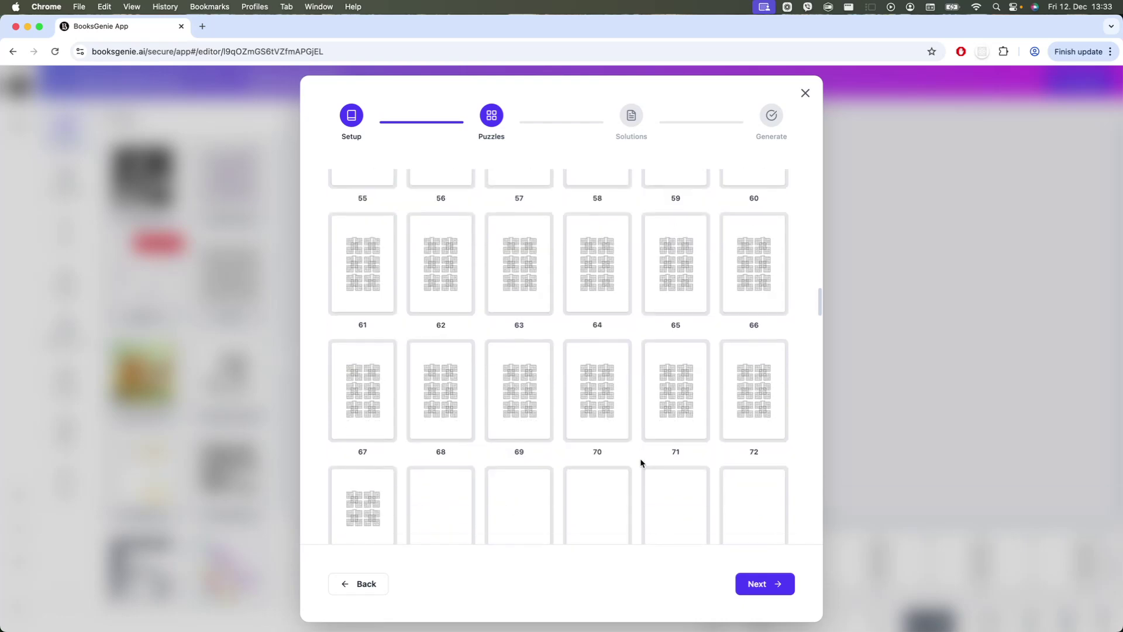
{"action": "scroll", "coordinate": [642, 463], "scroll_direction": "down", "scroll_amount": 3}
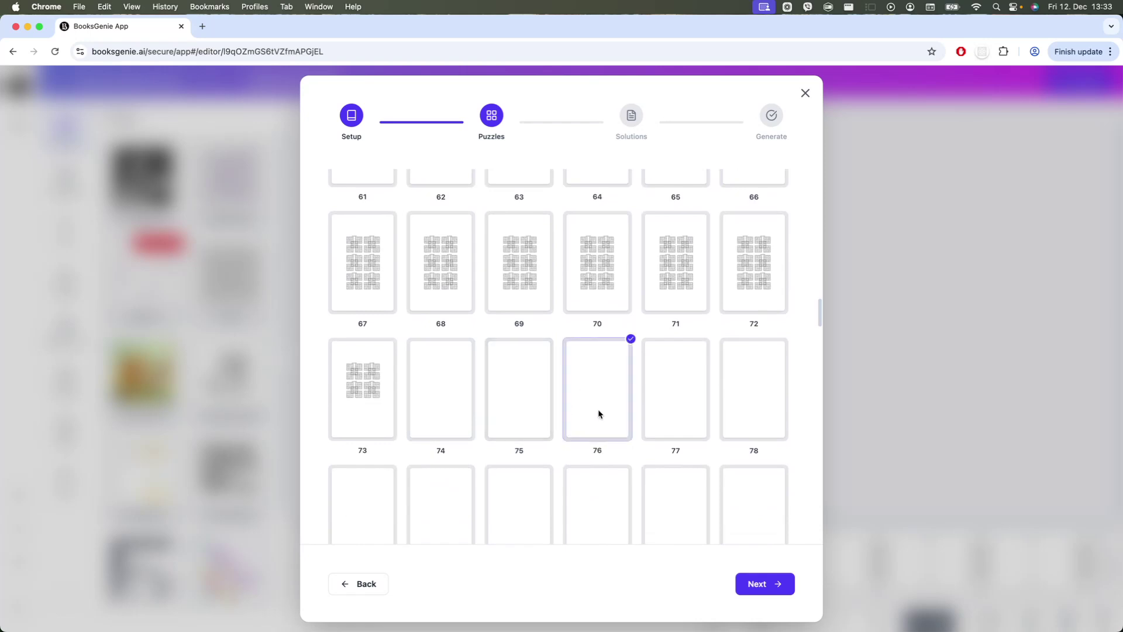
{"action": "scroll", "coordinate": [609, 431], "scroll_direction": "down", "scroll_amount": 13}
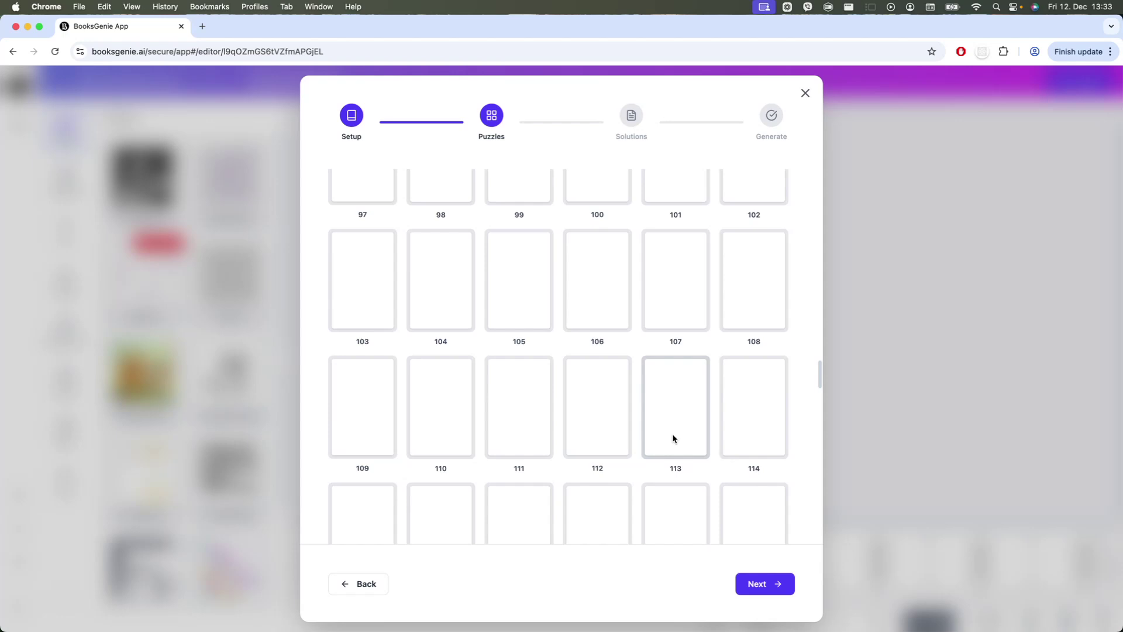
{"action": "scroll", "coordinate": [685, 504], "scroll_direction": "down", "scroll_amount": 4}
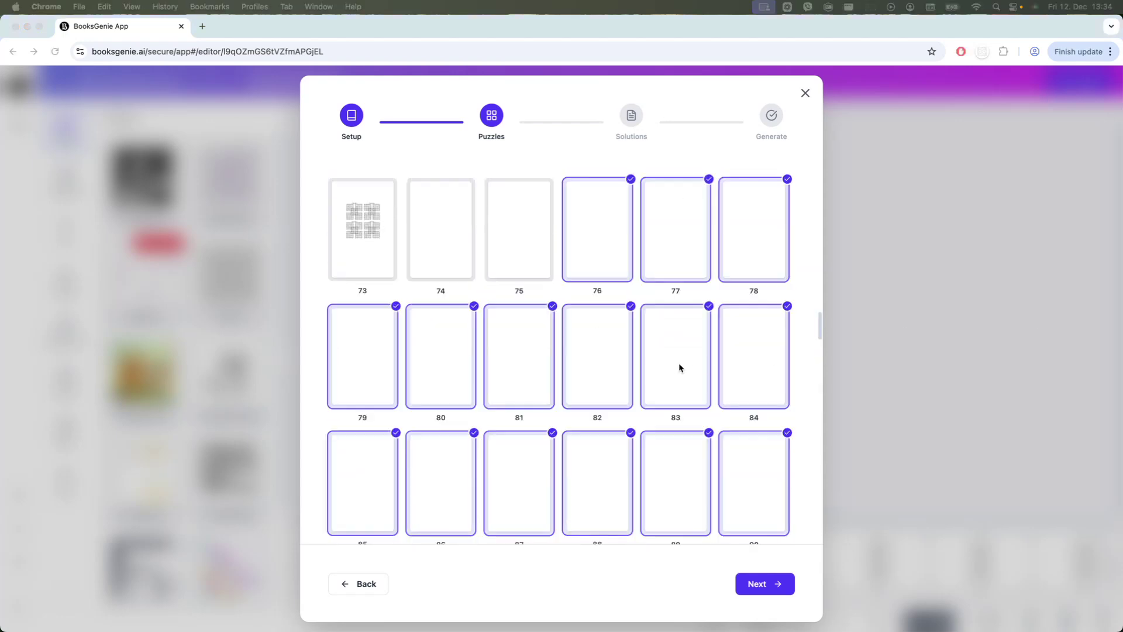
{"action": "scroll", "coordinate": [696, 369], "scroll_direction": "down", "scroll_amount": 8}
{"action": "scroll", "coordinate": [715, 379], "scroll_direction": "down", "scroll_amount": 10}
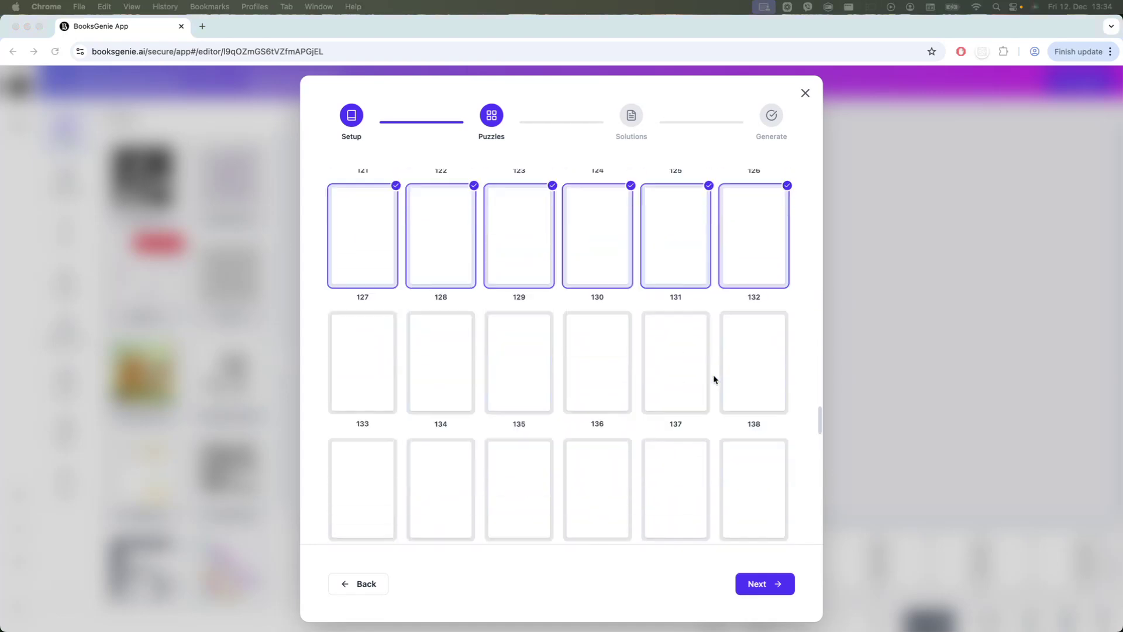
{"action": "left_click", "coordinate": [752, 230]}
{"action": "left_click", "coordinate": [609, 255]}
{"action": "left_click", "coordinate": [682, 257]}
{"action": "left_click", "coordinate": [755, 271]}
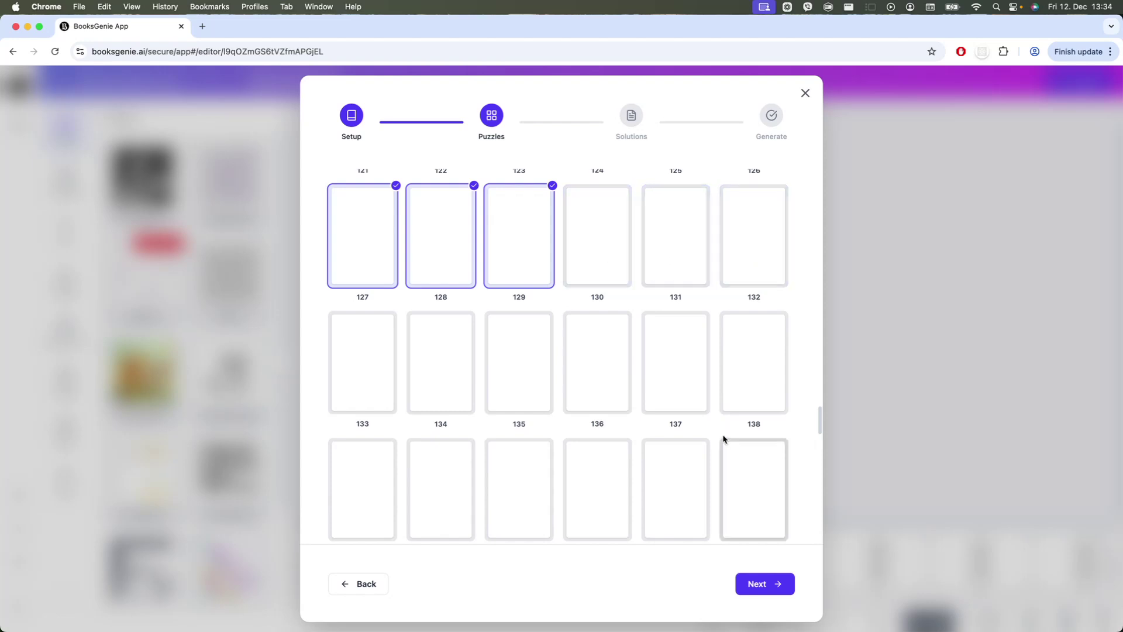
{"action": "left_click", "coordinate": [744, 583]}
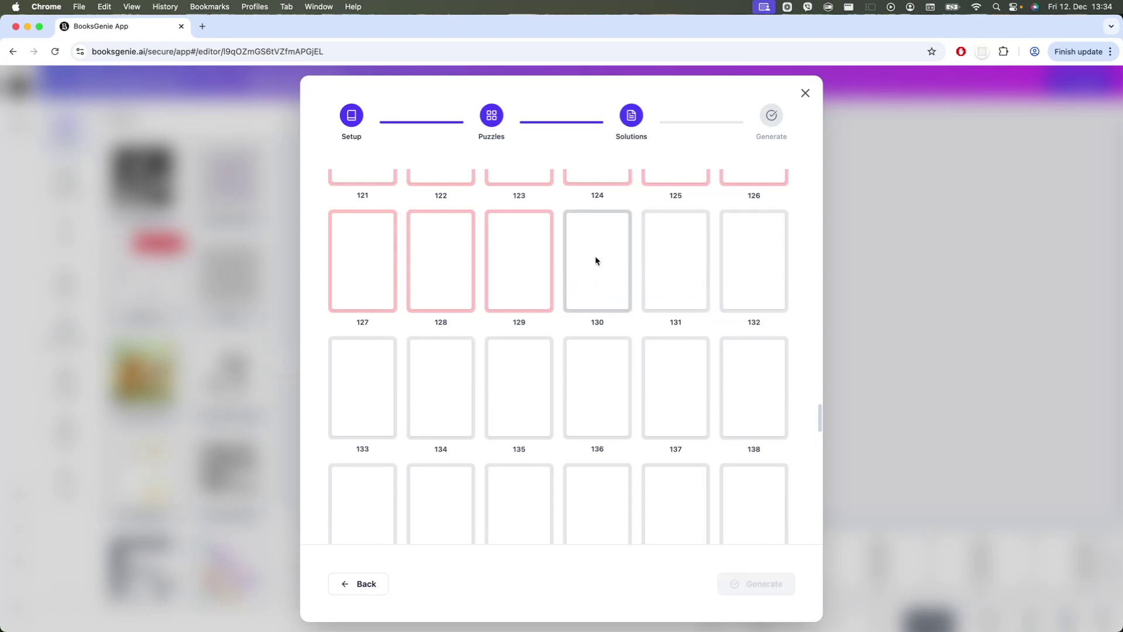
Step: Set the solutions layout to 2x3 with six solutions per page
{"action": "left_click", "coordinate": [741, 271]}
{"action": "scroll", "coordinate": [682, 338], "scroll_direction": "up", "scroll_amount": 5}
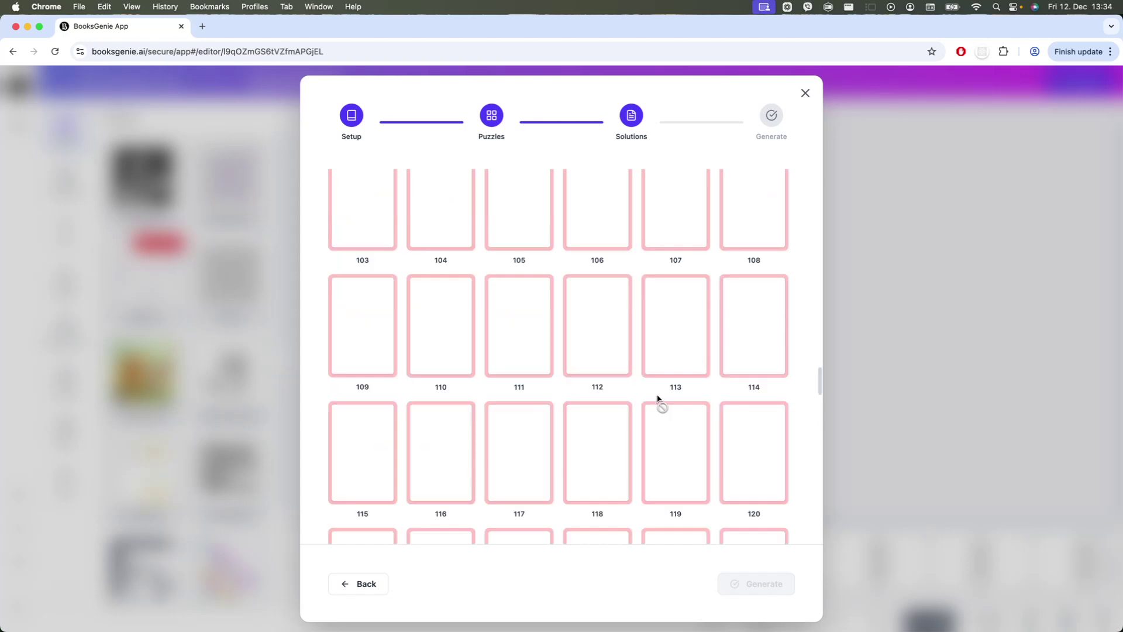
{"action": "scroll", "coordinate": [657, 398], "scroll_direction": "up", "scroll_amount": 15}
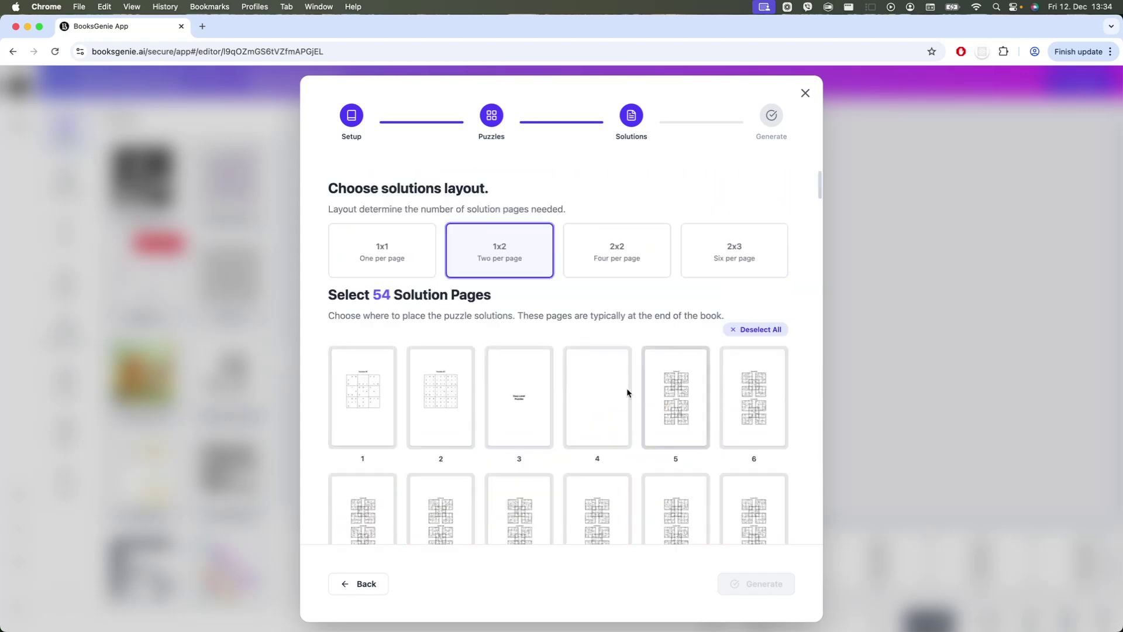
{"action": "left_click", "coordinate": [720, 261]}
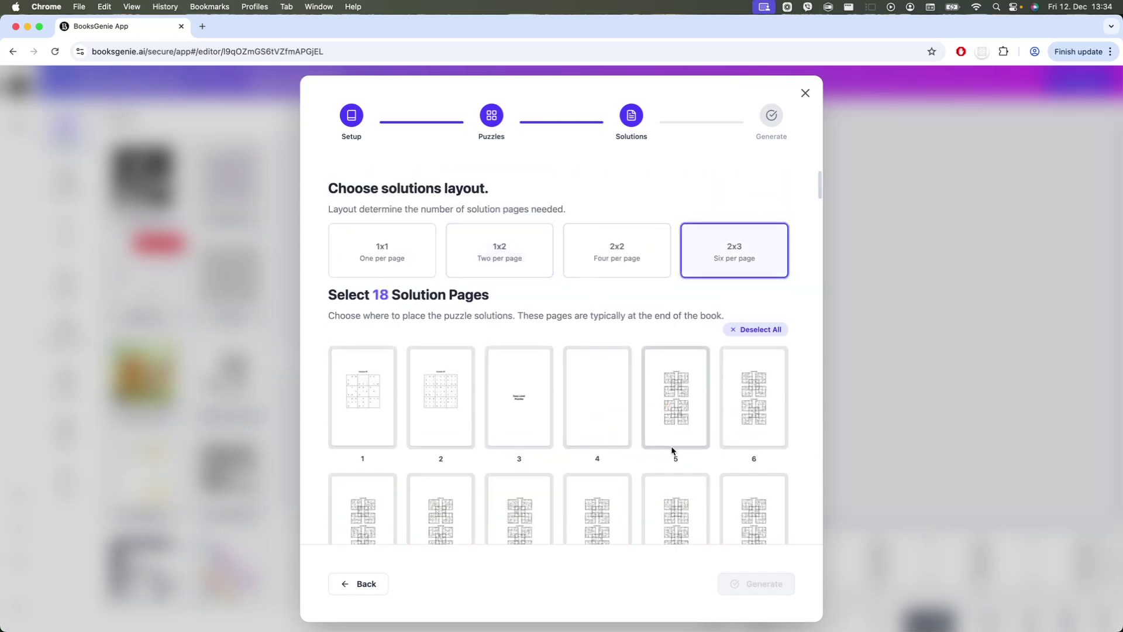
{"action": "scroll", "coordinate": [672, 451], "scroll_direction": "down", "scroll_amount": 20}
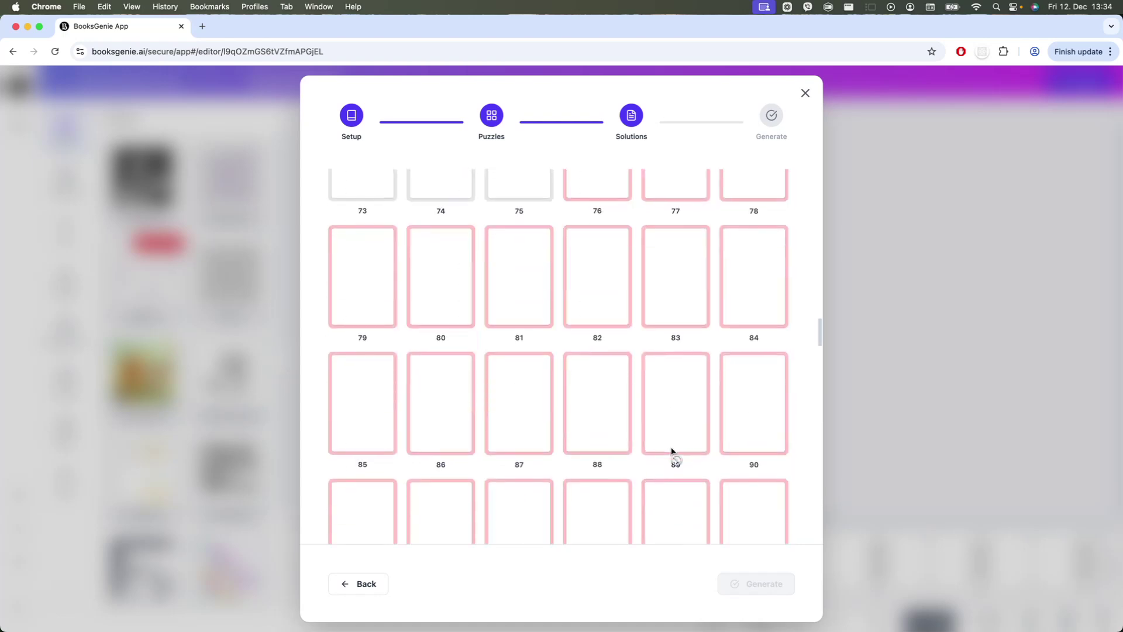
Step: Return to the puzzle page selection, deselect page 129, and continue to the solutions setup
{"action": "left_click", "coordinate": [364, 583]}
{"action": "scroll", "coordinate": [683, 451], "scroll_direction": "down", "scroll_amount": 10}
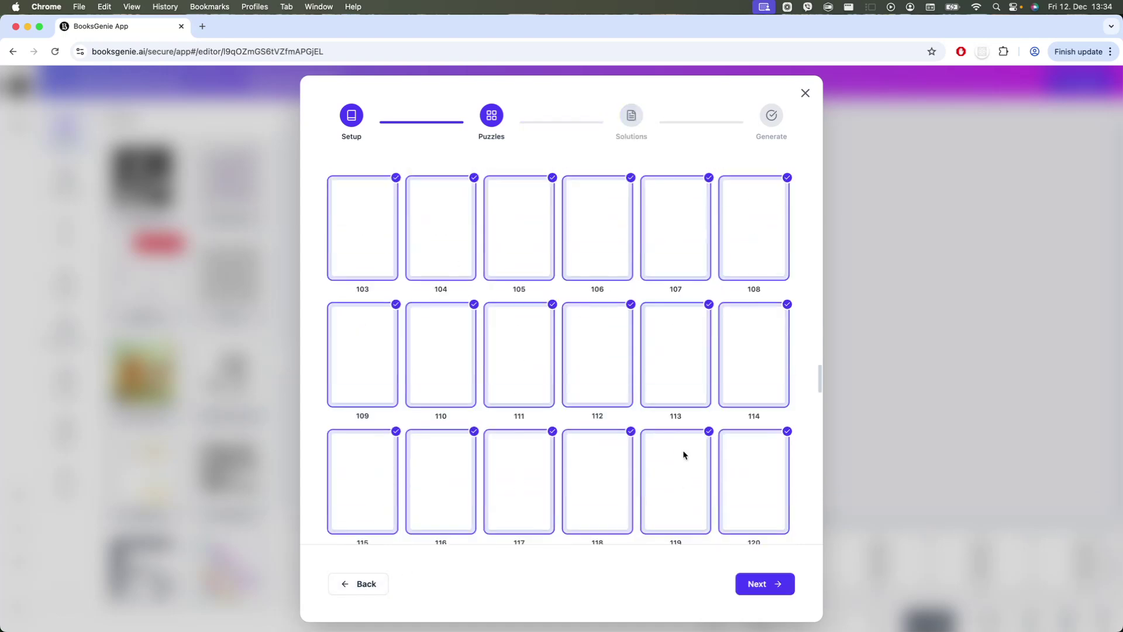
{"action": "scroll", "coordinate": [682, 451], "scroll_direction": "down", "scroll_amount": 3}
{"action": "scroll", "coordinate": [682, 451], "scroll_direction": "down", "scroll_amount": 3}
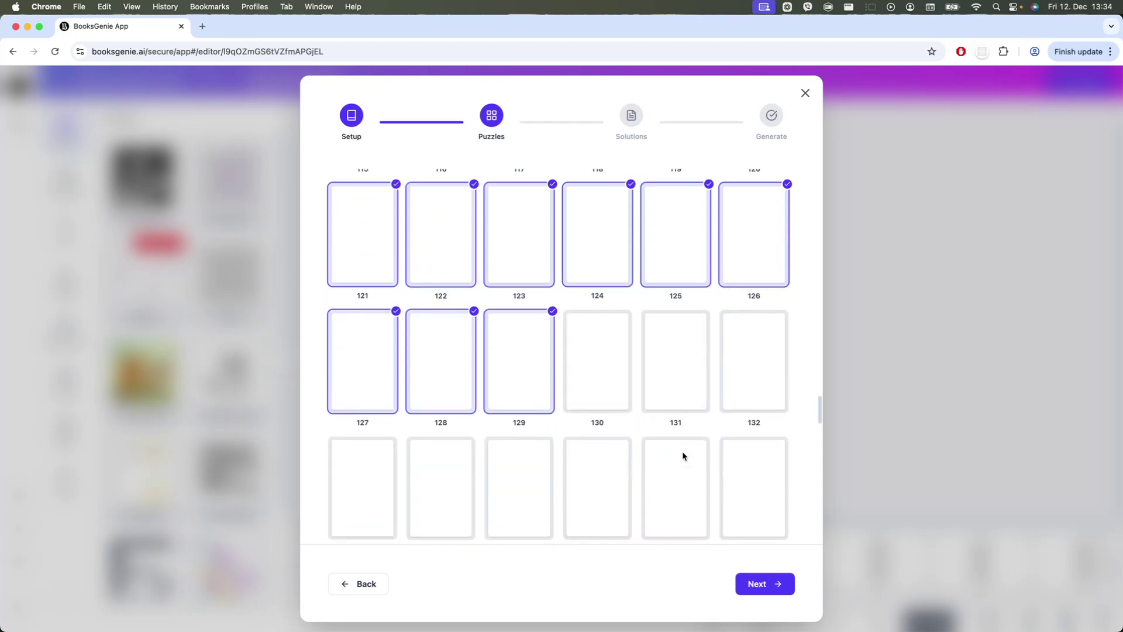
{"action": "left_click", "coordinate": [504, 374]}
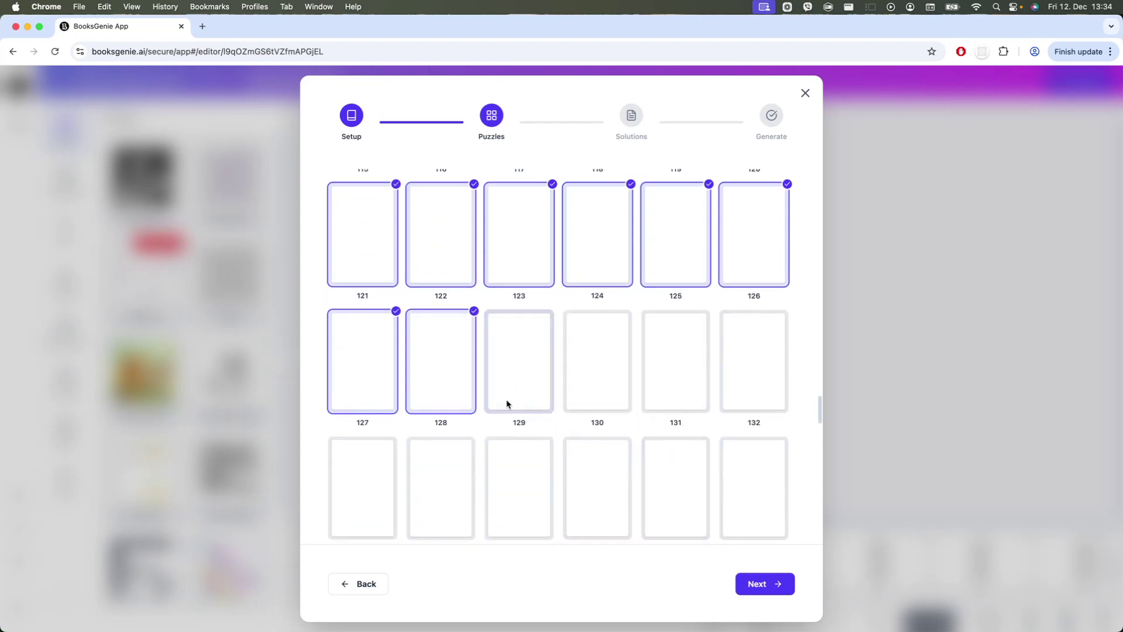
{"action": "left_click", "coordinate": [744, 580]}
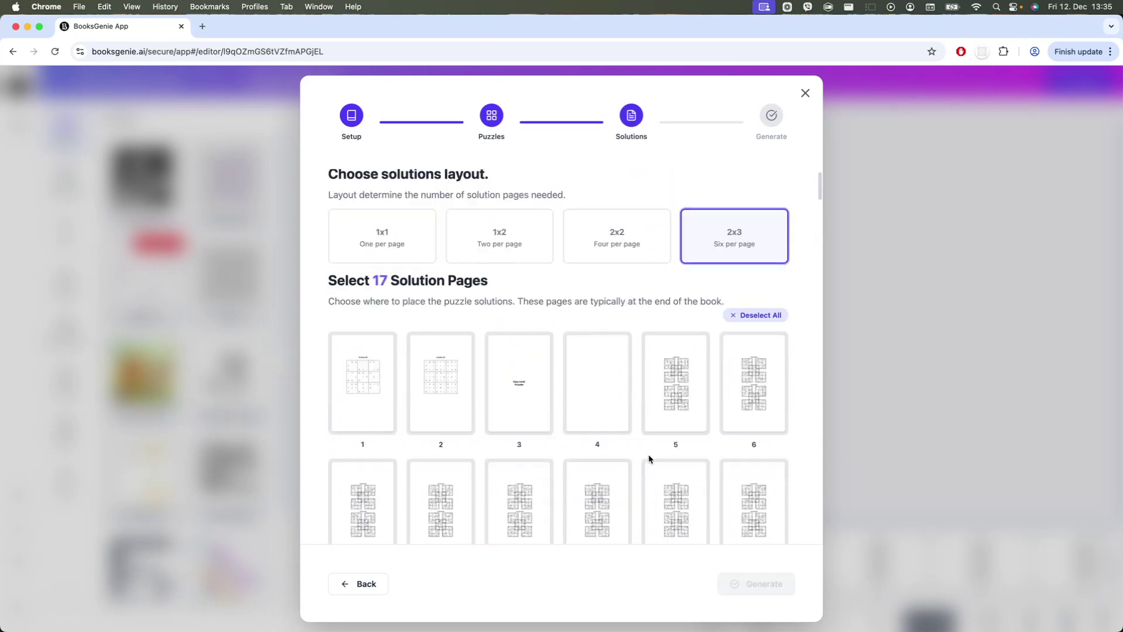
Step: Select a continuous range of blank solution pages ending at page 156 and generate the Medium Samurai puzzles
{"action": "scroll", "coordinate": [649, 459], "scroll_direction": "down", "scroll_amount": 20}
{"action": "scroll", "coordinate": [648, 461], "scroll_direction": "down", "scroll_amount": 12}
{"action": "scroll", "coordinate": [647, 462], "scroll_direction": "down", "scroll_amount": 1}
{"action": "left_click", "coordinate": [510, 337]}
{"action": "scroll", "coordinate": [693, 448], "scroll_direction": "down", "scroll_amount": 7}
{"action": "left_click", "coordinate": [737, 432], "text": "shift"}
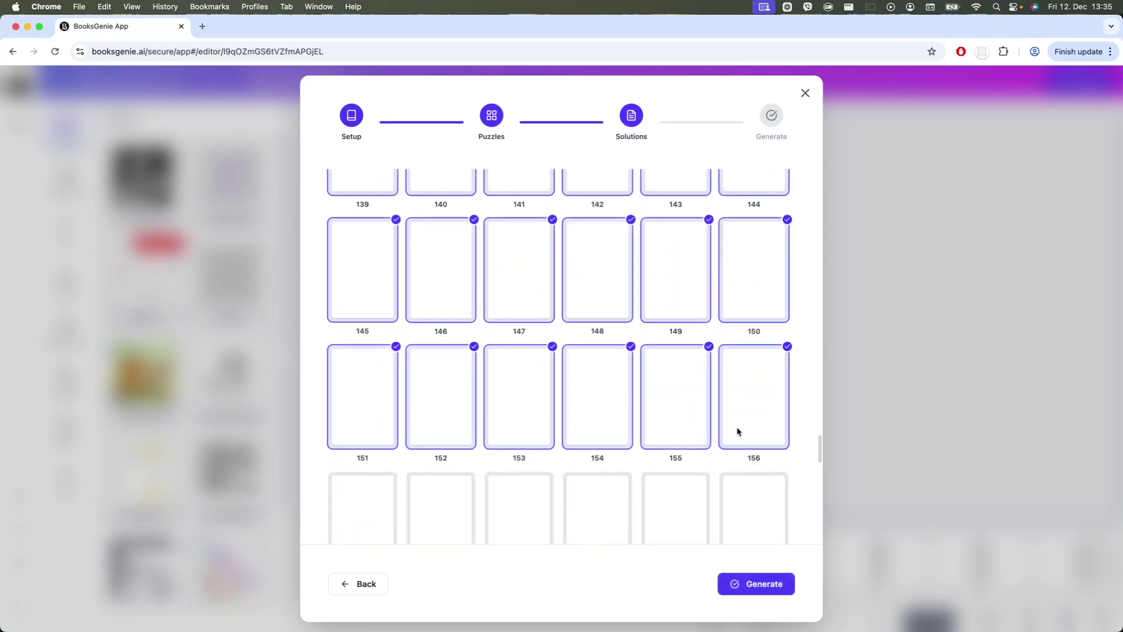
{"action": "left_click", "coordinate": [740, 586]}
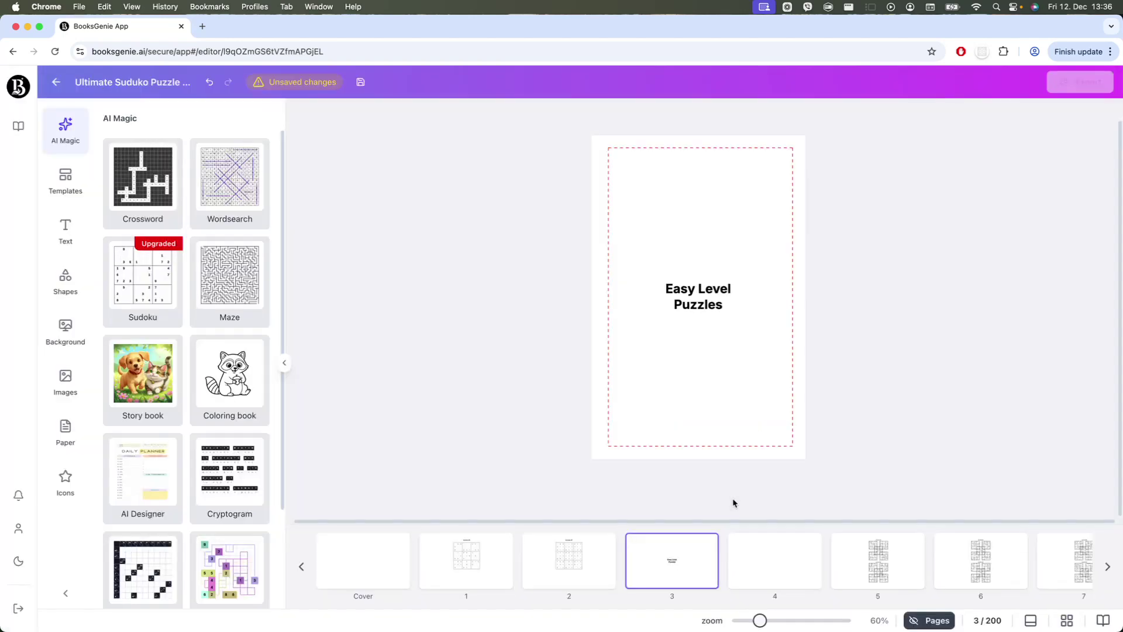
Step: Review the generated Medium Samurai puzzle and solution pages in the page strip, including page 123
{"action": "scroll", "coordinate": [965, 556], "scroll_direction": "right", "scroll_amount": 20}
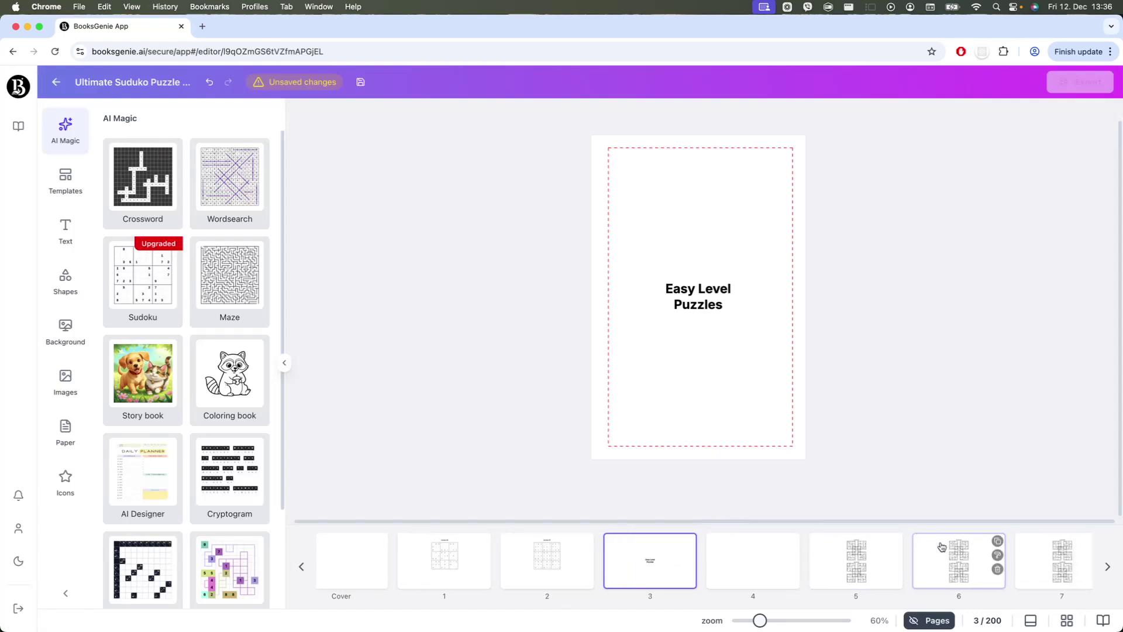
{"action": "scroll", "coordinate": [936, 548], "scroll_direction": "right", "scroll_amount": 6}
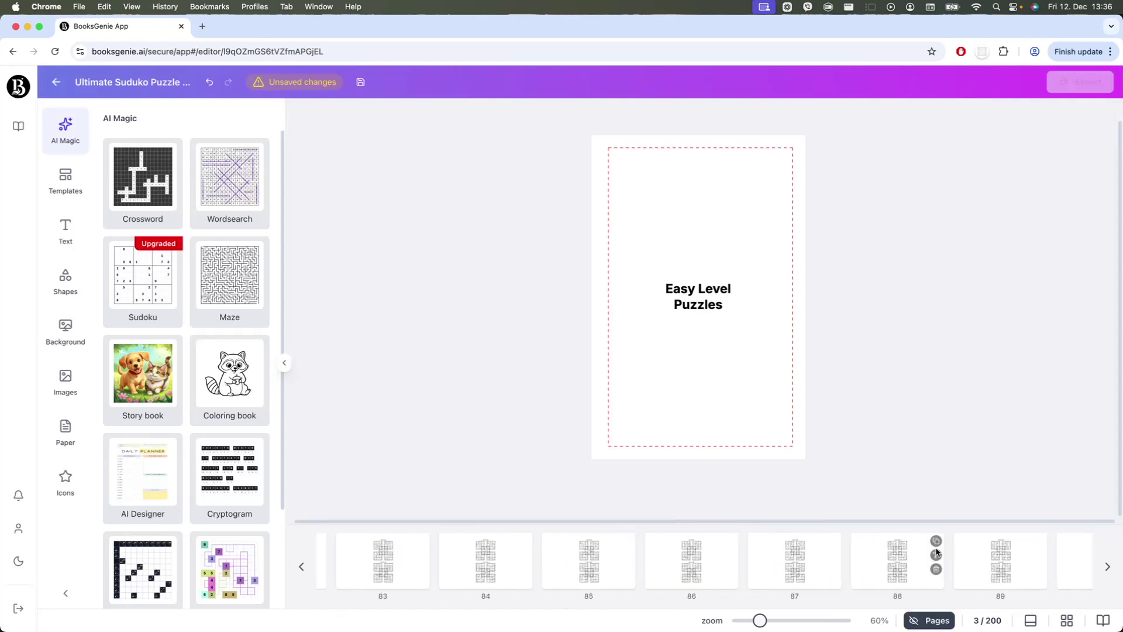
{"action": "scroll", "coordinate": [935, 552], "scroll_direction": "right", "scroll_amount": 7}
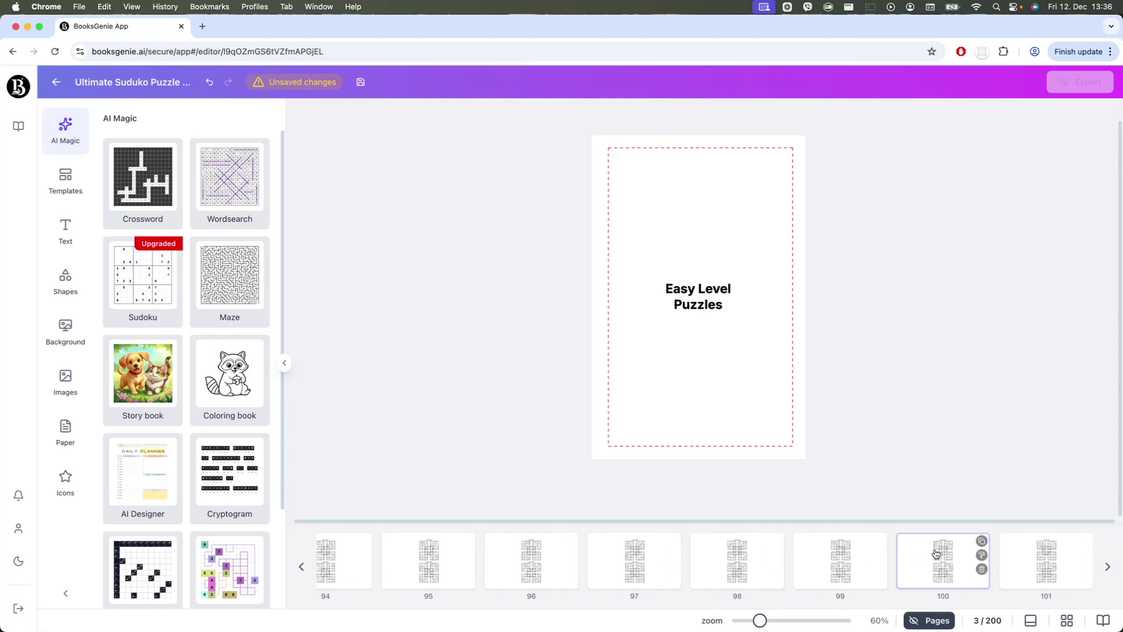
{"action": "scroll", "coordinate": [935, 553], "scroll_direction": "right", "scroll_amount": 5}
{"action": "left_click", "coordinate": [912, 561]}
{"action": "scroll", "coordinate": [948, 568], "scroll_direction": "right", "scroll_amount": 15}
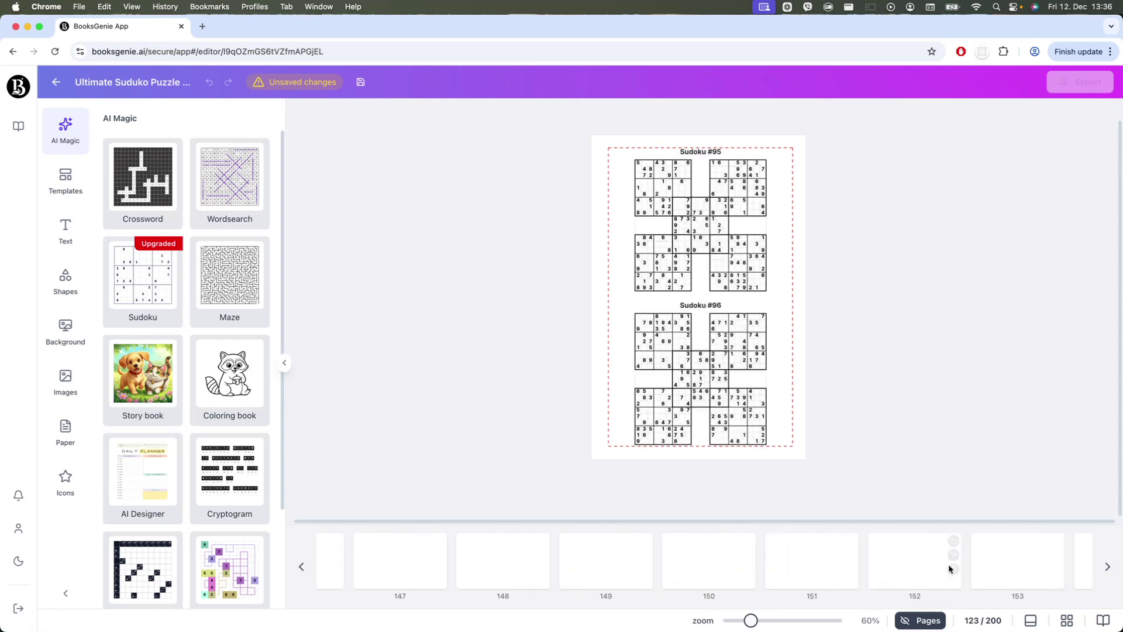
{"action": "scroll", "coordinate": [949, 569], "scroll_direction": "left", "scroll_amount": 20}
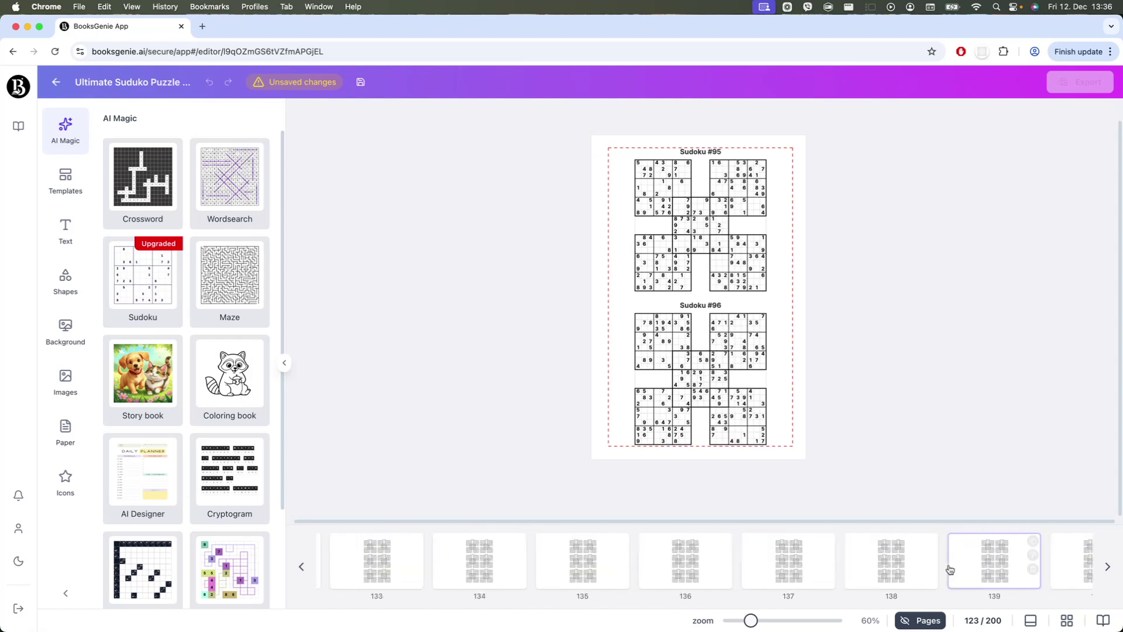
{"action": "scroll", "coordinate": [948, 568], "scroll_direction": "left", "scroll_amount": 10}
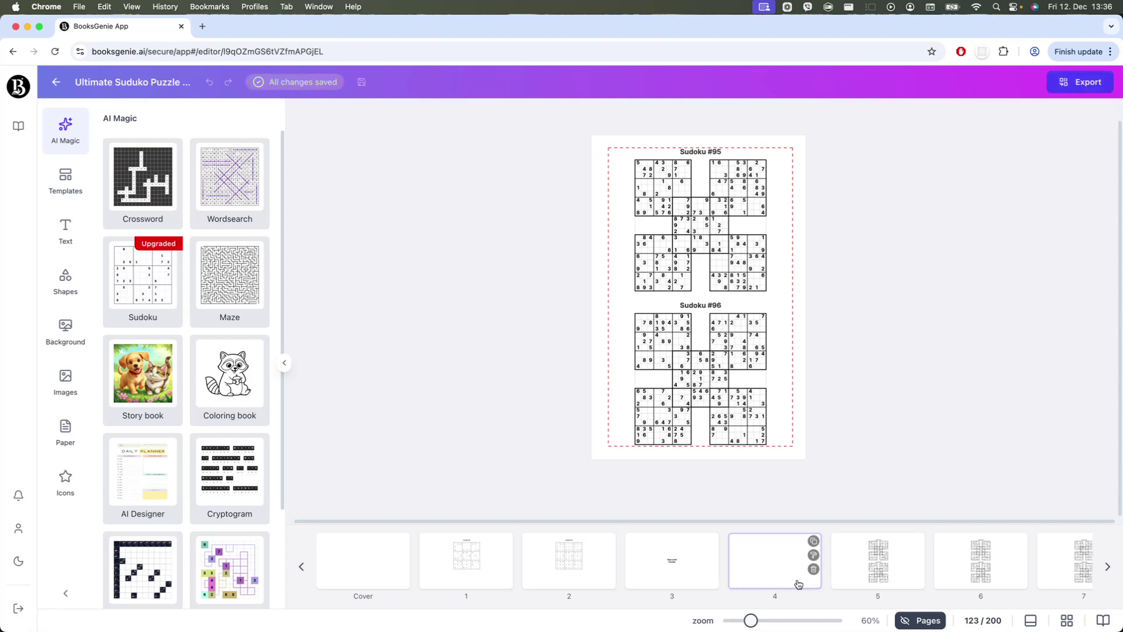
Step: Copy the Easy Level Puzzles title from page 3 onto blank page 127, ahead of the medium solution pages
{"action": "left_click", "coordinate": [679, 566]}
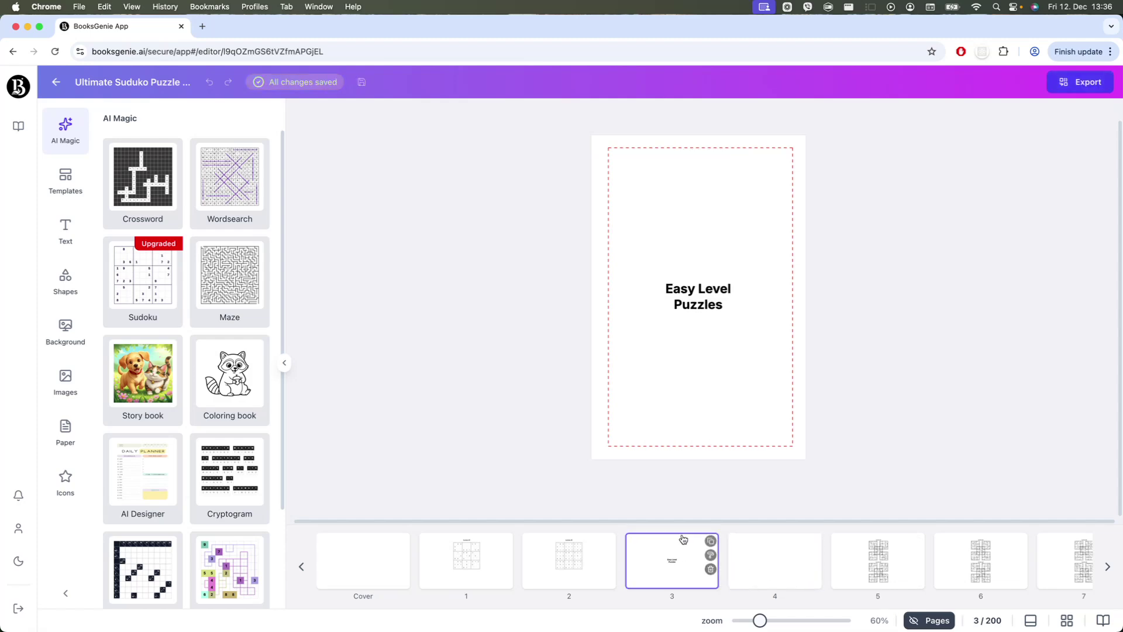
{"action": "left_click", "coordinate": [708, 304]}
{"action": "scroll", "coordinate": [967, 562], "scroll_direction": "right", "scroll_amount": 20}
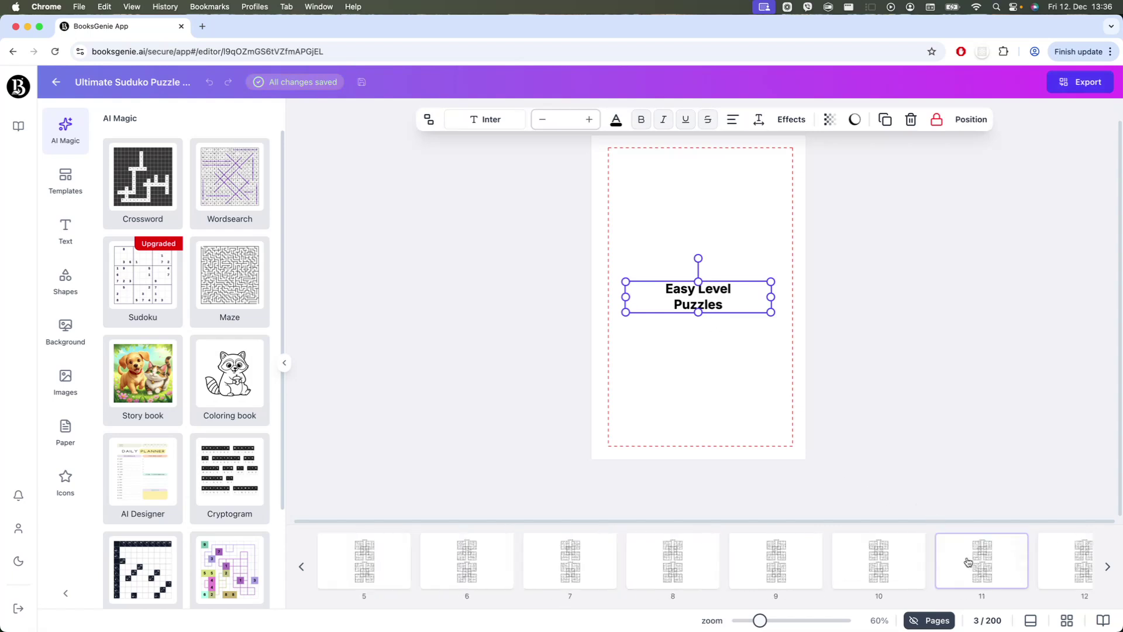
{"action": "scroll", "coordinate": [962, 578], "scroll_direction": "right", "scroll_amount": 3}
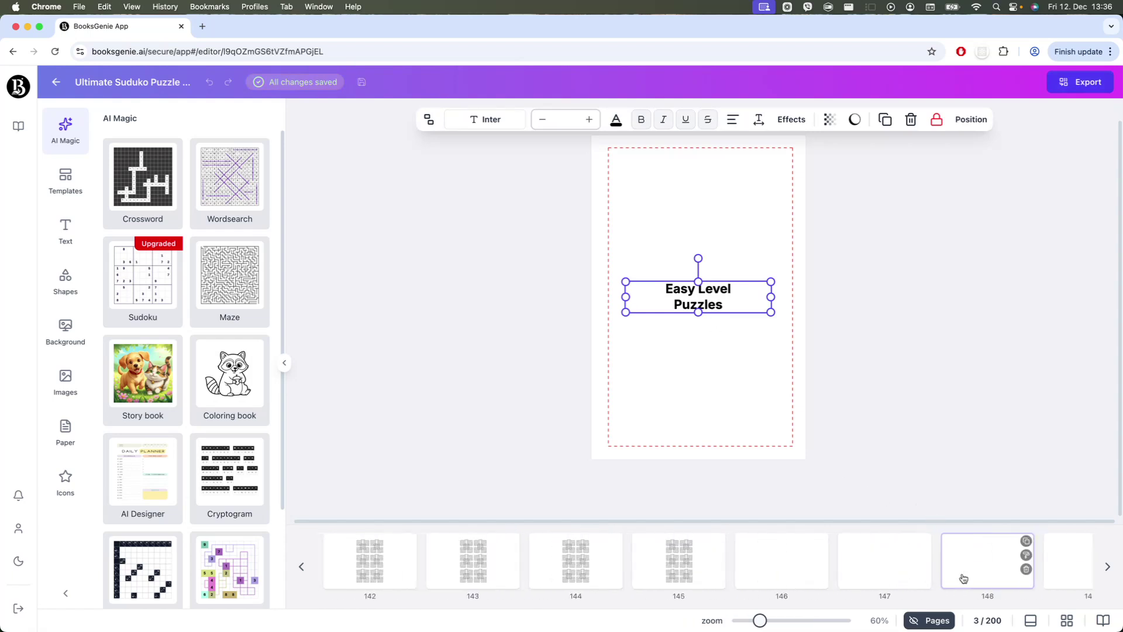
{"action": "left_click", "coordinate": [677, 573]}
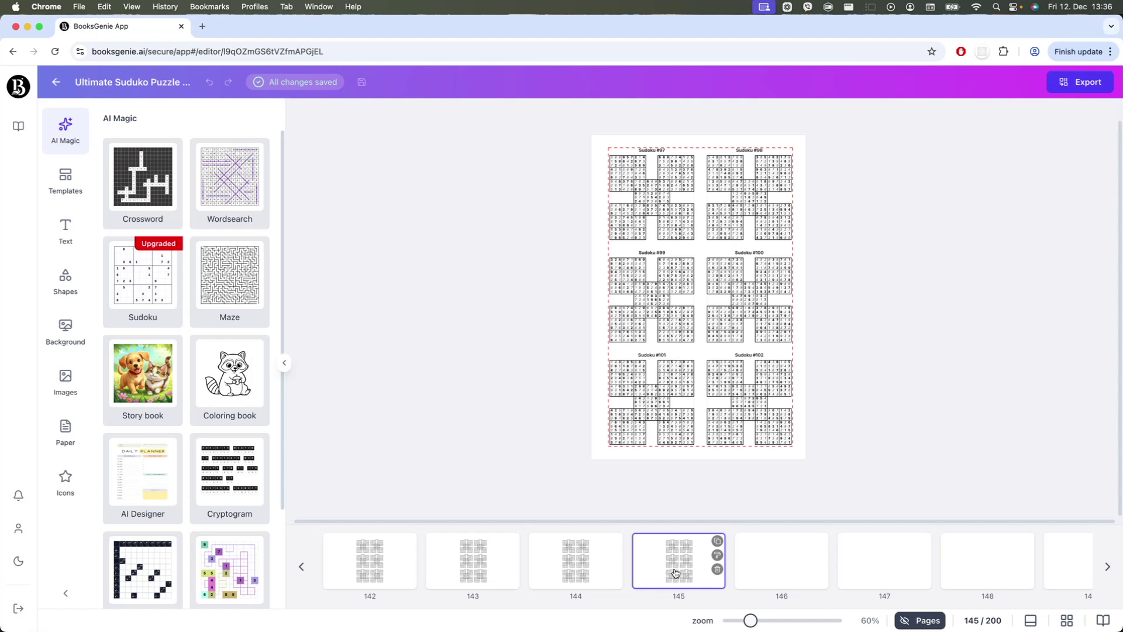
{"action": "left_click", "coordinate": [581, 575]}
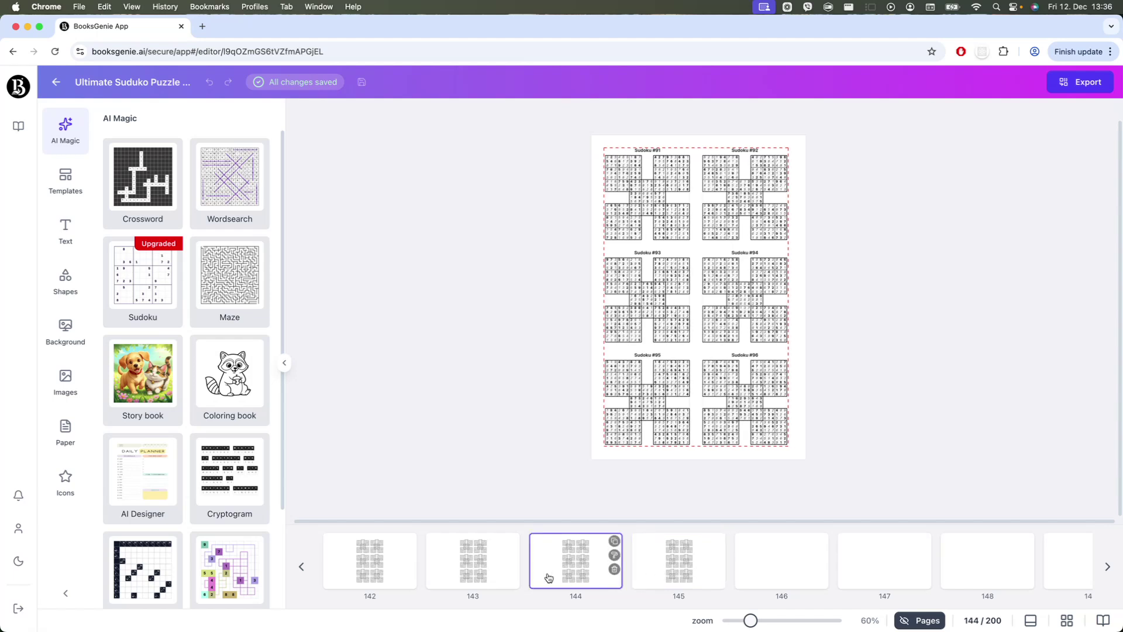
{"action": "scroll", "coordinate": [521, 570], "scroll_direction": "left", "scroll_amount": 2}
{"action": "scroll", "coordinate": [526, 572], "scroll_direction": "left", "scroll_amount": 4}
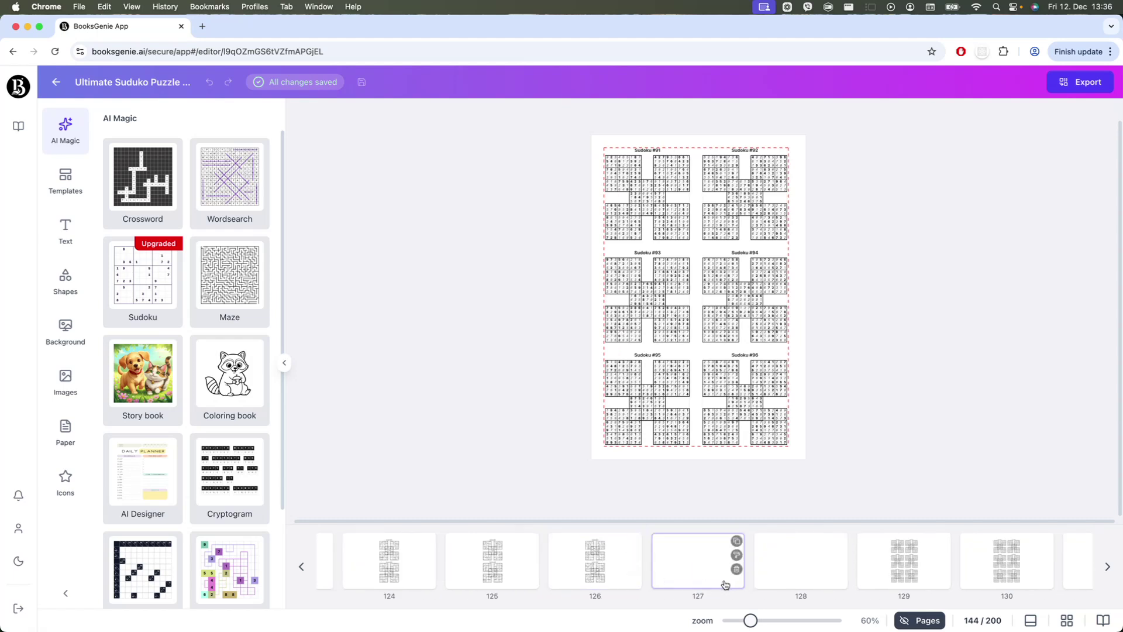
{"action": "left_click", "coordinate": [704, 581]}
{"action": "key", "text": "super+v"}
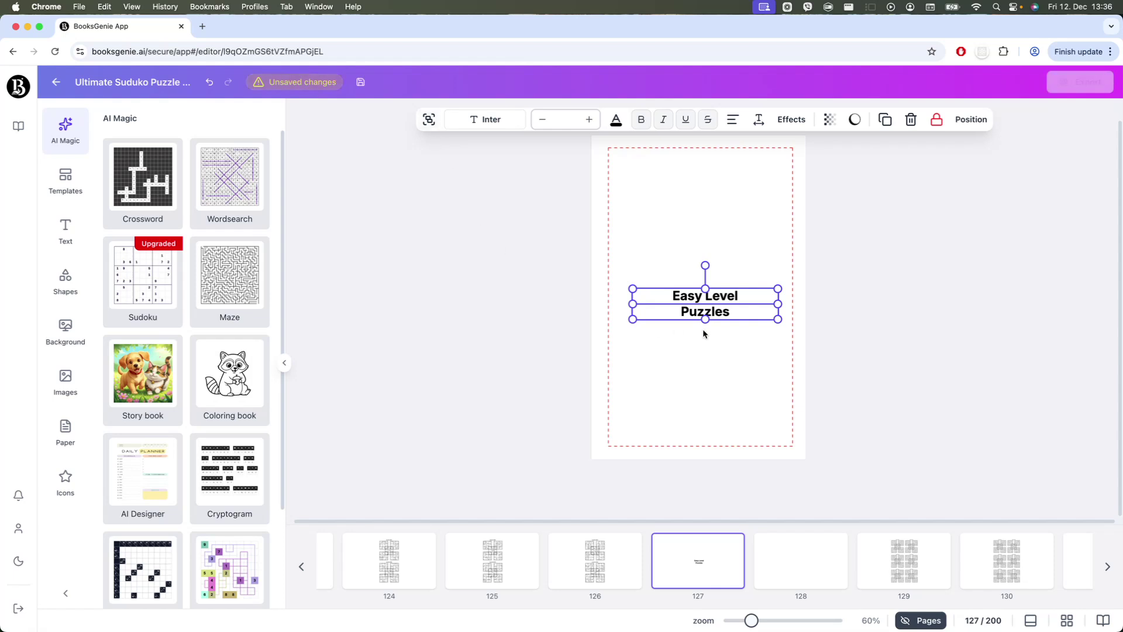
Step: Change the two title lines on page 127 to read "Medium Level" and "Solutions"
{"action": "left_click", "coordinate": [703, 328]}
{"action": "double_click", "coordinate": [695, 295]}
{"action": "type", "text": "Medium"}
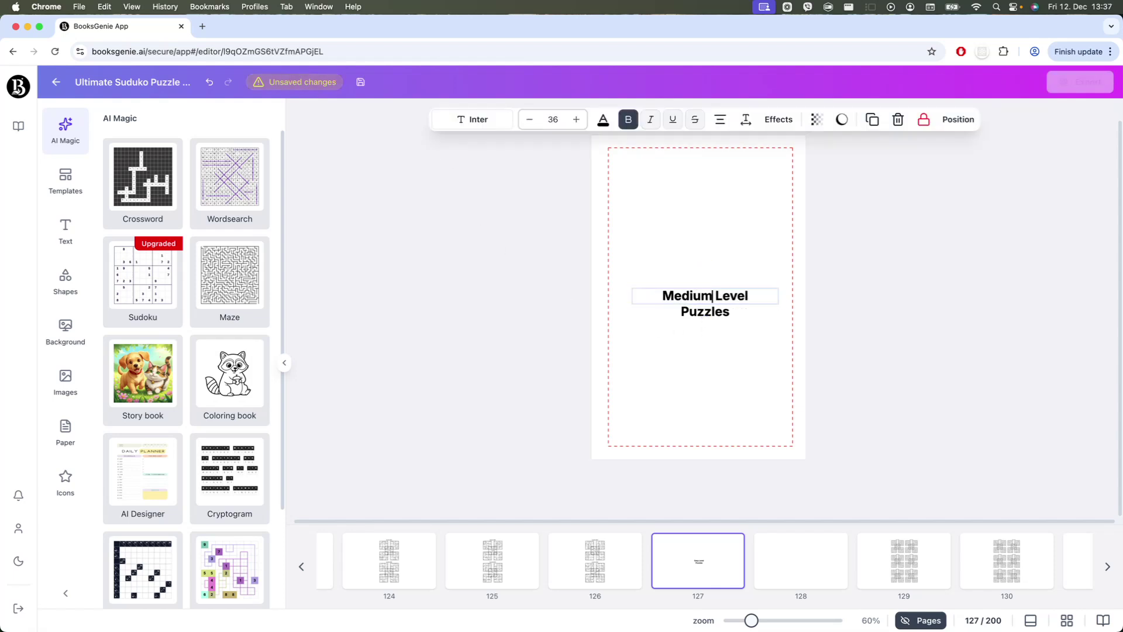
{"action": "left_click", "coordinate": [754, 344]}
{"action": "left_click_drag", "start_coordinate": [765, 341], "coordinate": [616, 291]}
{"action": "left_click", "coordinate": [707, 313]}
{"action": "double_click", "coordinate": [718, 312]}
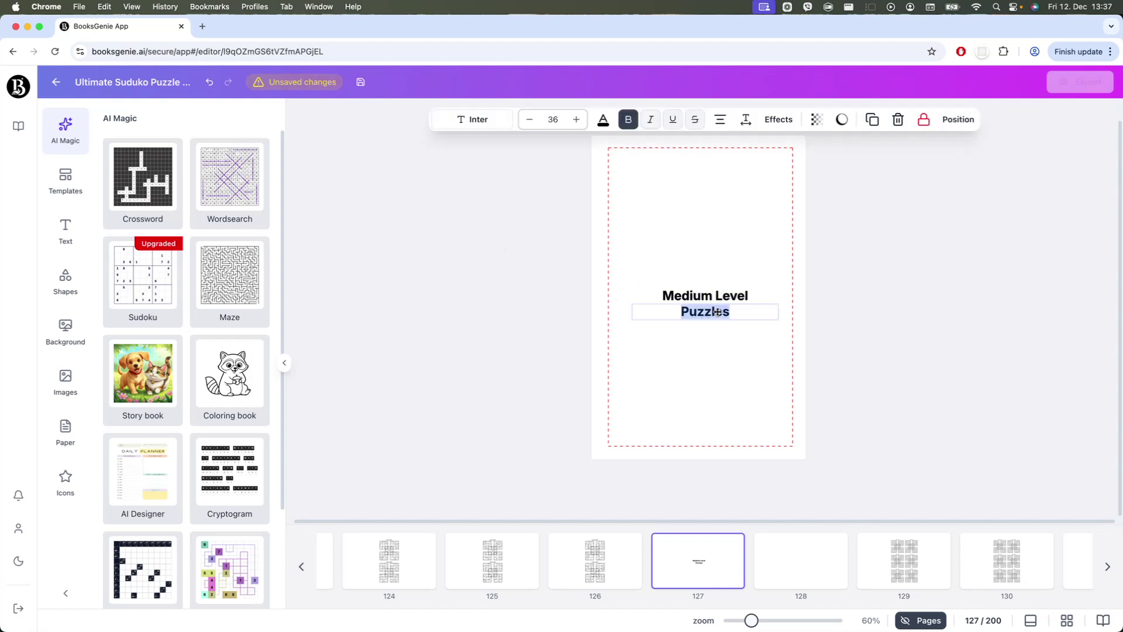
{"action": "type", "text": "Solutions"}
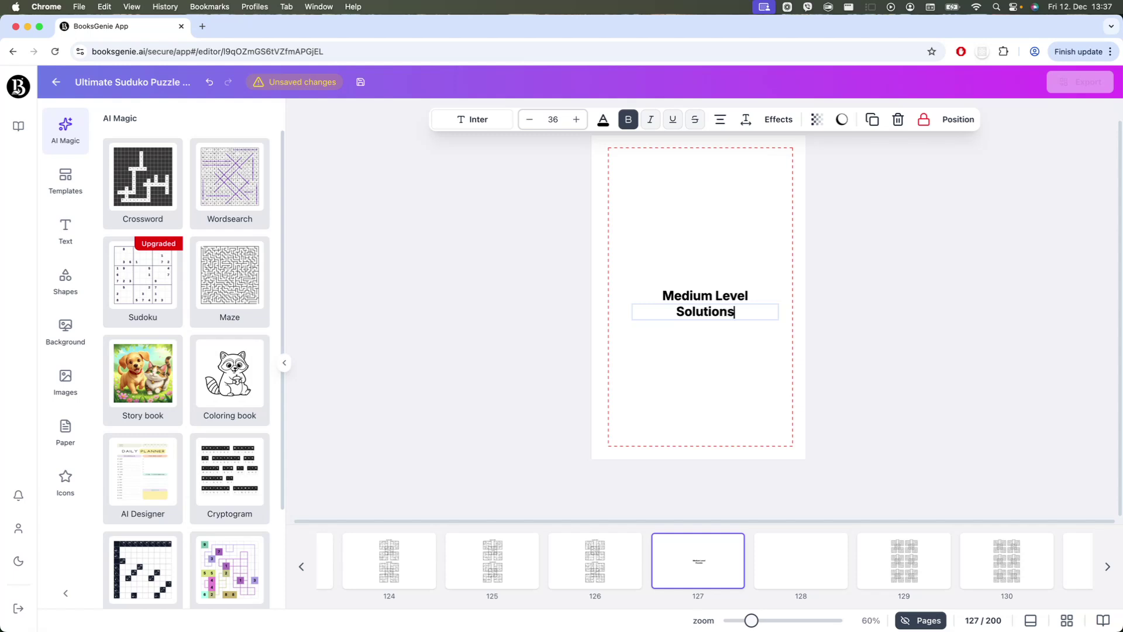
Step: Group the two Medium Level Solutions lines and center the group vertically and horizontally on page 127
{"action": "left_click", "coordinate": [723, 336]}
{"action": "left_click_drag", "start_coordinate": [775, 335], "coordinate": [578, 264]}
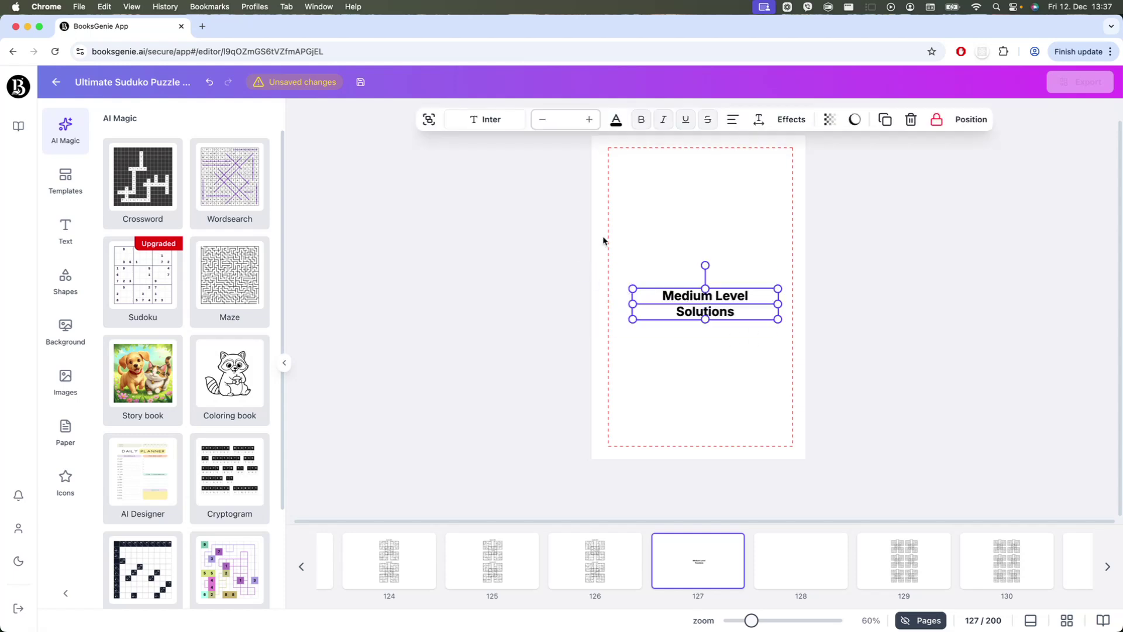
{"action": "left_click", "coordinate": [952, 121]}
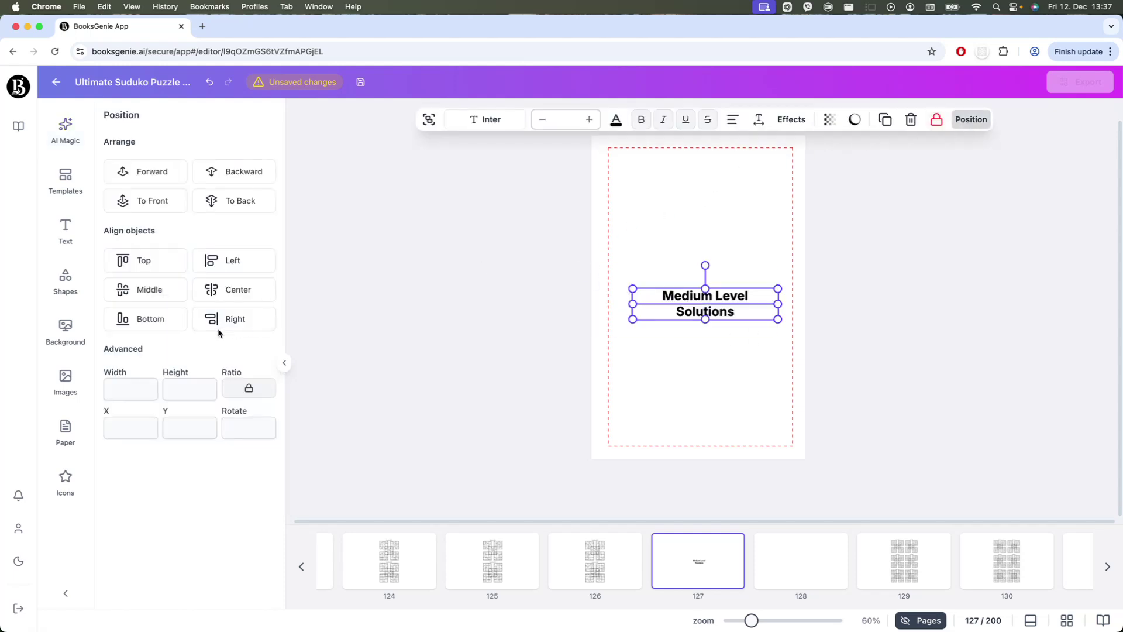
{"action": "left_click", "coordinate": [150, 290]}
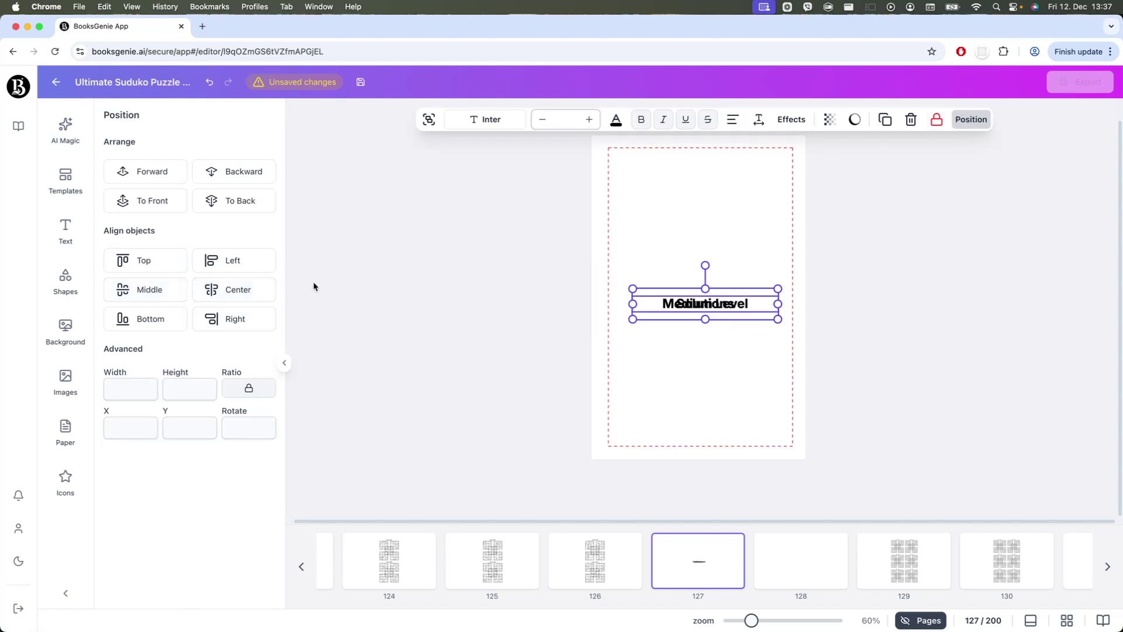
{"action": "key", "text": "super+z"}
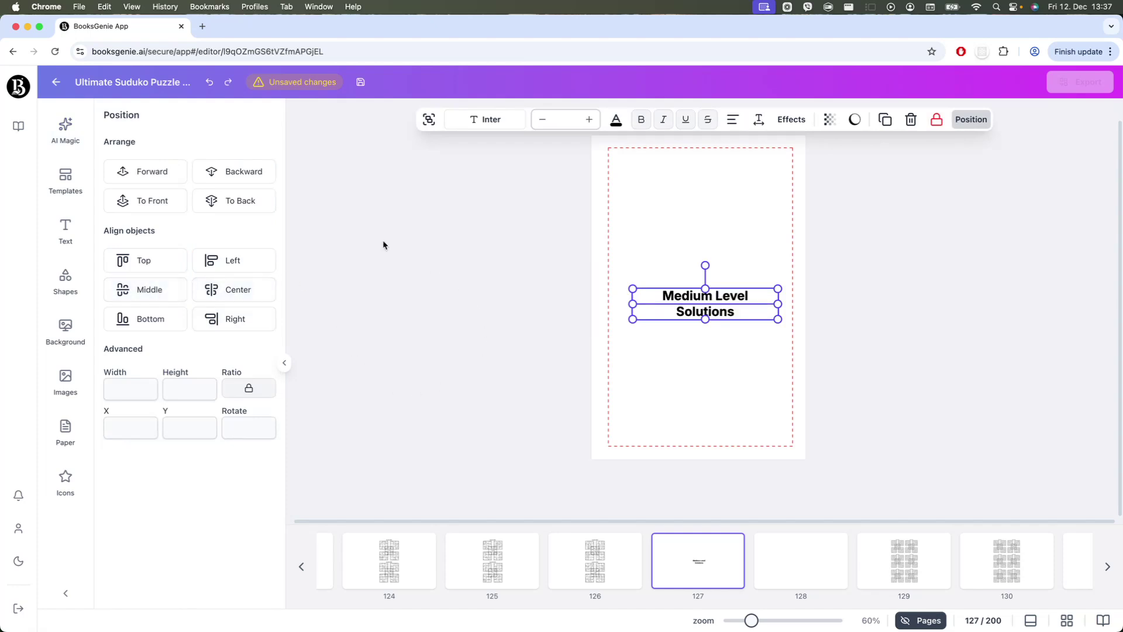
{"action": "left_click", "coordinate": [430, 115]}
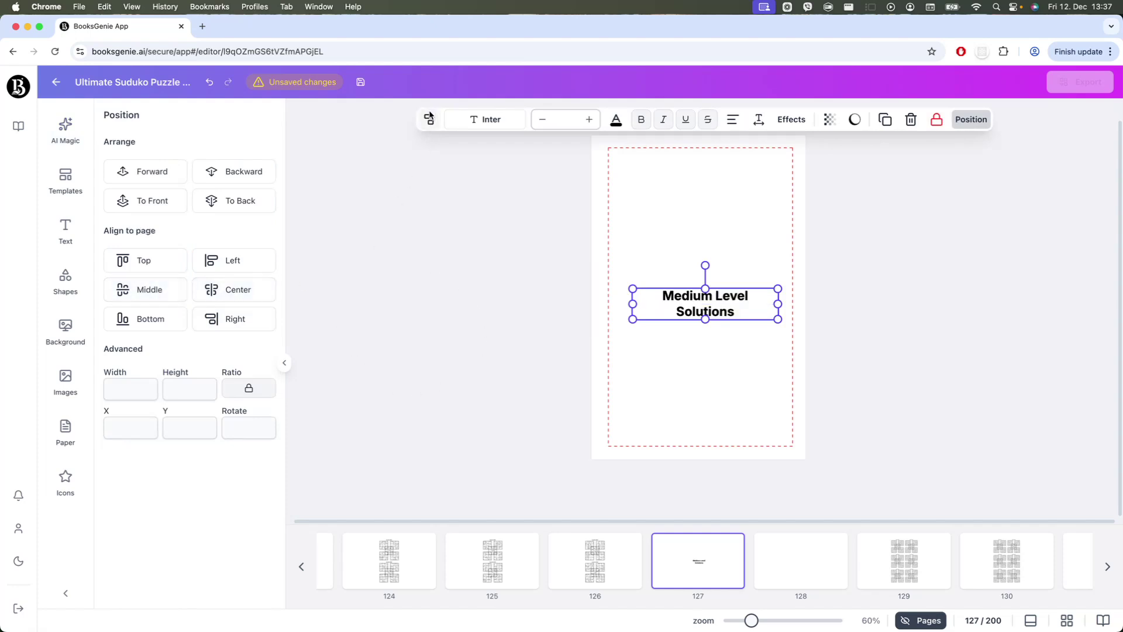
{"action": "left_click", "coordinate": [161, 293]}
{"action": "left_click", "coordinate": [237, 293]}
{"action": "left_click", "coordinate": [613, 383]}
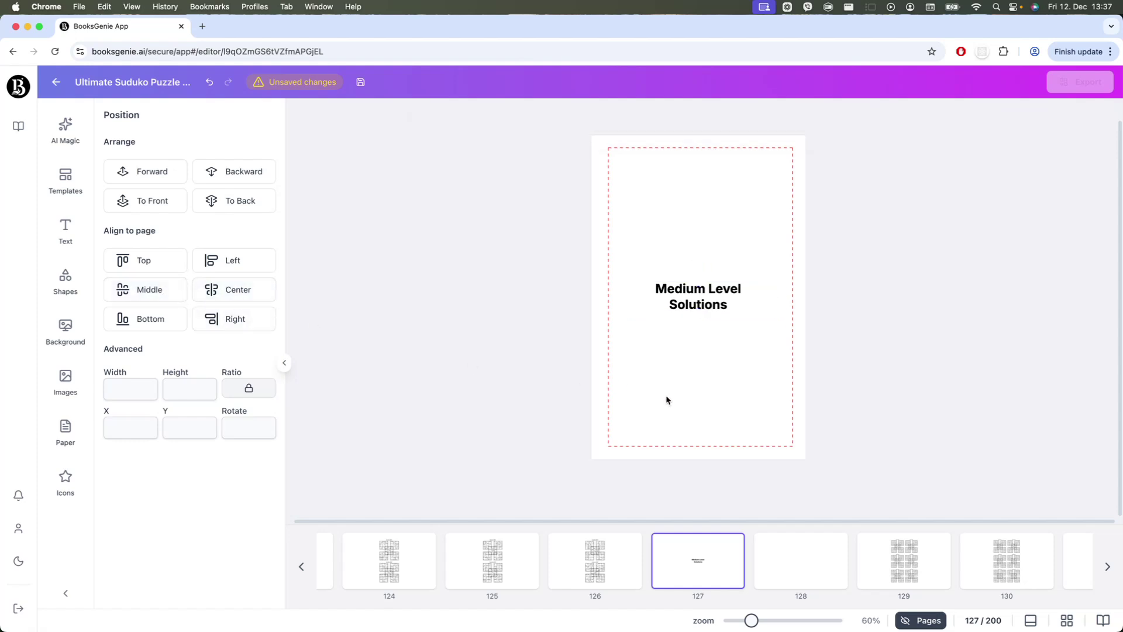
Step: Paste the copied Easy Level Puzzles title onto blank page 74, ahead of the medium puzzle pages
{"action": "scroll", "coordinate": [560, 558], "scroll_direction": "left", "scroll_amount": 5}
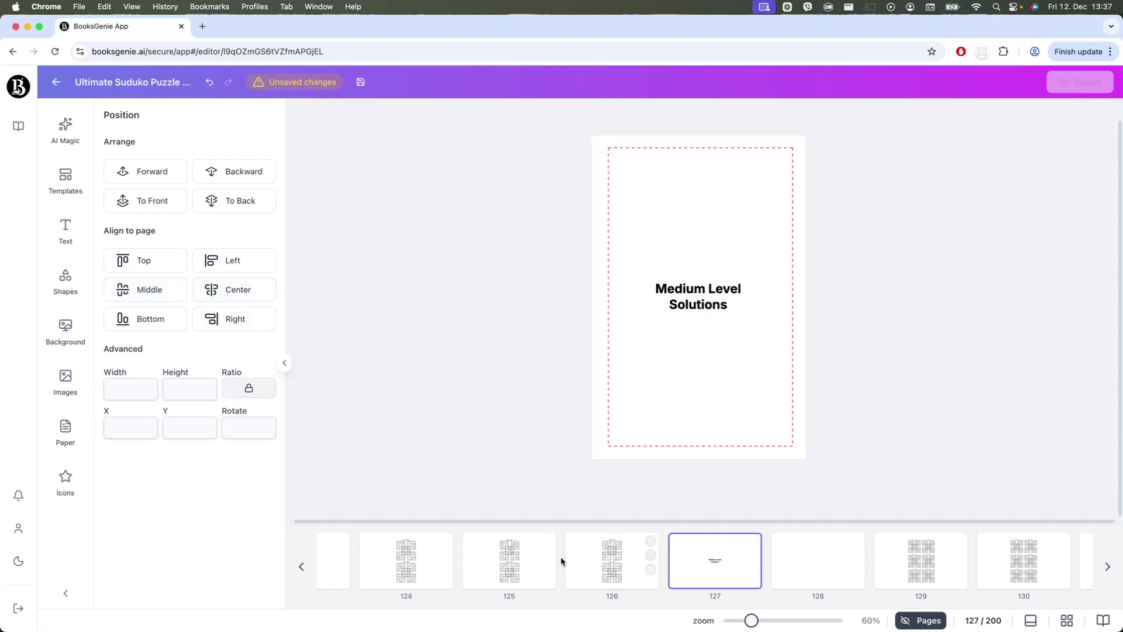
{"action": "scroll", "coordinate": [561, 561], "scroll_direction": "left", "scroll_amount": 15}
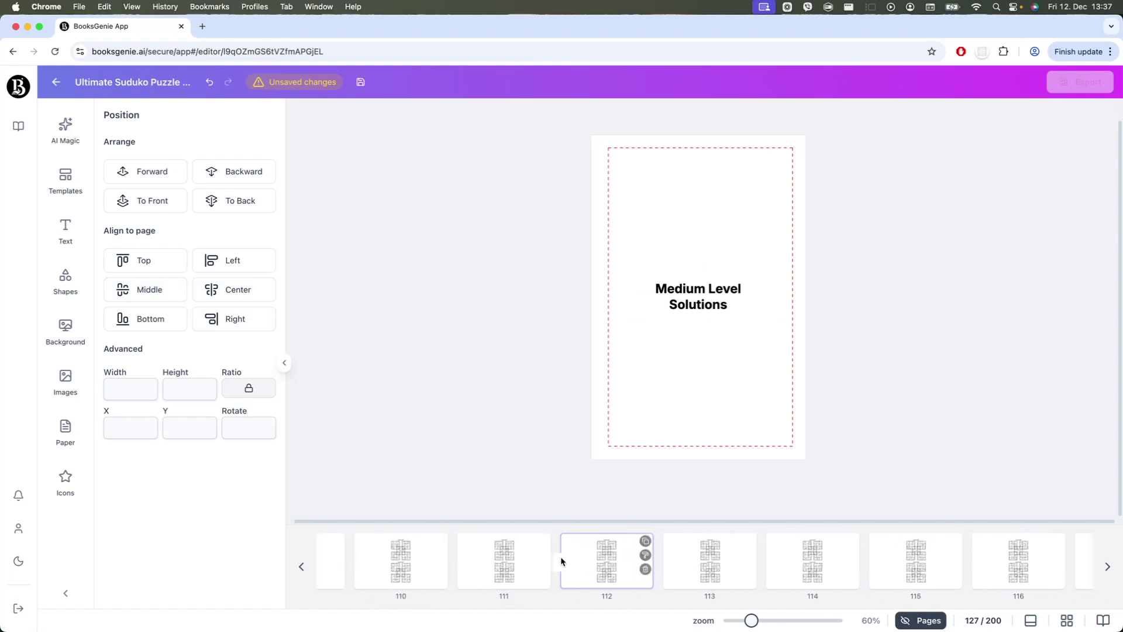
{"action": "scroll", "coordinate": [562, 561], "scroll_direction": "left", "scroll_amount": 10}
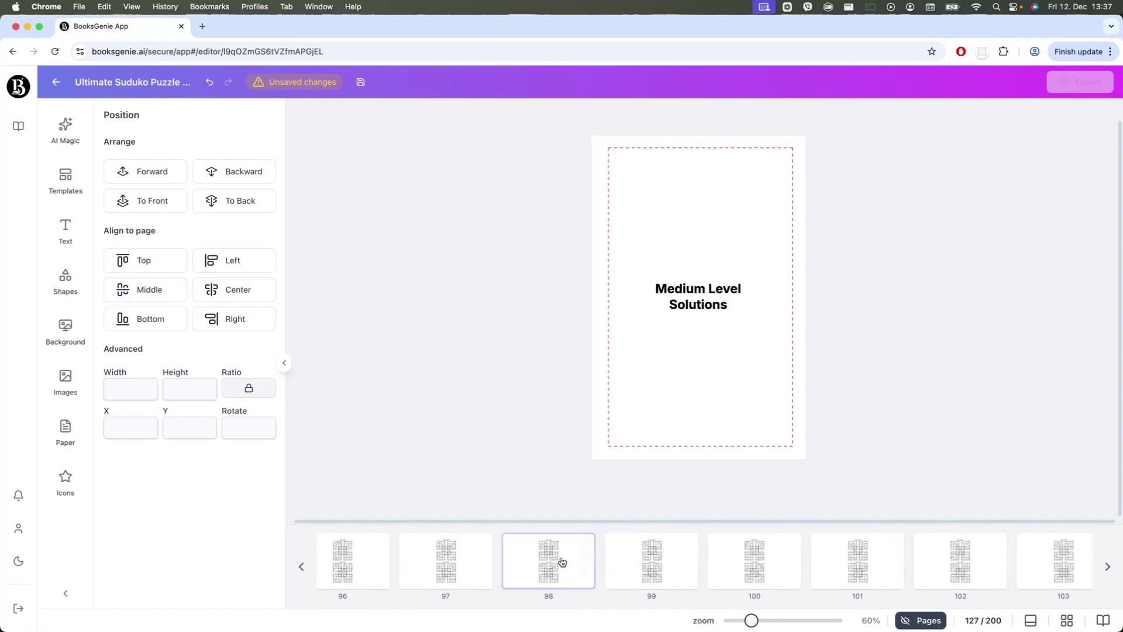
{"action": "scroll", "coordinate": [562, 562], "scroll_direction": "left", "scroll_amount": 17}
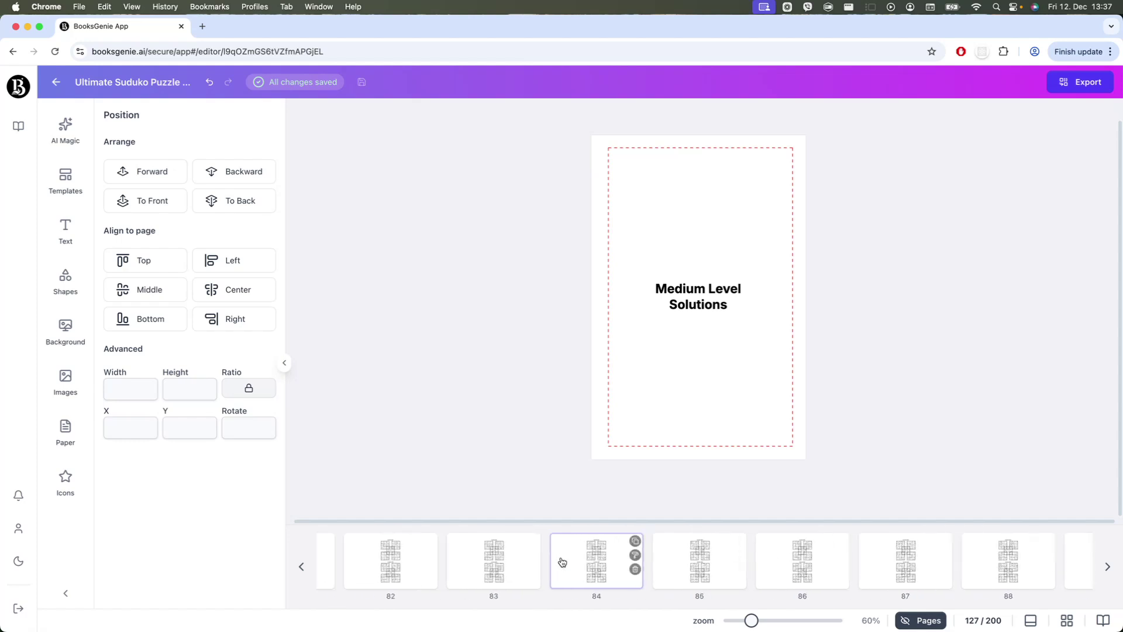
{"action": "scroll", "coordinate": [560, 561], "scroll_direction": "left", "scroll_amount": 5}
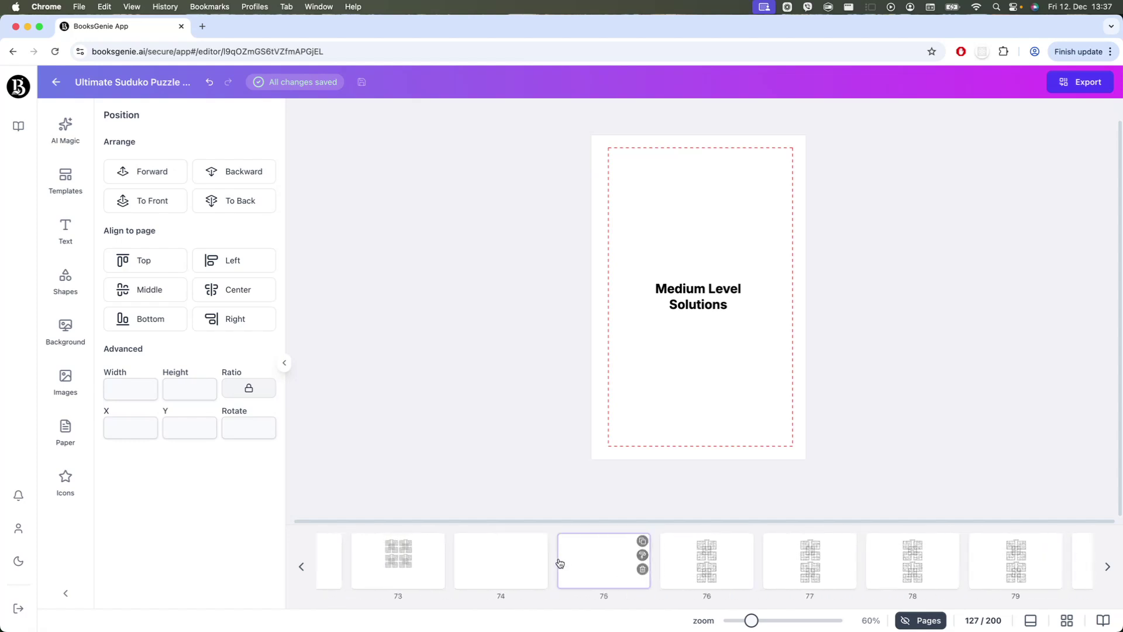
{"action": "left_click", "coordinate": [515, 566]}
{"action": "key", "text": "cmd+v"}
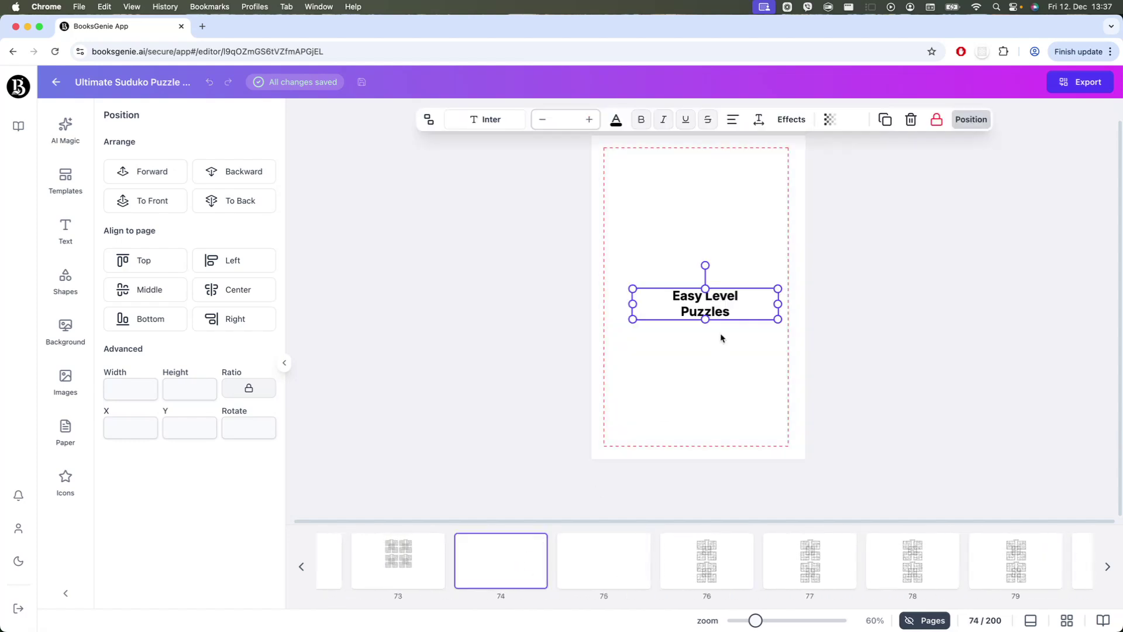
Step: Ungroup the pasted title on page 74 and replace "Easy" with "Medium" in its first line
{"action": "left_click", "coordinate": [429, 119]}
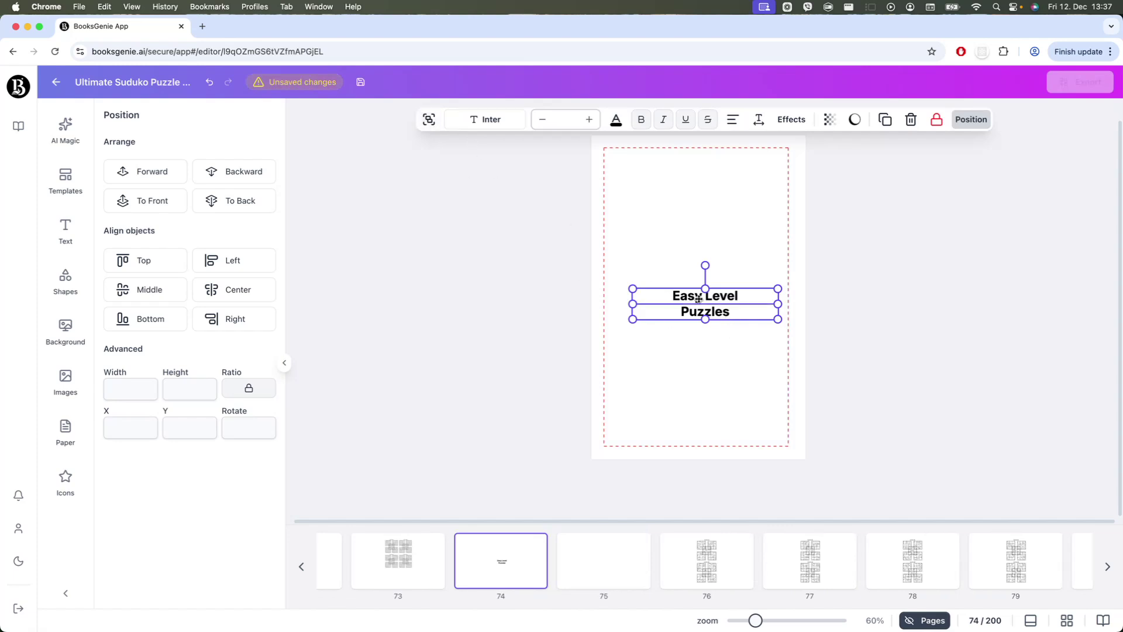
{"action": "left_click", "coordinate": [704, 333]}
{"action": "left_click", "coordinate": [696, 296]}
{"action": "double_click", "coordinate": [693, 294]}
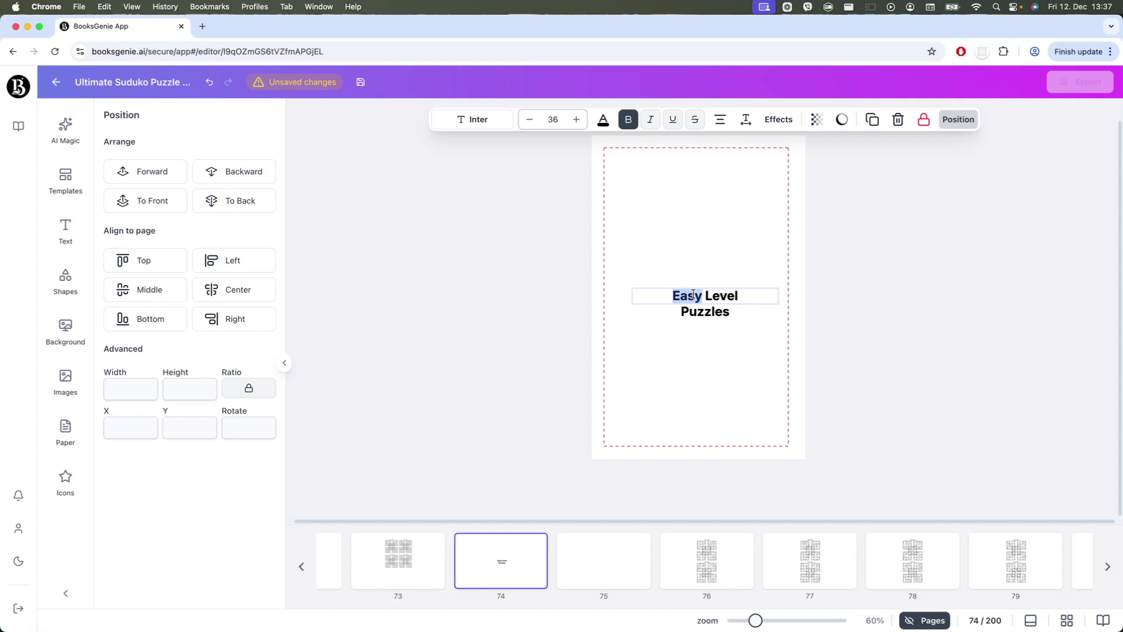
{"action": "type", "text": "Medium"}
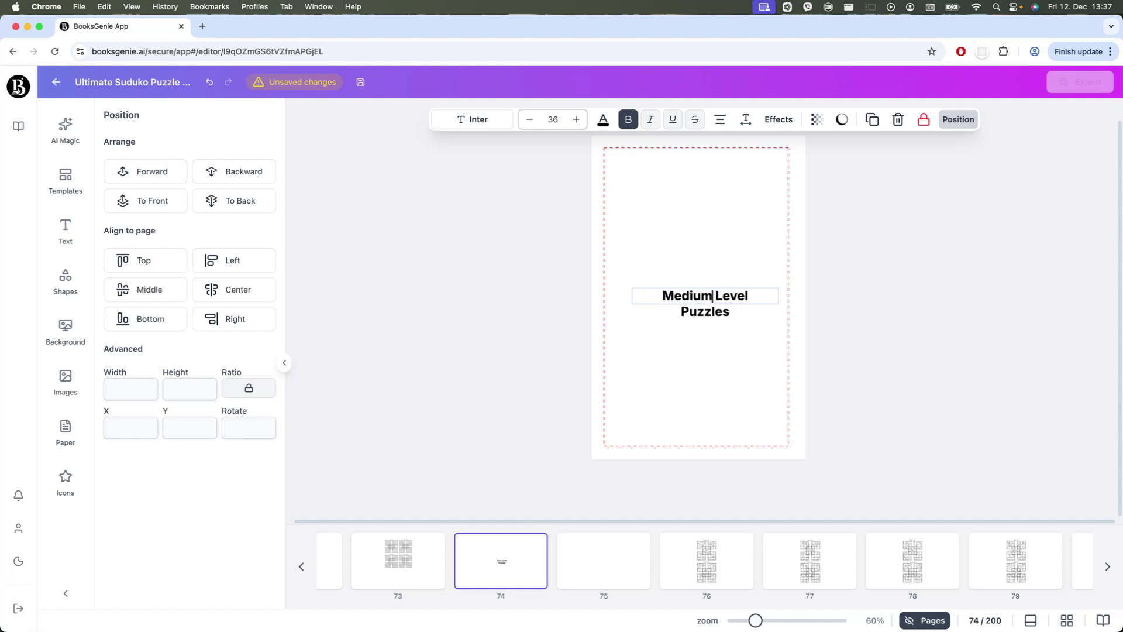
Step: Group the two Medium Level Puzzles lines and center the group vertically and horizontally on page 74
{"action": "left_click_drag", "start_coordinate": [759, 335], "coordinate": [535, 188]}
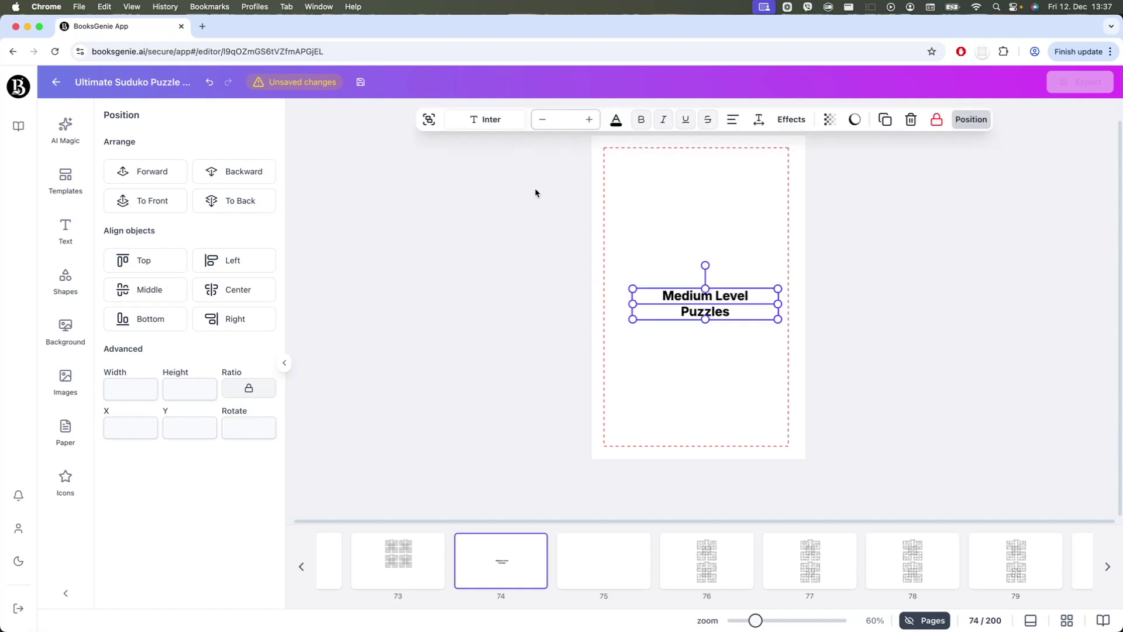
{"action": "left_click", "coordinate": [429, 119]}
{"action": "left_click", "coordinate": [146, 289]}
{"action": "left_click", "coordinate": [224, 297]}
{"action": "left_click", "coordinate": [803, 390]}
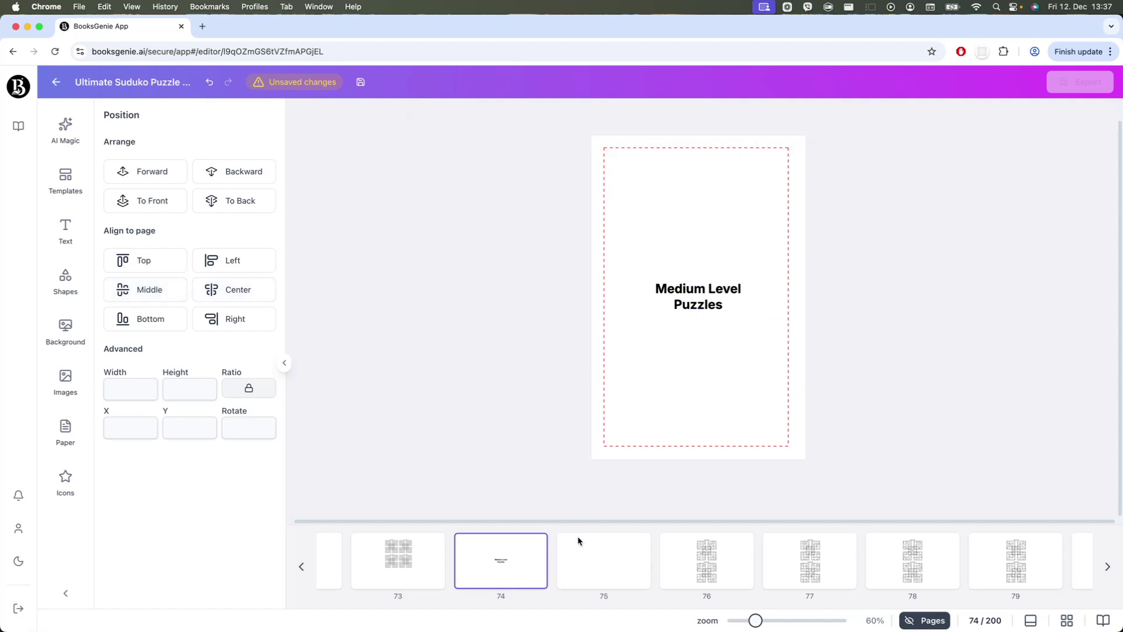
{"action": "scroll", "coordinate": [932, 587], "scroll_direction": "right", "scroll_amount": 20}
{"action": "scroll", "coordinate": [931, 586], "scroll_direction": "left", "scroll_amount": 20}
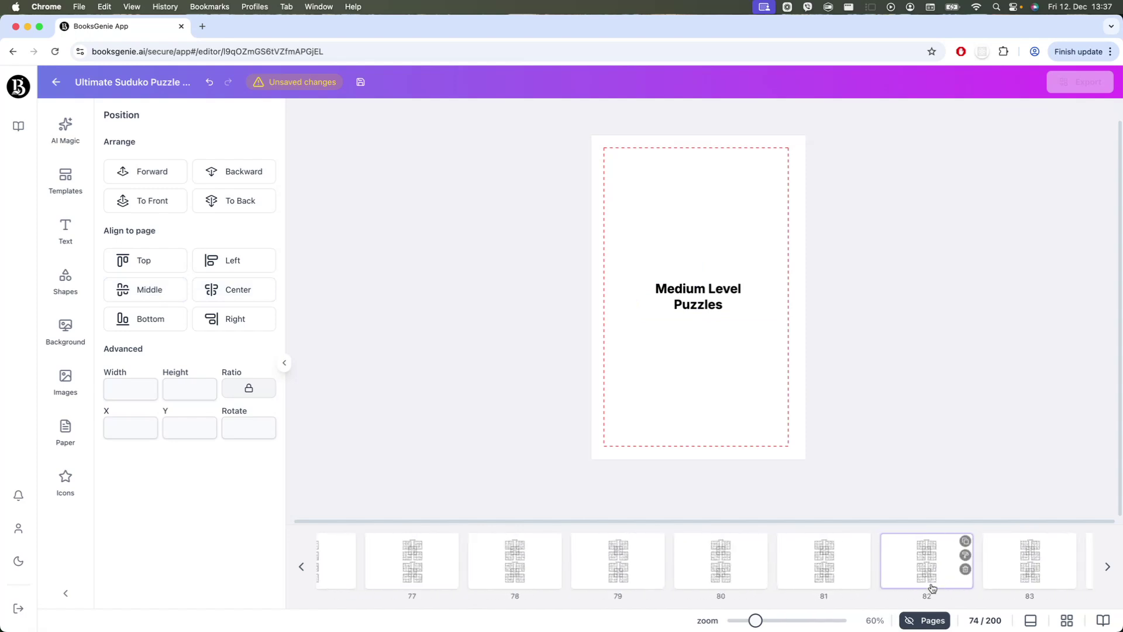
{"action": "scroll", "coordinate": [931, 587], "scroll_direction": "left", "scroll_amount": 10}
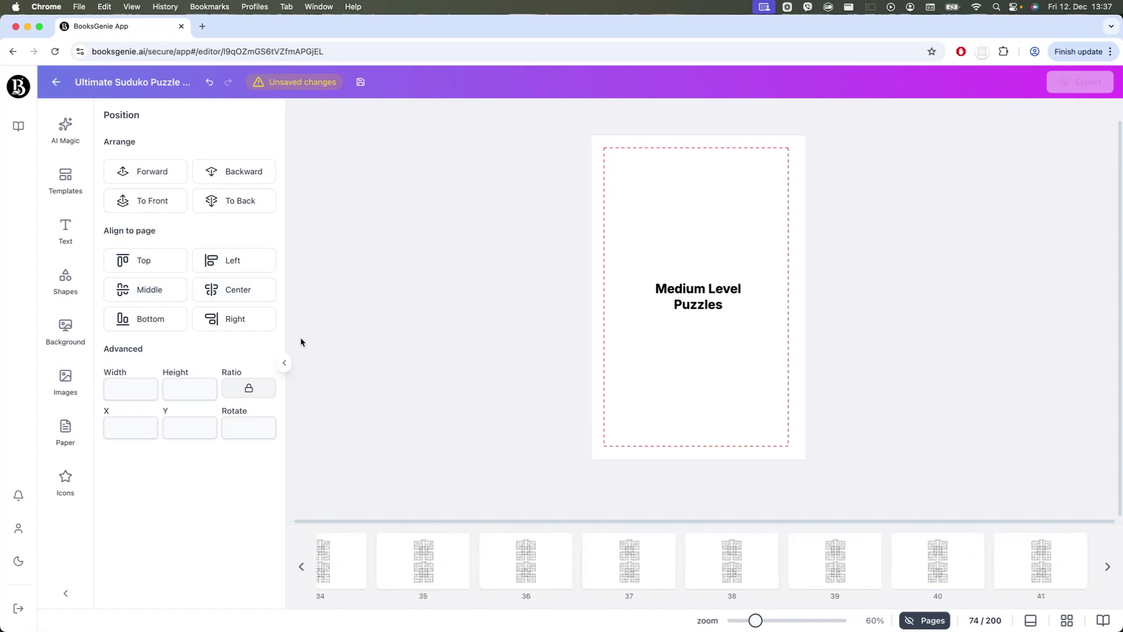
Step: Start a new Sudoku generation with the Samurai variant and Hard difficulty, and continue to the puzzle page setup
{"action": "left_click", "coordinate": [73, 126]}
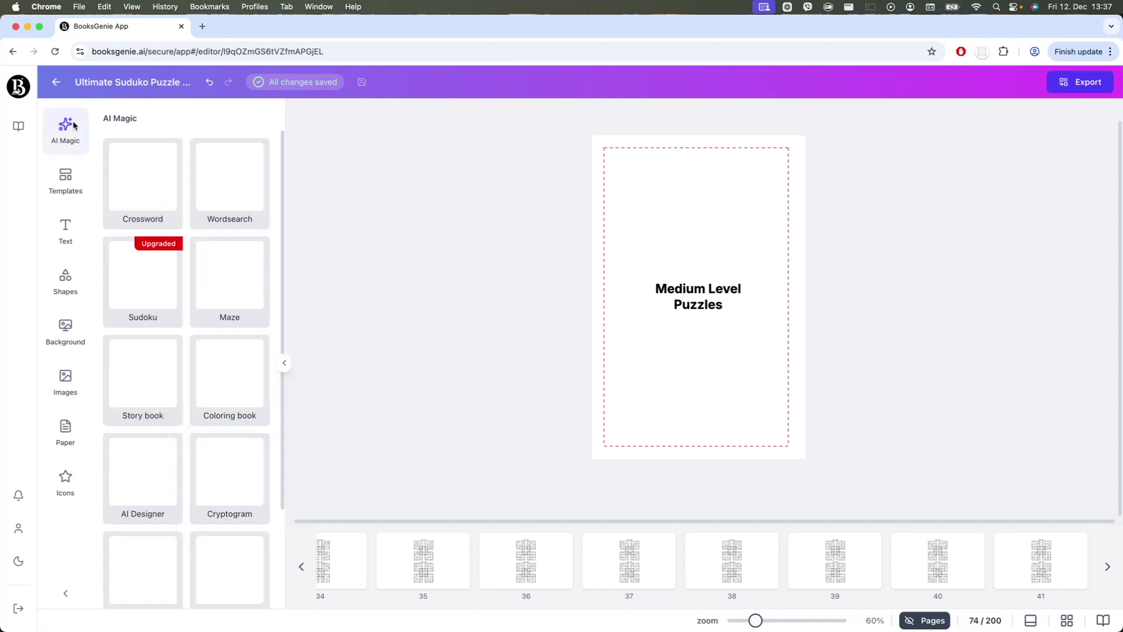
{"action": "left_click", "coordinate": [130, 276]}
{"action": "left_click", "coordinate": [500, 327]}
{"action": "left_click", "coordinate": [683, 402]}
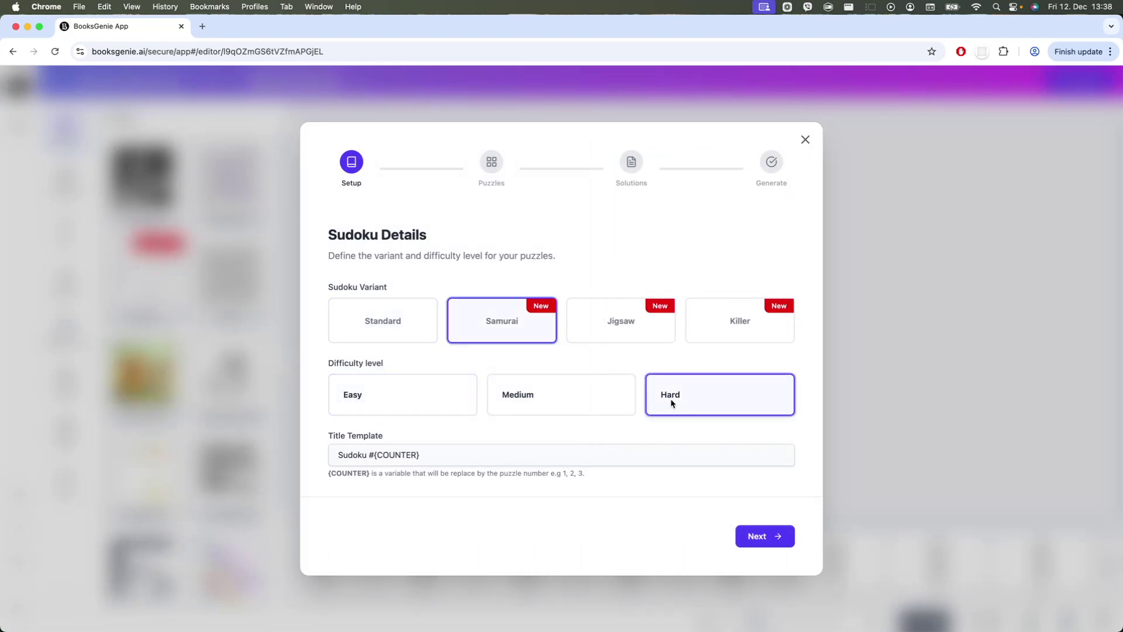
{"action": "left_click", "coordinate": [765, 537]}
Step: Choose the 1x2 layout with two puzzles per page for the hard puzzles
{"action": "scroll", "coordinate": [678, 462], "scroll_direction": "down", "scroll_amount": 10}
{"action": "scroll", "coordinate": [678, 462], "scroll_direction": "up", "scroll_amount": 8}
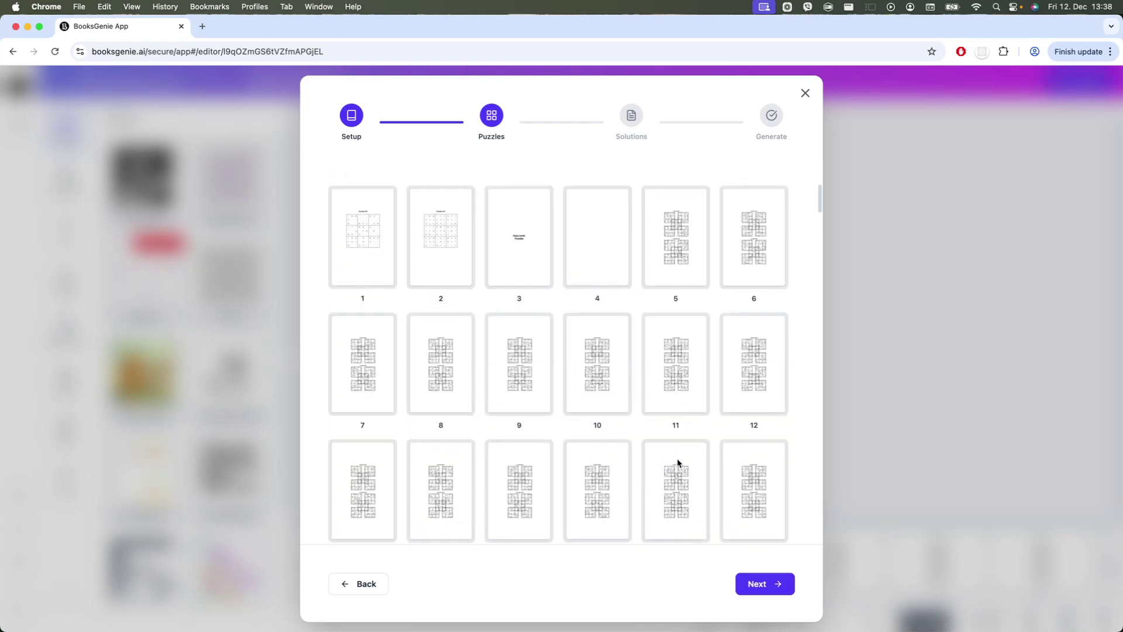
{"action": "scroll", "coordinate": [676, 458], "scroll_direction": "up", "scroll_amount": 3}
{"action": "left_click", "coordinate": [502, 256]}
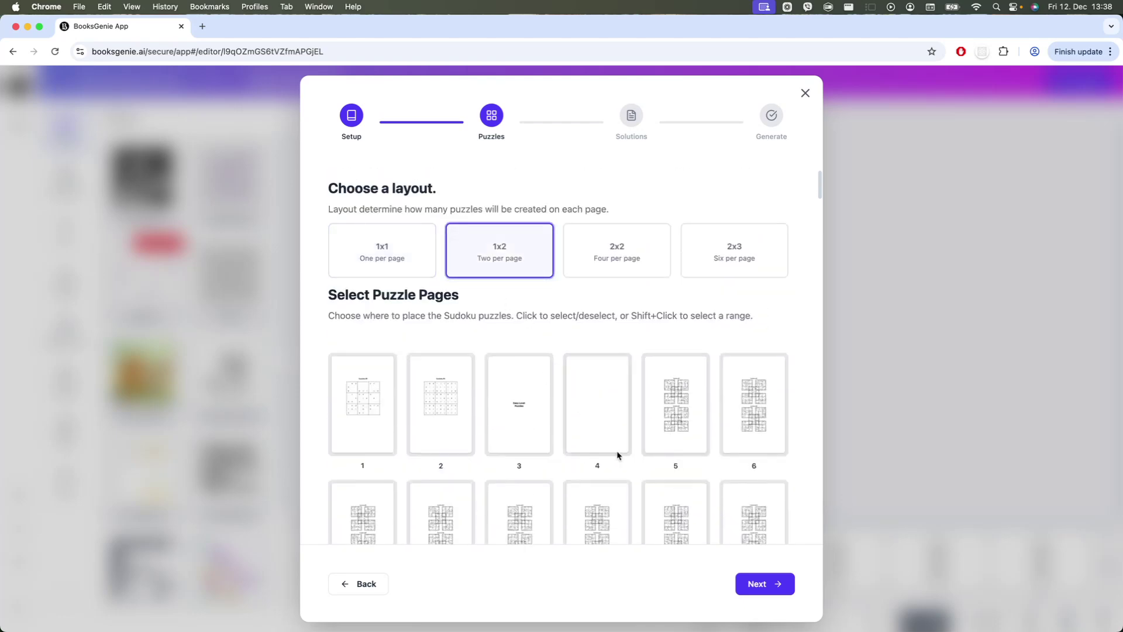
Step: Select blank page 148 as the first page of the hard puzzle range
{"action": "scroll", "coordinate": [701, 499], "scroll_direction": "down", "scroll_amount": 20}
{"action": "scroll", "coordinate": [701, 500], "scroll_direction": "down", "scroll_amount": 20}
{"action": "scroll", "coordinate": [700, 500], "scroll_direction": "down", "scroll_amount": 9}
{"action": "scroll", "coordinate": [701, 500], "scroll_direction": "up", "scroll_amount": 8}
{"action": "scroll", "coordinate": [700, 502], "scroll_direction": "up", "scroll_amount": 8}
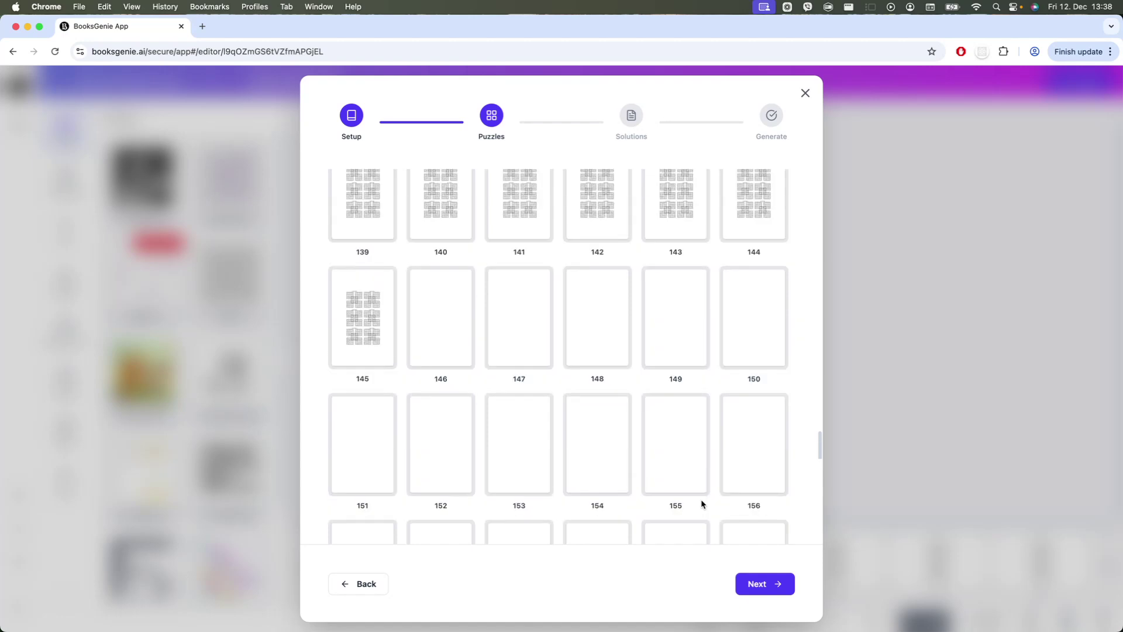
{"action": "left_click", "coordinate": [592, 349]}
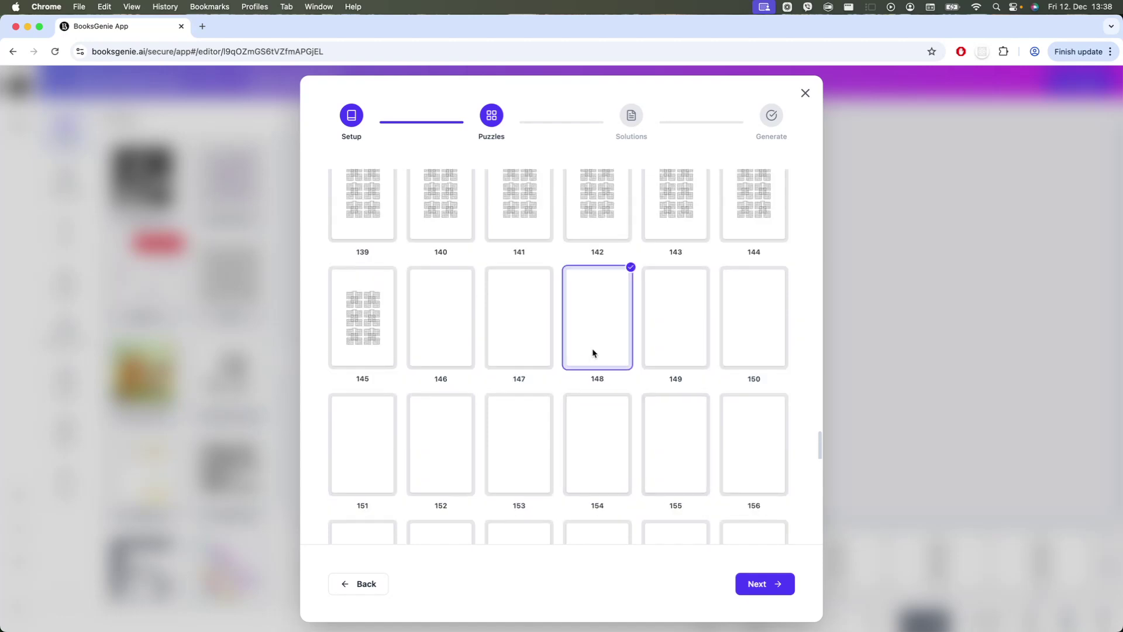
Step: Examine the blank pages from 148 to 200 to determine where the hard puzzle range should end
{"action": "scroll", "coordinate": [696, 440], "scroll_direction": "down", "scroll_amount": 3}
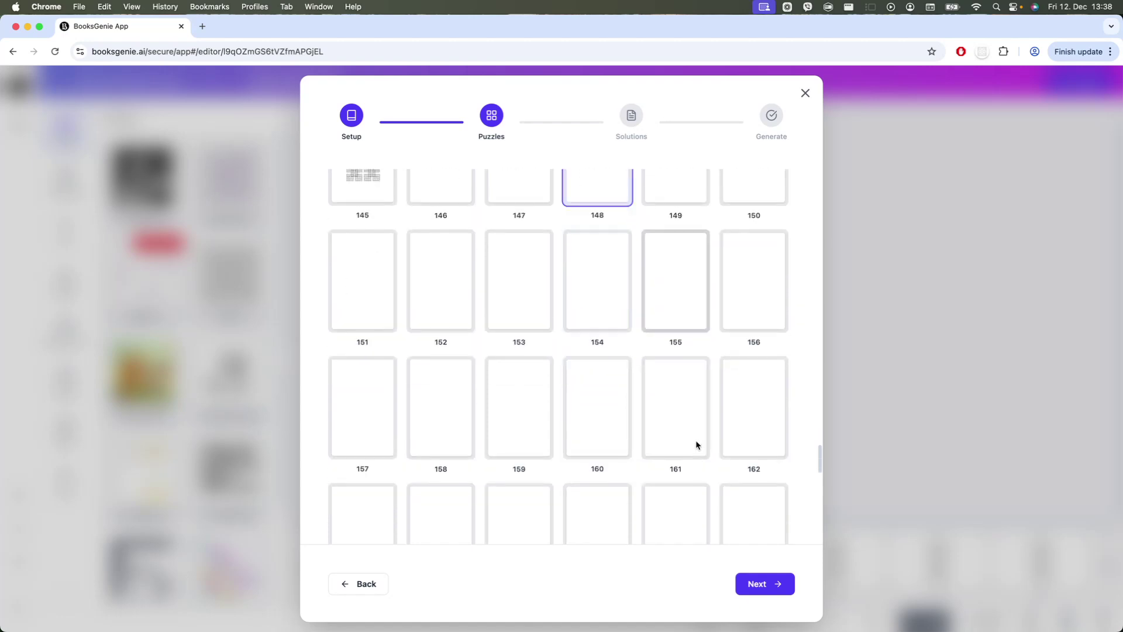
{"action": "scroll", "coordinate": [696, 441], "scroll_direction": "down", "scroll_amount": 1}
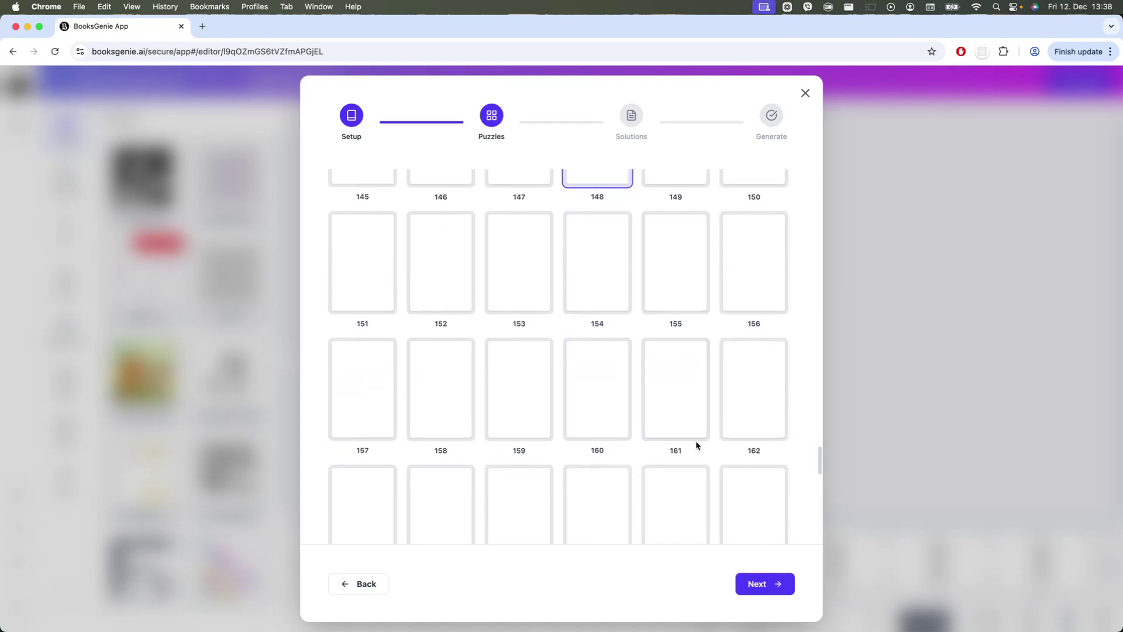
{"action": "scroll", "coordinate": [696, 444], "scroll_direction": "down", "scroll_amount": 1}
{"action": "left_click", "coordinate": [733, 402], "text": "shift"}
{"action": "scroll", "coordinate": [680, 453], "scroll_direction": "down", "scroll_amount": 6}
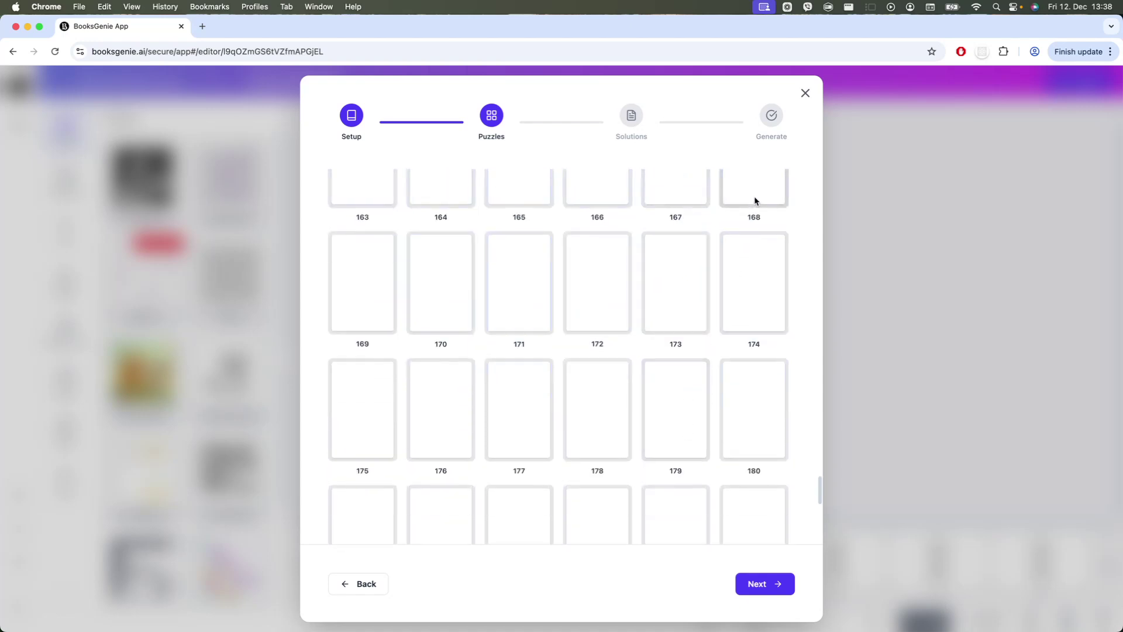
{"action": "scroll", "coordinate": [707, 471], "scroll_direction": "down", "scroll_amount": 4}
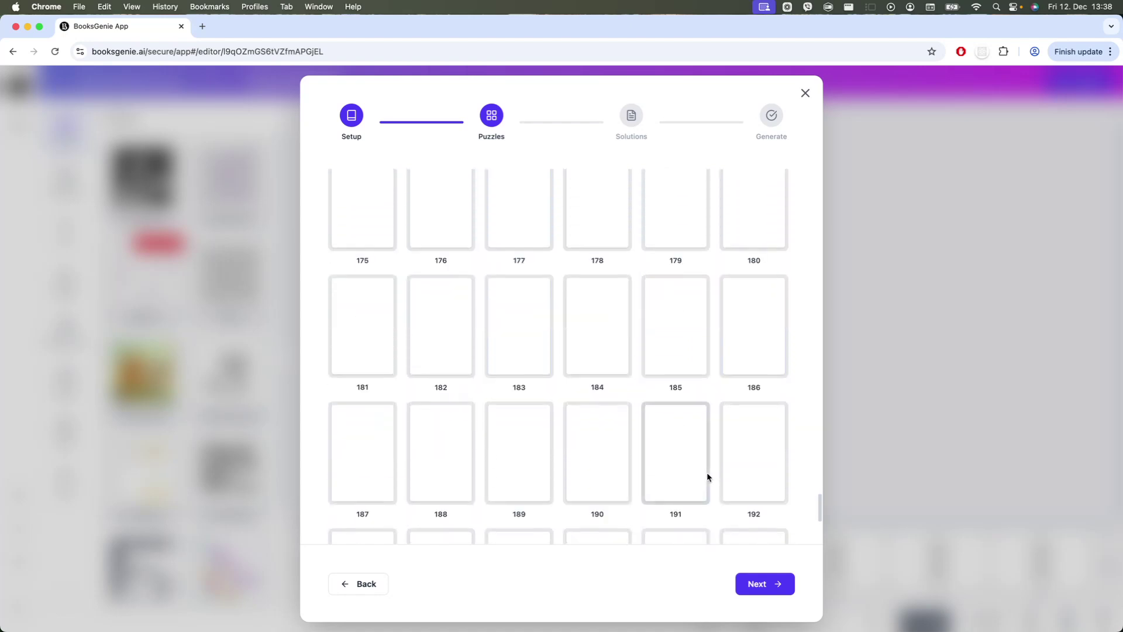
{"action": "scroll", "coordinate": [706, 472], "scroll_direction": "up", "scroll_amount": 1}
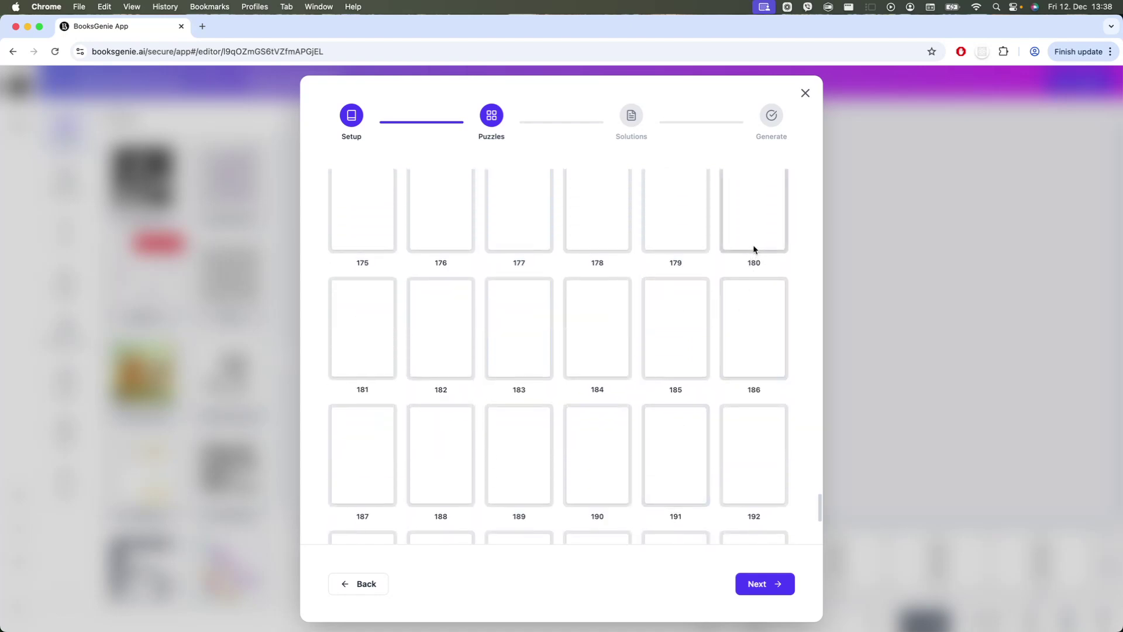
{"action": "scroll", "coordinate": [706, 484], "scroll_direction": "down", "scroll_amount": 4}
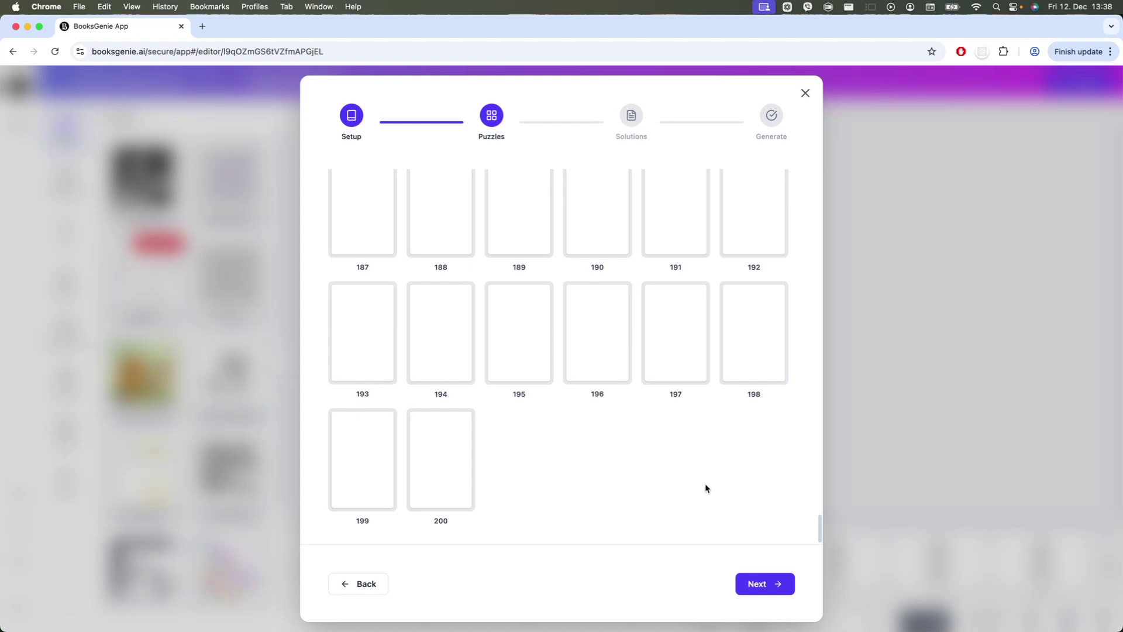
Step: Continue from the puzzle page selection to the solutions setup and choose the 2x3 layout with six solutions per page
{"action": "scroll", "coordinate": [705, 487], "scroll_direction": "up", "scroll_amount": 9}
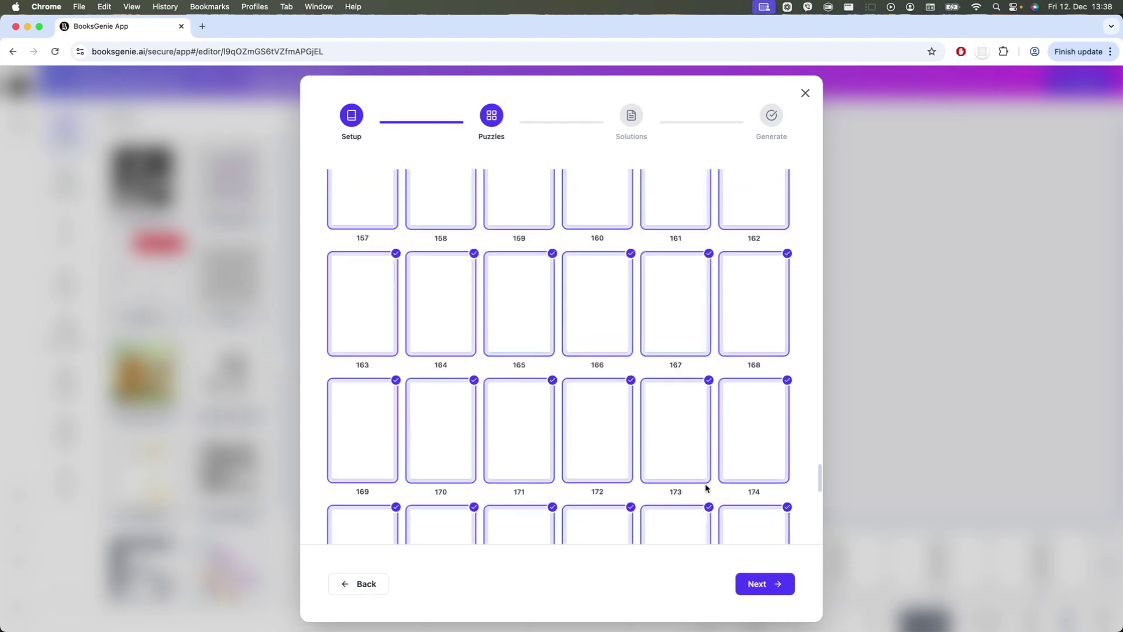
{"action": "scroll", "coordinate": [705, 485], "scroll_direction": "up", "scroll_amount": 10}
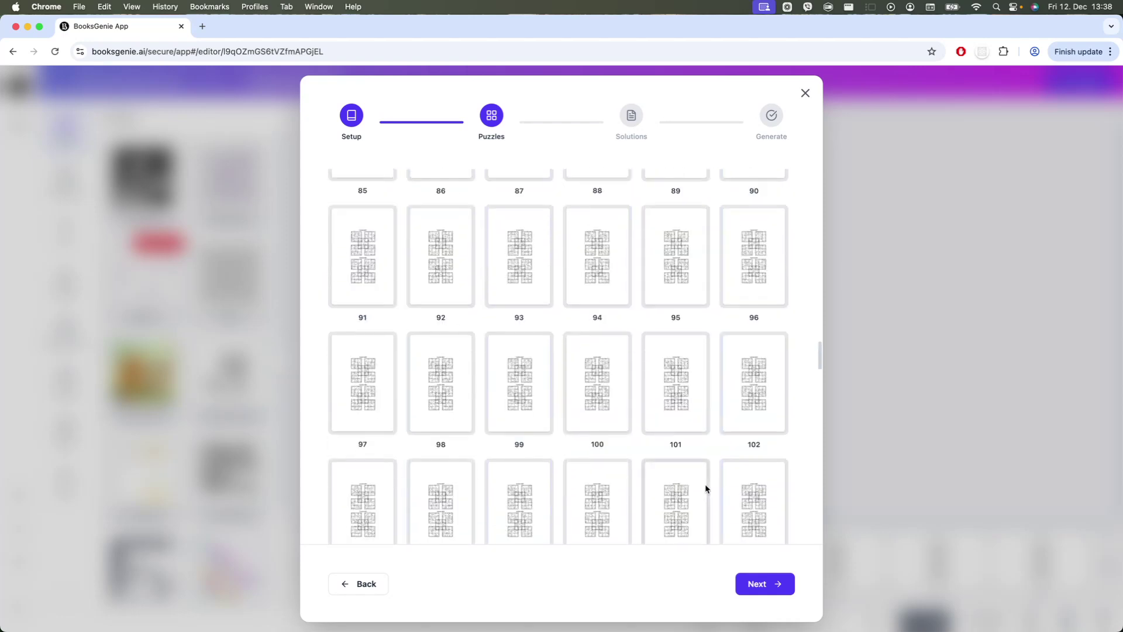
{"action": "left_click", "coordinate": [760, 585]}
{"action": "scroll", "coordinate": [632, 421], "scroll_direction": "up", "scroll_amount": 10}
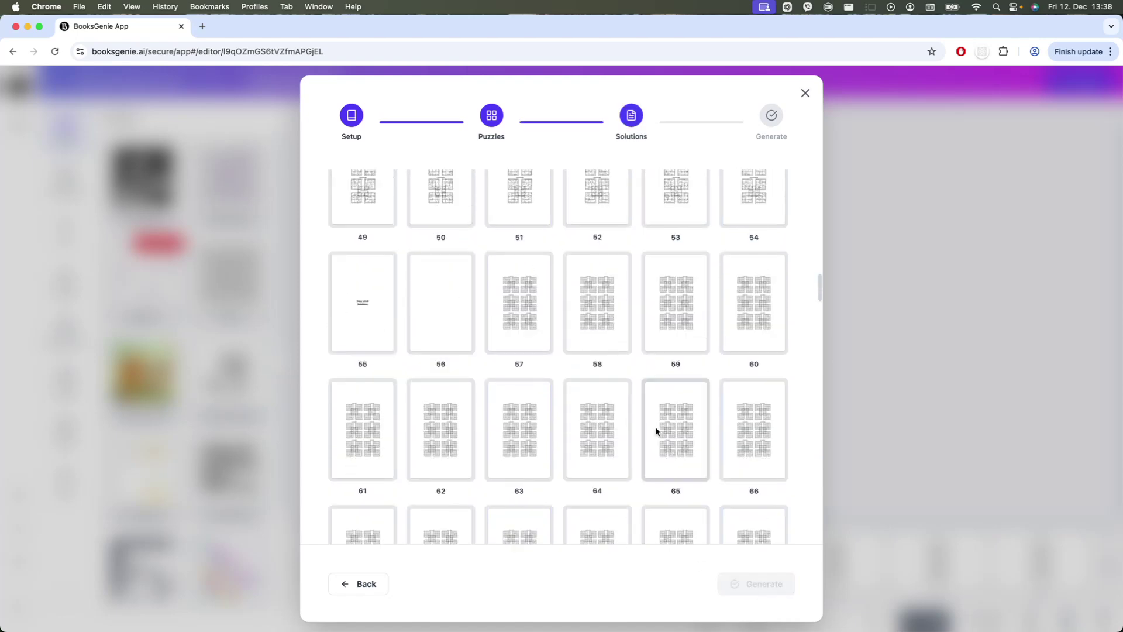
{"action": "scroll", "coordinate": [666, 434], "scroll_direction": "up", "scroll_amount": 5}
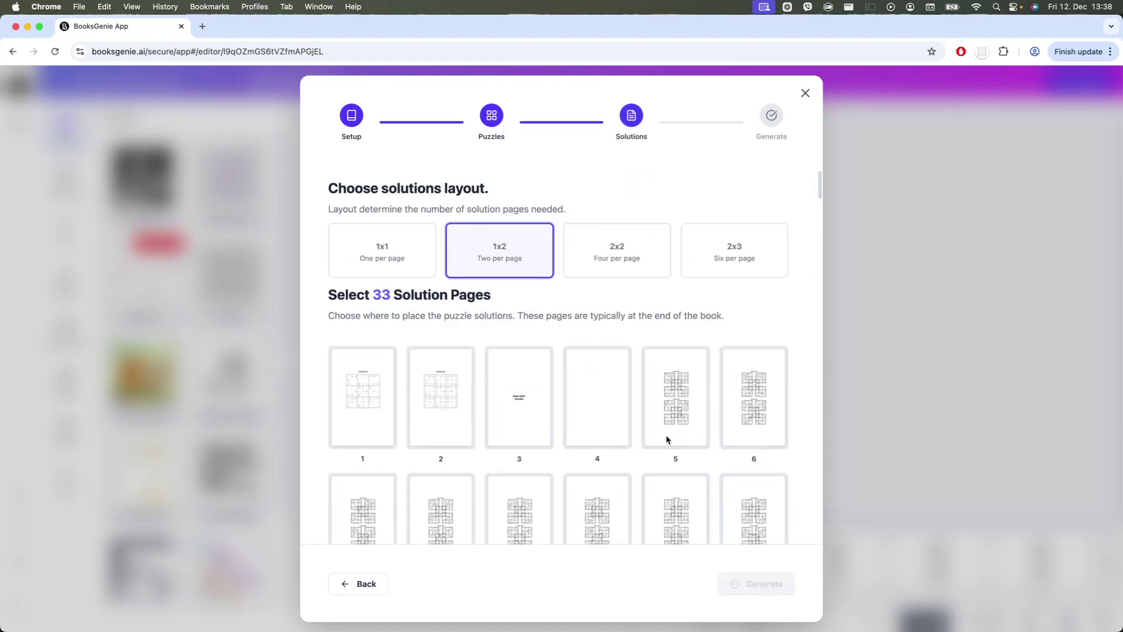
{"action": "left_click", "coordinate": [727, 271]}
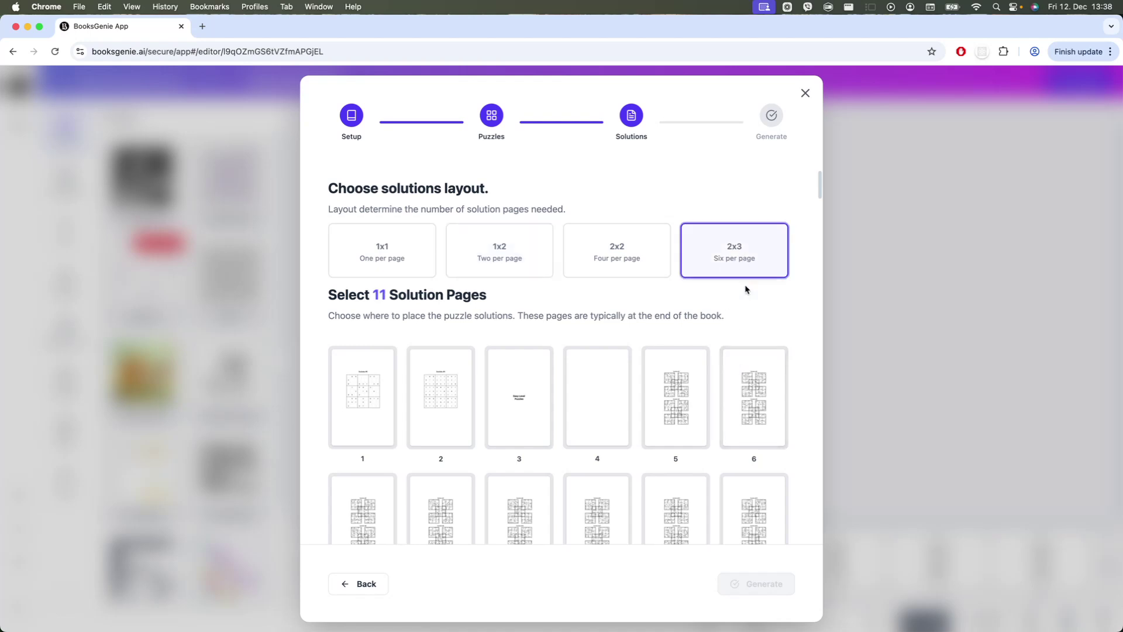
Step: Select pages 183 through 198 as the placement range for the solution pages
{"action": "scroll", "coordinate": [746, 384], "scroll_direction": "down", "scroll_amount": 20}
{"action": "scroll", "coordinate": [751, 385], "scroll_direction": "up", "scroll_amount": 5}
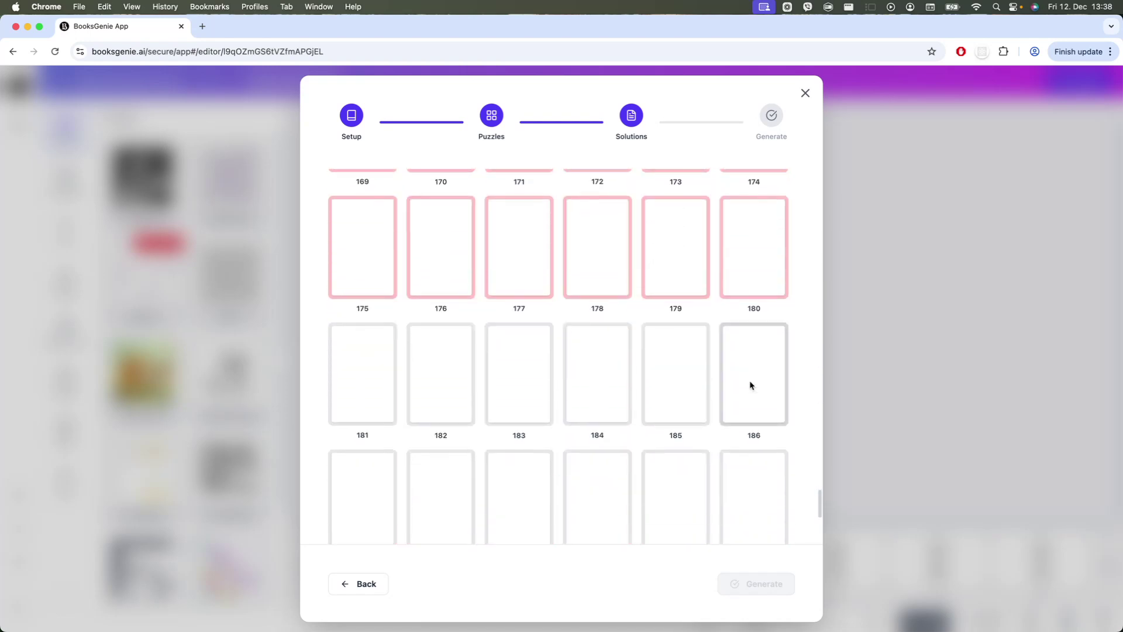
{"action": "scroll", "coordinate": [751, 385], "scroll_direction": "down", "scroll_amount": 1}
{"action": "left_click", "coordinate": [516, 329]}
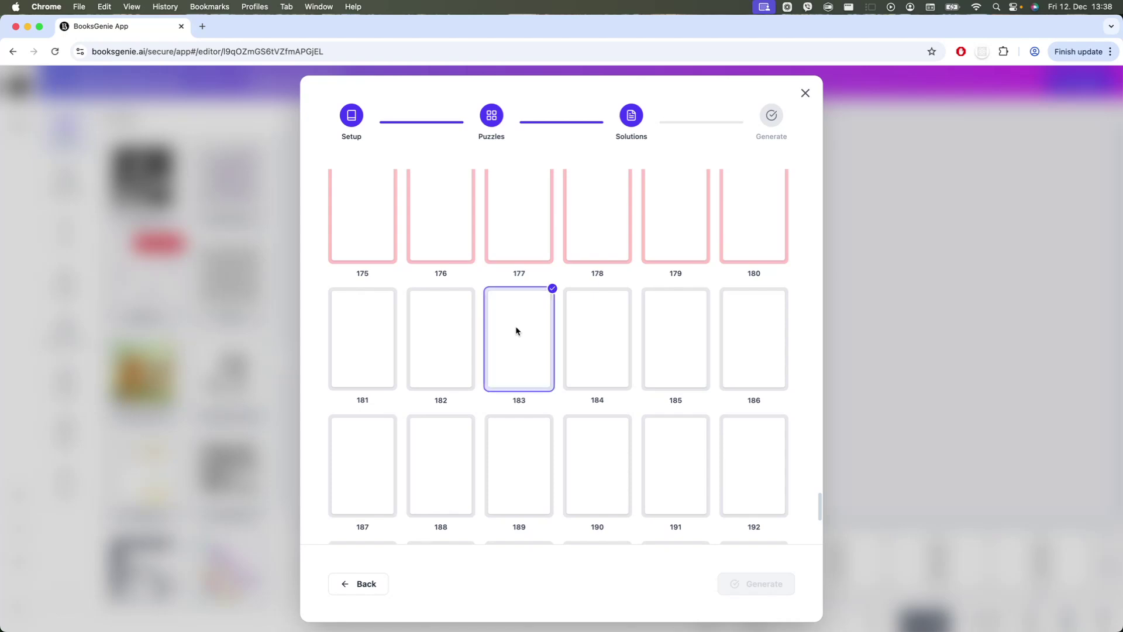
{"action": "scroll", "coordinate": [519, 340], "scroll_direction": "down", "scroll_amount": 3}
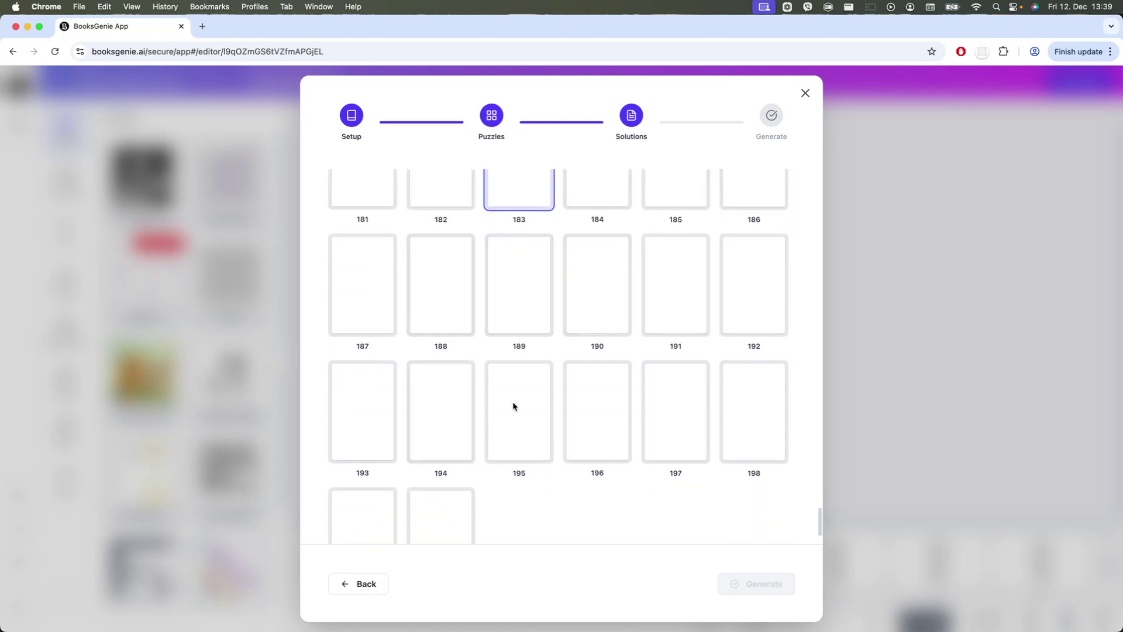
{"action": "left_click", "coordinate": [735, 428], "text": "shift"}
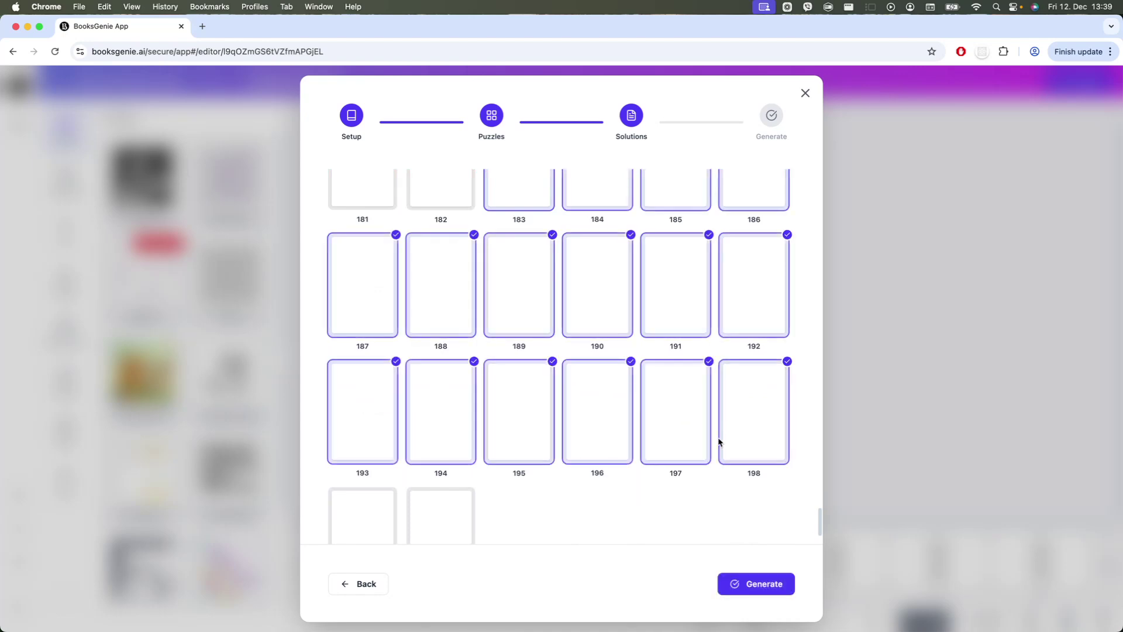
Step: Check the reserved puzzle and solution pages, and generate the sudoku puzzles with their solutions
{"action": "scroll", "coordinate": [702, 498], "scroll_direction": "up", "scroll_amount": 2}
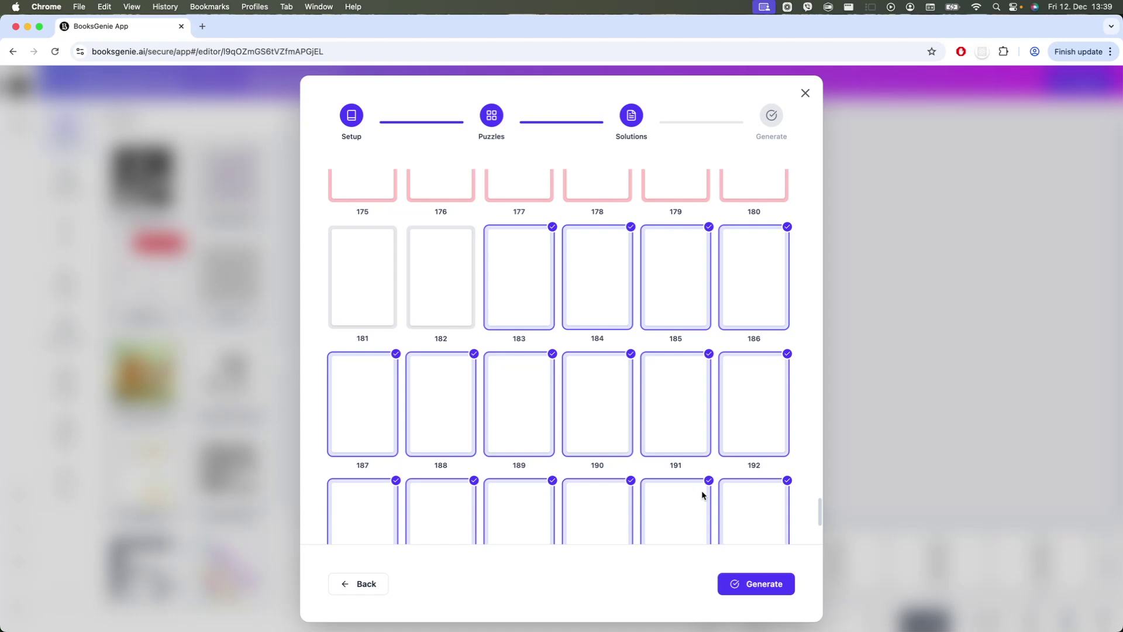
{"action": "scroll", "coordinate": [701, 495], "scroll_direction": "up", "scroll_amount": 8}
{"action": "scroll", "coordinate": [702, 495], "scroll_direction": "up", "scroll_amount": 4}
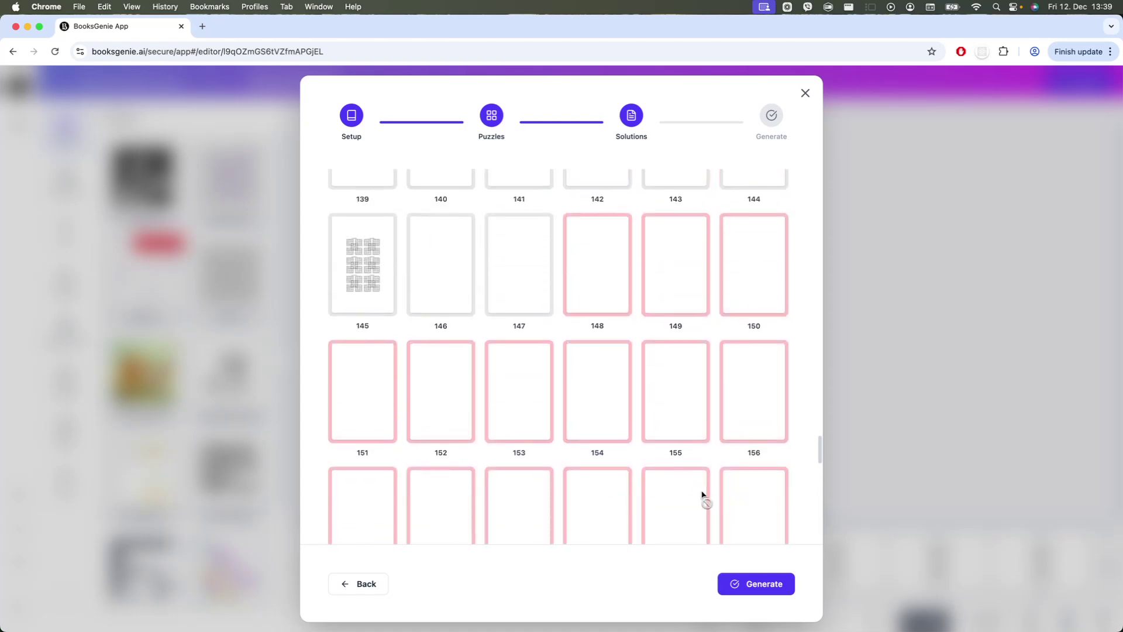
{"action": "left_click", "coordinate": [752, 587]}
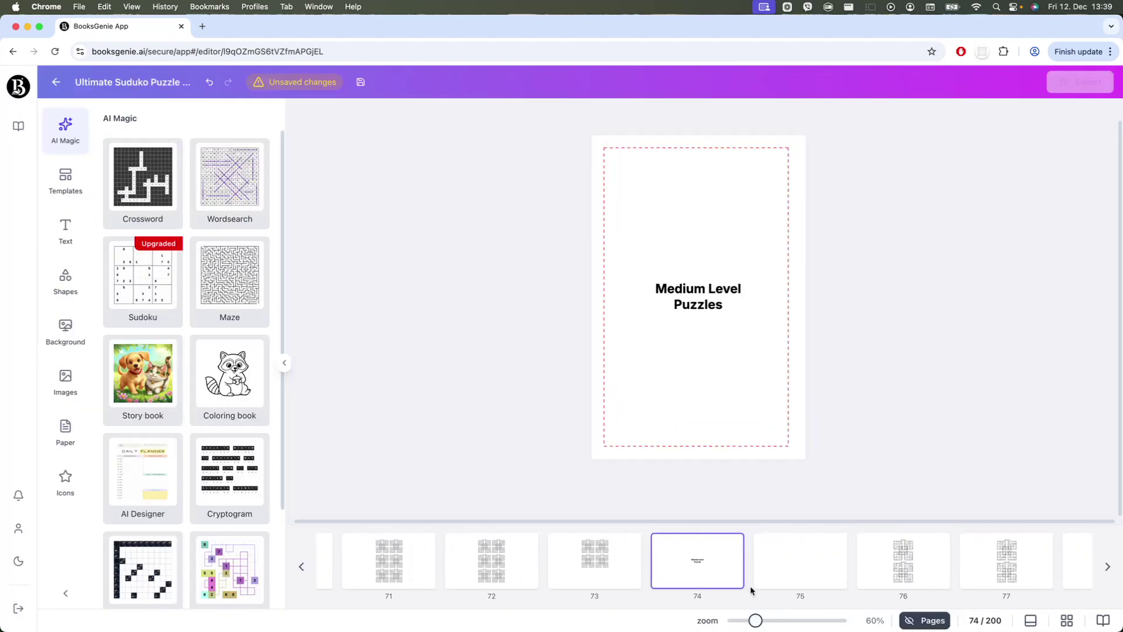
Step: Paste the copied "Easy Level Puzzles" heading onto blank page 181 and ungroup its two text lines
{"action": "scroll", "coordinate": [751, 591], "scroll_direction": "right", "scroll_amount": 15}
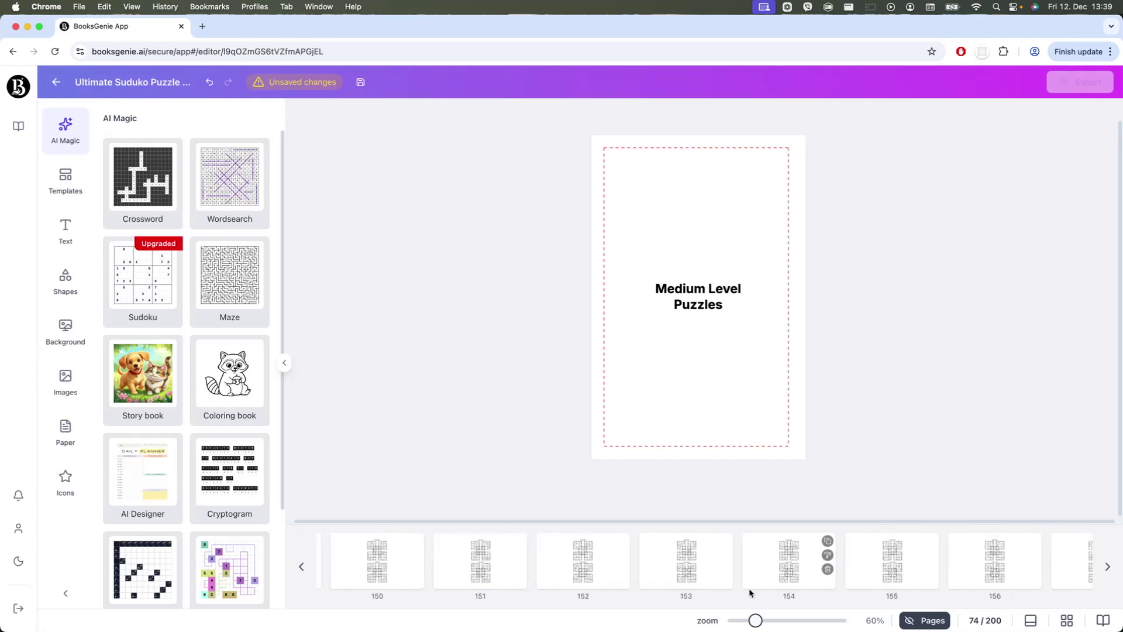
{"action": "scroll", "coordinate": [750, 593], "scroll_direction": "right", "scroll_amount": 8}
{"action": "scroll", "coordinate": [749, 593], "scroll_direction": "left", "scroll_amount": 2}
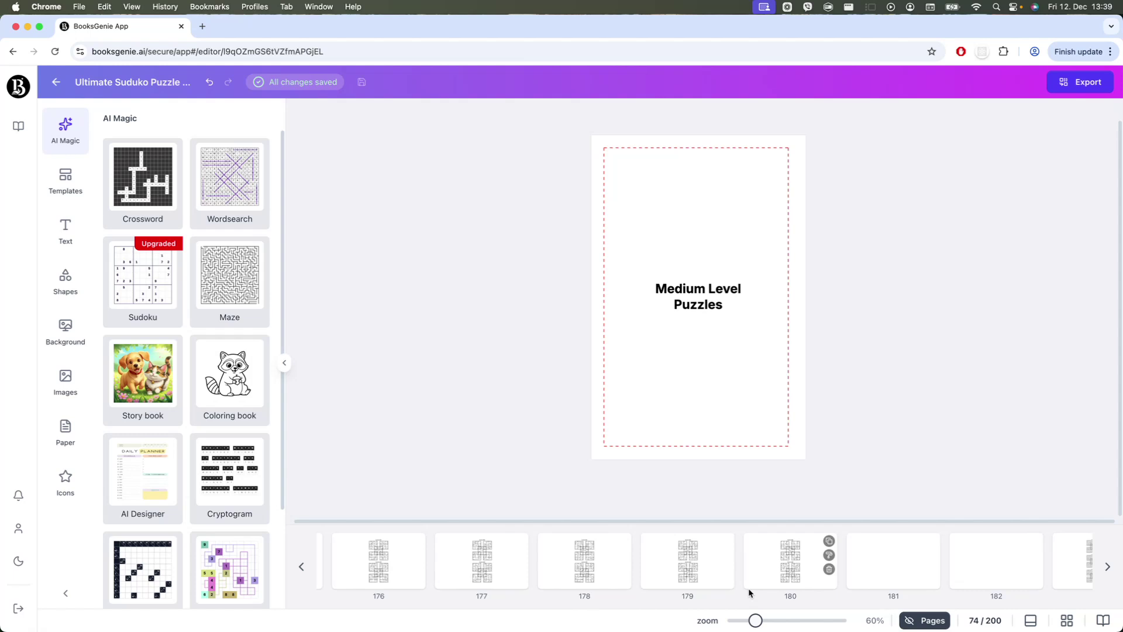
{"action": "scroll", "coordinate": [749, 592], "scroll_direction": "right", "scroll_amount": 1}
{"action": "left_click", "coordinate": [876, 575]}
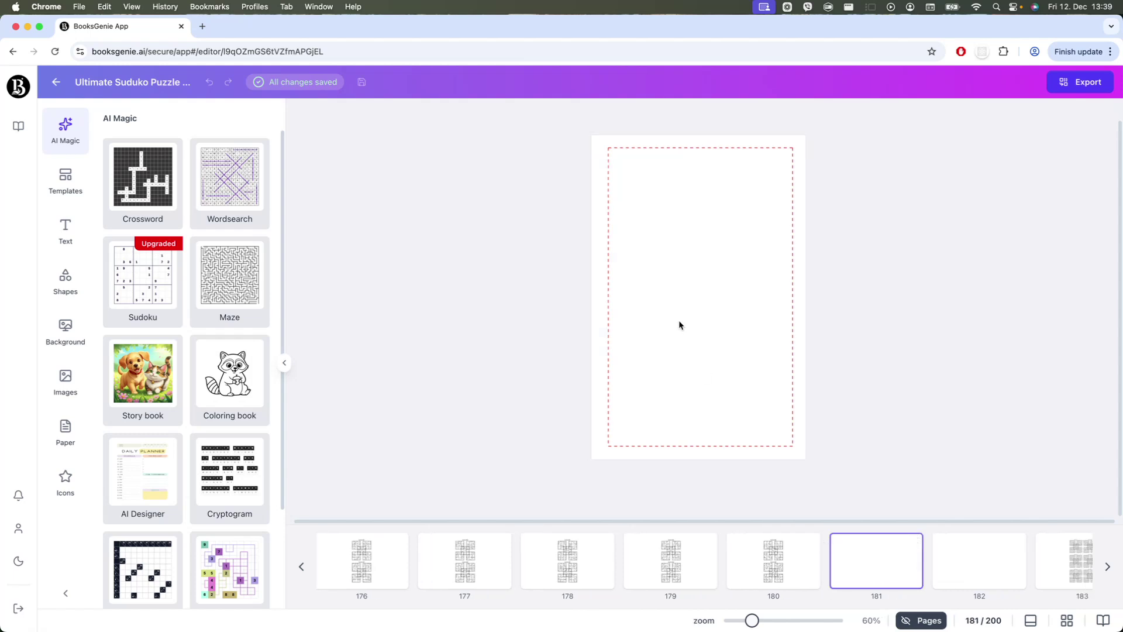
{"action": "key", "text": "super+v"}
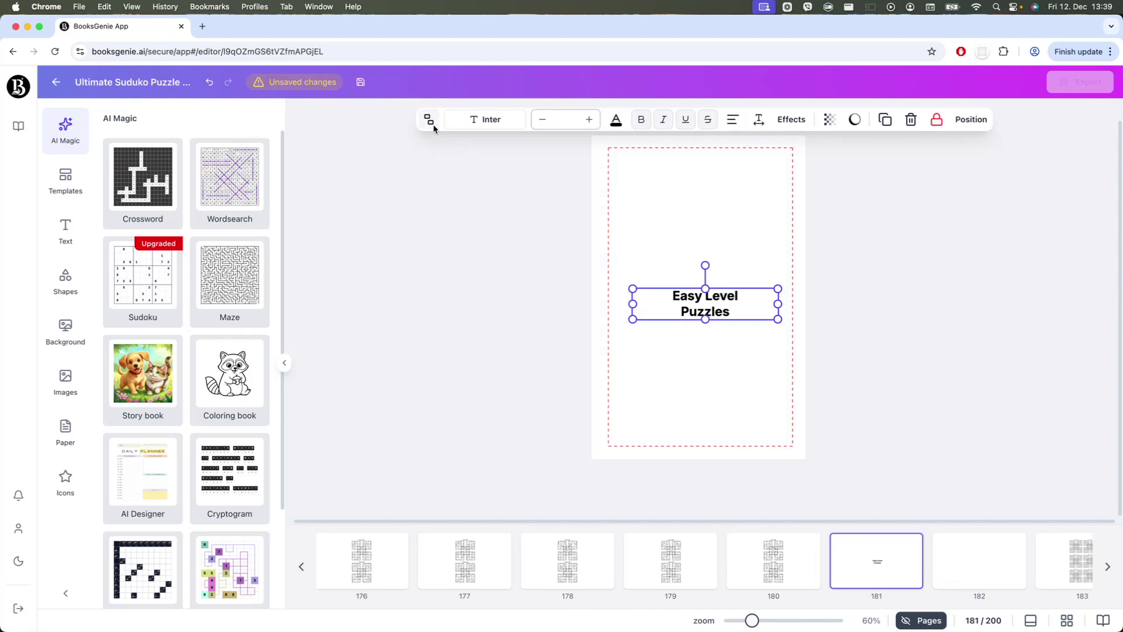
{"action": "left_click", "coordinate": [676, 321]}
Step: Change the heading on page 181 to read "Expert Level Solutions"
{"action": "left_click", "coordinate": [682, 296]}
{"action": "double_click", "coordinate": [682, 296]}
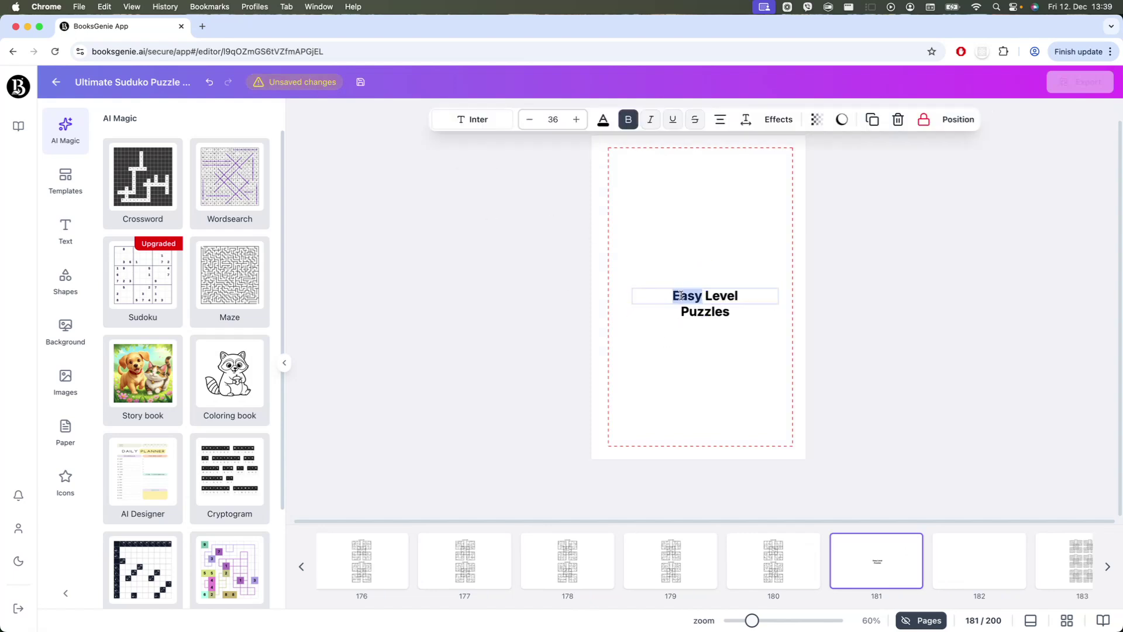
{"action": "type", "text": "Hard"}
{"action": "double_click", "coordinate": [685, 298]}
{"action": "type", "text": "Expert"}
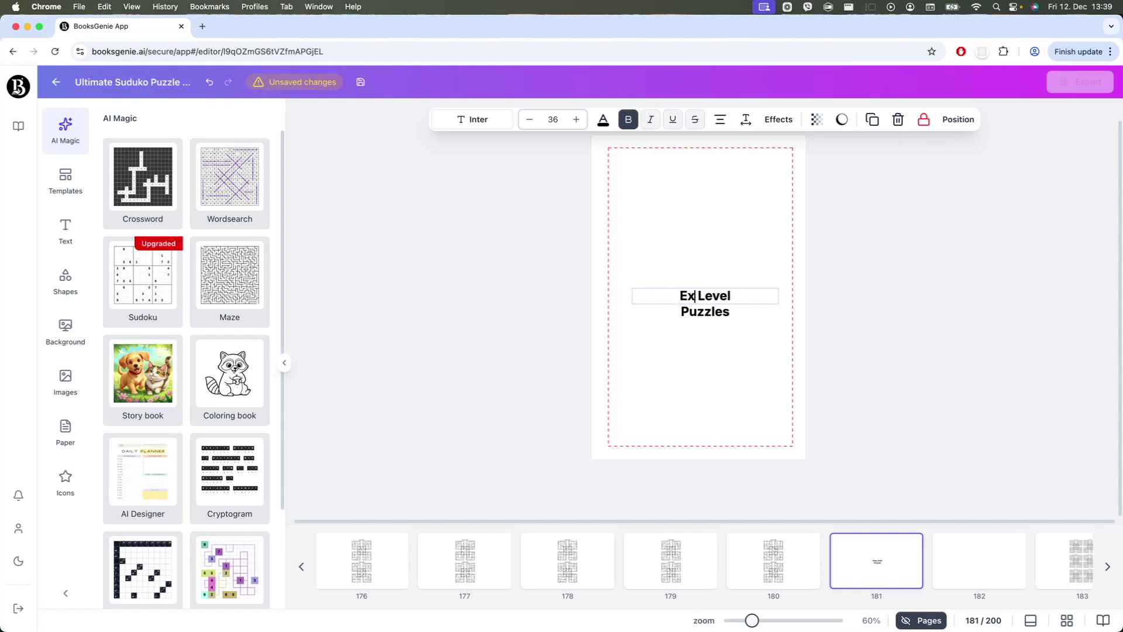
{"action": "double_click", "coordinate": [708, 313]}
{"action": "type", "text": "Solutions"}
{"action": "left_click", "coordinate": [747, 346]}
Step: Group the two heading lines on page 181 and align them to the middle and center of the page
{"action": "left_click", "coordinate": [705, 304]}
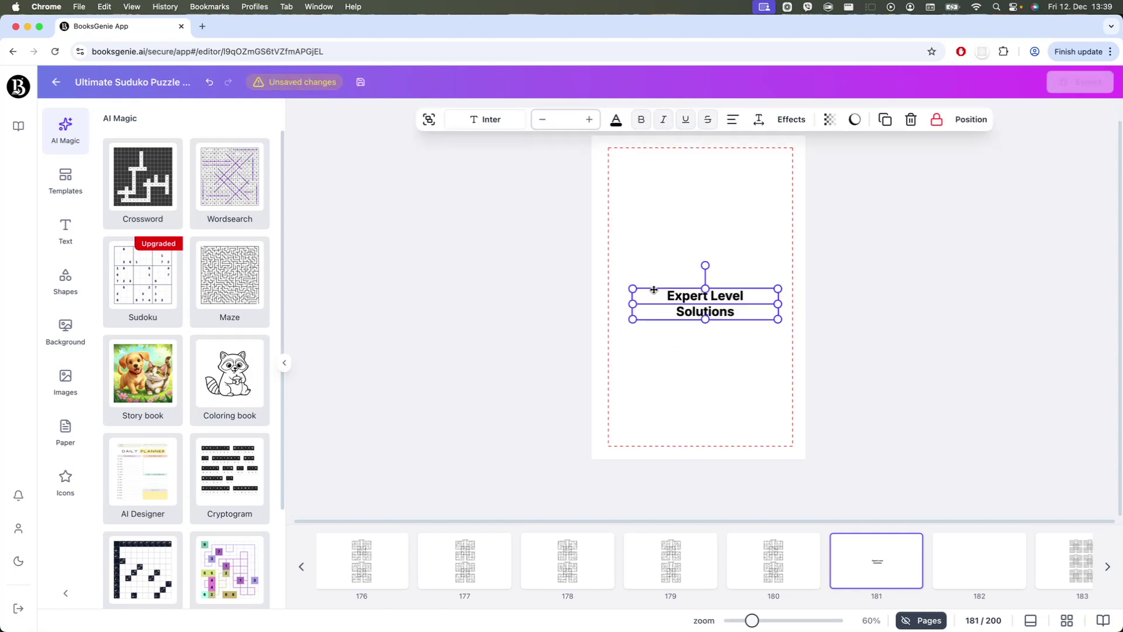
{"action": "left_click", "coordinate": [968, 120]}
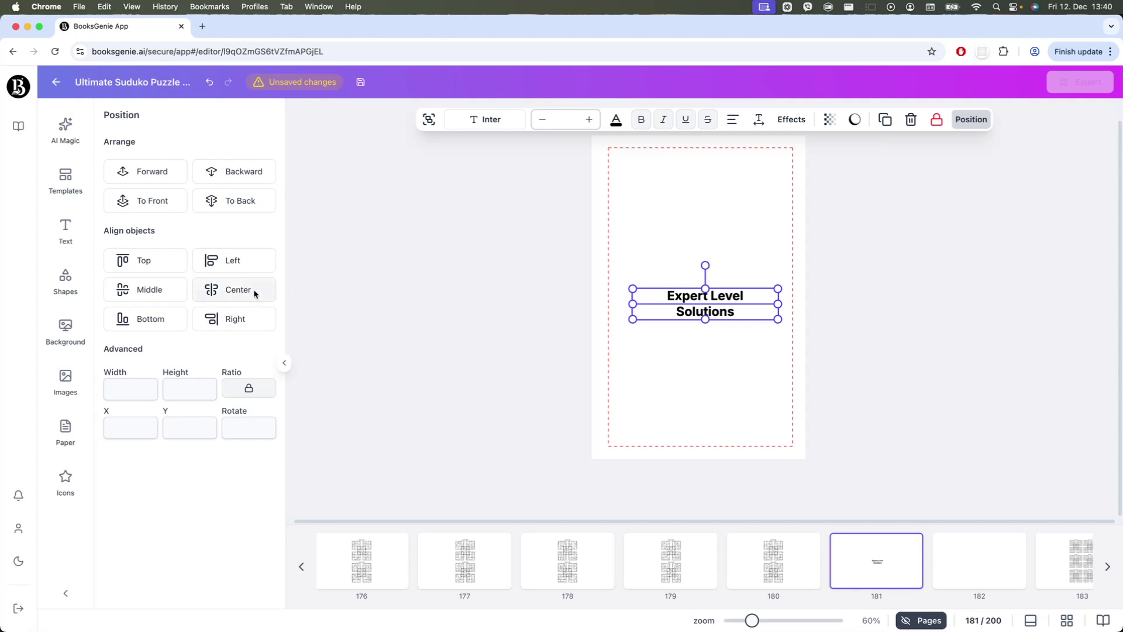
{"action": "left_click", "coordinate": [429, 119]}
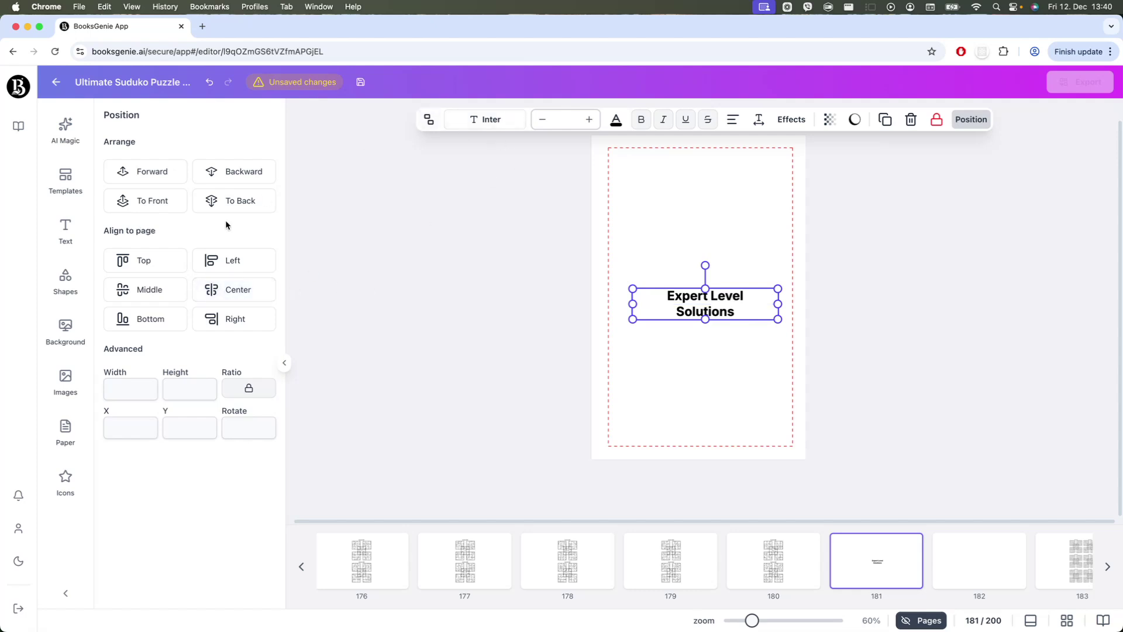
{"action": "left_click", "coordinate": [150, 293]}
{"action": "left_click", "coordinate": [230, 290]}
{"action": "left_click", "coordinate": [615, 277]}
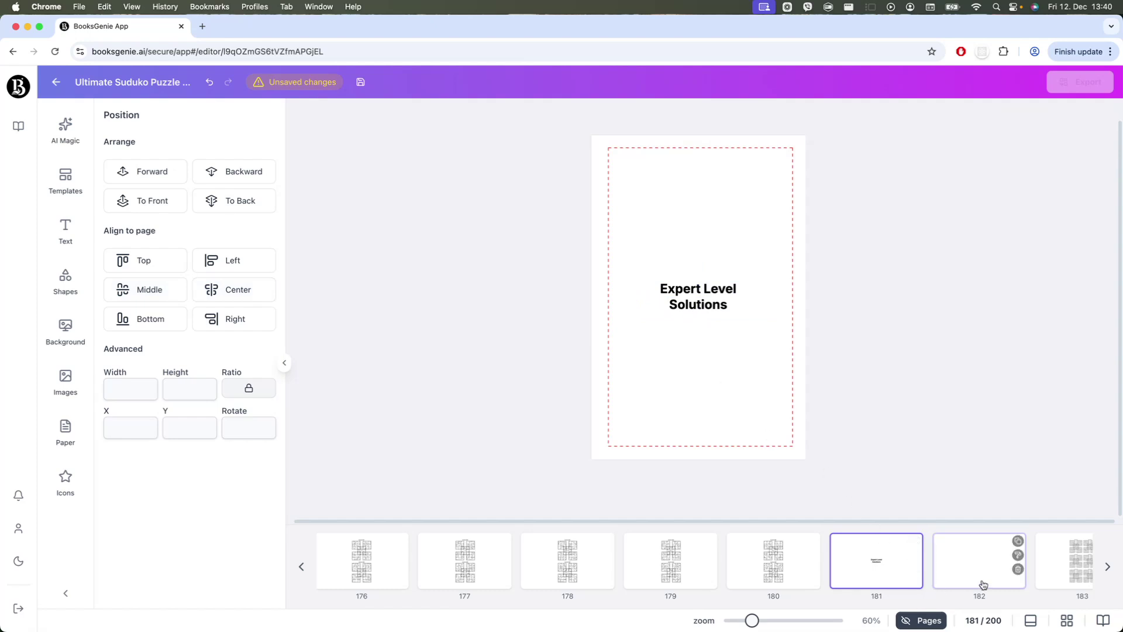
Step: Paste the copied "Easy Level Puzzles" heading onto blank page 146 and ungroup its two text lines
{"action": "scroll", "coordinate": [713, 568], "scroll_direction": "left", "scroll_amount": 5}
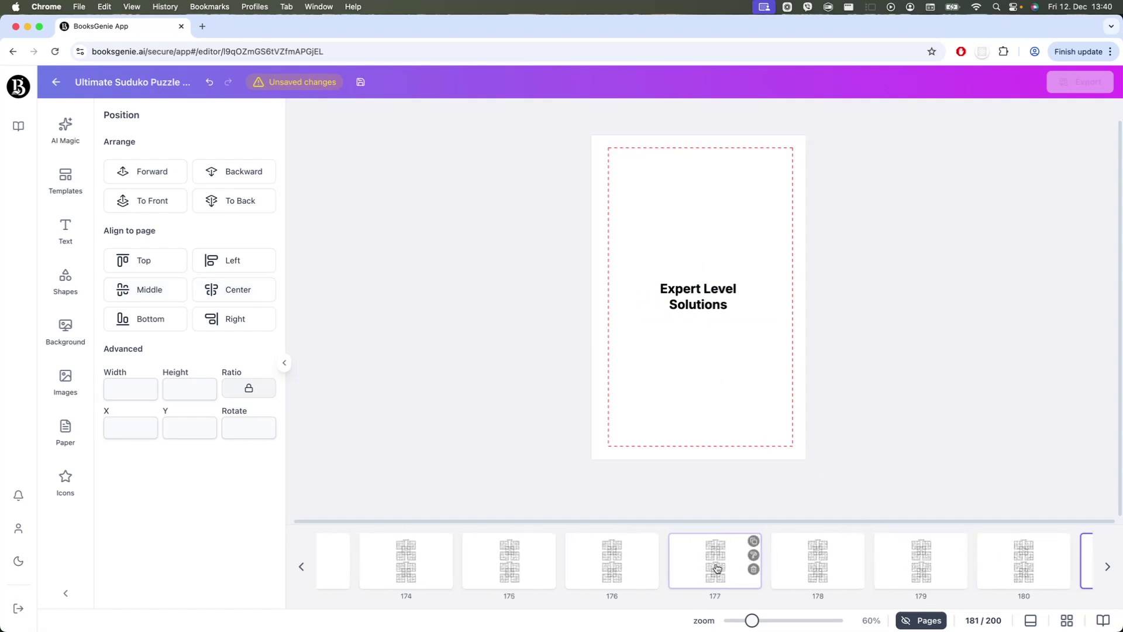
{"action": "scroll", "coordinate": [717, 567], "scroll_direction": "left", "scroll_amount": 12}
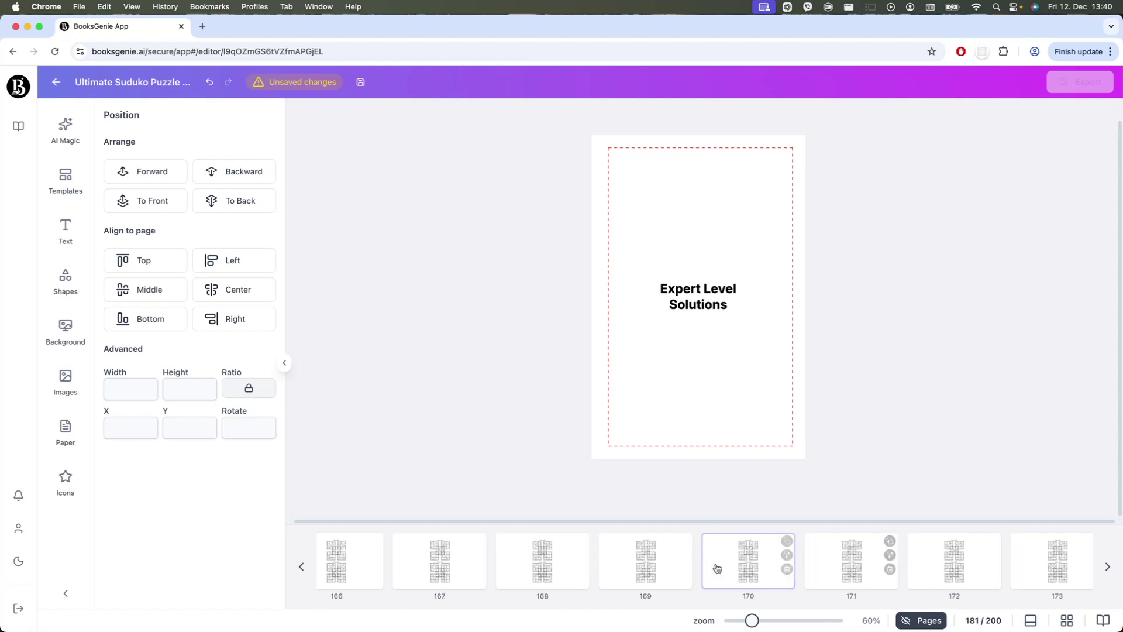
{"action": "scroll", "coordinate": [717, 567], "scroll_direction": "left", "scroll_amount": 10}
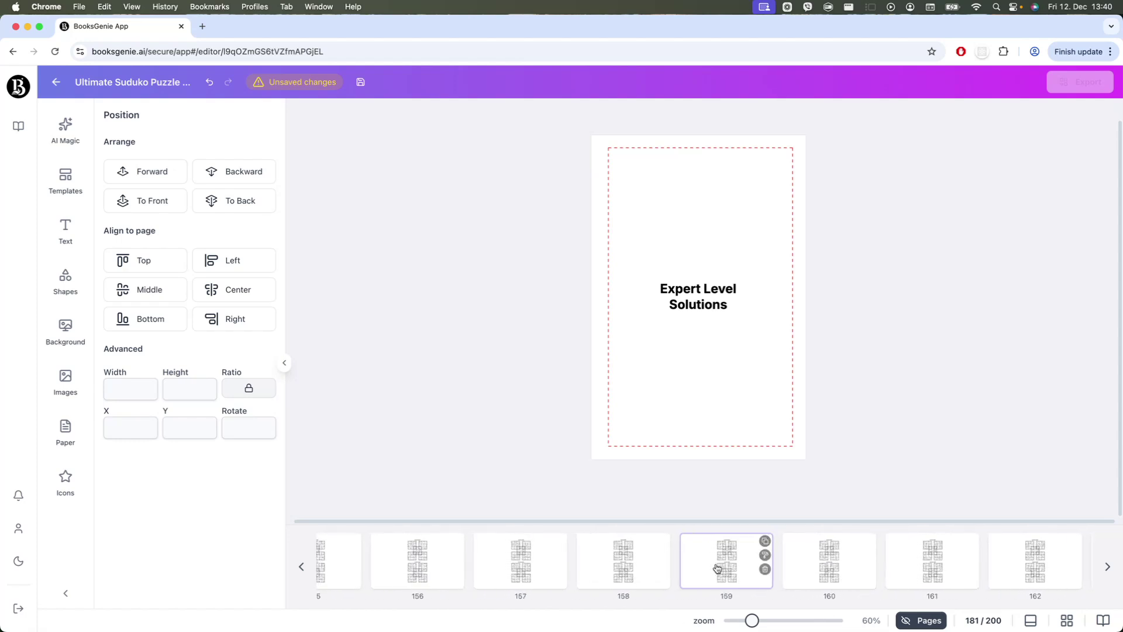
{"action": "scroll", "coordinate": [717, 568], "scroll_direction": "left", "scroll_amount": 4}
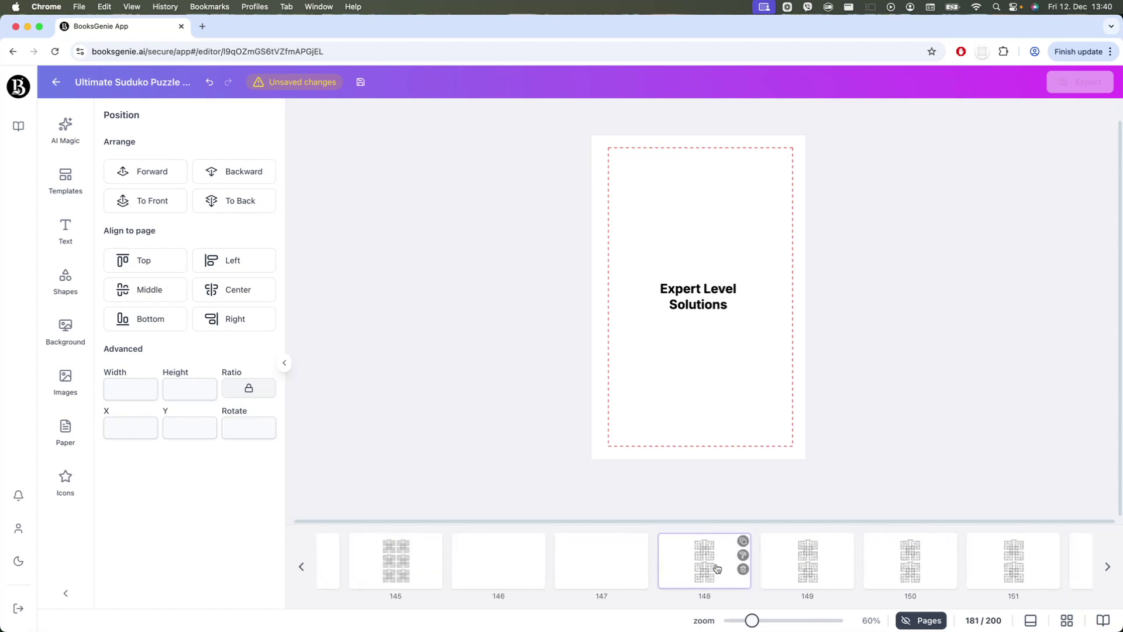
{"action": "left_click", "coordinate": [562, 563]}
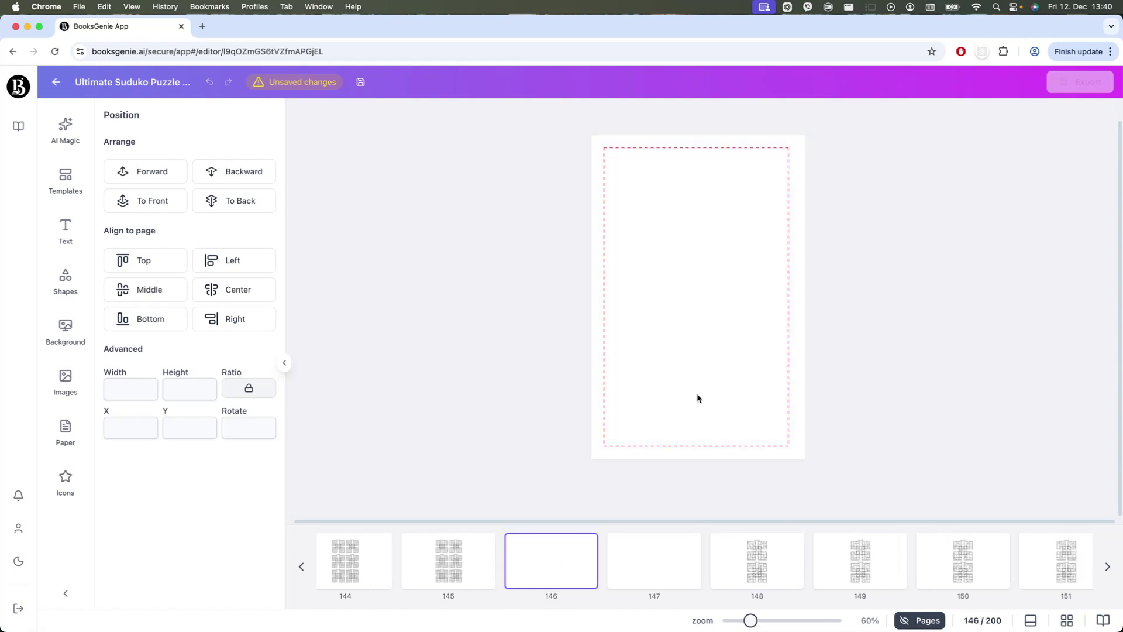
{"action": "key", "text": "super+v"}
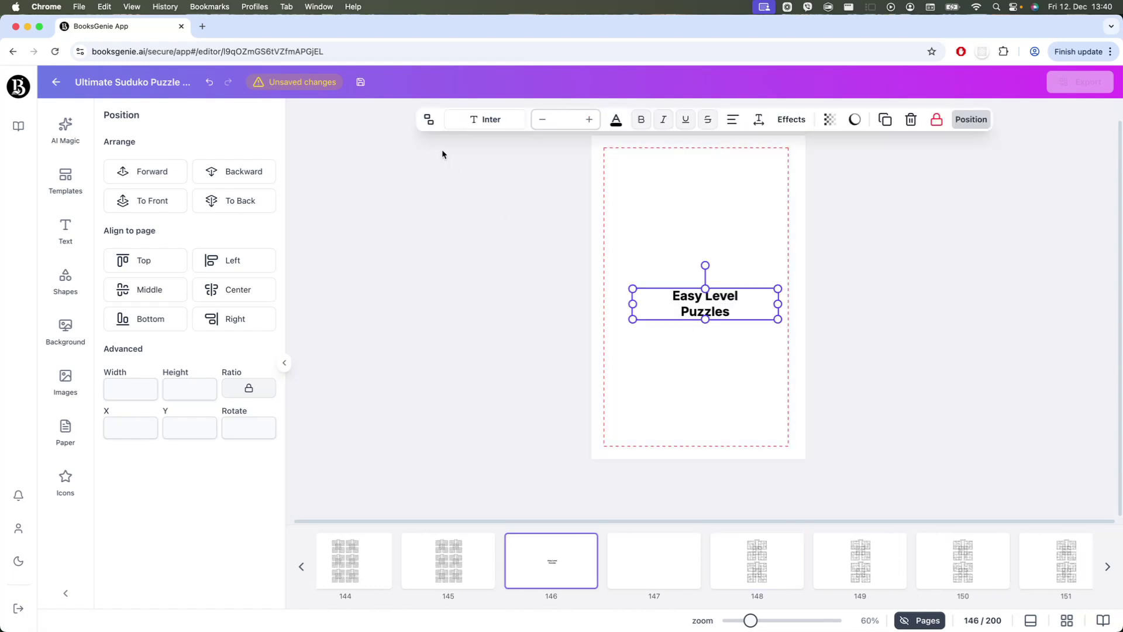
{"action": "left_click", "coordinate": [429, 120]}
{"action": "left_click", "coordinate": [672, 322]}
Step: Replace the word "Easy" with "Expert" in the heading on page 146
{"action": "left_click", "coordinate": [685, 296]}
{"action": "double_click", "coordinate": [686, 295]}
{"action": "type", "text": "Expert"}
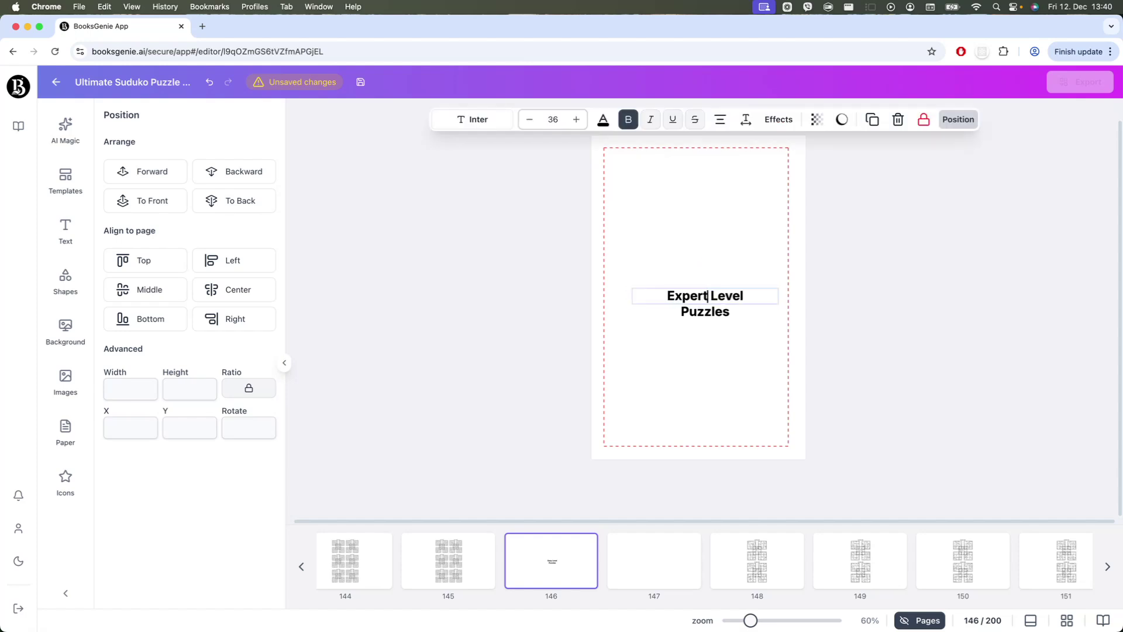
{"action": "left_click", "coordinate": [719, 323]}
Step: Group both heading lines on page 146 and align them to the middle and center of the page
{"action": "left_click_drag", "start_coordinate": [761, 350], "coordinate": [624, 285]}
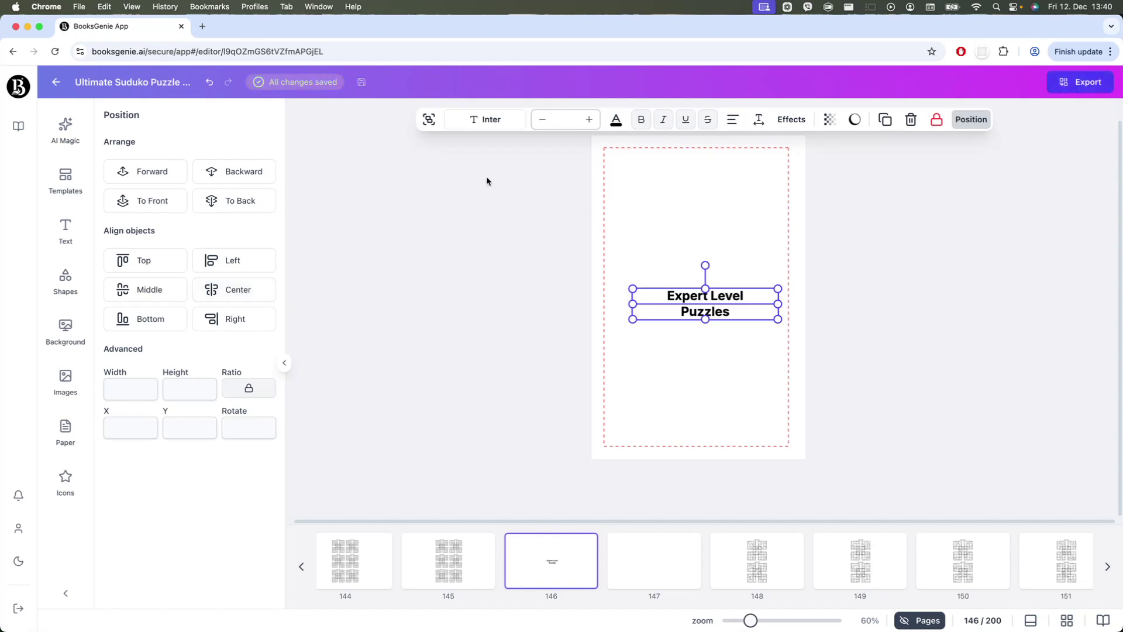
{"action": "left_click", "coordinate": [428, 119]}
{"action": "left_click", "coordinate": [150, 289]}
{"action": "left_click", "coordinate": [235, 289]}
{"action": "left_click", "coordinate": [669, 386]}
Step: Review the expert puzzle pages, the solution pages and the remaining pages up to page 200
{"action": "scroll", "coordinate": [760, 578], "scroll_direction": "right", "scroll_amount": 20}
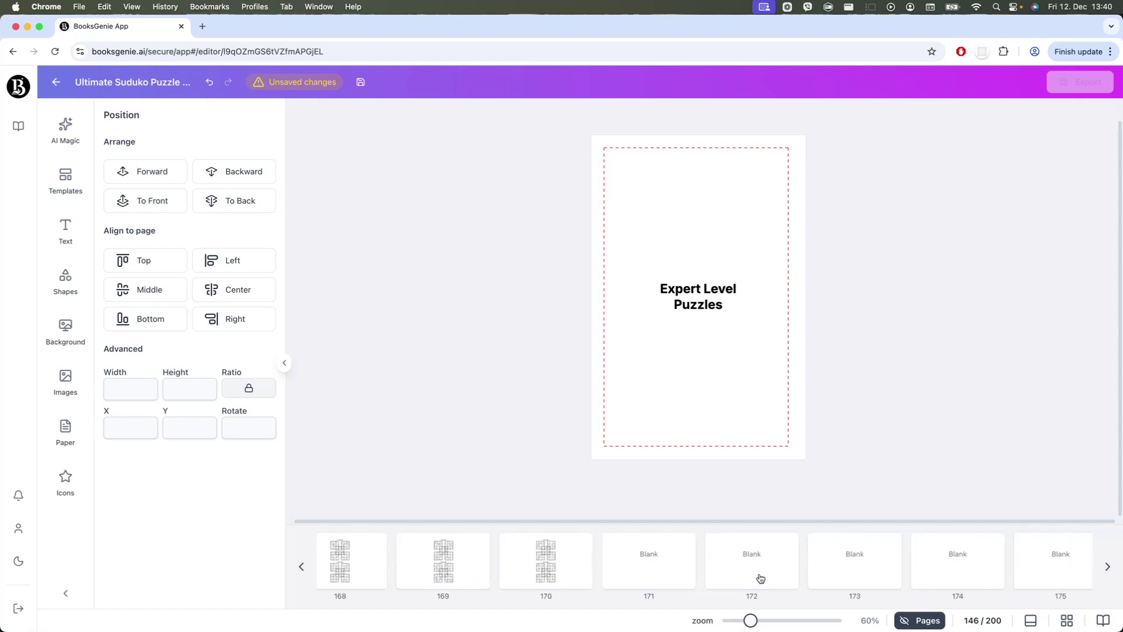
{"action": "scroll", "coordinate": [760, 576], "scroll_direction": "left", "scroll_amount": 4}
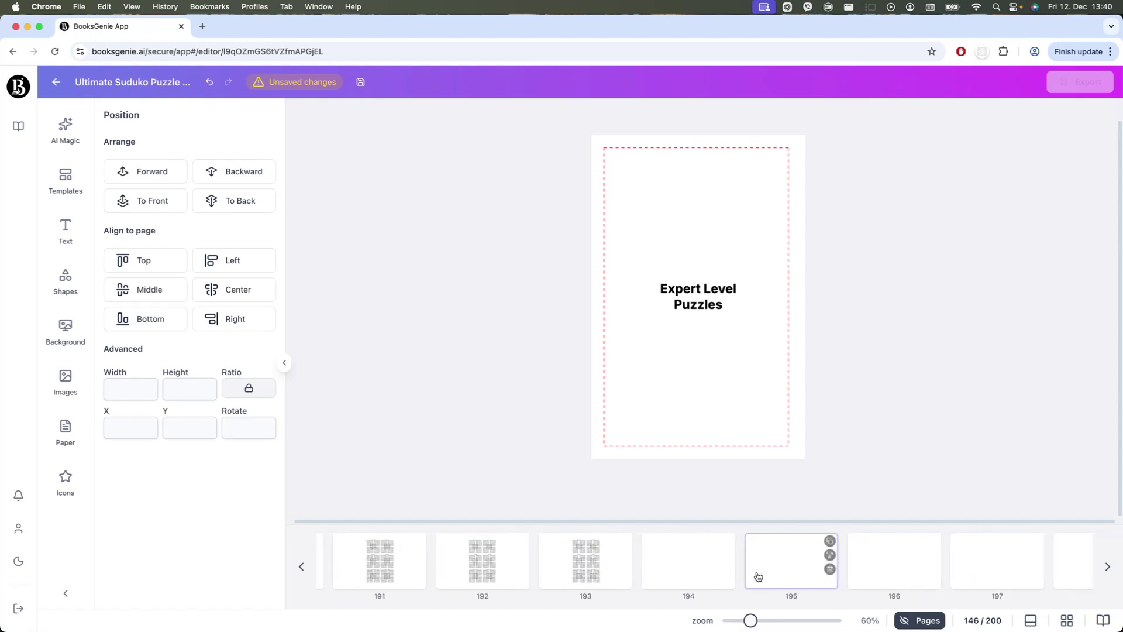
{"action": "scroll", "coordinate": [931, 585], "scroll_direction": "right", "scroll_amount": 4}
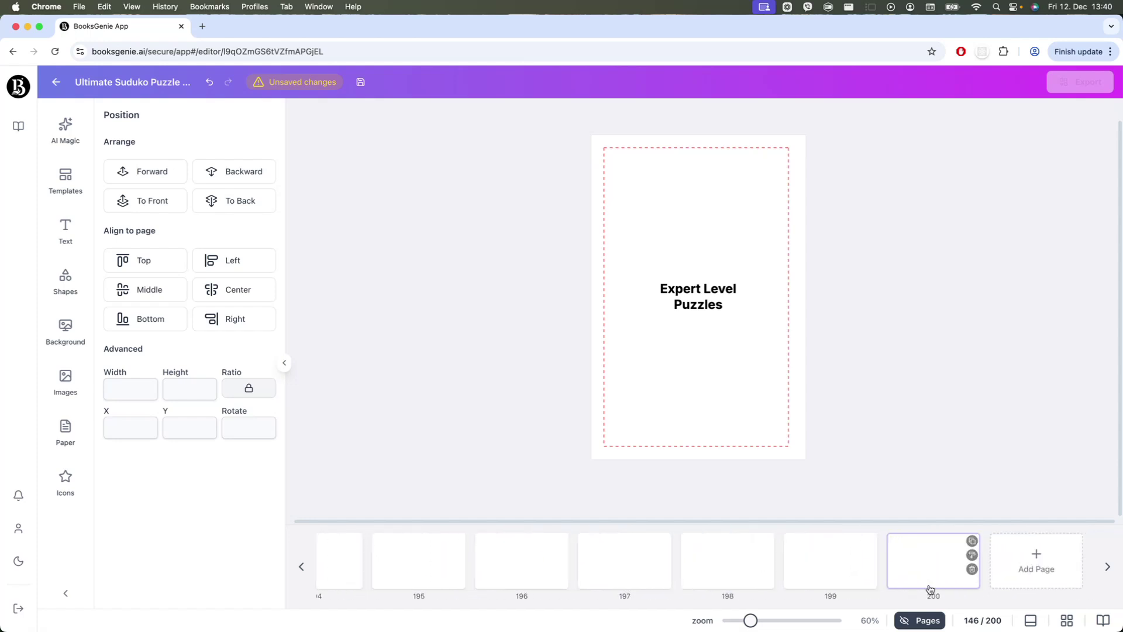
{"action": "scroll", "coordinate": [929, 589], "scroll_direction": "left", "scroll_amount": 8}
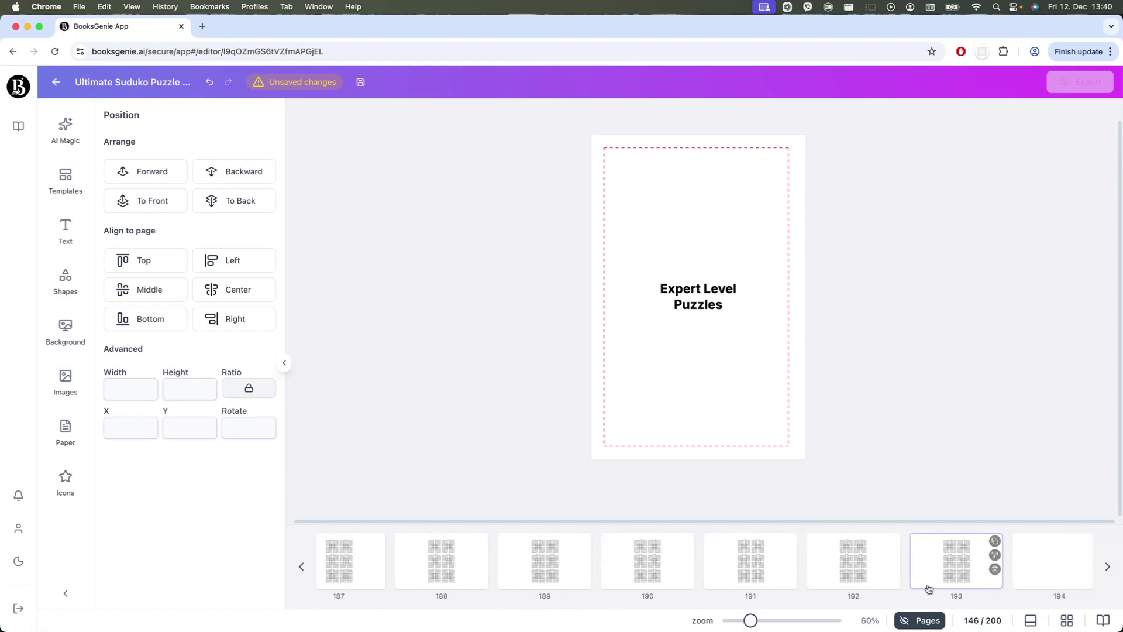
{"action": "scroll", "coordinate": [930, 588], "scroll_direction": "left", "scroll_amount": 20}
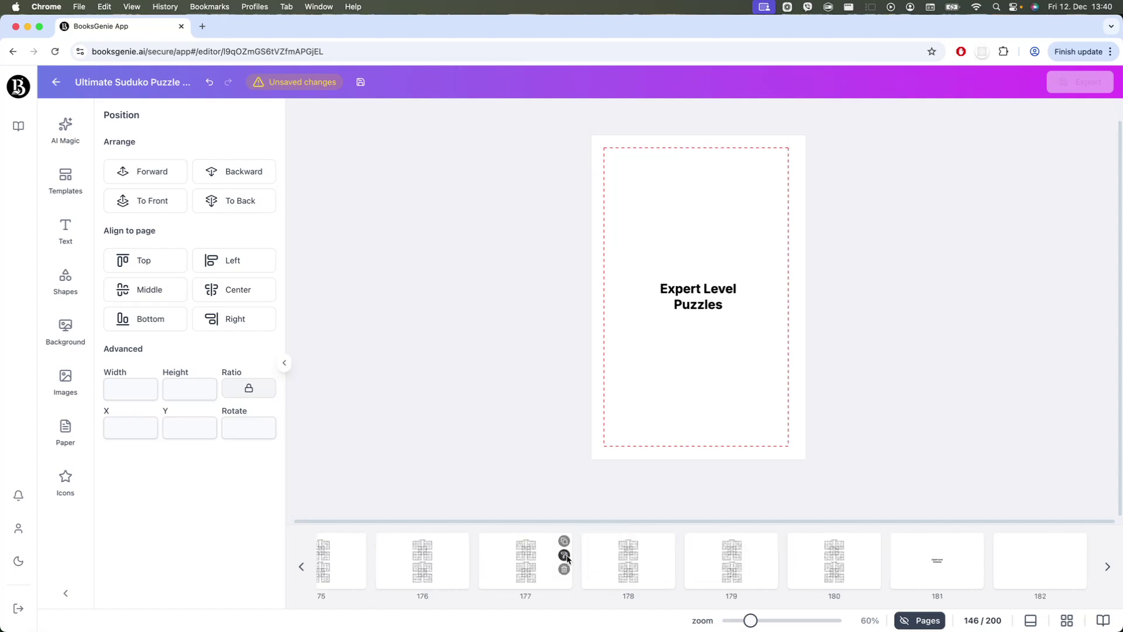
Step: Delete the sudoku grid and its title from page 2
{"action": "scroll", "coordinate": [567, 559], "scroll_direction": "left", "scroll_amount": 20}
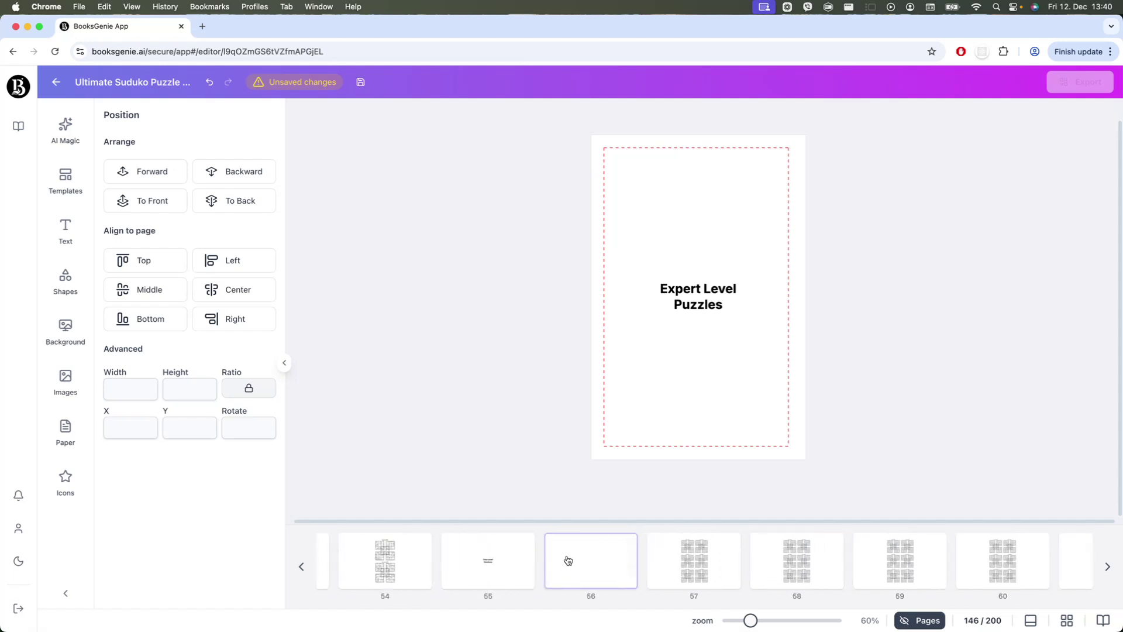
{"action": "scroll", "coordinate": [566, 559], "scroll_direction": "left", "scroll_amount": 10}
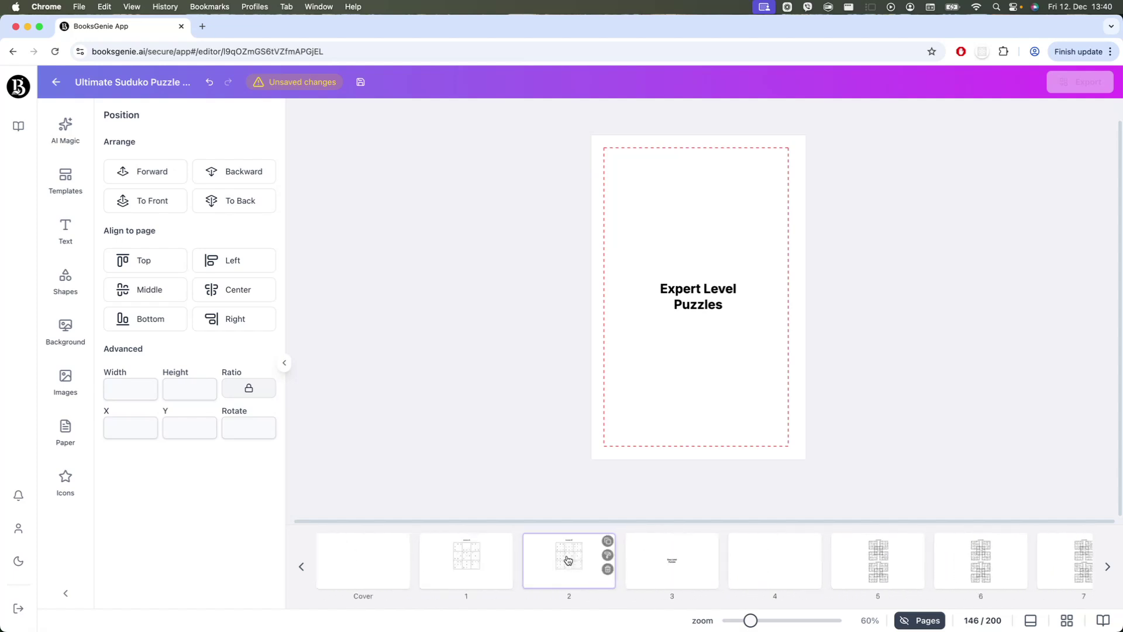
{"action": "left_click", "coordinate": [567, 559]}
{"action": "left_click", "coordinate": [697, 246]}
{"action": "key", "text": "Delete"}
{"action": "left_click", "coordinate": [698, 152]}
{"action": "key", "text": "Delete"}
Step: Delete the sudoku grid and its "Sudoku #1" title from page 1
{"action": "left_click", "coordinate": [462, 559]}
{"action": "left_click", "coordinate": [688, 323]}
{"action": "key", "text": "Delete"}
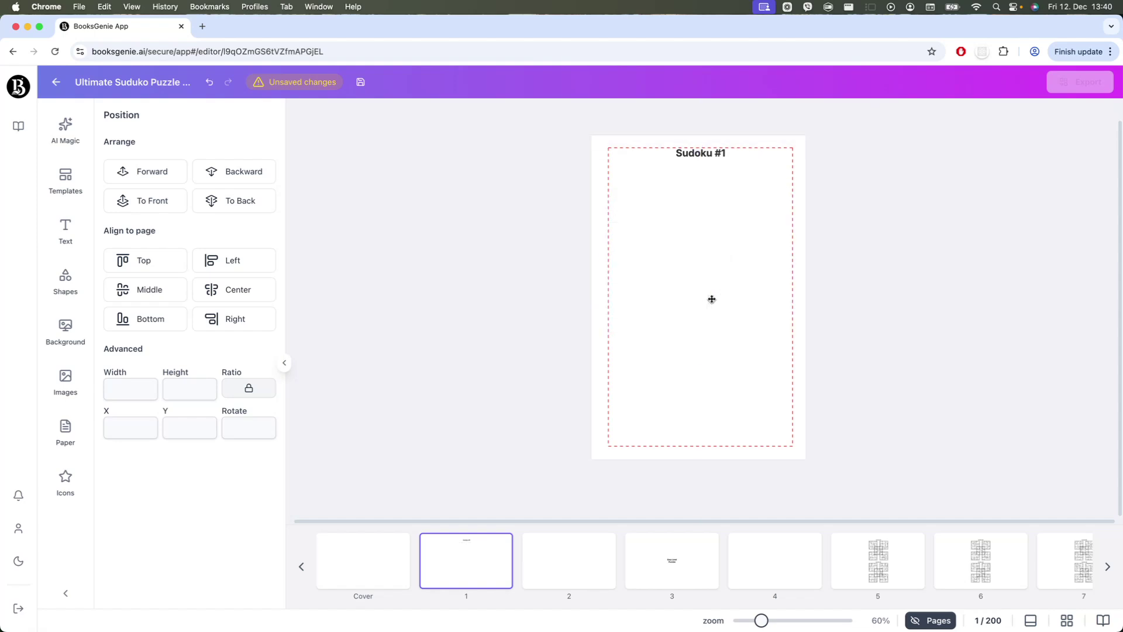
{"action": "left_click", "coordinate": [716, 153]}
{"action": "key", "text": "Delete"}
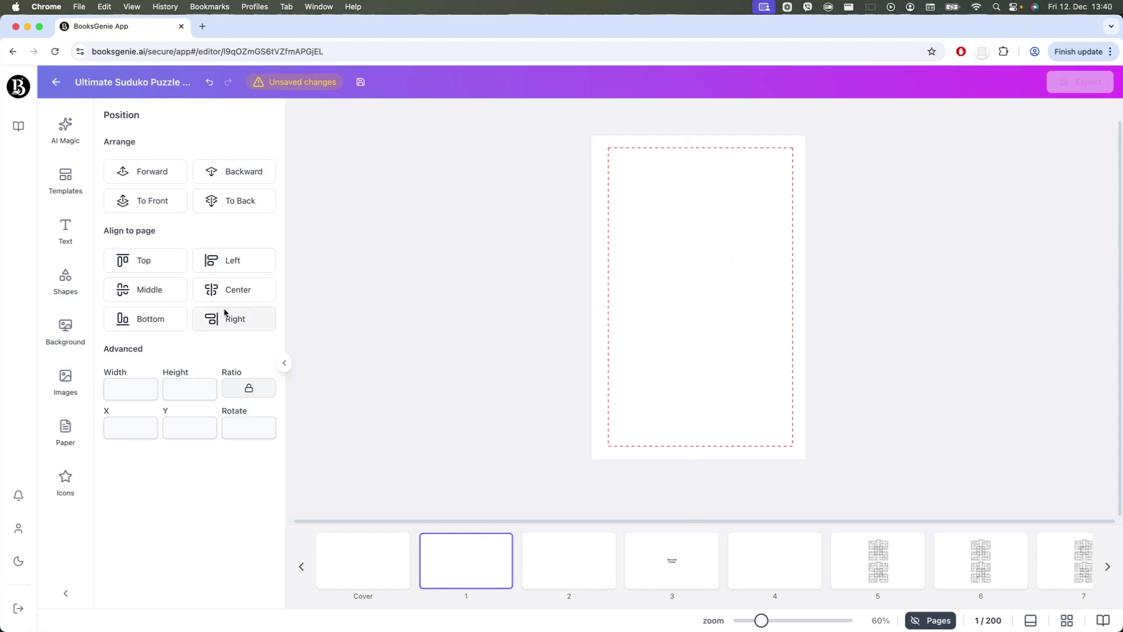
Step: Add a heading to the empty page 1 and replace its text with "SUMURAI"
{"action": "left_click", "coordinate": [69, 235]}
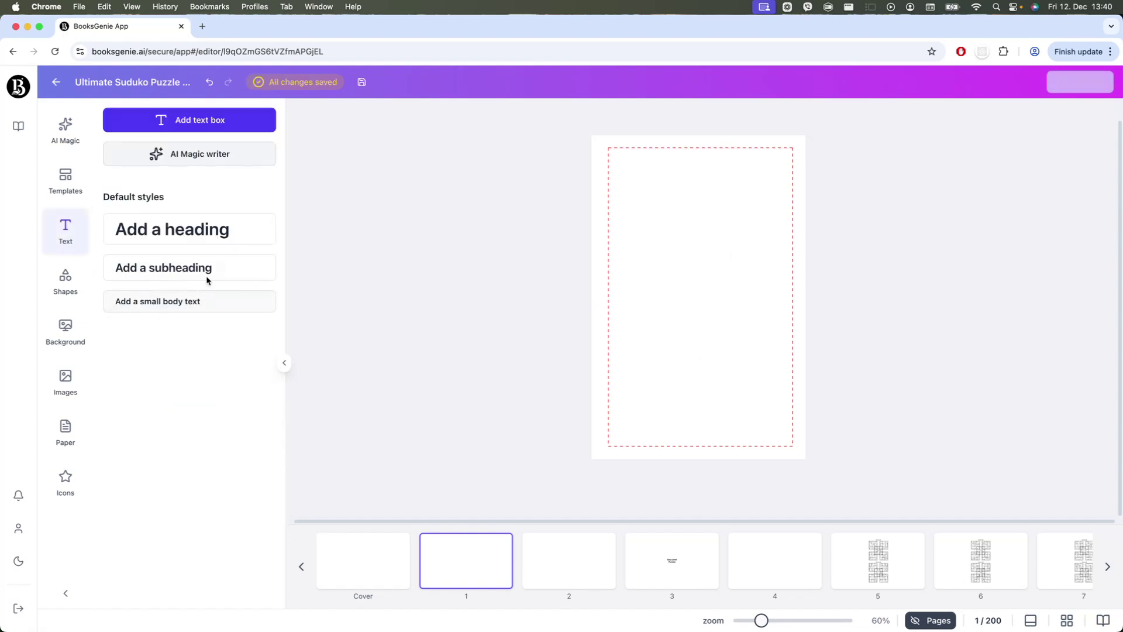
{"action": "left_click", "coordinate": [240, 237]}
{"action": "double_click", "coordinate": [697, 306]}
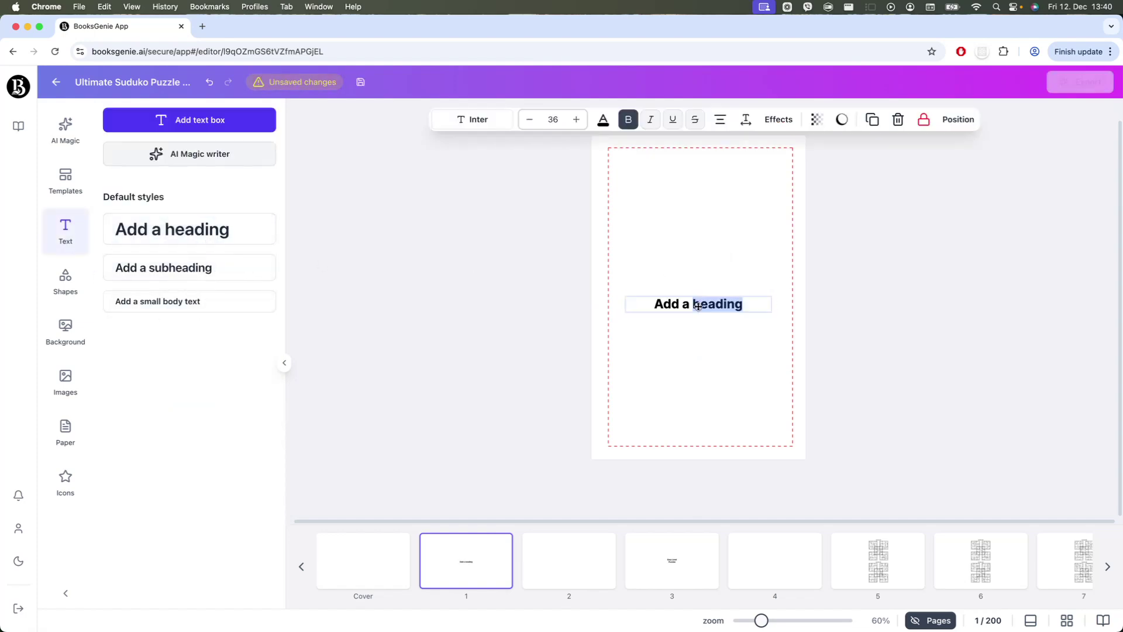
{"action": "left_click_drag", "start_coordinate": [746, 307], "coordinate": [549, 292]}
{"action": "type", "text": "SUMURAI"}
{"action": "left_click", "coordinate": [700, 372]}
Step: Place a copy of the "SUMURAI" heading just below the original and change its text to "Sudoku"
{"action": "left_click", "coordinate": [712, 311]}
{"action": "left_click_drag", "start_coordinate": [712, 311], "coordinate": [710, 333]}
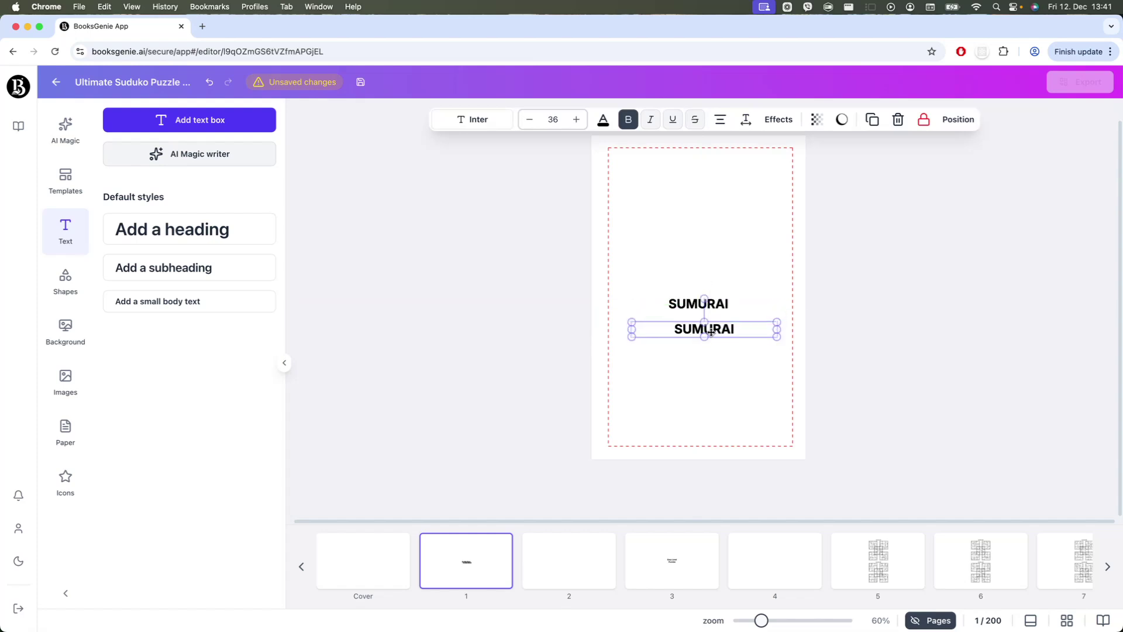
{"action": "double_click", "coordinate": [710, 331]}
{"action": "key", "text": "BackSpace"}
{"action": "type", "text": "SU"}
{"action": "key", "text": "BackSpace"}
{"action": "type", "text": "udoku"}
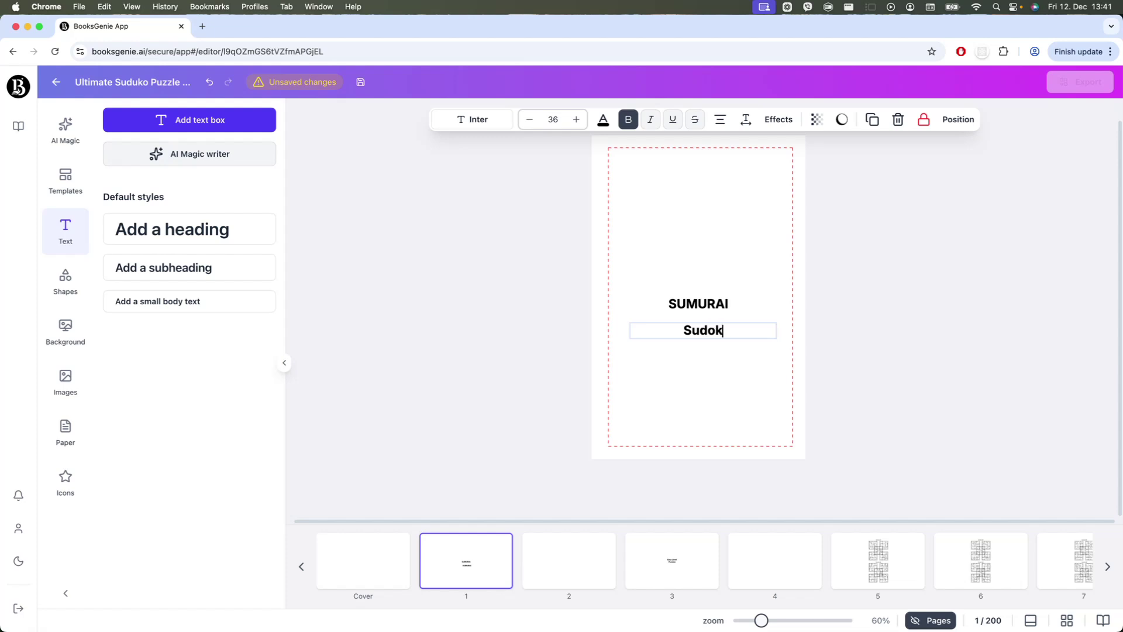
{"action": "left_click", "coordinate": [729, 367]}
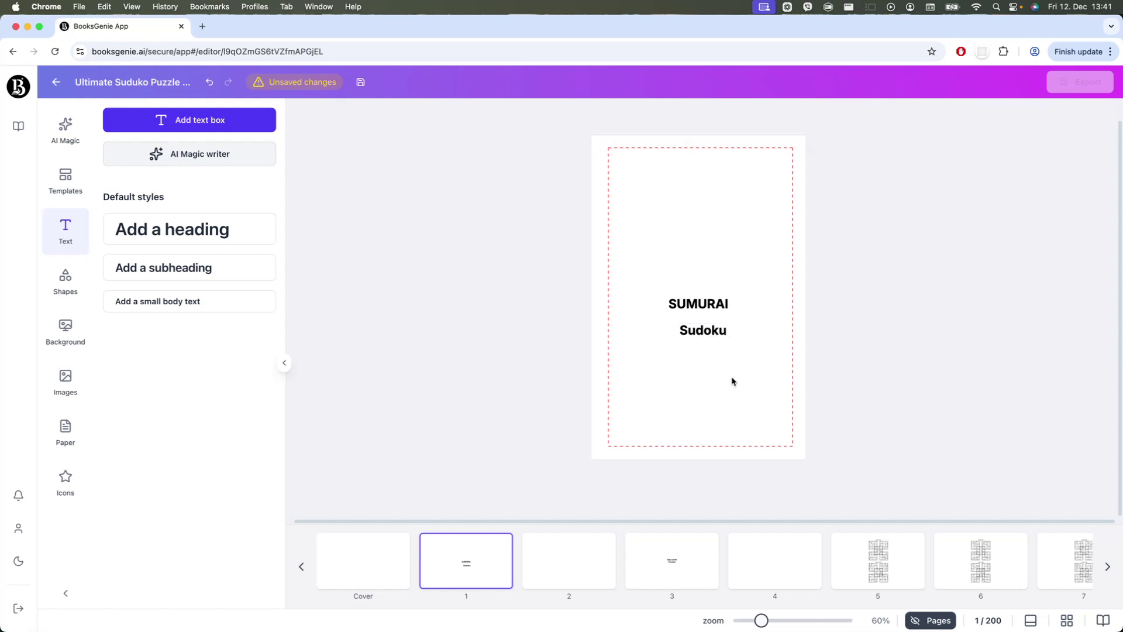
Step: Place a copy of the "Sudoku" line above "SUMURAI" and change its text to "Ultimate"
{"action": "left_click", "coordinate": [706, 331]}
{"action": "left_click_drag", "start_coordinate": [706, 331], "coordinate": [691, 262]}
{"action": "double_click", "coordinate": [690, 264]}
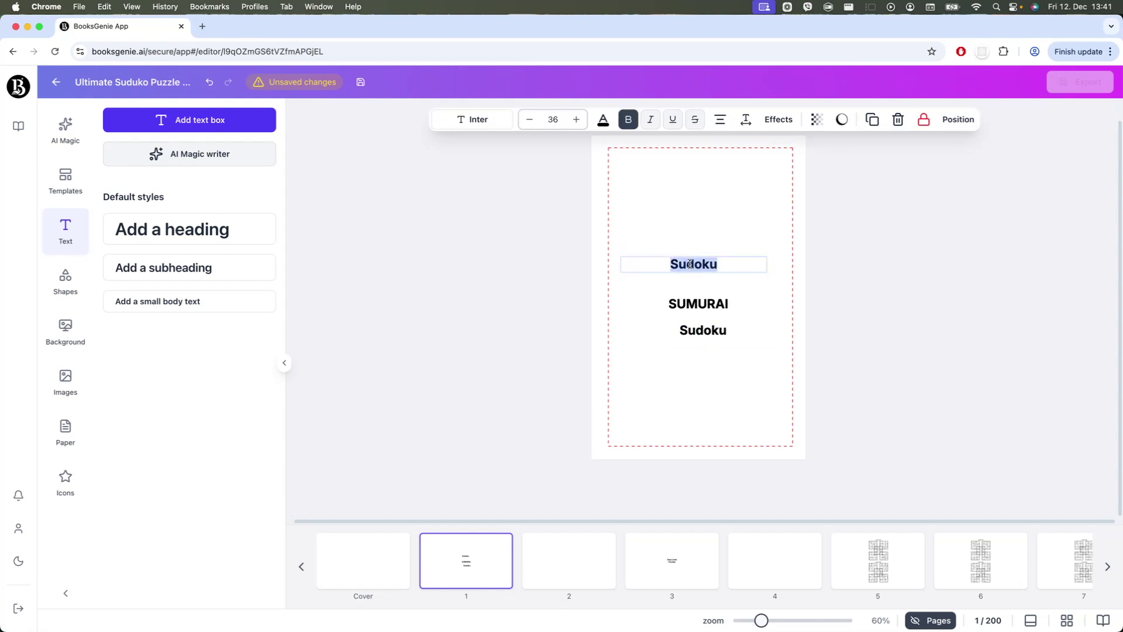
{"action": "type", "text": "The"}
{"action": "key", "text": "BackSpace"}
{"action": "key", "text": "BackSpace"}
{"action": "key", "text": "BackSpace"}
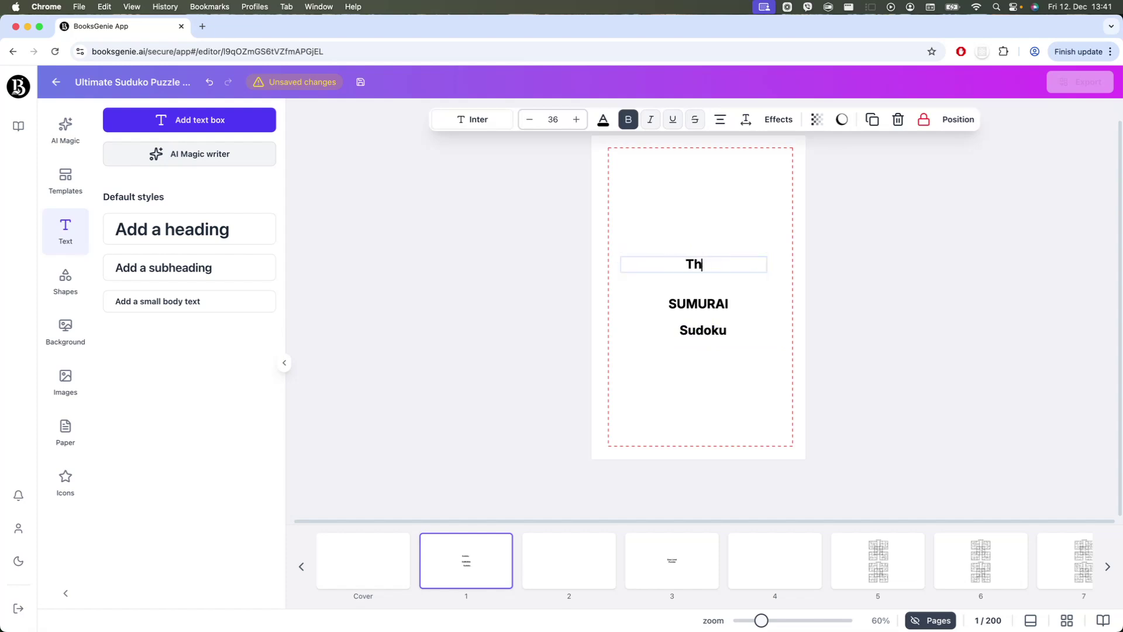
{"action": "type", "text": "Ultimate"}
{"action": "left_click", "coordinate": [671, 385]}
{"action": "left_click_drag", "start_coordinate": [636, 245], "coordinate": [794, 363]}
{"action": "left_click", "coordinate": [794, 361]}
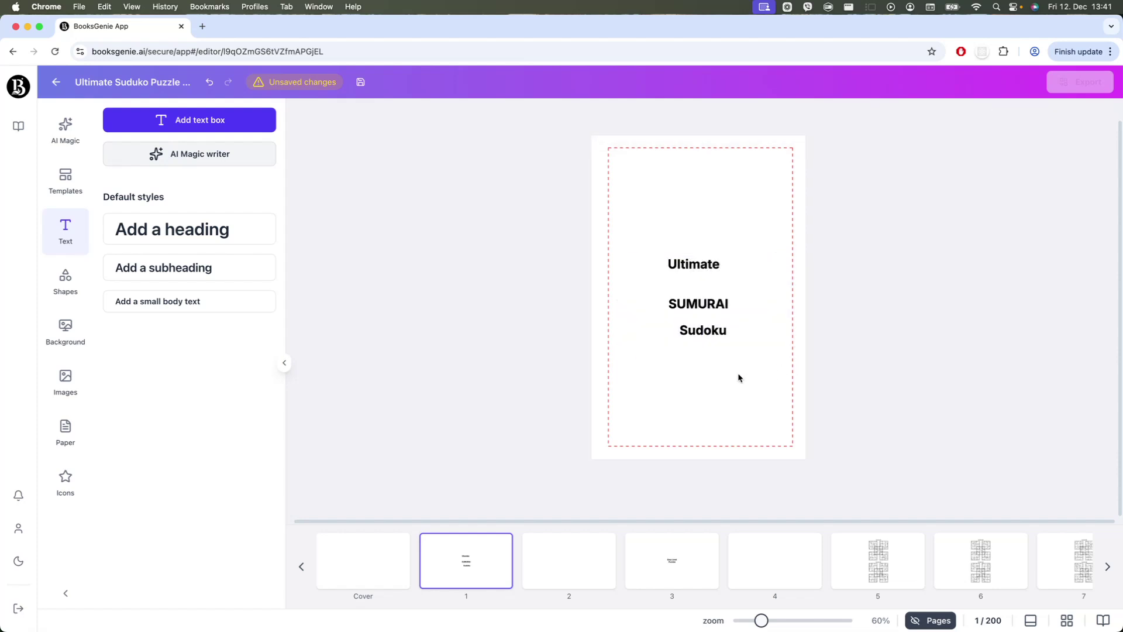
Step: Change the font of the "SUMURAI" line to Oswald
{"action": "left_click", "coordinate": [706, 316]}
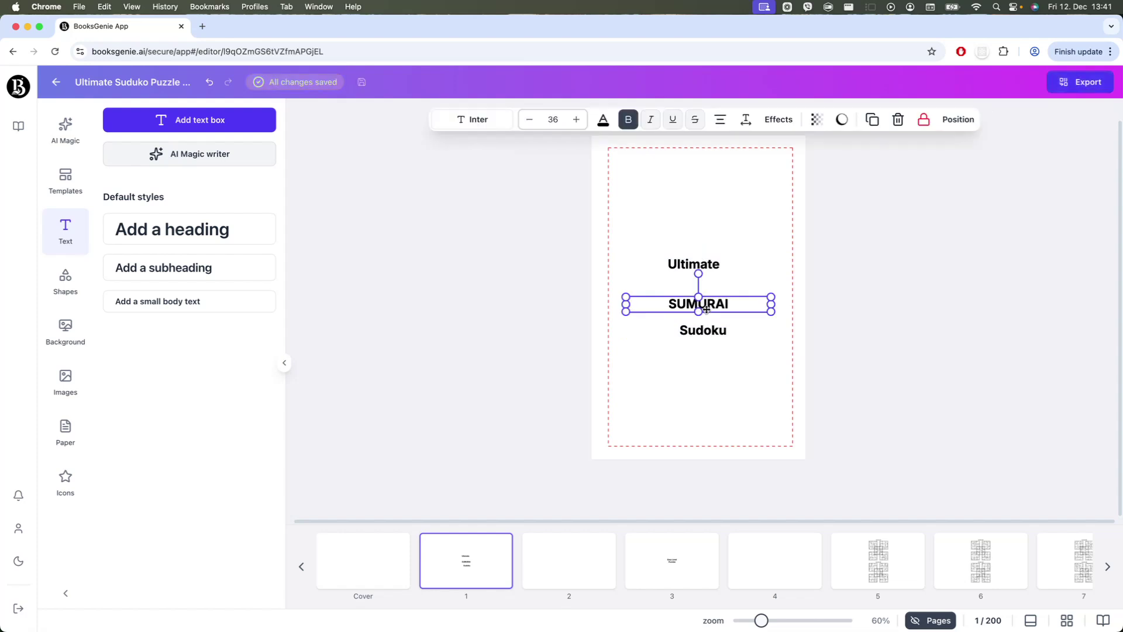
{"action": "left_click", "coordinate": [482, 120]}
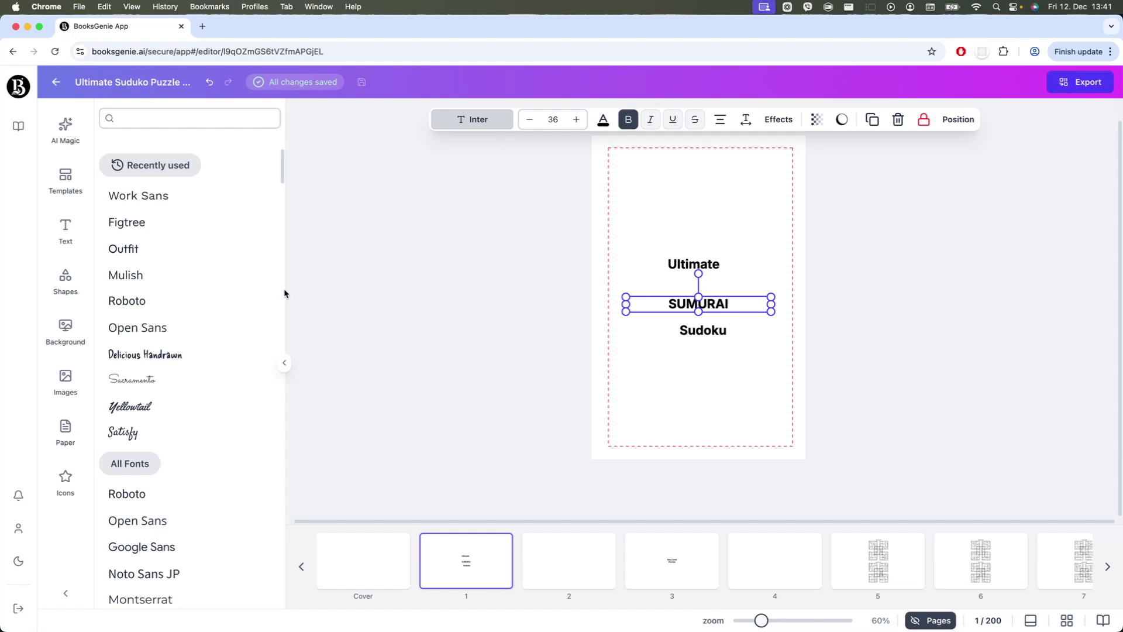
{"action": "scroll", "coordinate": [209, 439], "scroll_direction": "down", "scroll_amount": 2}
{"action": "scroll", "coordinate": [209, 438], "scroll_direction": "down", "scroll_amount": 7}
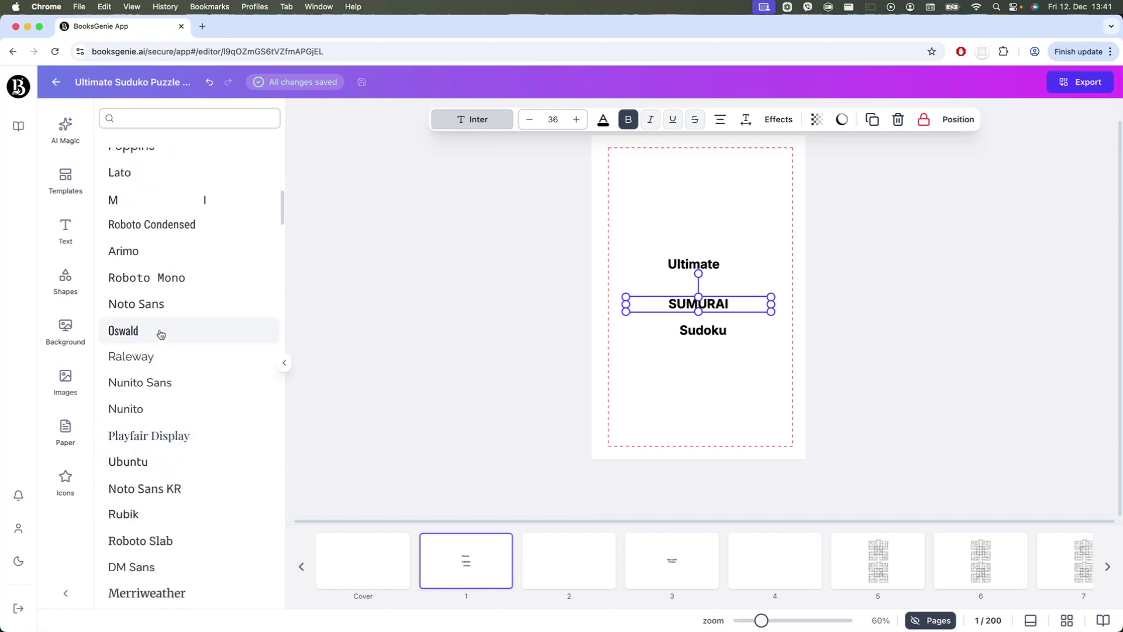
{"action": "left_click", "coordinate": [161, 332]}
Step: Set the "SUMURAI" line's font size to 75 and move it up directly beneath "Ultimate"
{"action": "left_click", "coordinate": [579, 119]}
{"action": "left_click", "coordinate": [576, 119]}
{"action": "left_click", "coordinate": [577, 120]}
{"action": "left_click", "coordinate": [577, 119]}
{"action": "left_click", "coordinate": [577, 119]}
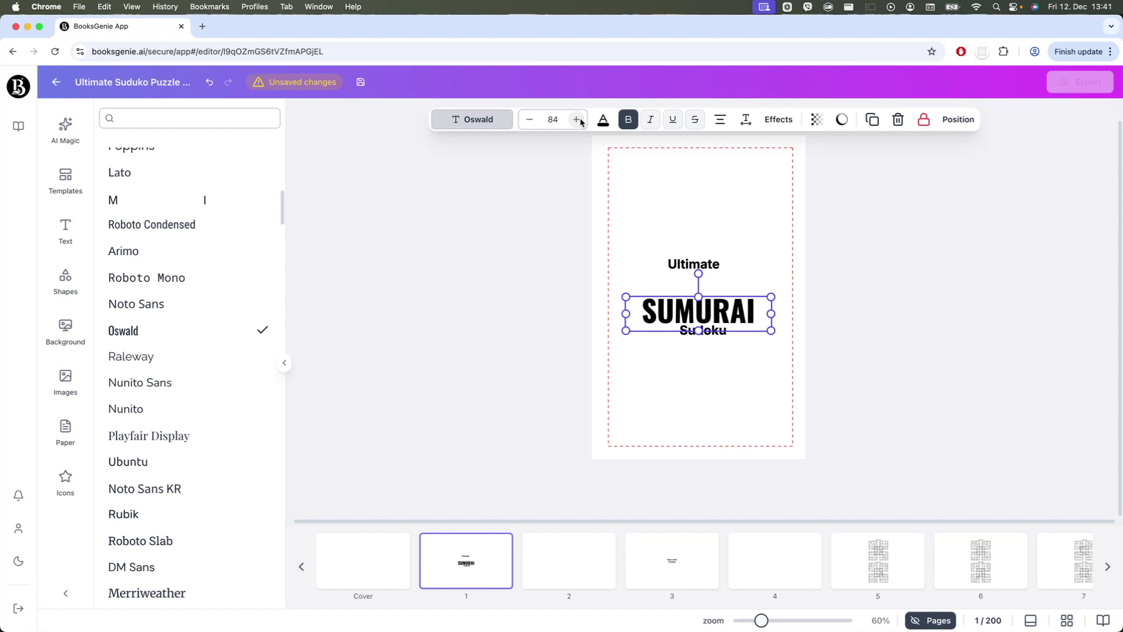
{"action": "left_click", "coordinate": [528, 120]}
{"action": "left_click", "coordinate": [528, 120]}
{"action": "left_click", "coordinate": [528, 121]}
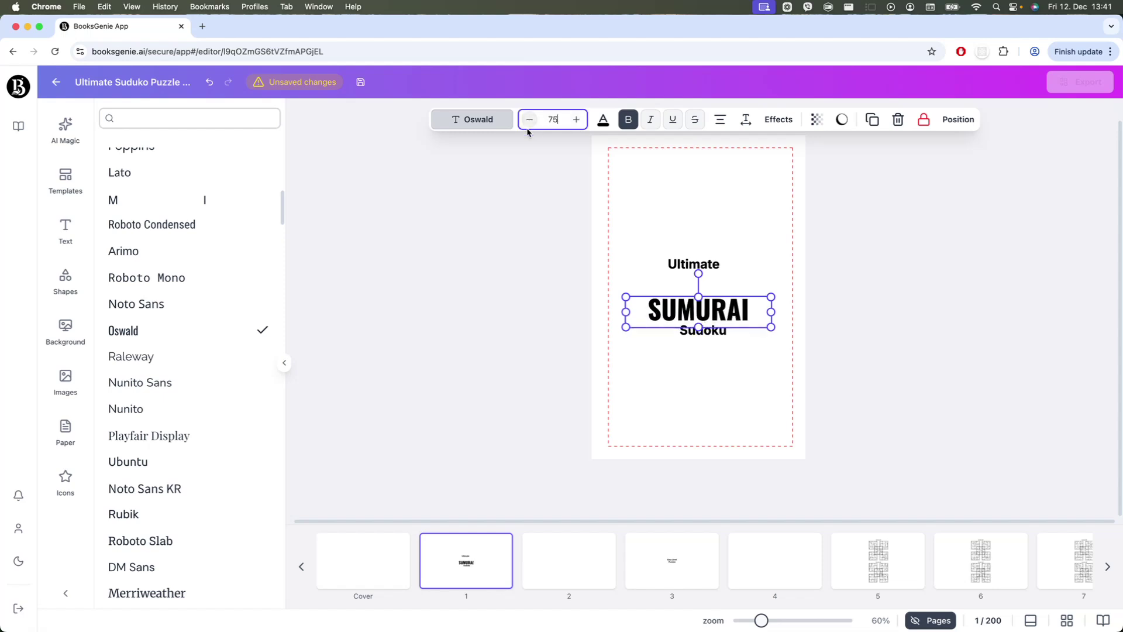
{"action": "left_click", "coordinate": [754, 411]}
{"action": "left_click_drag", "start_coordinate": [713, 307], "coordinate": [714, 288]}
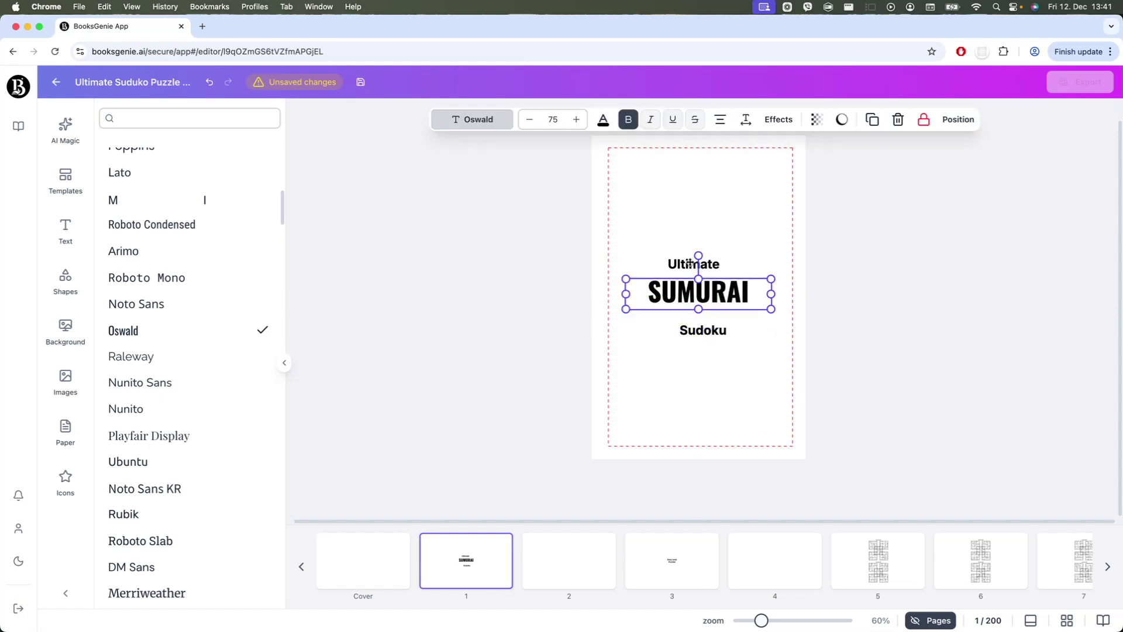
Step: Change the font of the "Ultimate" and "Sudoku" lines to Oswald
{"action": "left_click", "coordinate": [690, 263]}
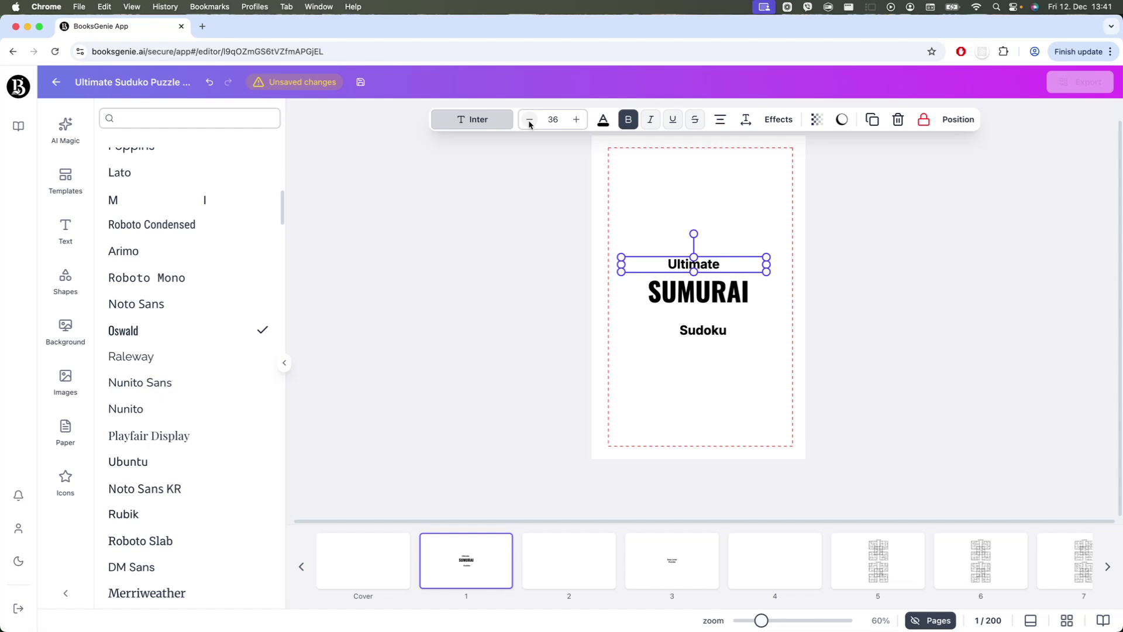
{"action": "left_click", "coordinate": [149, 332]}
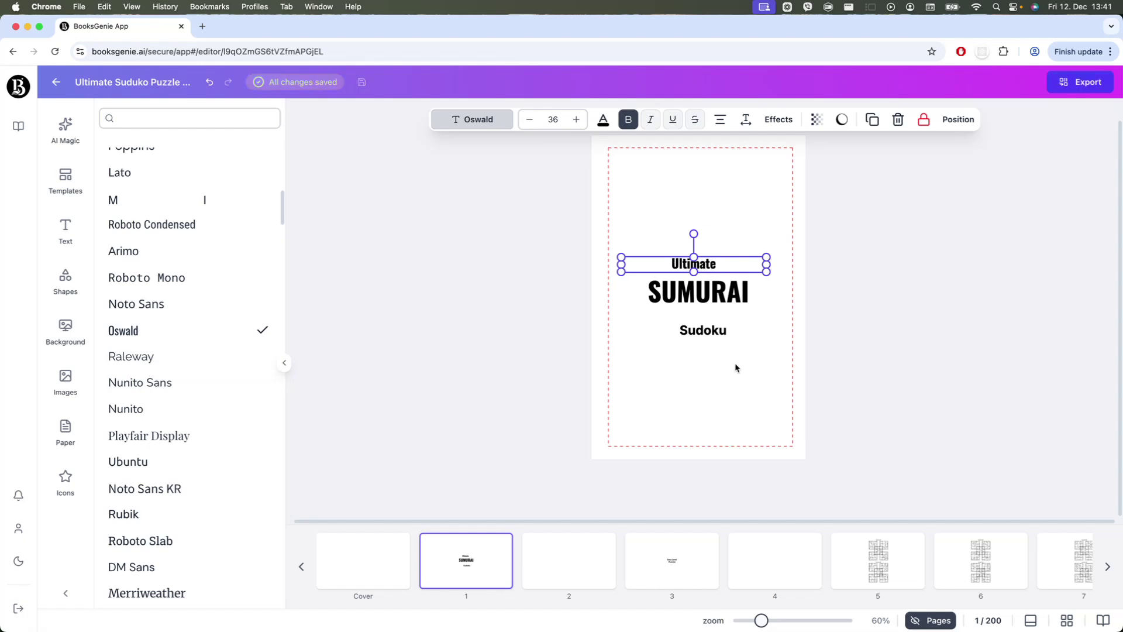
{"action": "left_click", "coordinate": [701, 331]}
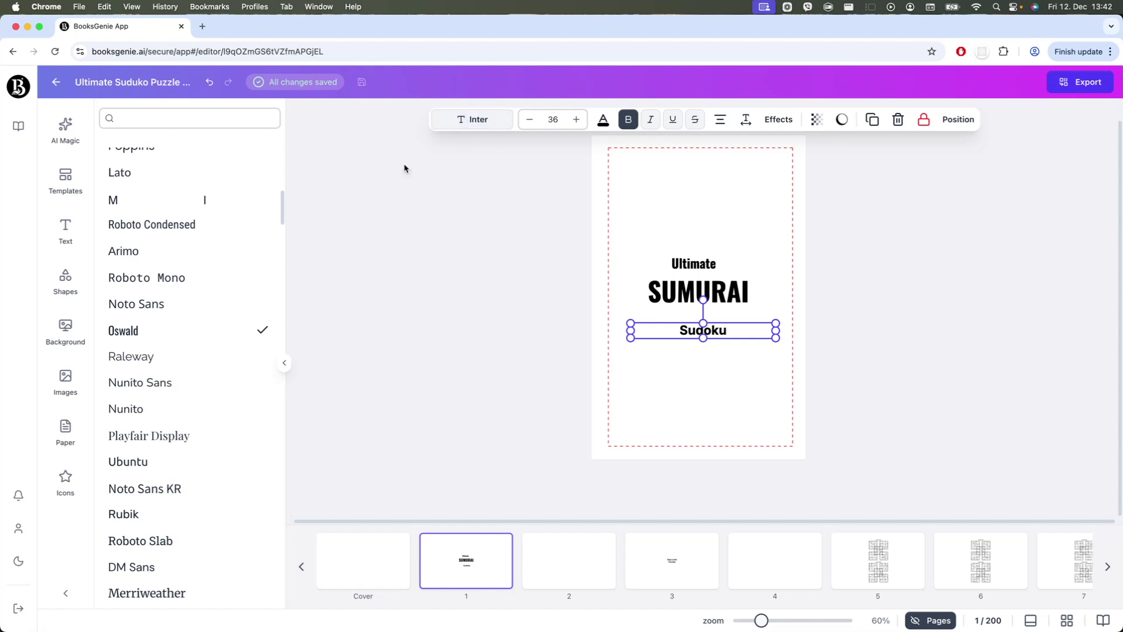
{"action": "left_click", "coordinate": [142, 335]}
{"action": "left_click", "coordinate": [755, 396]}
Step: Enlarge the "Sudoku" line to about the size of "SUMURAI" and position it directly beneath that line
{"action": "left_click", "coordinate": [714, 327]}
{"action": "left_click", "coordinate": [578, 117]}
{"action": "left_click_drag", "start_coordinate": [579, 117], "coordinate": [577, 120]}
{"action": "left_click_drag", "start_coordinate": [722, 337], "coordinate": [716, 326]}
Step: Select all three title lines on page 1 and center-align them with each other
{"action": "left_click_drag", "start_coordinate": [780, 380], "coordinate": [572, 208]}
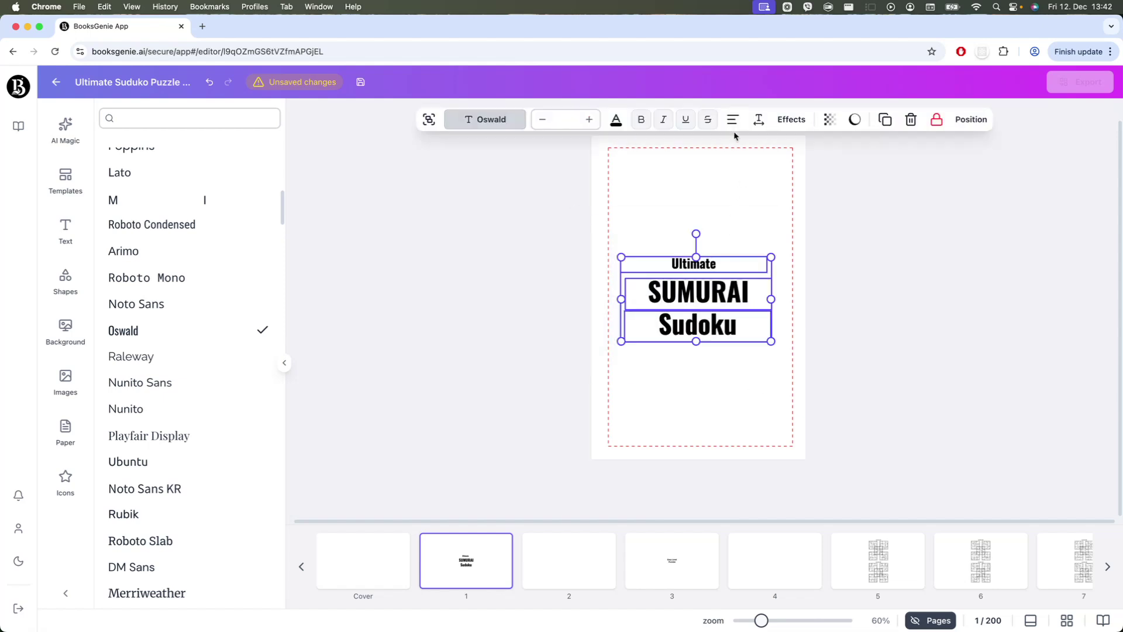
{"action": "left_click", "coordinate": [969, 121]}
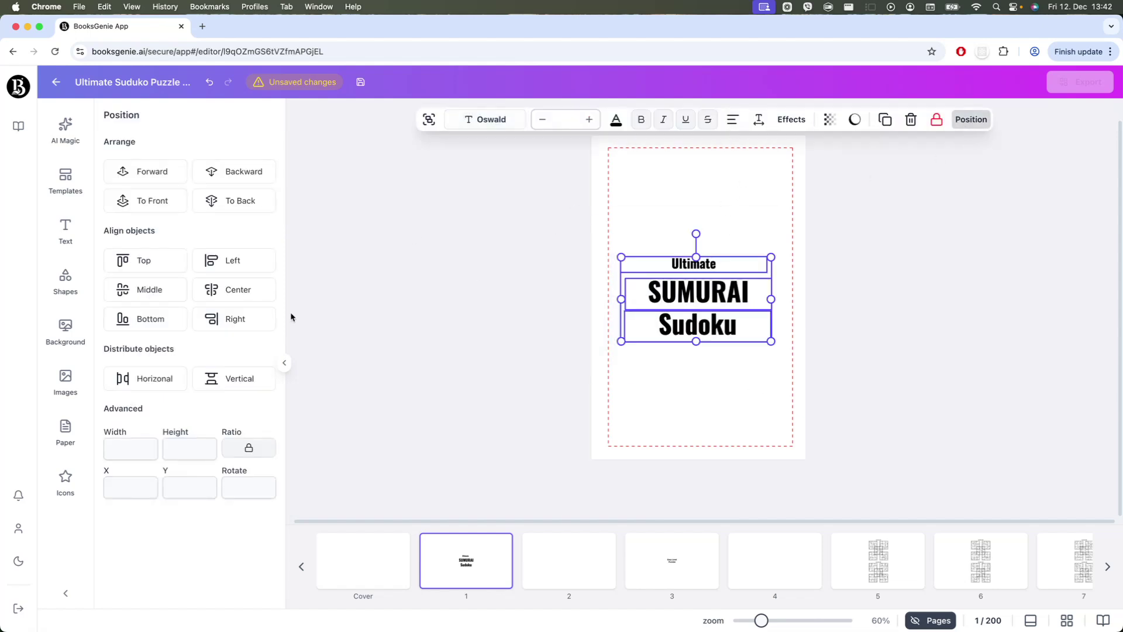
{"action": "left_click", "coordinate": [242, 294]}
{"action": "left_click", "coordinate": [704, 397]}
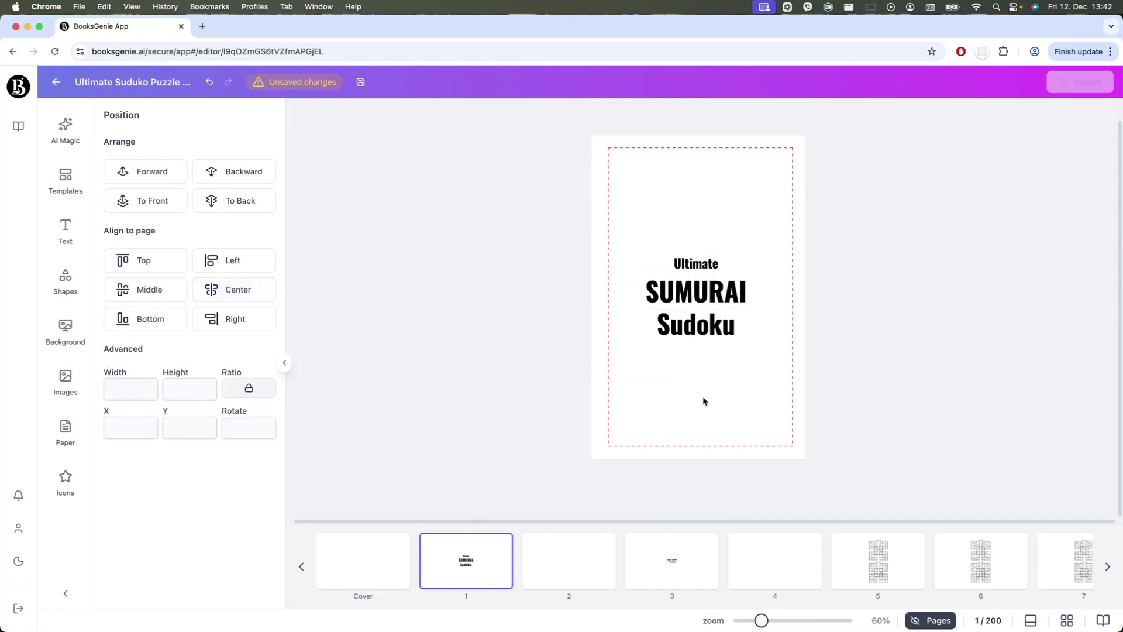
Step: Group the three title lines and align the group to the middle and center of page 1
{"action": "left_click_drag", "start_coordinate": [602, 231], "coordinate": [815, 416]}
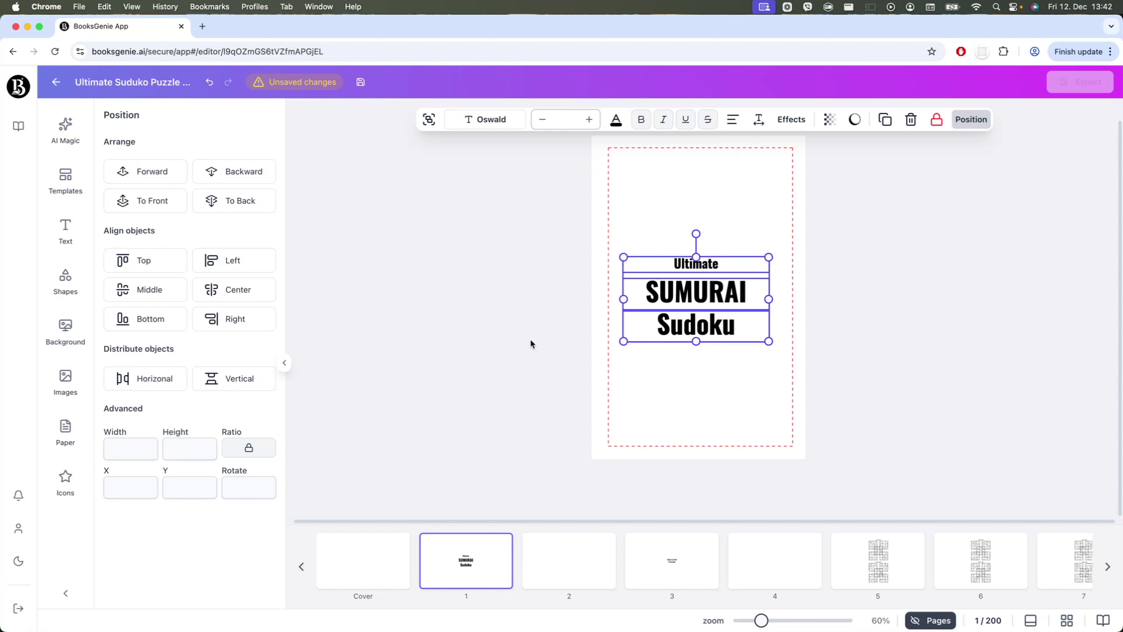
{"action": "left_click", "coordinate": [426, 121]}
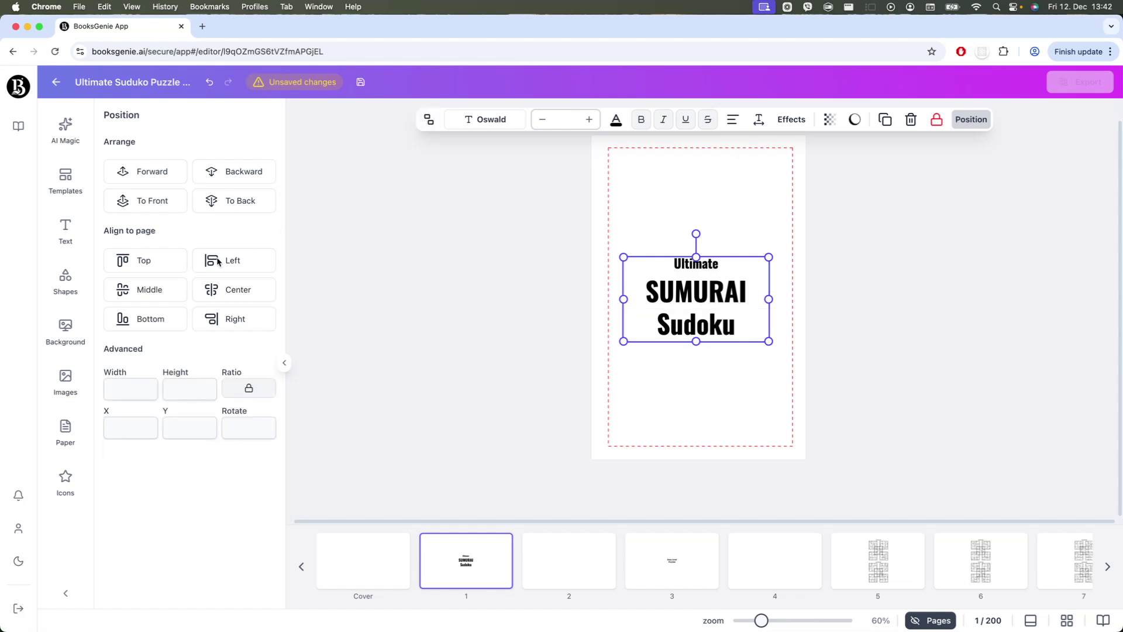
{"action": "left_click", "coordinate": [169, 291]}
{"action": "left_click", "coordinate": [244, 289]}
{"action": "left_click", "coordinate": [489, 313]}
{"action": "left_click_drag", "start_coordinate": [538, 212], "coordinate": [896, 394]}
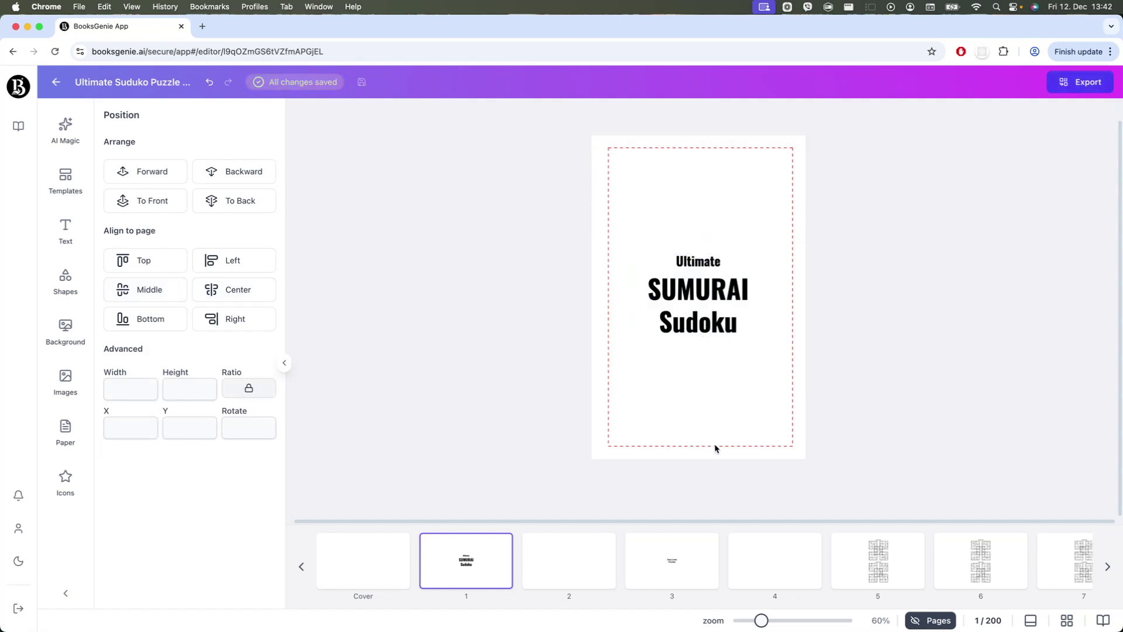
Step: Open the book preview and examine the spreads from the title page through pages 16 and 17
{"action": "left_click", "coordinate": [1102, 620]}
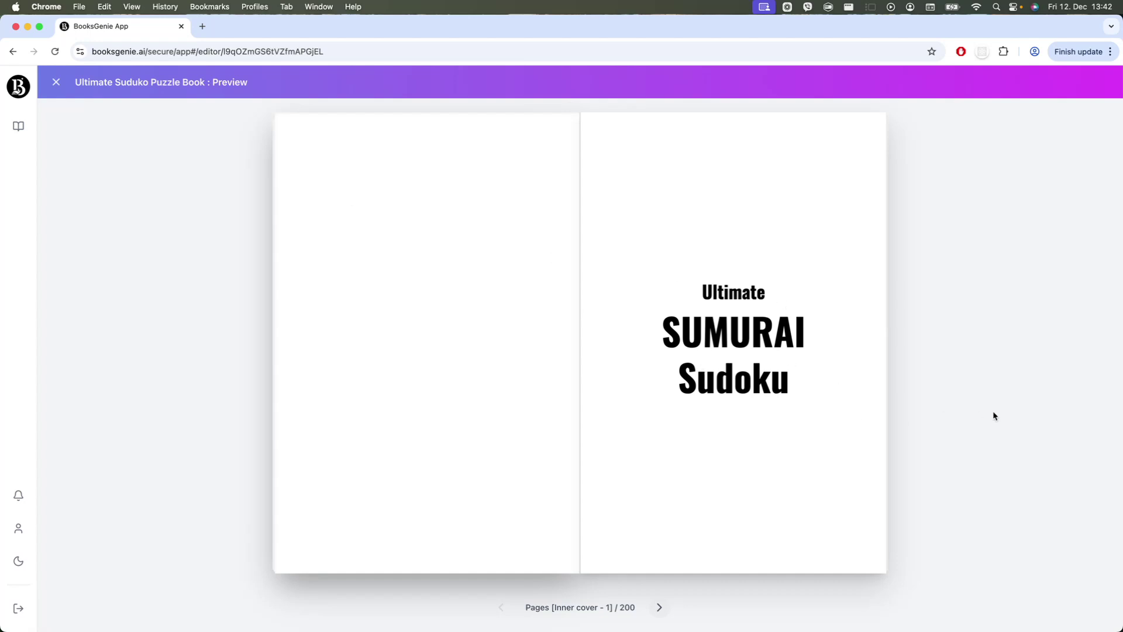
{"action": "key", "text": "Right"}
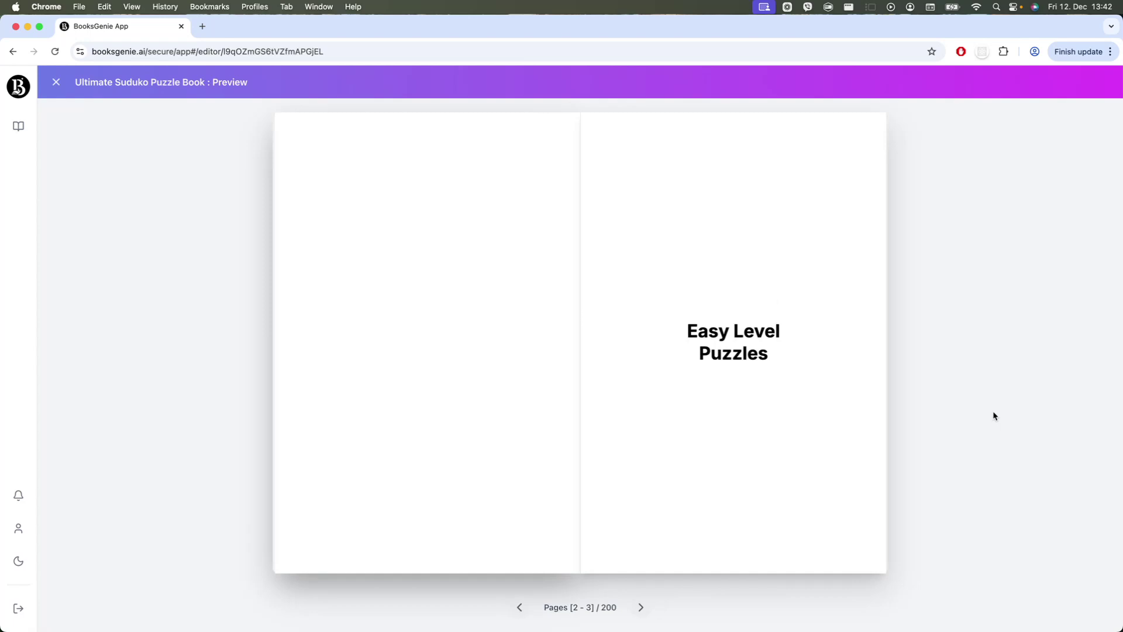
{"action": "key", "text": "Right"}
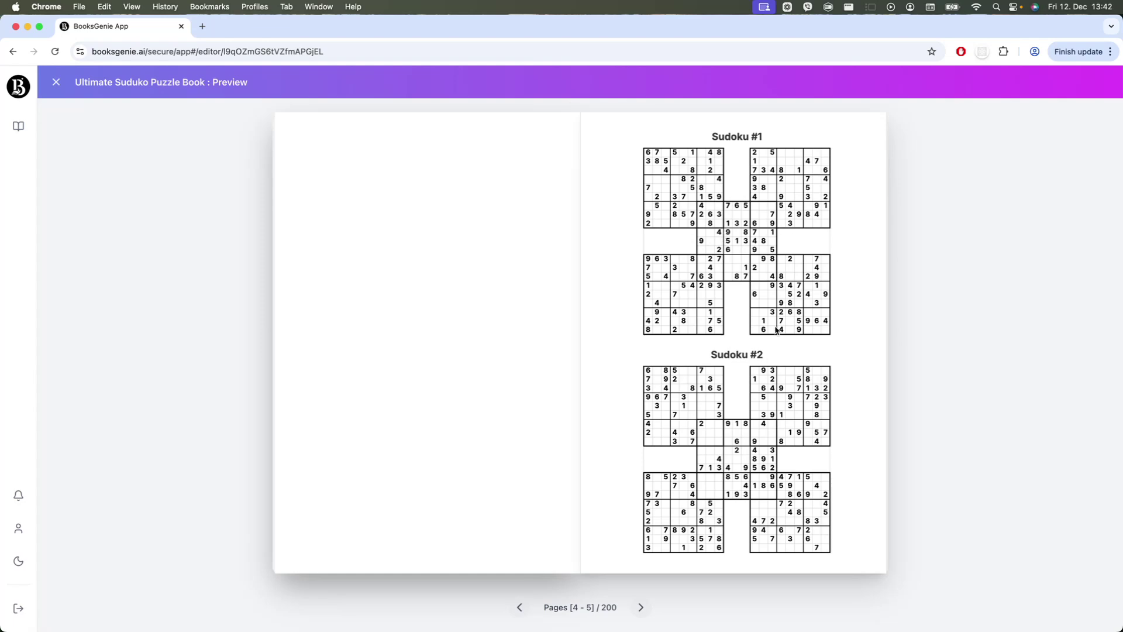
{"action": "key", "text": "Right"}
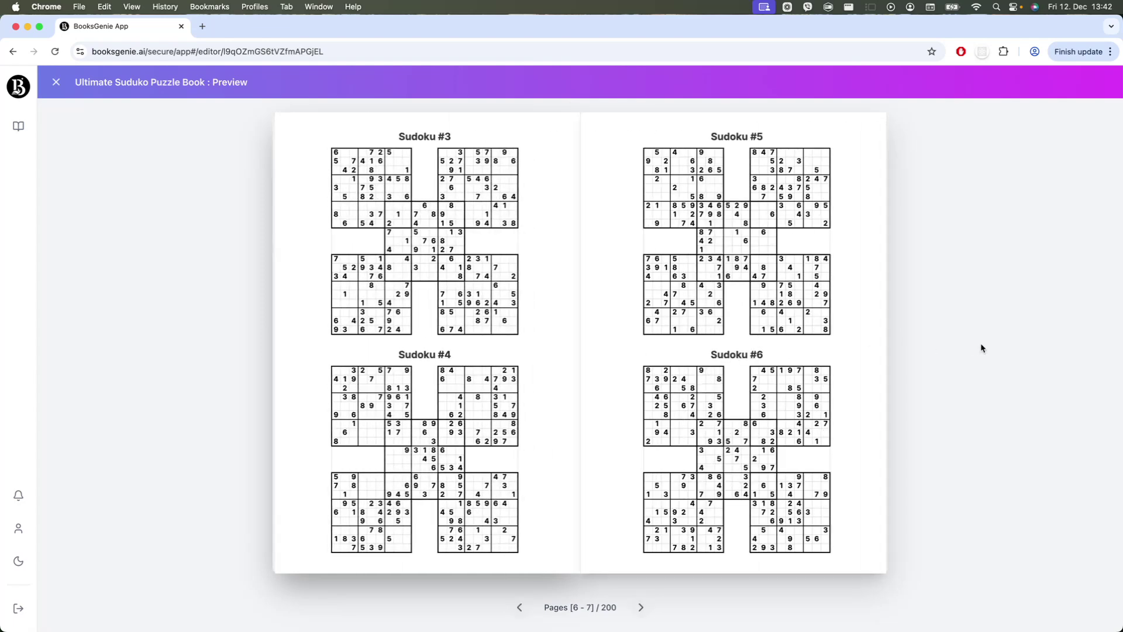
{"action": "key", "text": "Right"}
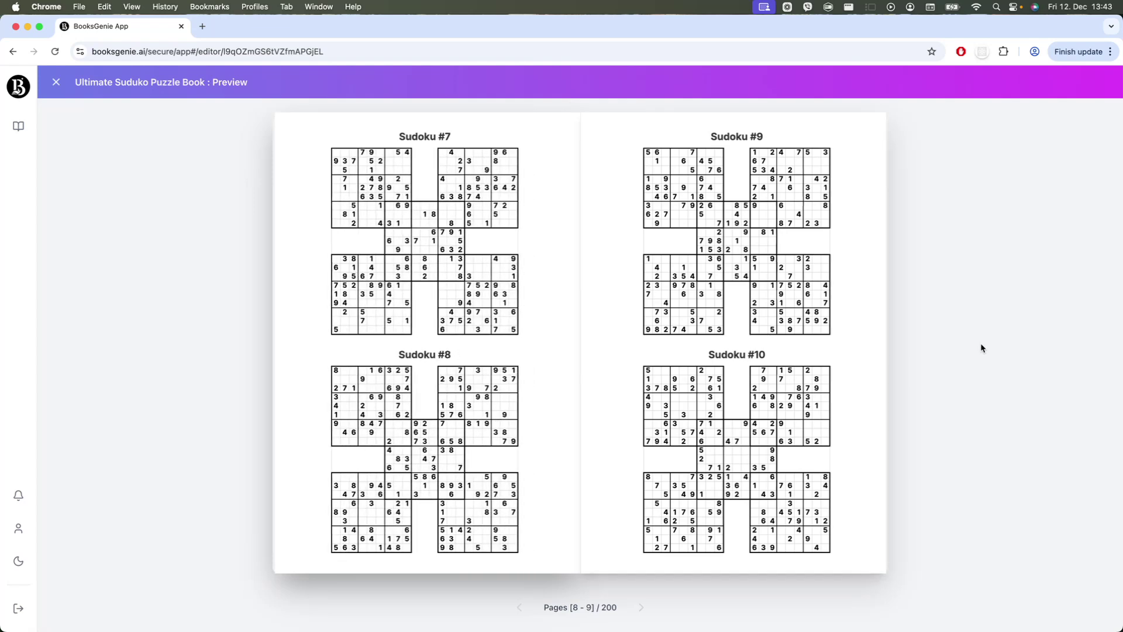
{"action": "key", "text": "Right"}
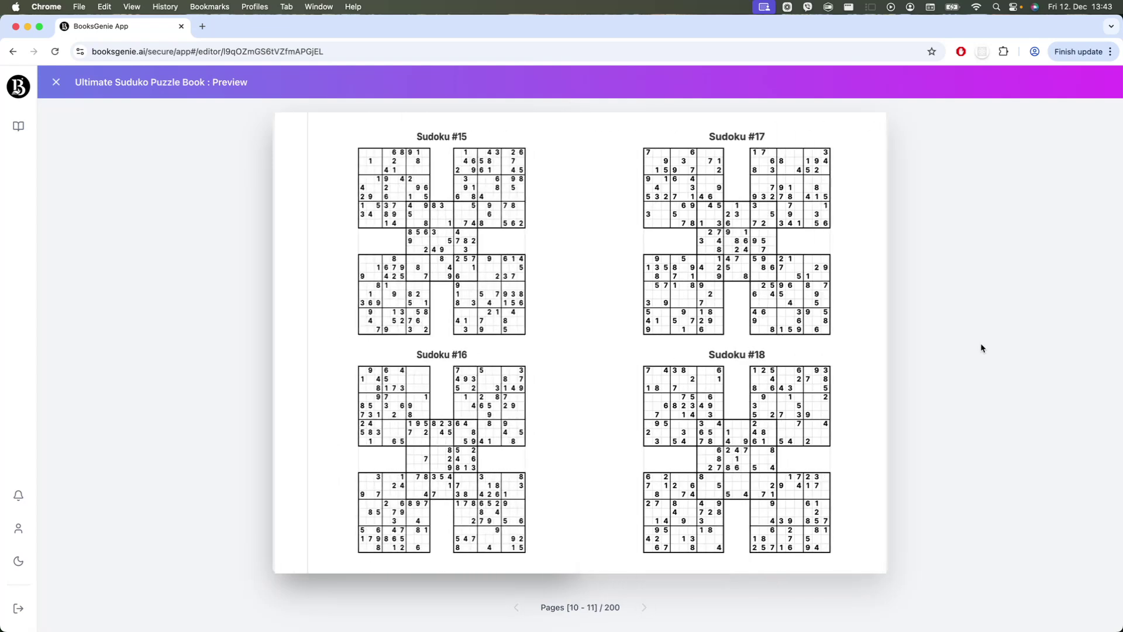
{"action": "key", "text": "Right"}
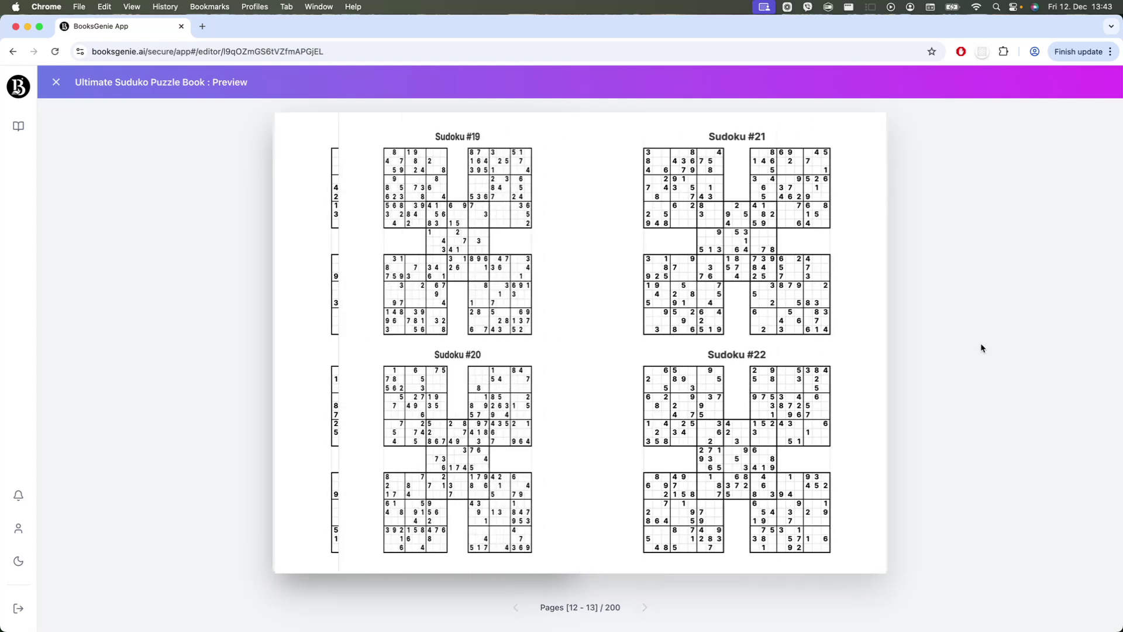
{"action": "key", "text": "Right"}
{"action": "key", "text": "Right"}
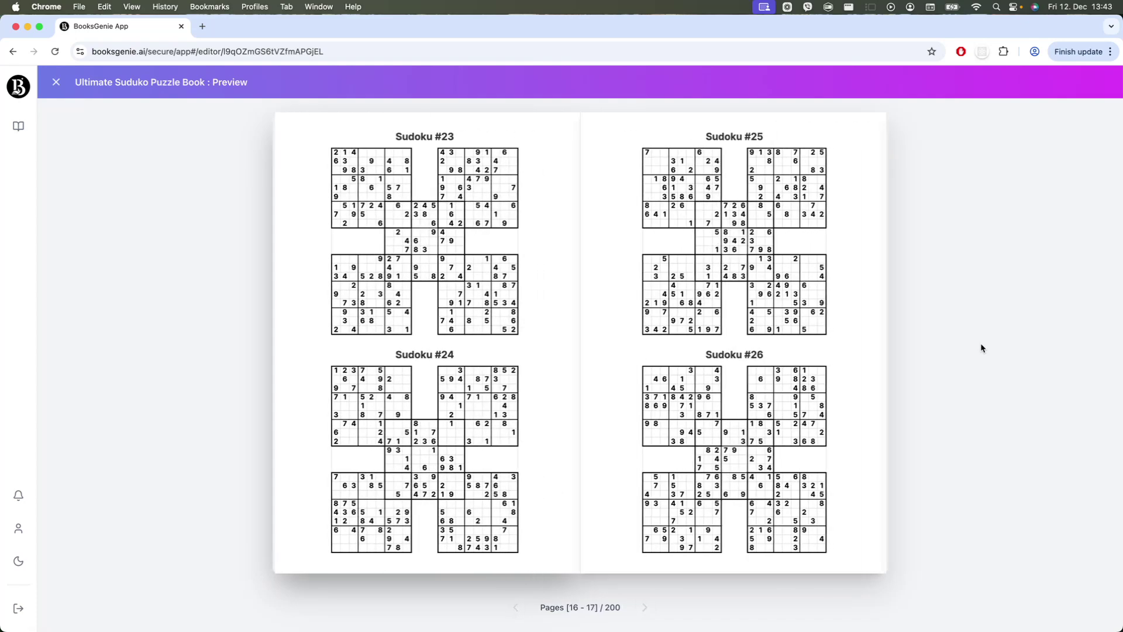
Step: Page through the preview spreads up to pages 22 and 23 and close the preview
{"action": "left_click", "coordinate": [645, 608]}
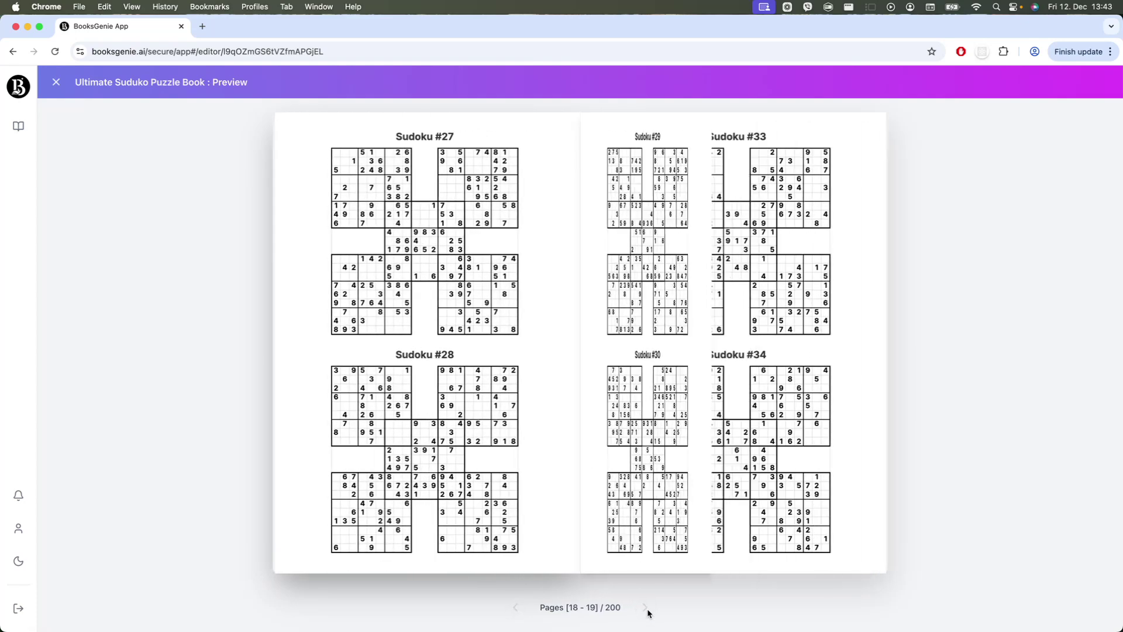
{"action": "left_click", "coordinate": [645, 607]}
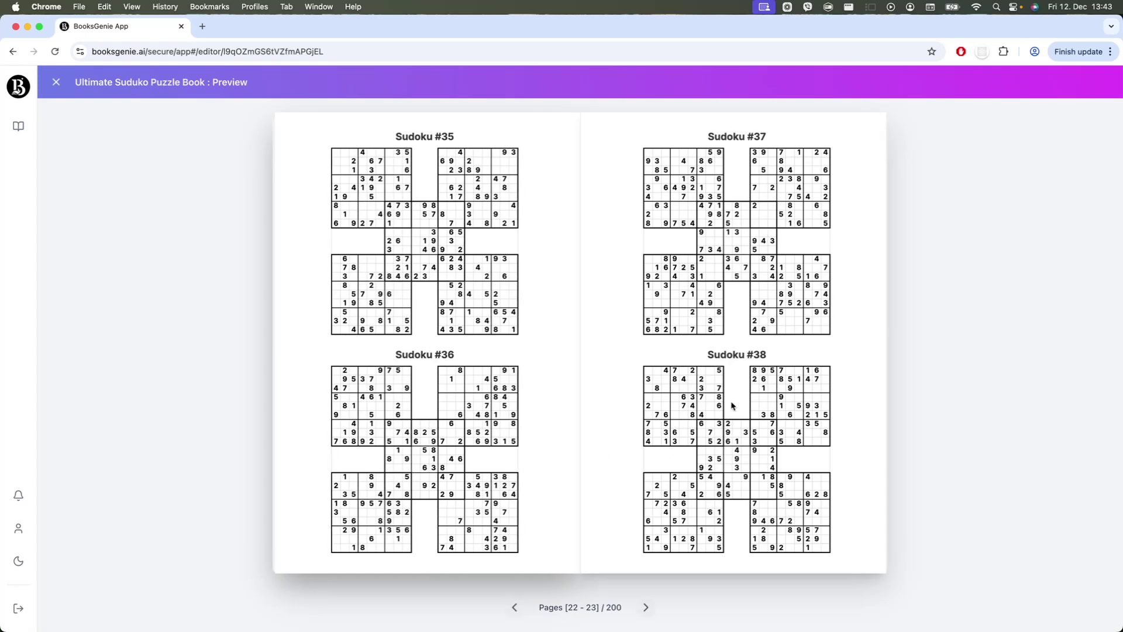
{"action": "left_click", "coordinate": [56, 83]}
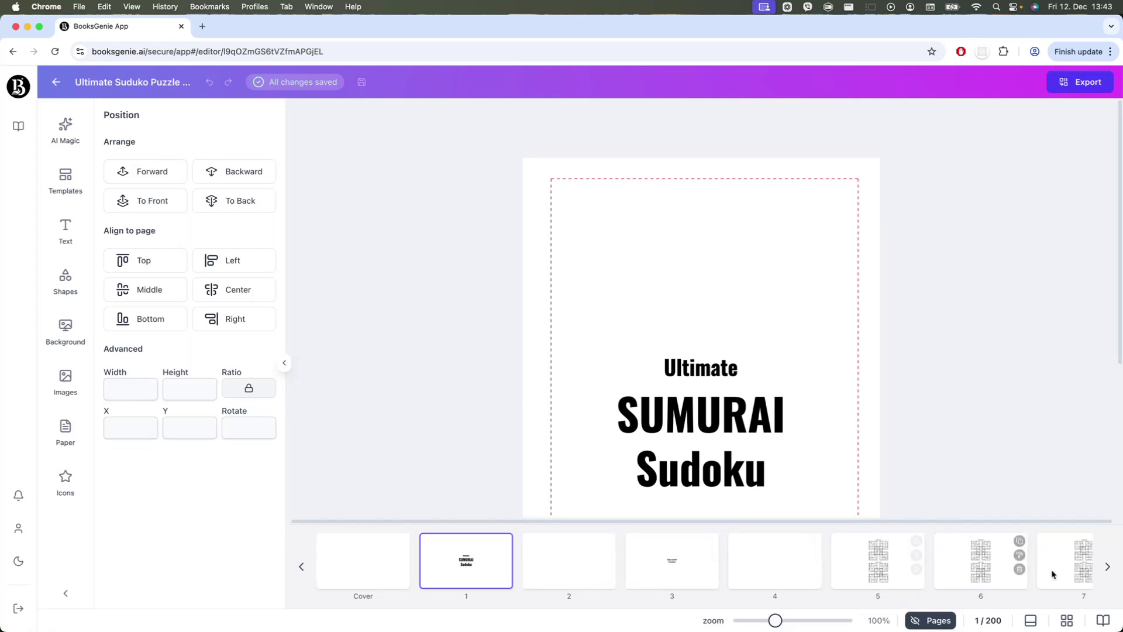
Step: Examine the grid overview of all pages through page 200 and return to the title page
{"action": "left_click", "coordinate": [1070, 621]}
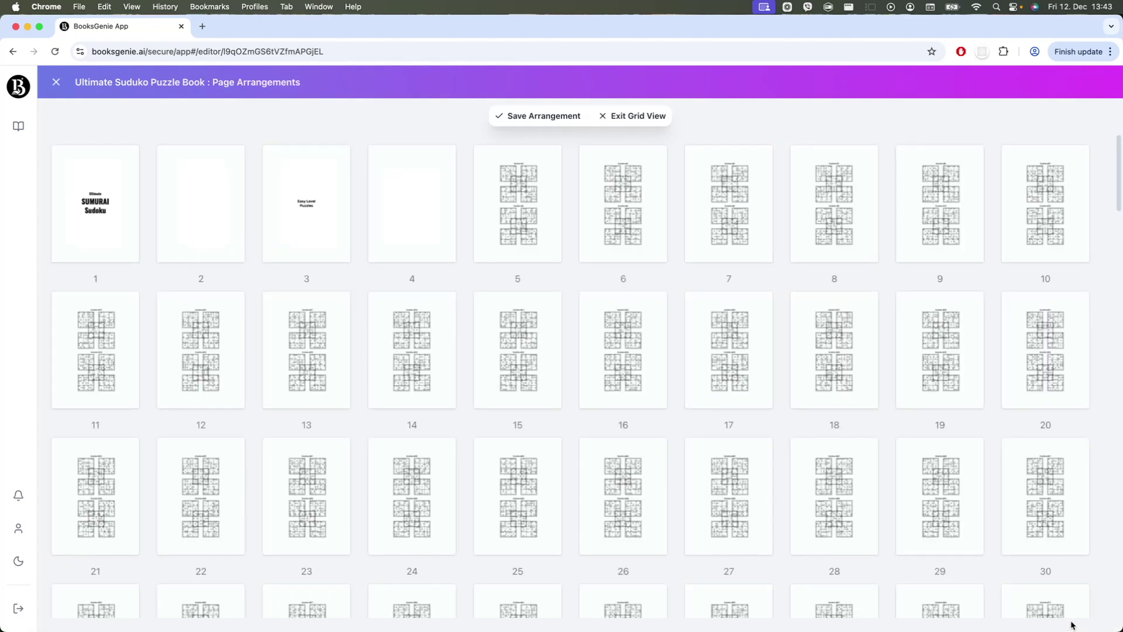
{"action": "scroll", "coordinate": [758, 489], "scroll_direction": "down", "scroll_amount": 20}
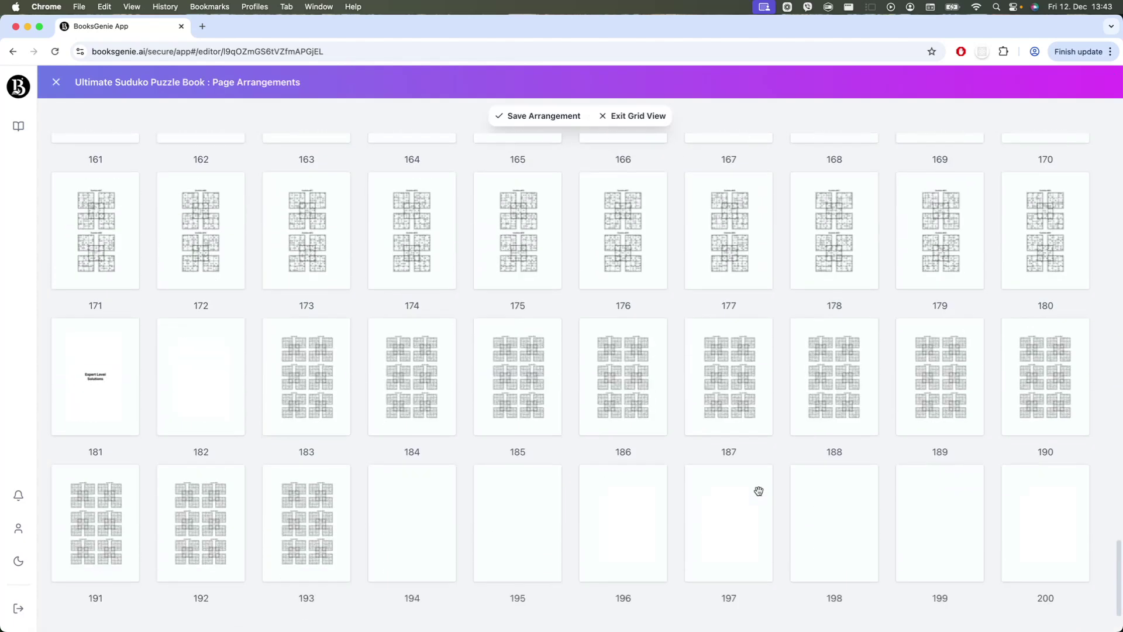
{"action": "left_click_drag", "start_coordinate": [421, 513], "coordinate": [459, 507]}
{"action": "left_click", "coordinate": [616, 120]}
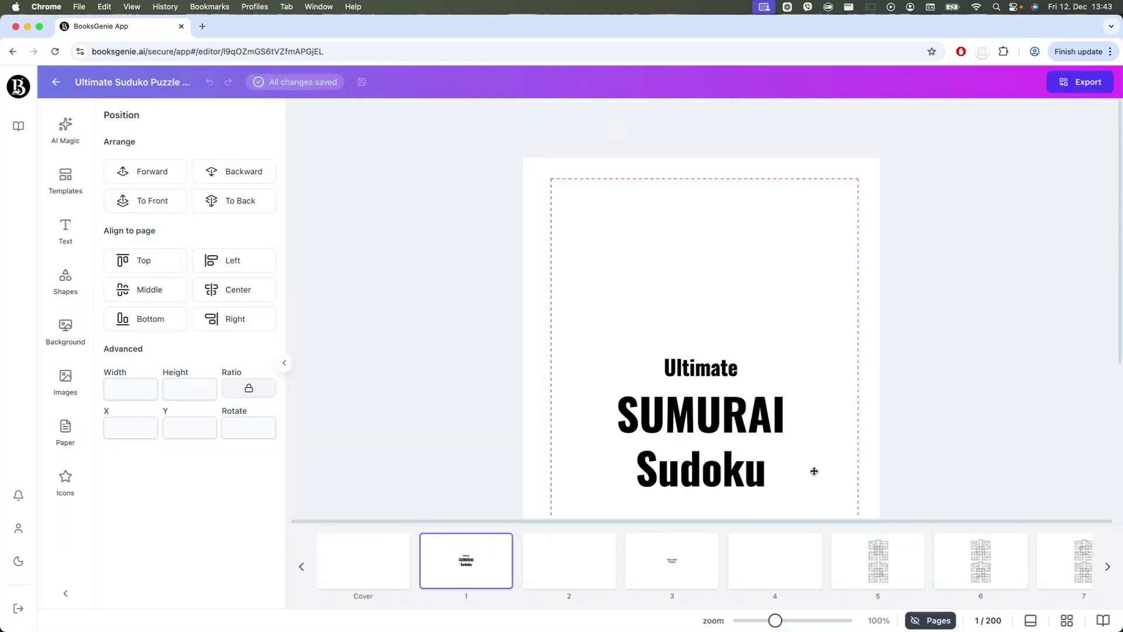
{"action": "mouse_move", "coordinate": [539, 579]}
{"action": "scroll", "coordinate": [800, 419], "scroll_direction": "down", "scroll_amount": 3}
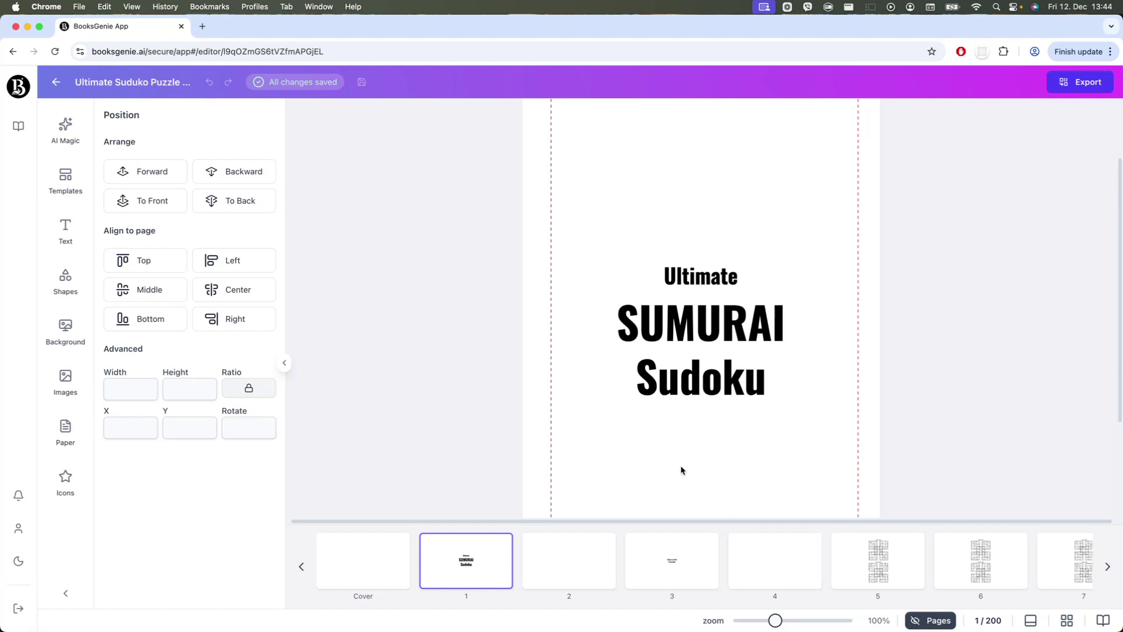
Step: Open the cover page at 70% zoom and set its background to dark red
{"action": "left_click", "coordinate": [359, 558]}
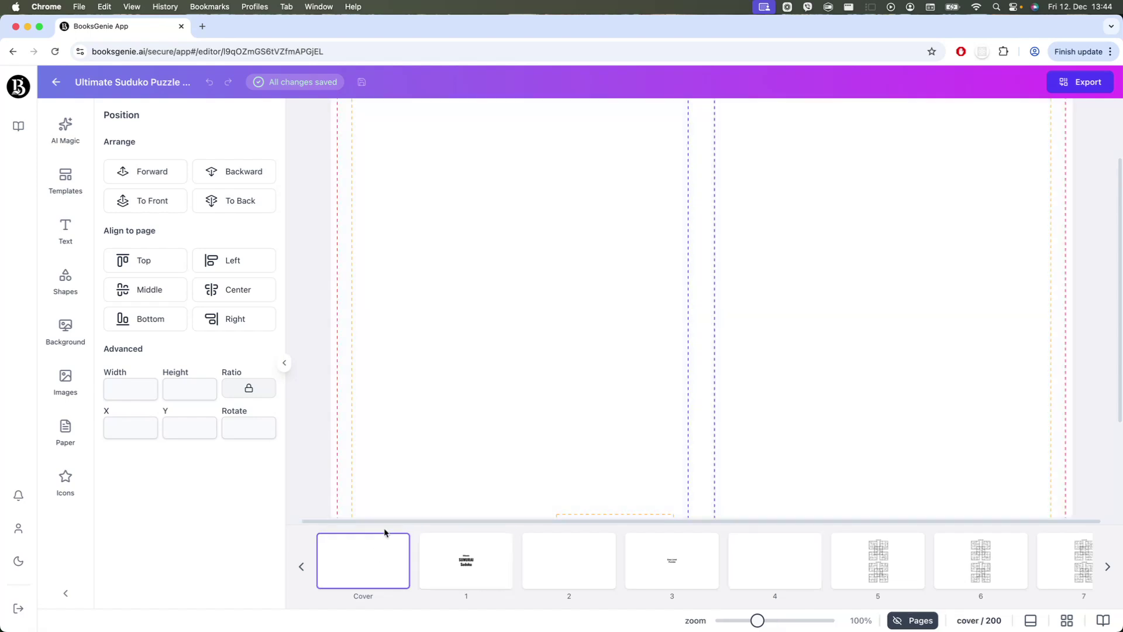
{"action": "left_click_drag", "start_coordinate": [754, 624], "coordinate": [744, 623]}
{"action": "scroll", "coordinate": [398, 400], "scroll_direction": "up", "scroll_amount": 2}
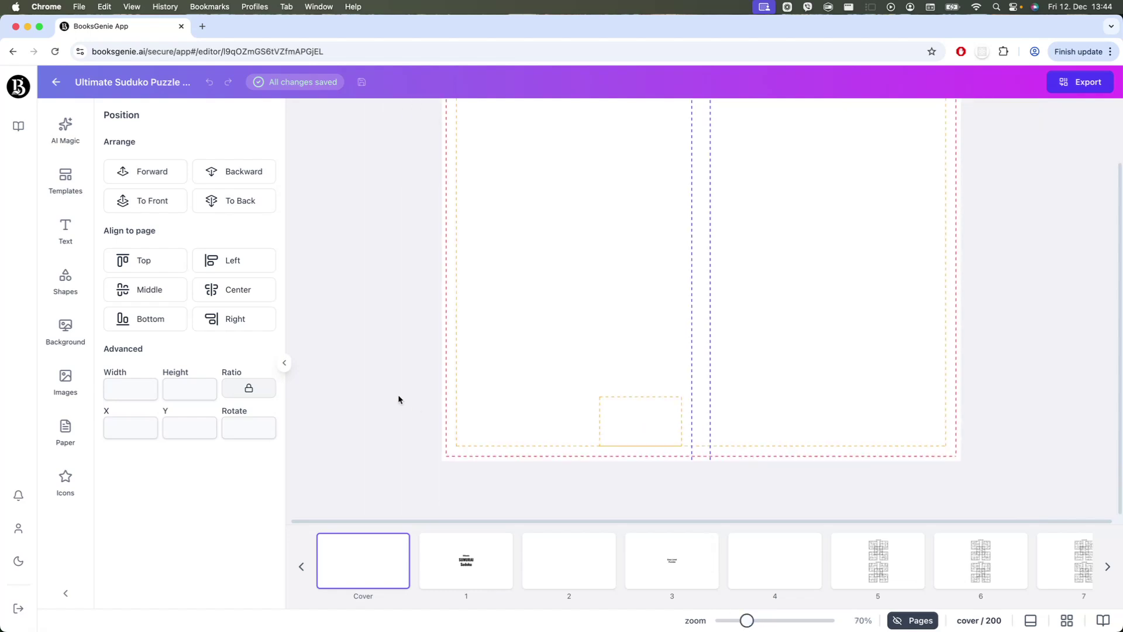
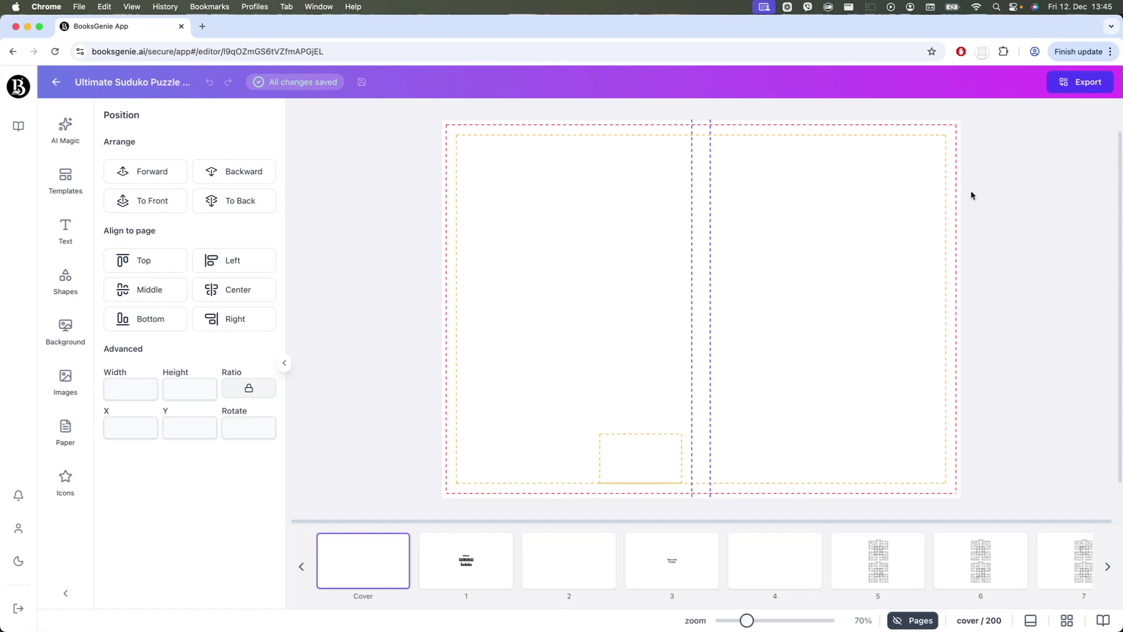
{"action": "left_click_drag", "start_coordinate": [395, 107], "coordinate": [984, 502]}
{"action": "left_click", "coordinate": [61, 345]}
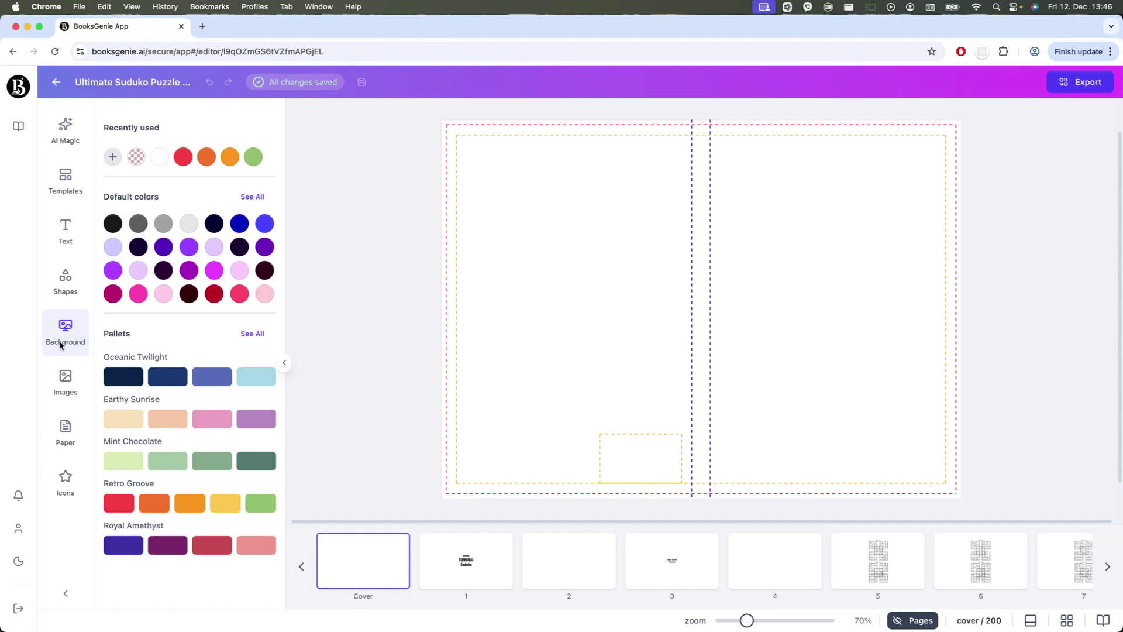
{"action": "left_click", "coordinate": [211, 296]}
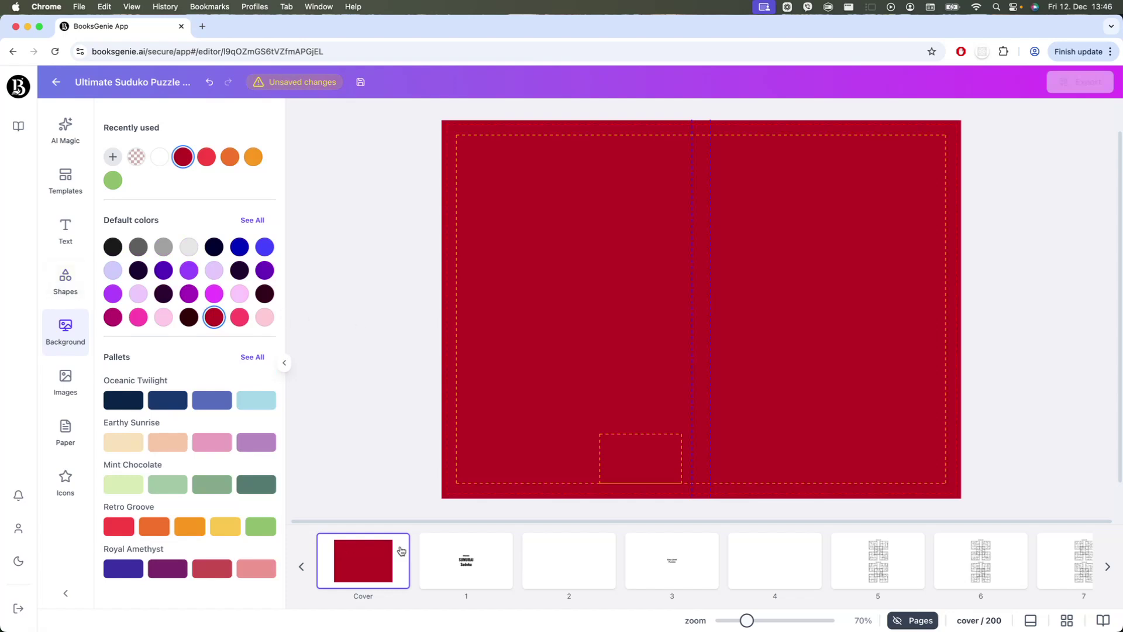
Step: Copy the three title lines from page 1 onto the cover and place them in the upper part of the front cover
{"action": "left_click", "coordinate": [466, 563]}
{"action": "left_click_drag", "start_coordinate": [871, 377], "coordinate": [536, 235]}
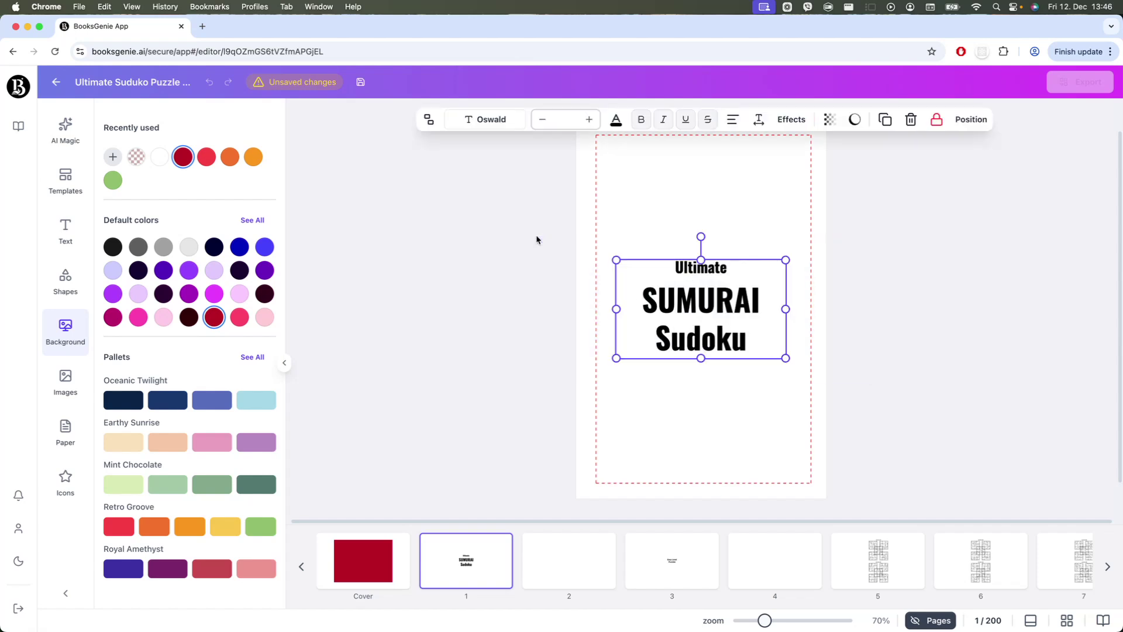
{"action": "left_click", "coordinate": [372, 561]}
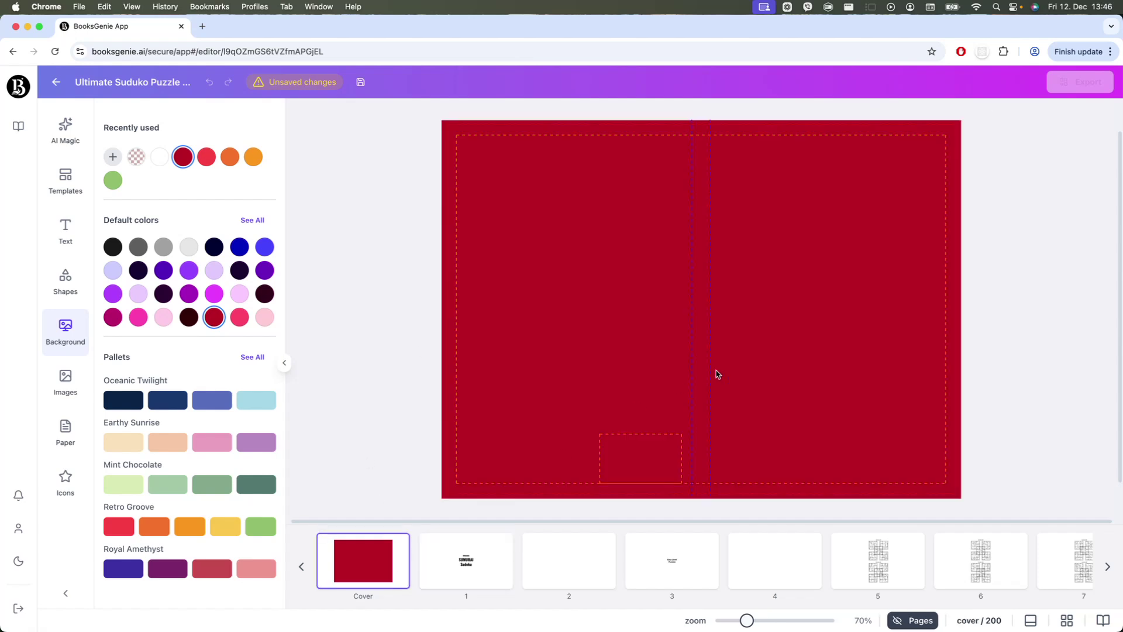
{"action": "key", "text": "ctrl+v"}
{"action": "left_click_drag", "start_coordinate": [582, 328], "coordinate": [831, 244]}
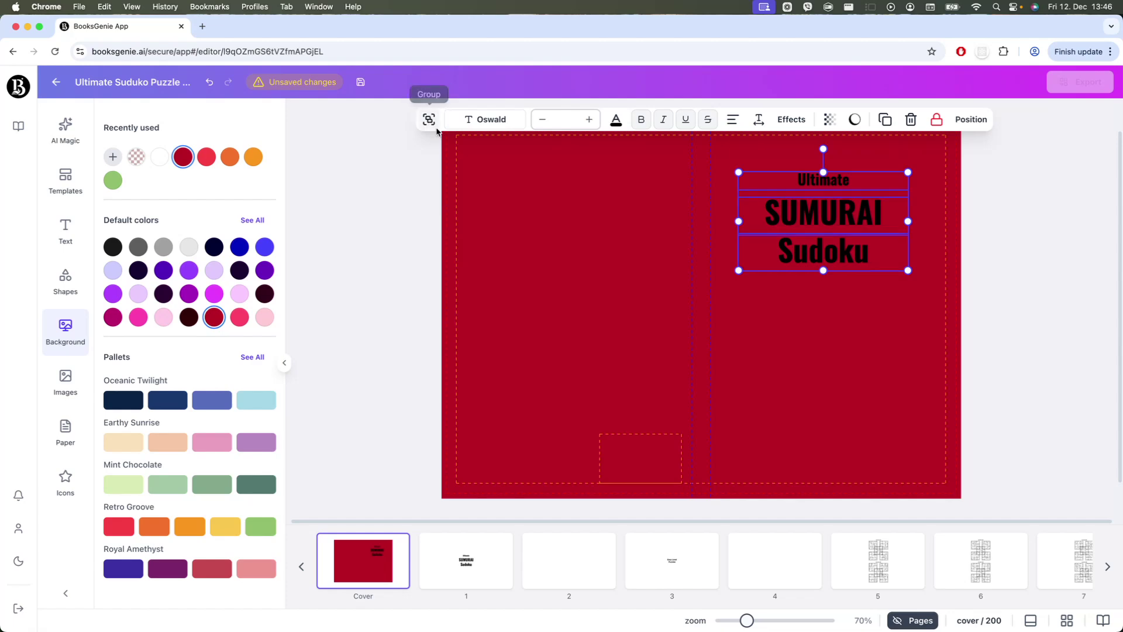
{"action": "left_click", "coordinate": [910, 355]}
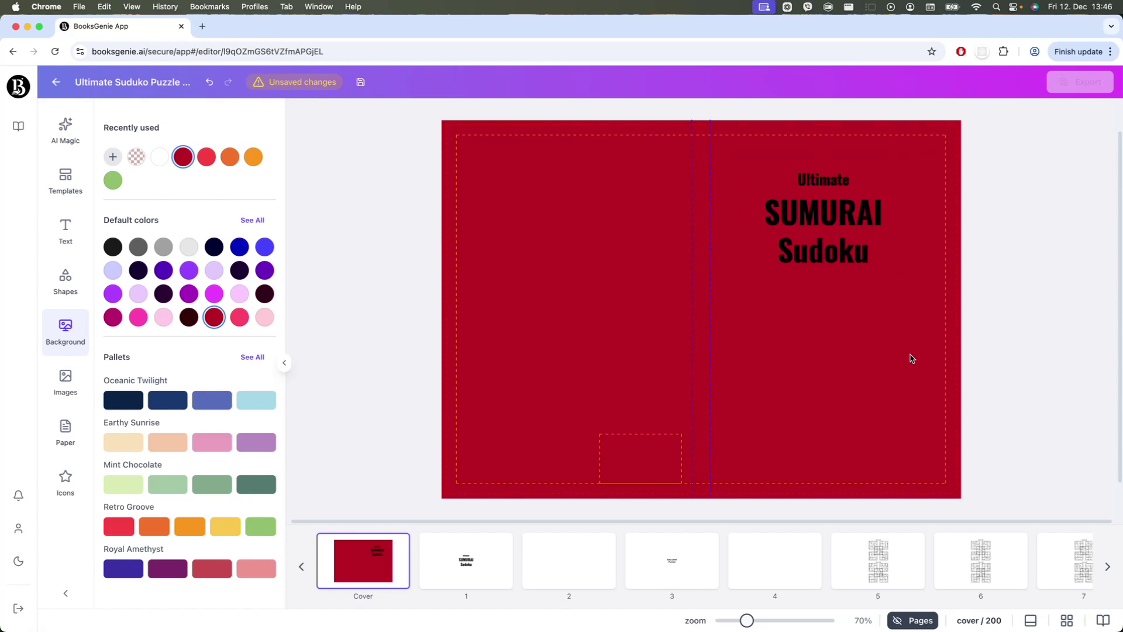
Step: Try the Neon and Hollow text effects on the cover's "SUMURAI" line and settle on the Splice effect
{"action": "left_click", "coordinate": [855, 223]}
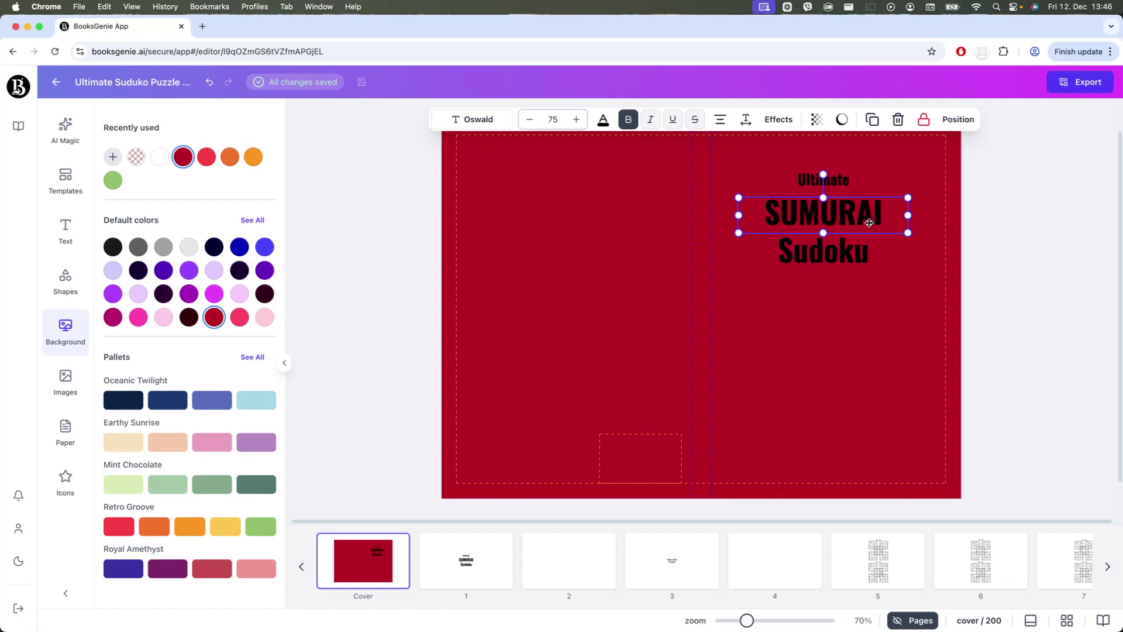
{"action": "left_click", "coordinate": [773, 122]}
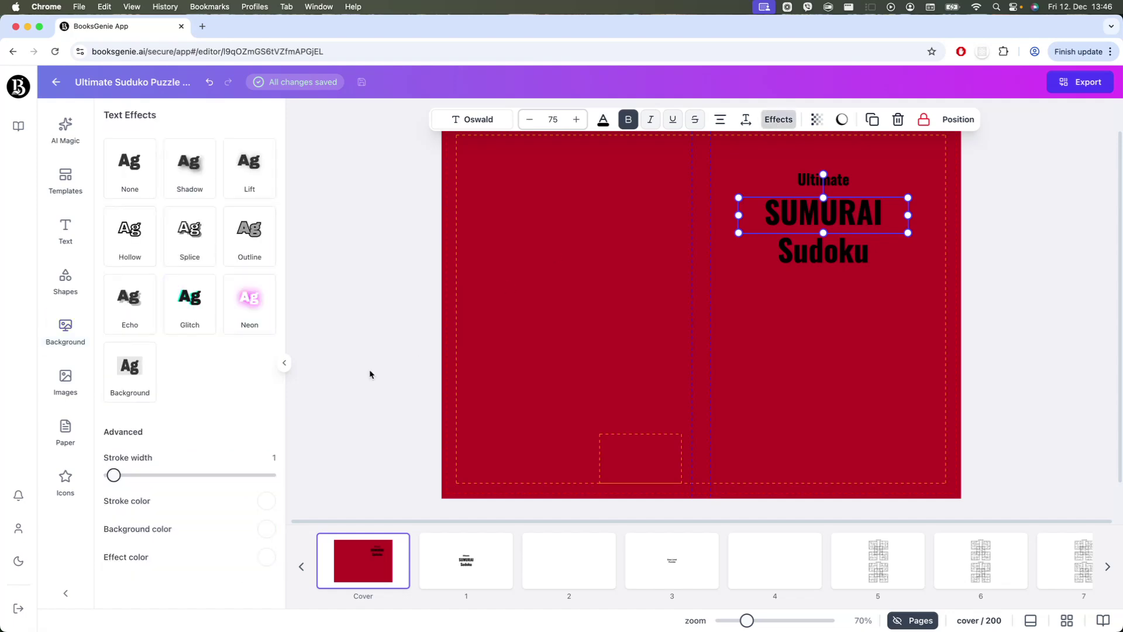
{"action": "left_click", "coordinate": [197, 242]}
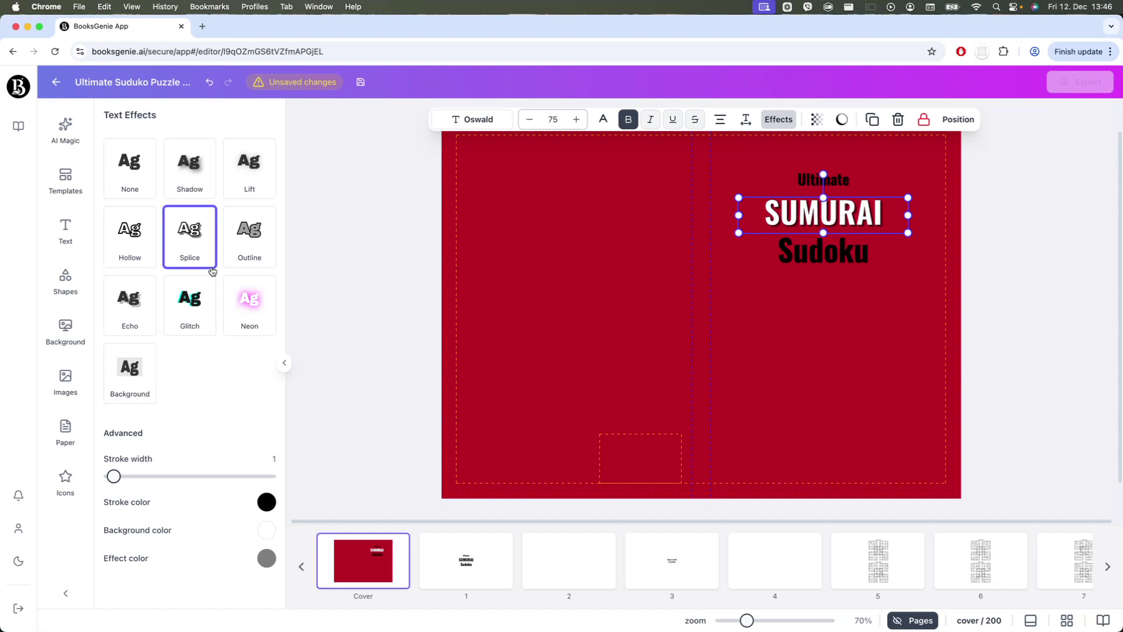
{"action": "left_click", "coordinate": [253, 315]}
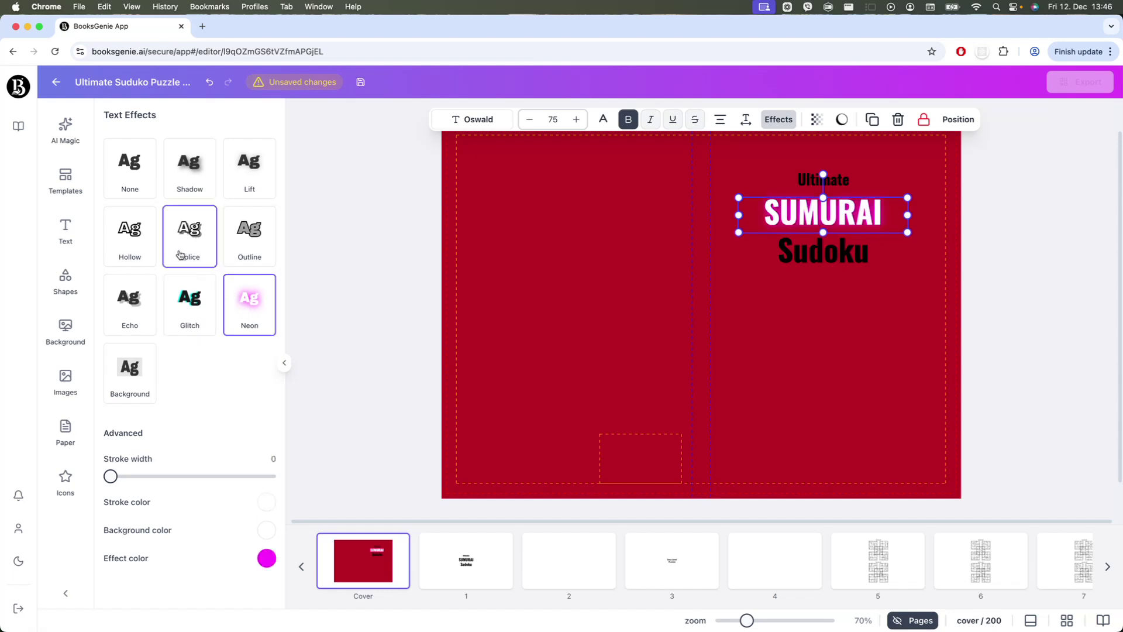
{"action": "left_click", "coordinate": [136, 243]}
{"action": "left_click", "coordinate": [190, 233]}
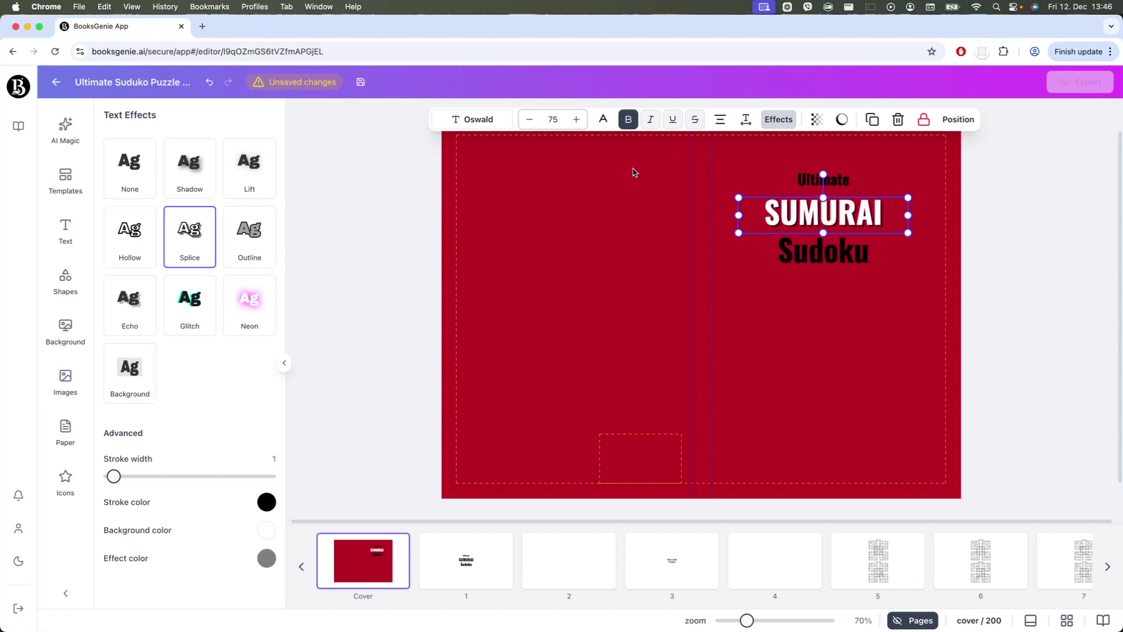
Step: Increase the font size of the cover's "SUMURAI" line to 100
{"action": "left_click", "coordinate": [577, 119]}
{"action": "left_click", "coordinate": [576, 119]}
{"action": "left_click", "coordinate": [576, 120]}
{"action": "left_click", "coordinate": [576, 120]}
{"action": "left_click", "coordinate": [576, 120]}
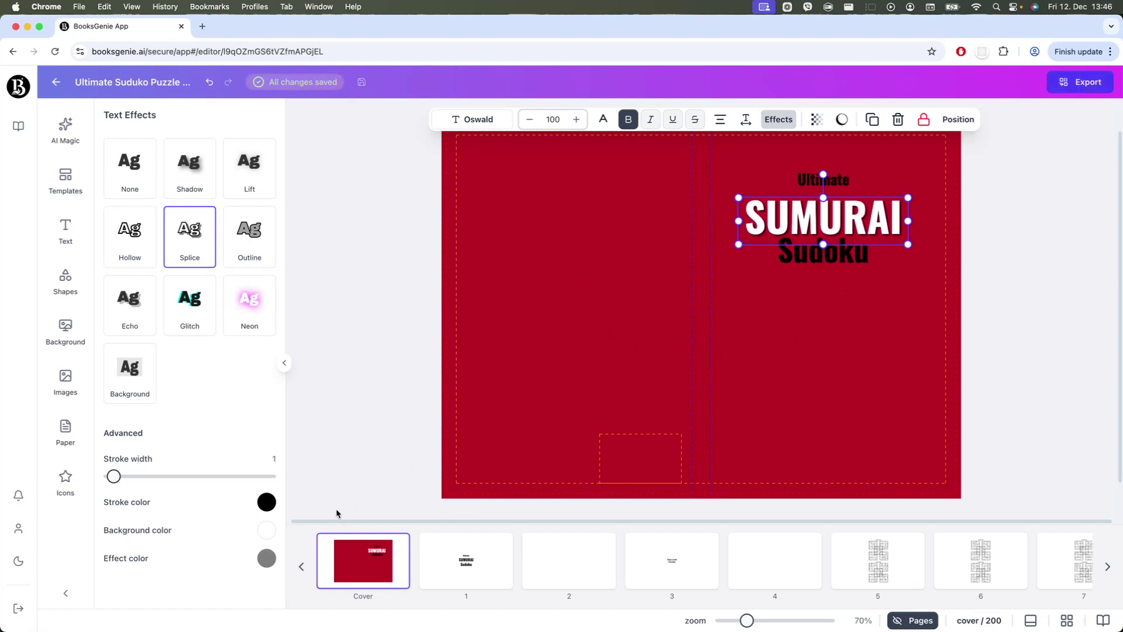
{"action": "left_click", "coordinate": [800, 346]}
Step: Move the cover's "Sudoku" line slightly down beneath "SUMURAI" and apply the Splice text effect to it
{"action": "left_click_drag", "start_coordinate": [837, 256], "coordinate": [836, 258]}
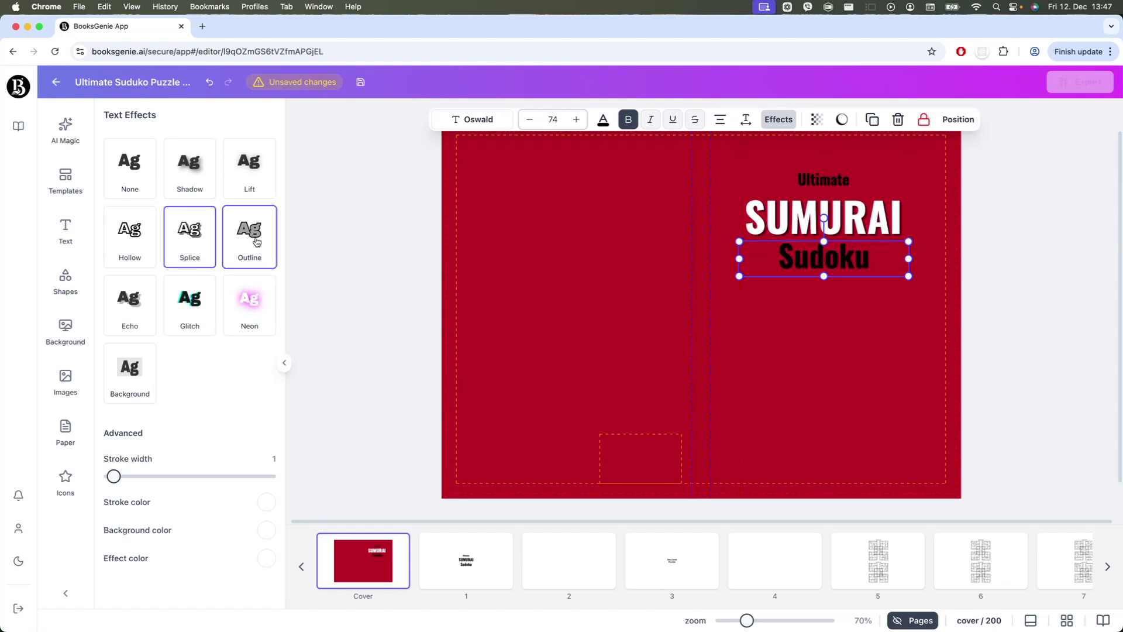
{"action": "left_click", "coordinate": [252, 239]}
{"action": "left_click", "coordinate": [182, 243]}
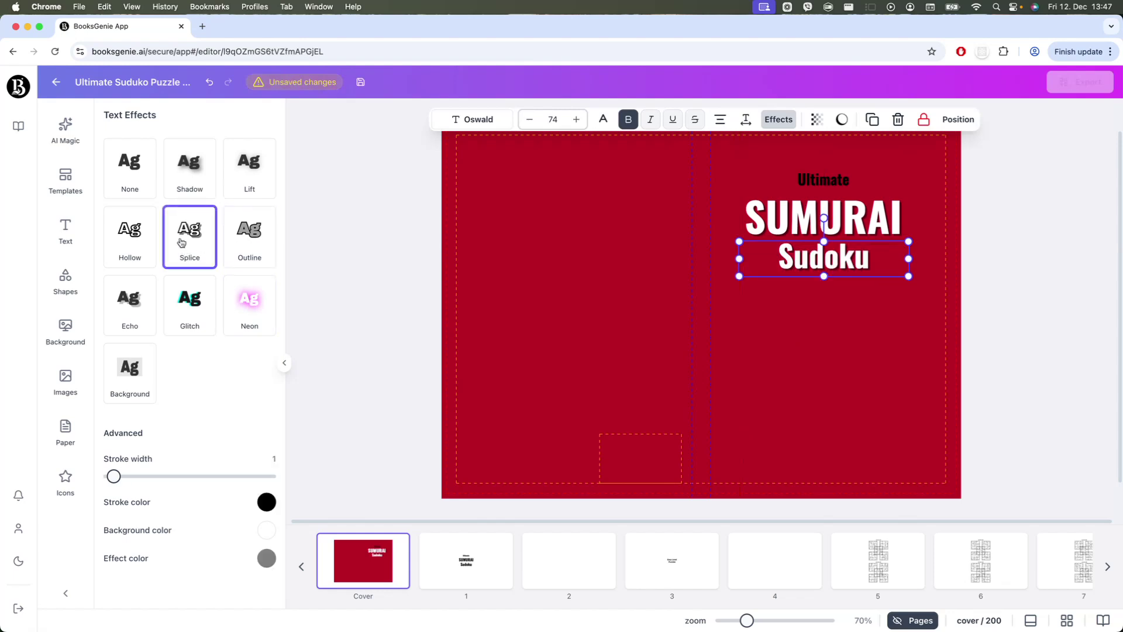
Step: Set the "Sudoku" line's effect color to golden yellow and its stroke width to 4
{"action": "left_click", "coordinate": [266, 558]}
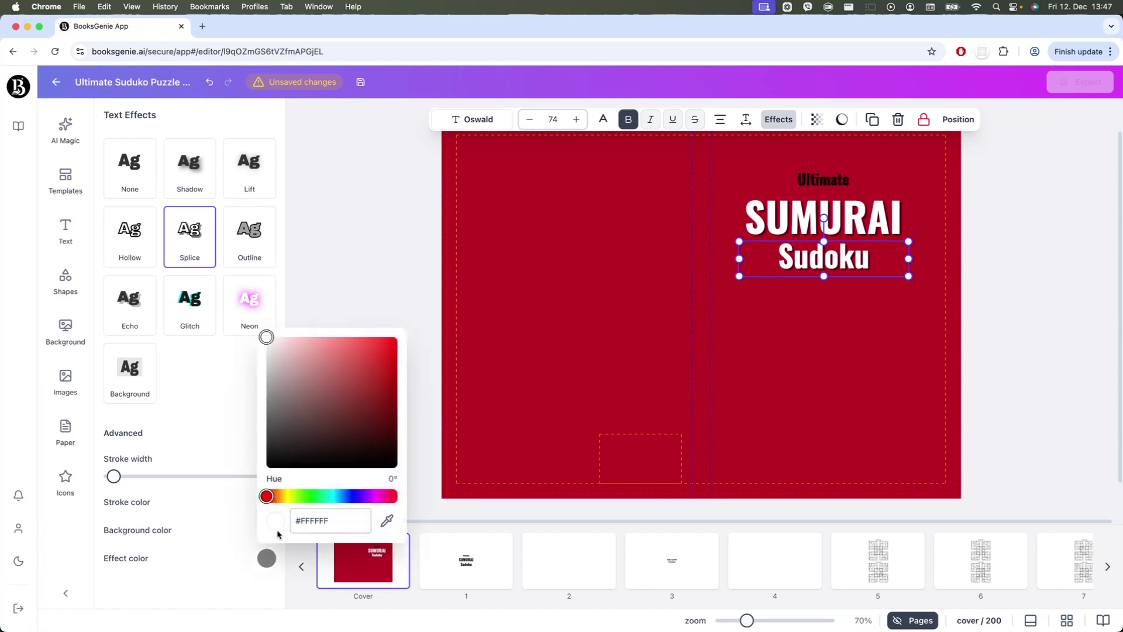
{"action": "left_click", "coordinate": [283, 497]}
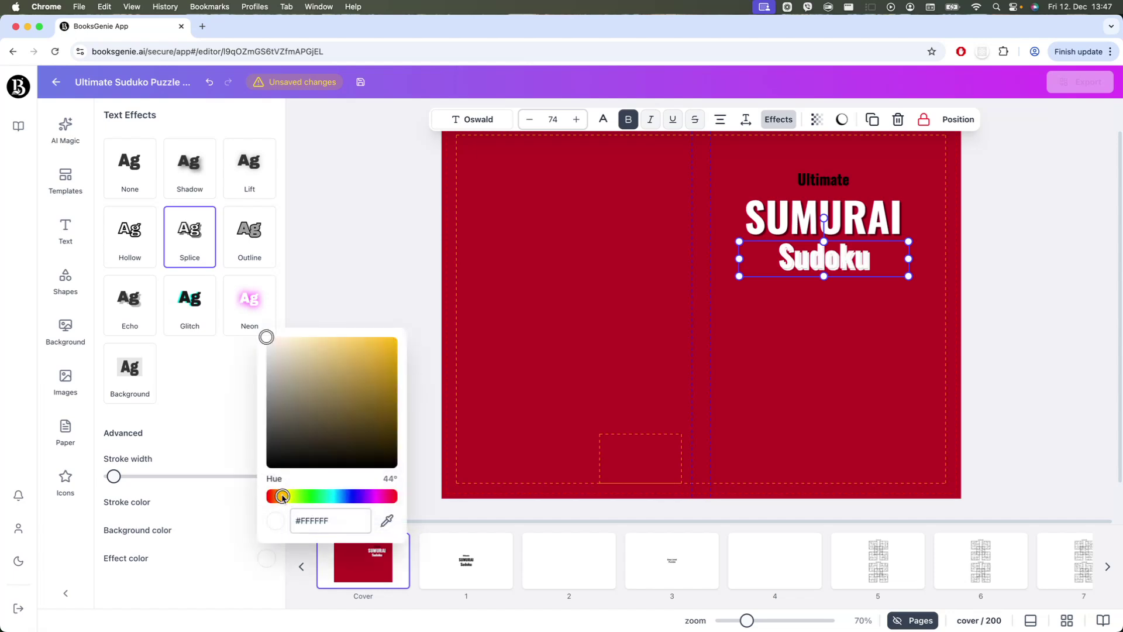
{"action": "left_click", "coordinate": [361, 343]}
{"action": "left_click_drag", "start_coordinate": [360, 342], "coordinate": [355, 336]}
{"action": "left_click", "coordinate": [381, 316]}
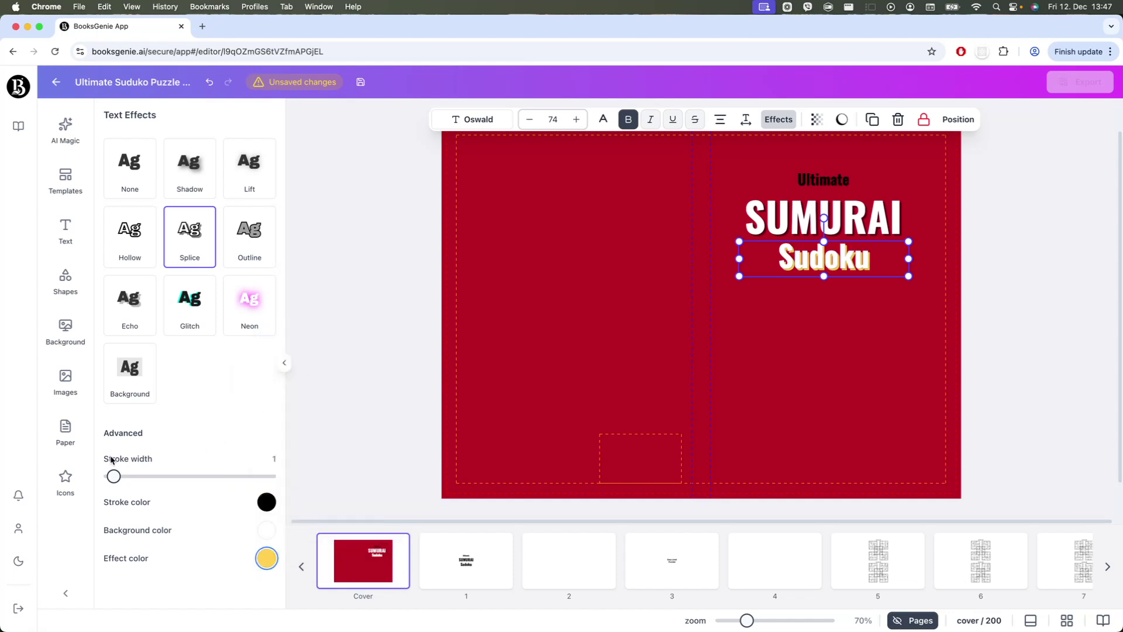
{"action": "left_click_drag", "start_coordinate": [115, 478], "coordinate": [126, 478]}
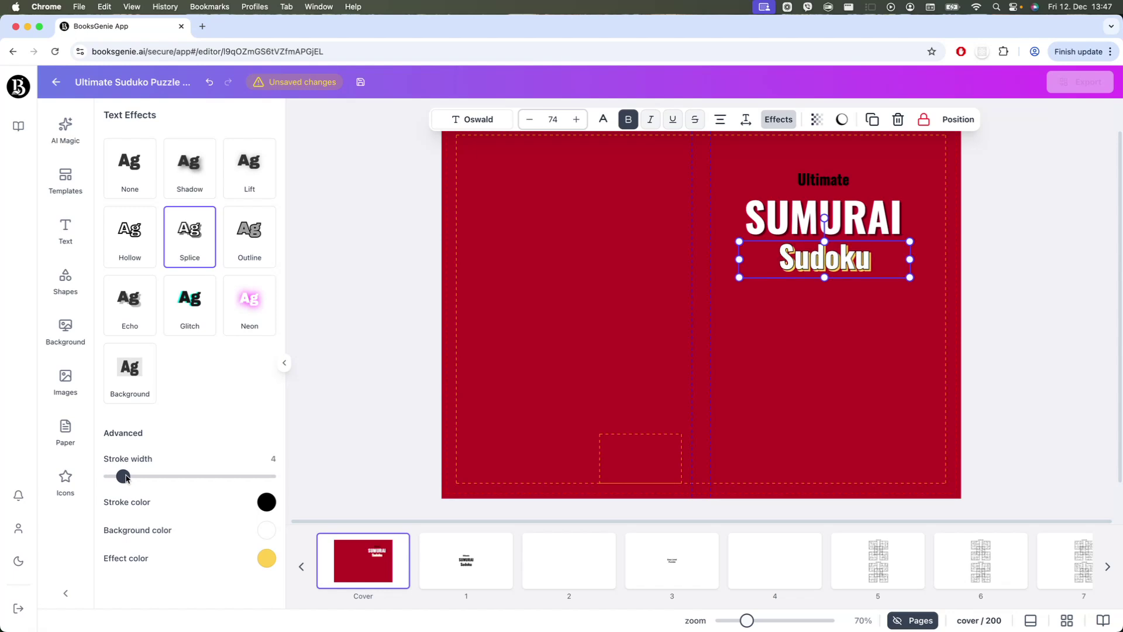
{"action": "left_click", "coordinate": [757, 389]}
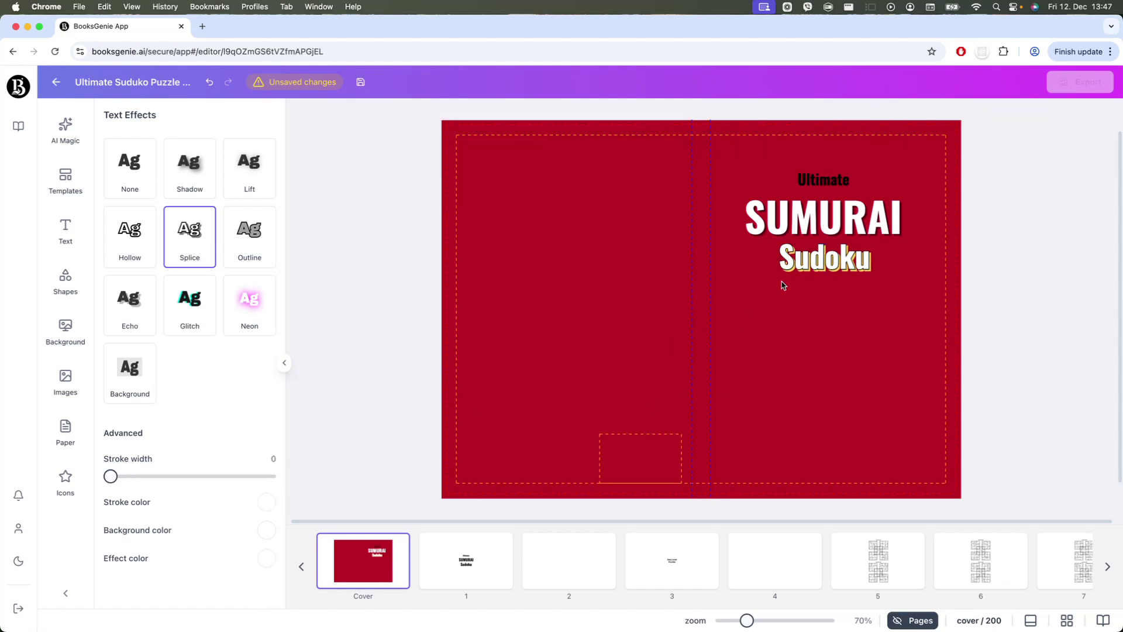
Step: Thicken the stroke of the cover's "SUMURAI" line
{"action": "left_click", "coordinate": [839, 224]}
{"action": "left_click_drag", "start_coordinate": [115, 477], "coordinate": [129, 478]}
{"action": "left_click", "coordinate": [795, 357]}
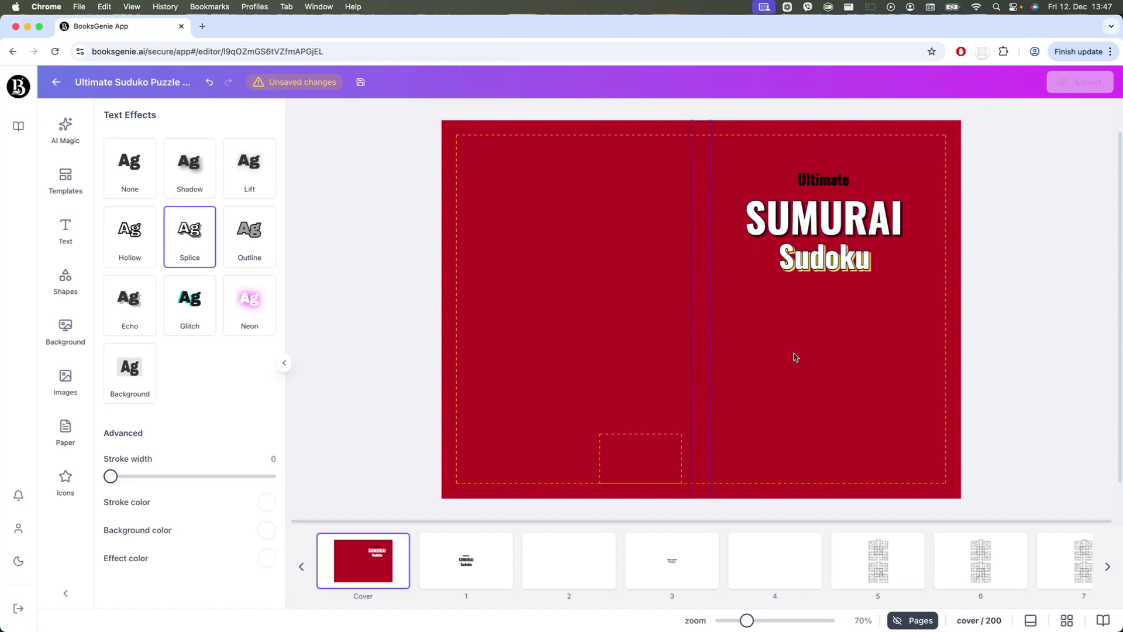
Step: Increase the font size of the cover's "Sudoku" line to 81
{"action": "left_click", "coordinate": [843, 270]}
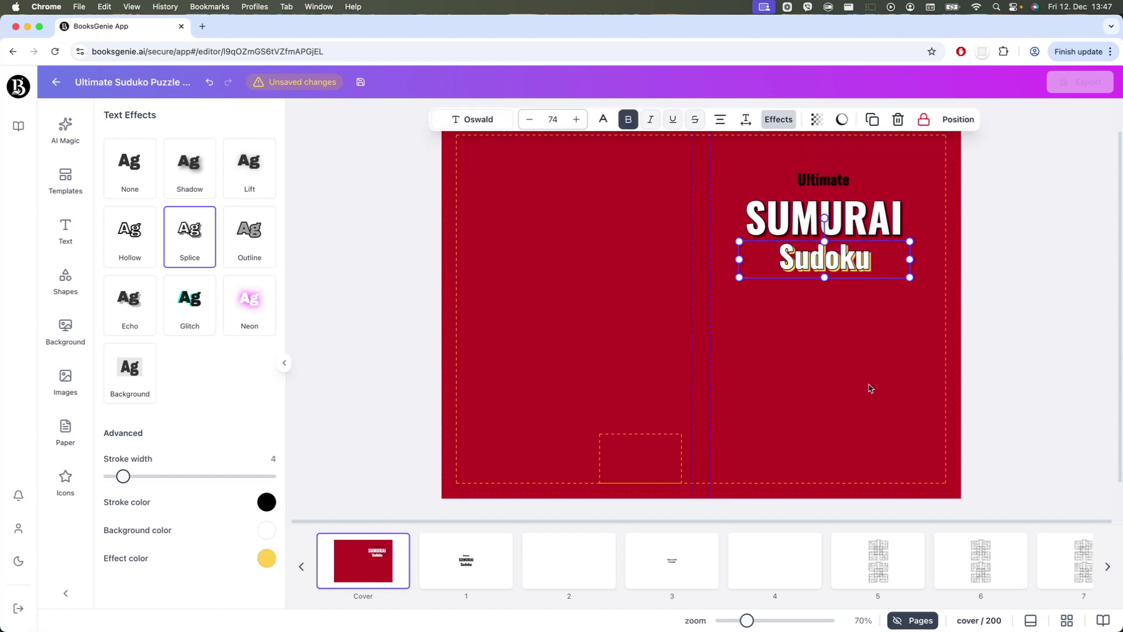
{"action": "left_click", "coordinate": [576, 120]}
{"action": "left_click", "coordinate": [576, 119]}
{"action": "left_click", "coordinate": [577, 119]}
{"action": "left_click", "coordinate": [577, 120]}
{"action": "left_click", "coordinate": [576, 119]}
{"action": "left_click", "coordinate": [576, 119]}
{"action": "left_click", "coordinate": [576, 119]}
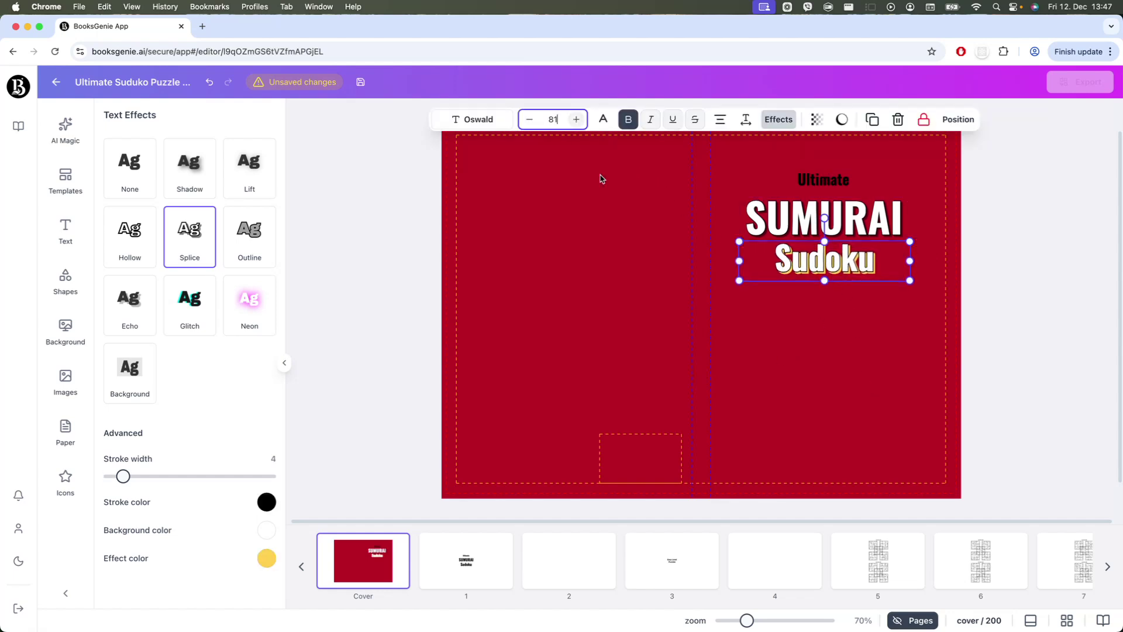
{"action": "left_click", "coordinate": [856, 377]}
Step: Set the text color of the cover's "Ultimate" line to orange
{"action": "left_click", "coordinate": [833, 185]}
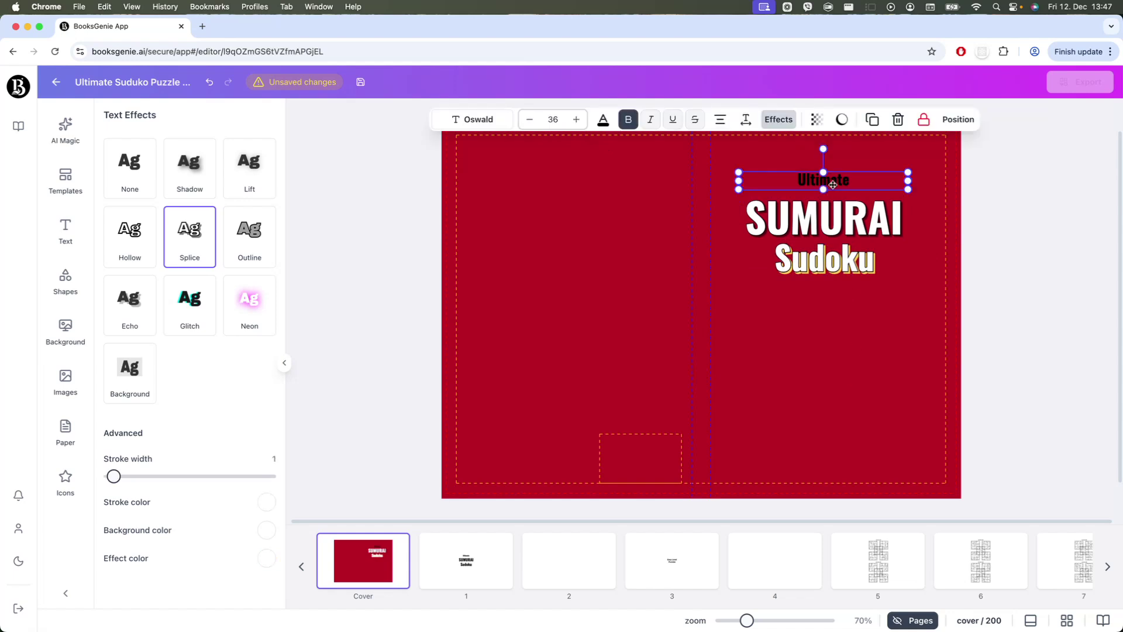
{"action": "left_click", "coordinate": [603, 120]}
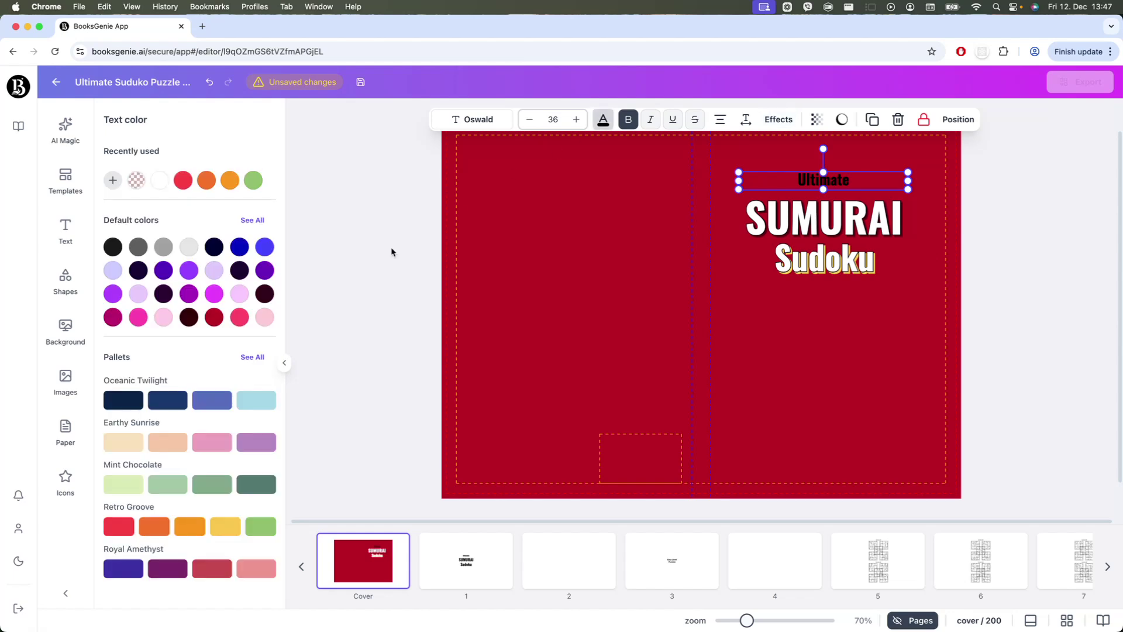
{"action": "left_click", "coordinate": [230, 180]}
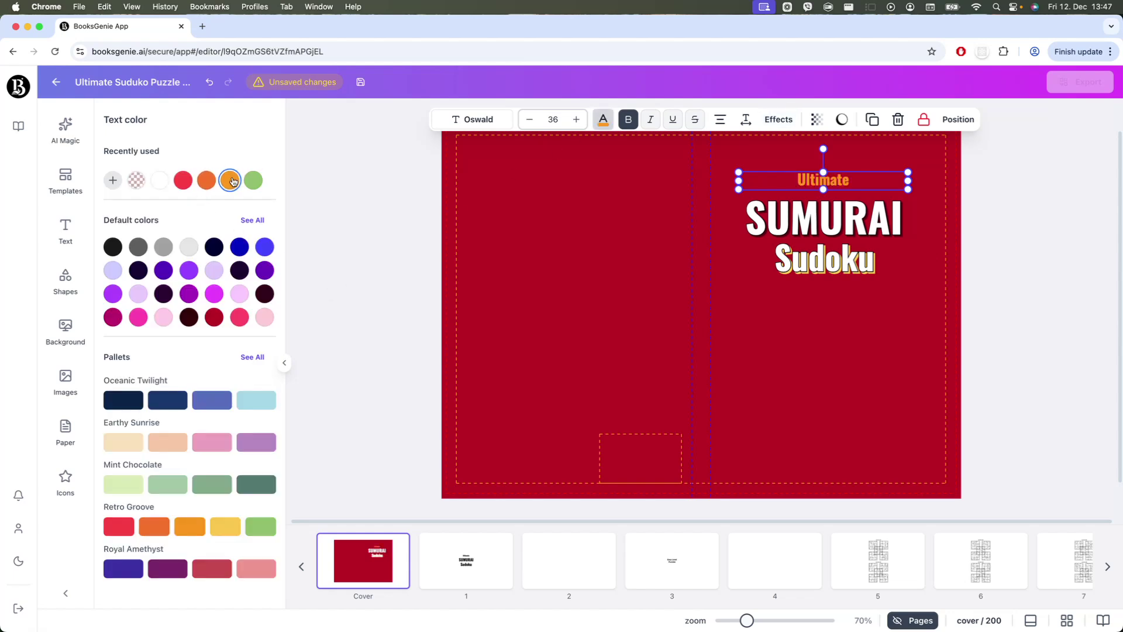
Step: Move the three title lines together slightly higher on the front cover
{"action": "left_click", "coordinate": [379, 285]}
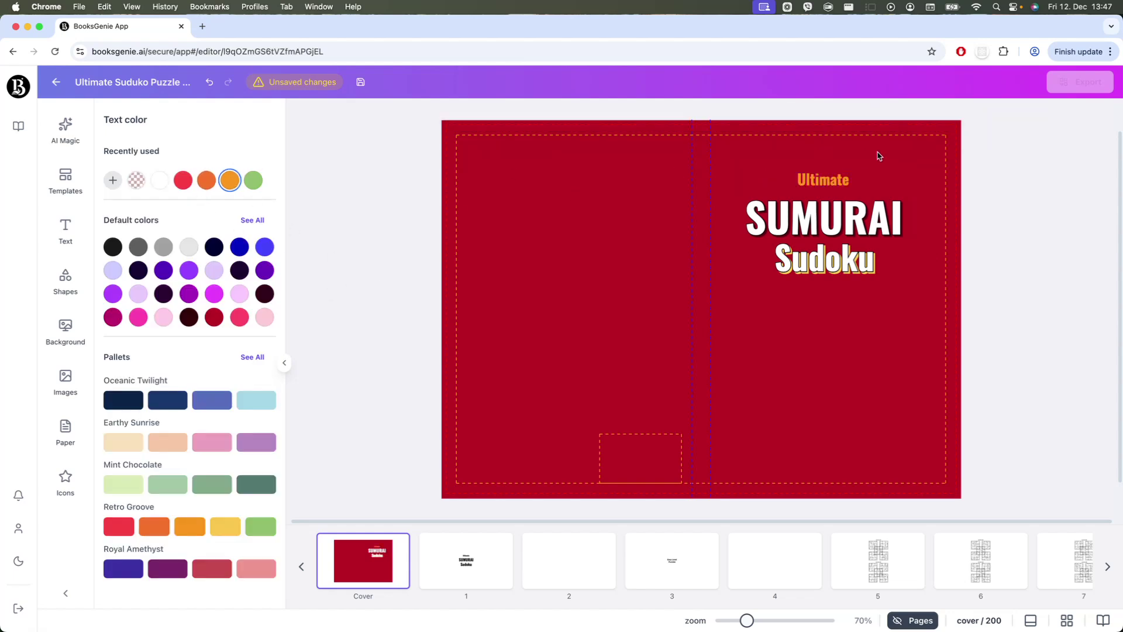
{"action": "left_click_drag", "start_coordinate": [1011, 335], "coordinate": [723, 157]}
{"action": "left_click_drag", "start_coordinate": [823, 235], "coordinate": [822, 218]}
{"action": "left_click", "coordinate": [871, 333]}
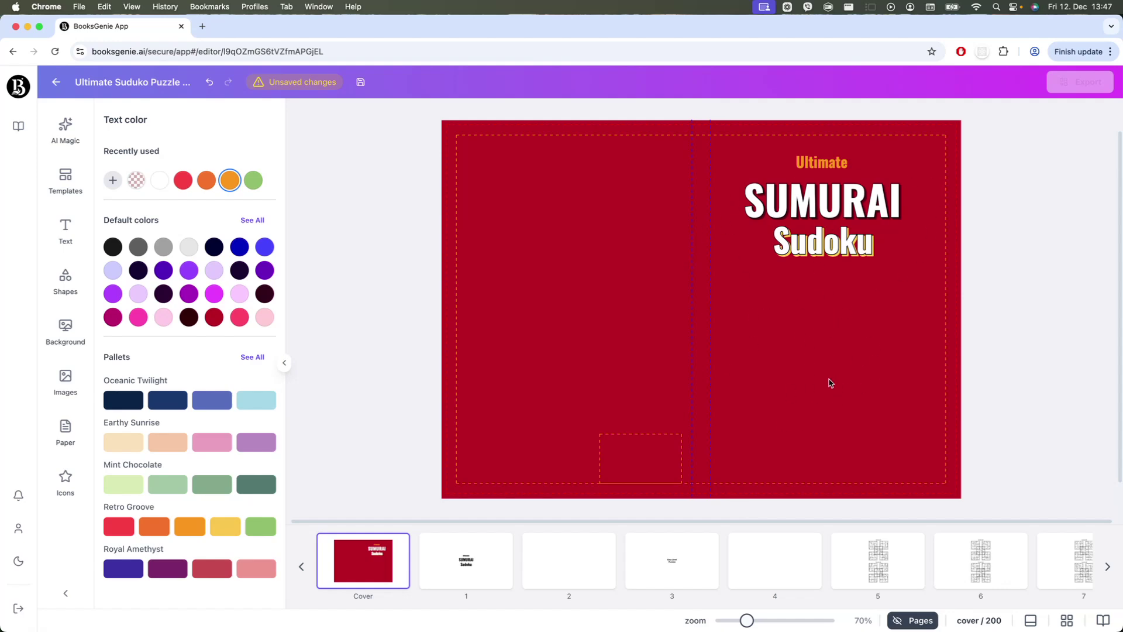
Step: Search the Pixabay images for "samurai" and filter the results to illustrations
{"action": "left_click", "coordinate": [62, 398]}
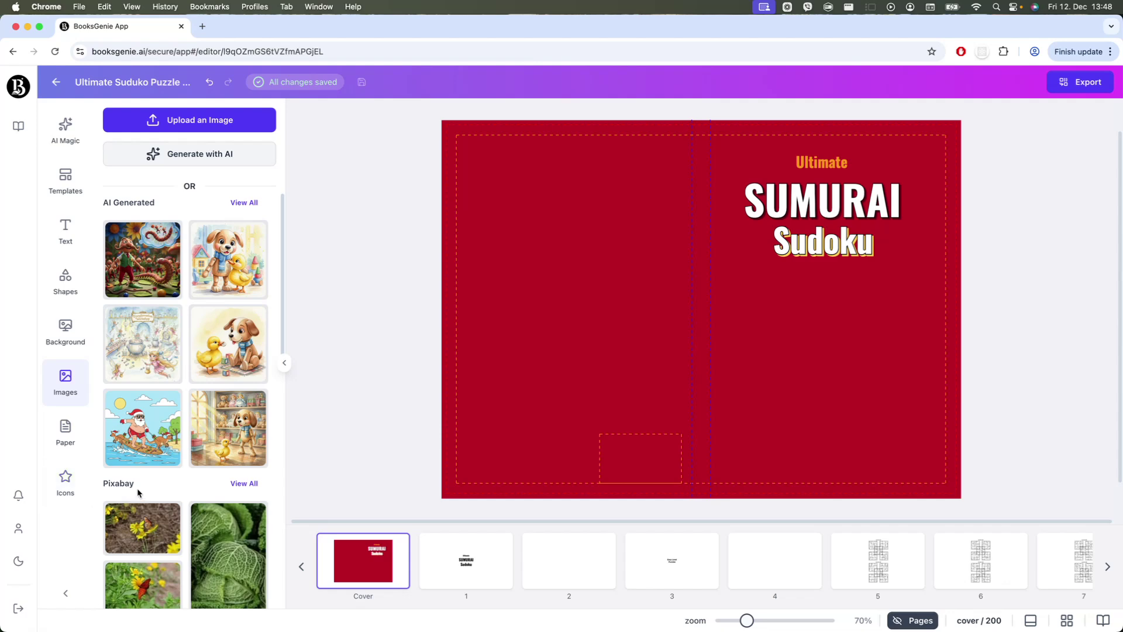
{"action": "left_click", "coordinate": [243, 486]}
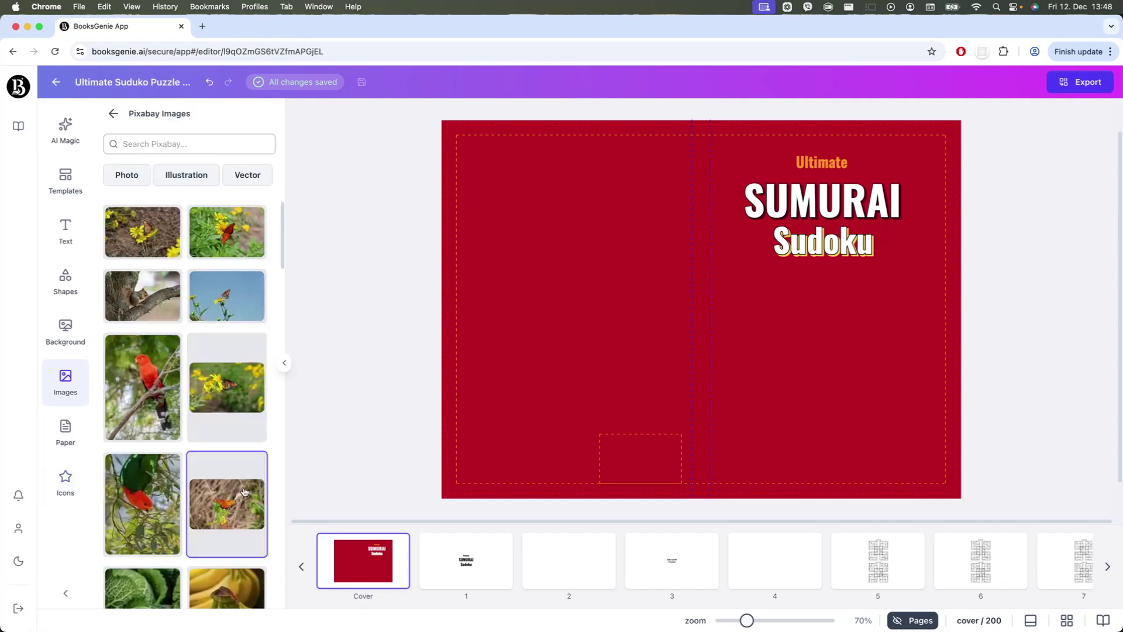
{"action": "left_click", "coordinate": [170, 146]}
{"action": "type", "text": "s"}
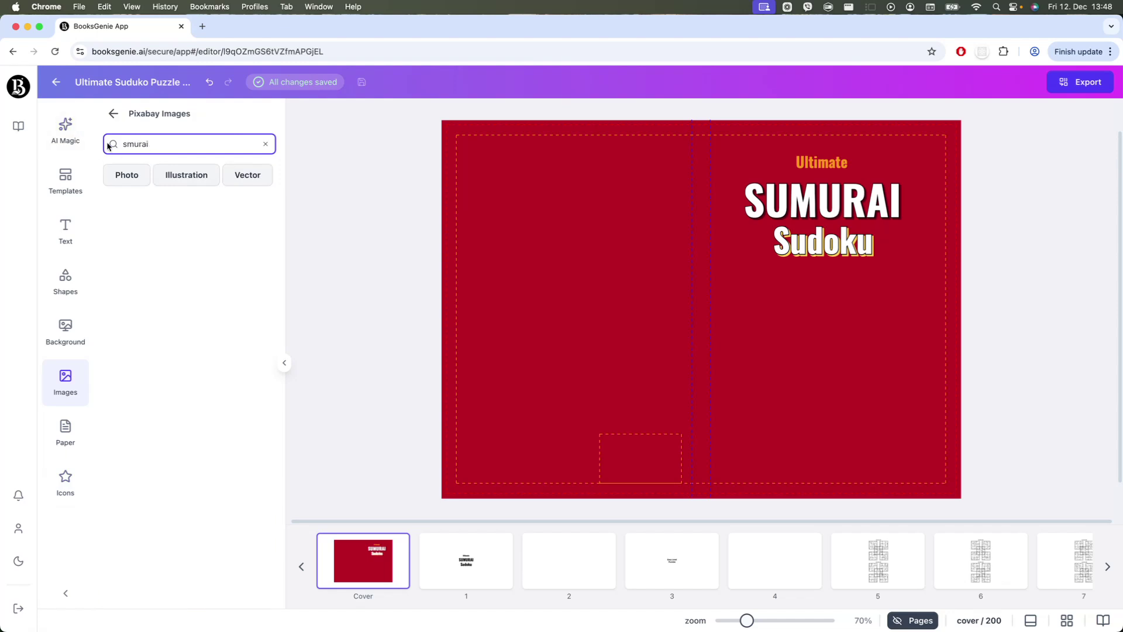
{"action": "type", "text": "a"}
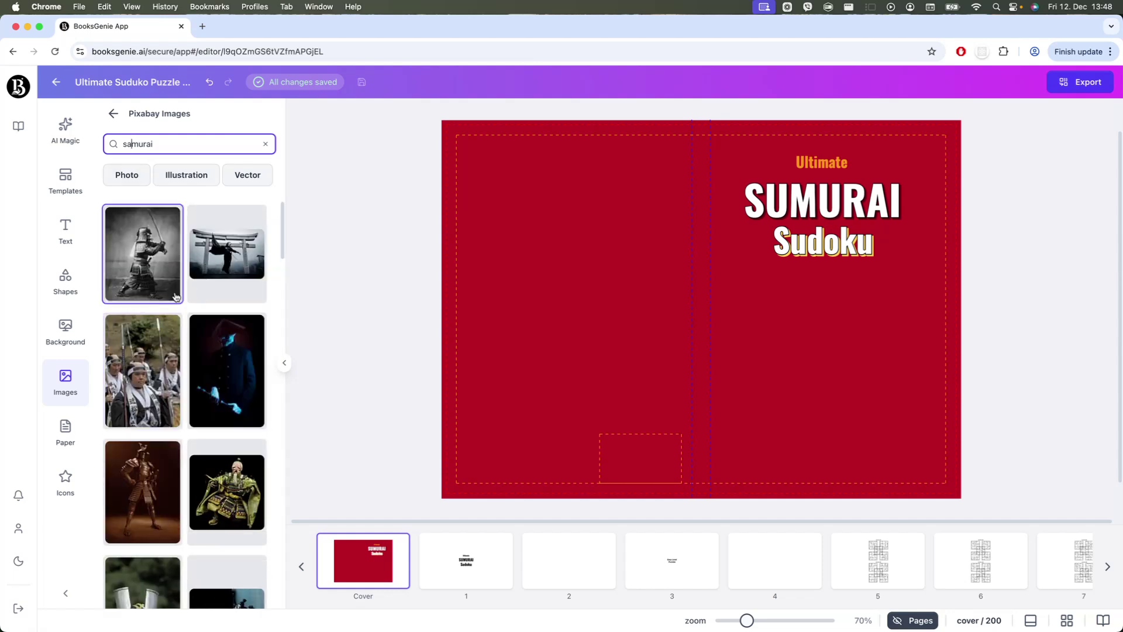
{"action": "left_click", "coordinate": [199, 177]}
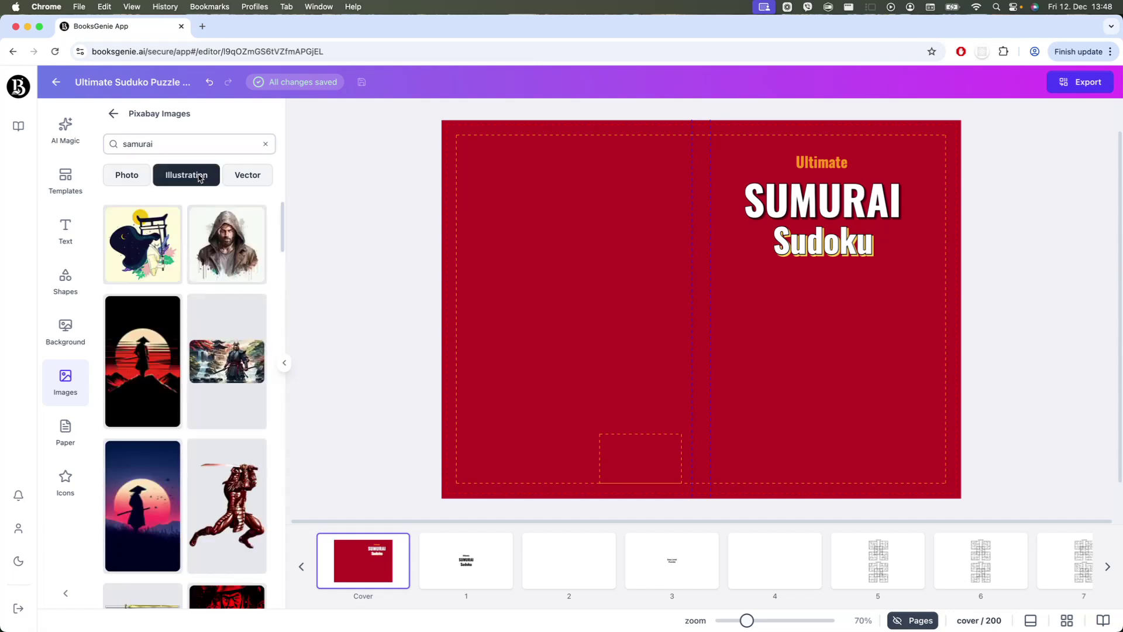
Step: Try the paint-splattered samurai illustration with the orange background on the cover, and delete it again
{"action": "scroll", "coordinate": [215, 402], "scroll_direction": "down", "scroll_amount": 3}
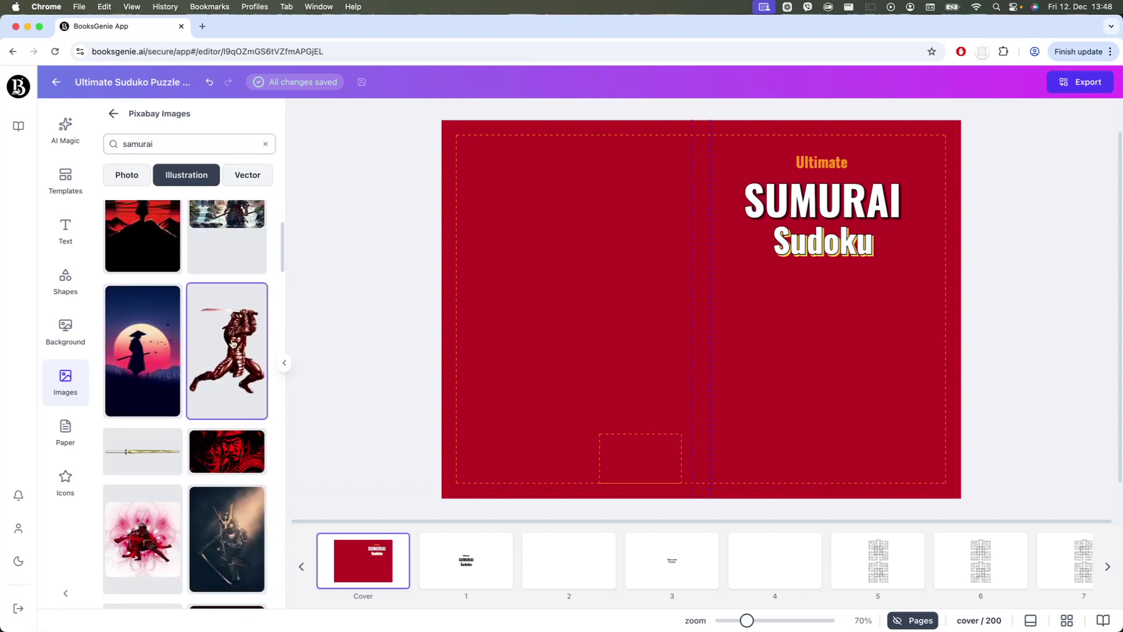
{"action": "scroll", "coordinate": [232, 363], "scroll_direction": "down", "scroll_amount": 2}
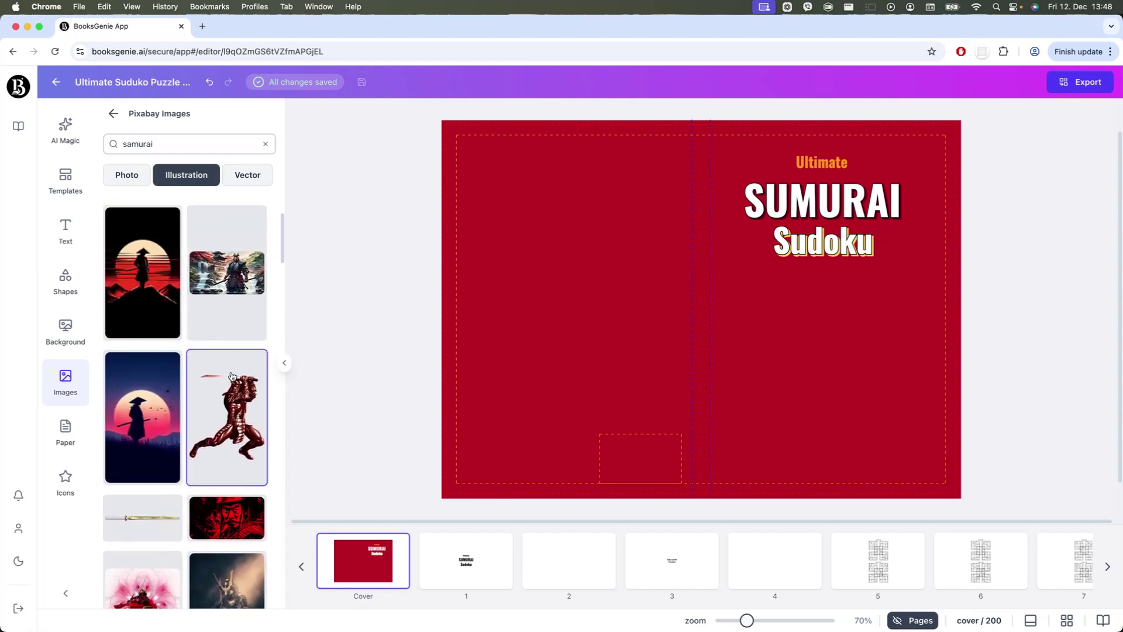
{"action": "scroll", "coordinate": [232, 376], "scroll_direction": "down", "scroll_amount": 12}
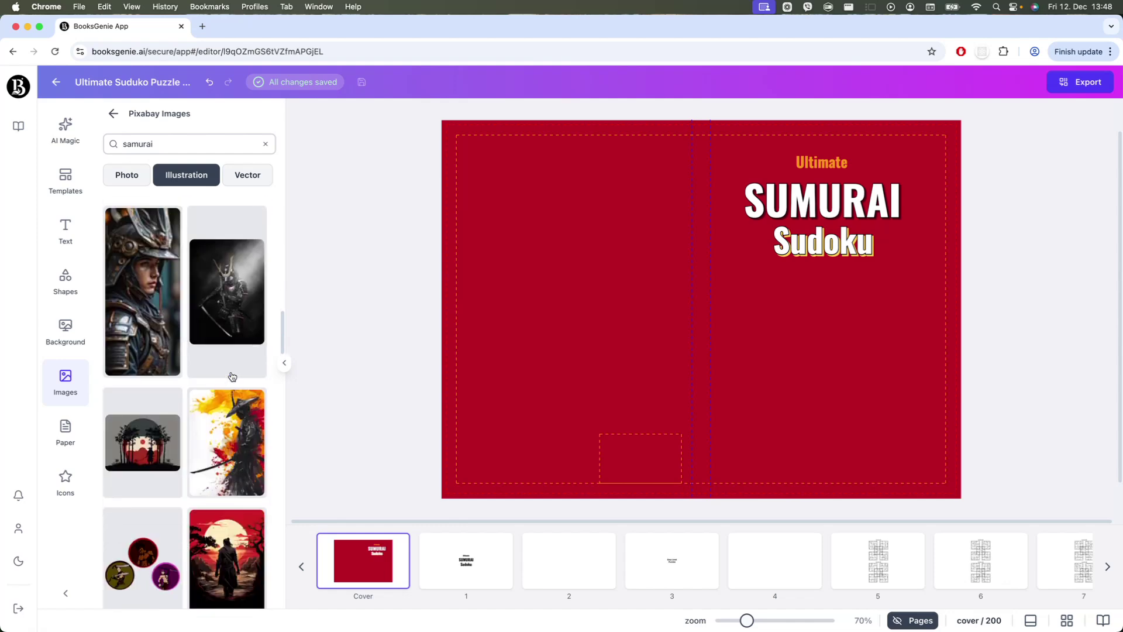
{"action": "scroll", "coordinate": [232, 376], "scroll_direction": "down", "scroll_amount": 1}
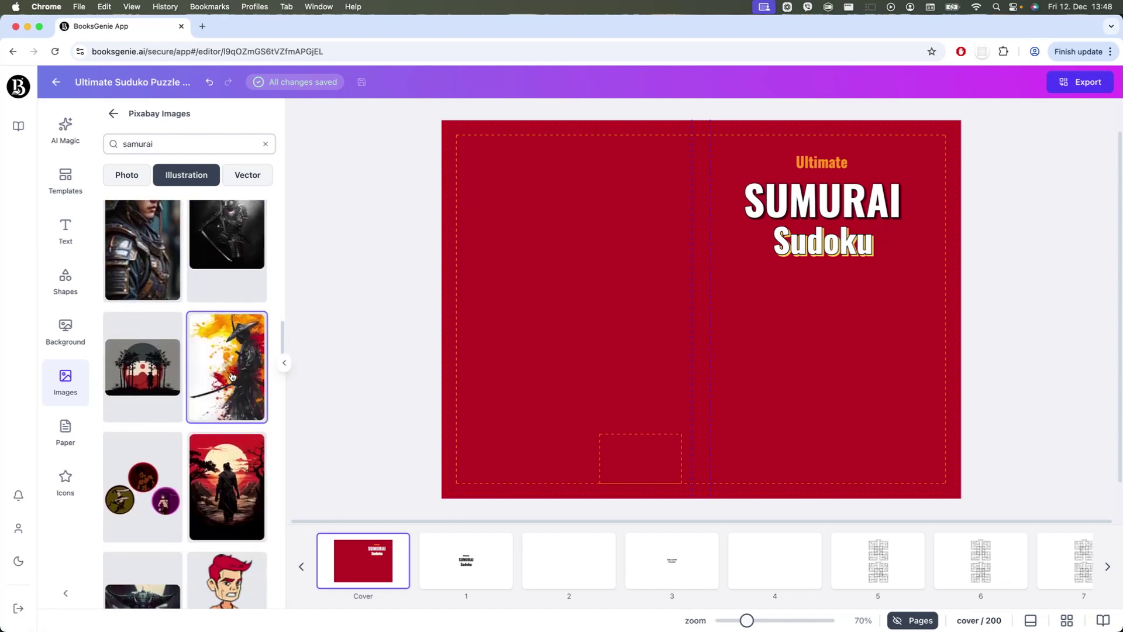
{"action": "left_click", "coordinate": [233, 376]}
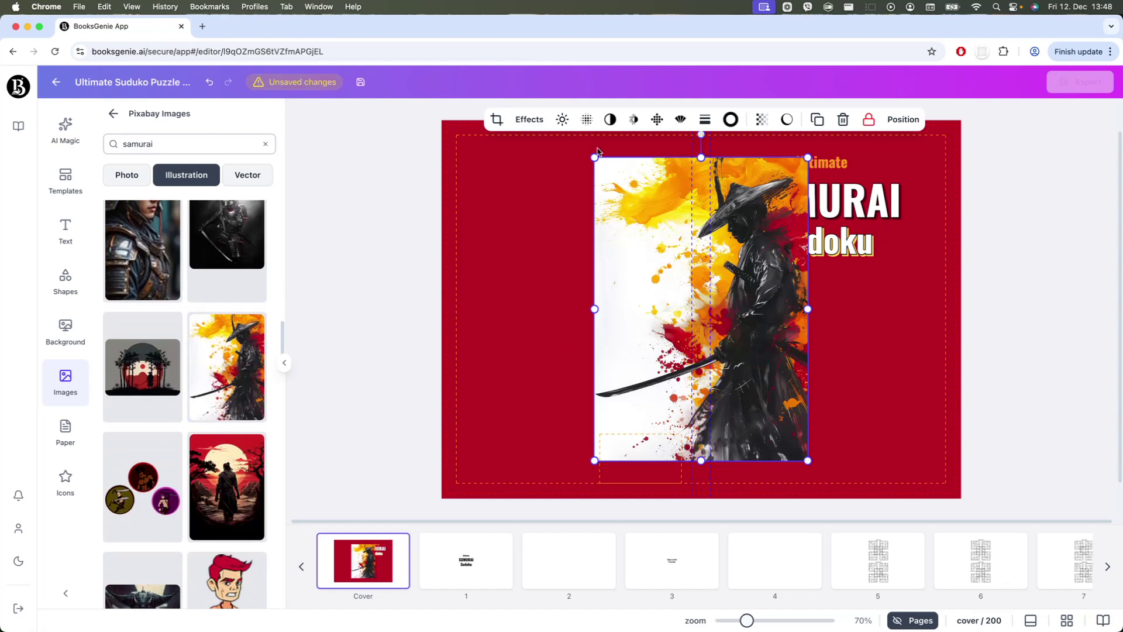
{"action": "left_click", "coordinate": [841, 120]}
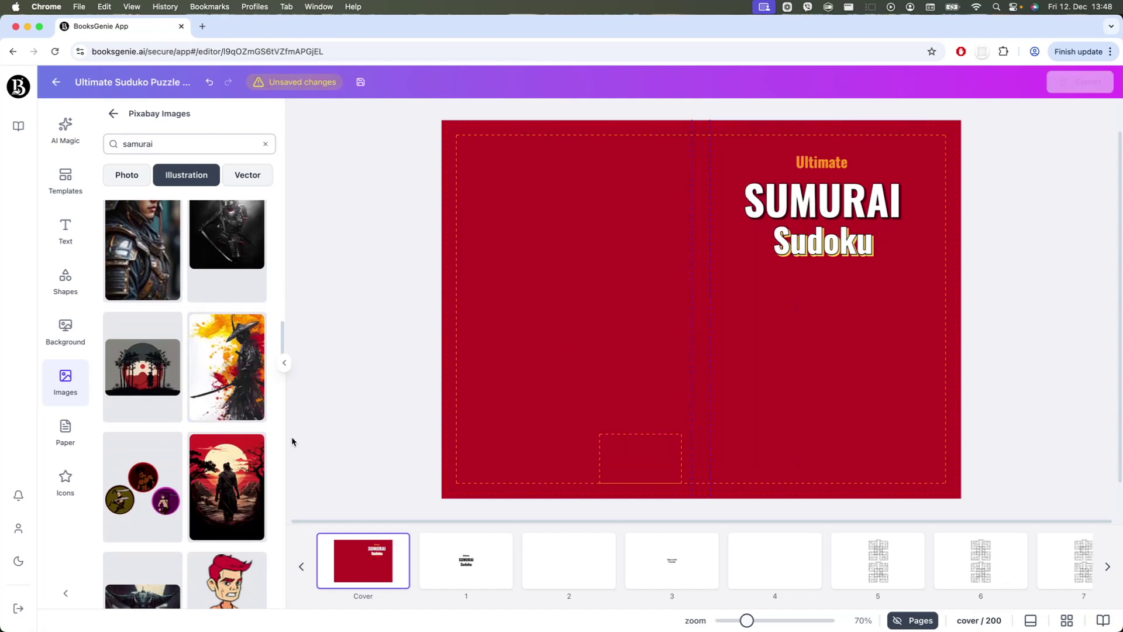
Step: Load more samurai illustrations and add the muscular straw-hat samurai in a fighting stance to the cover
{"action": "scroll", "coordinate": [209, 426], "scroll_direction": "down", "scroll_amount": 10}
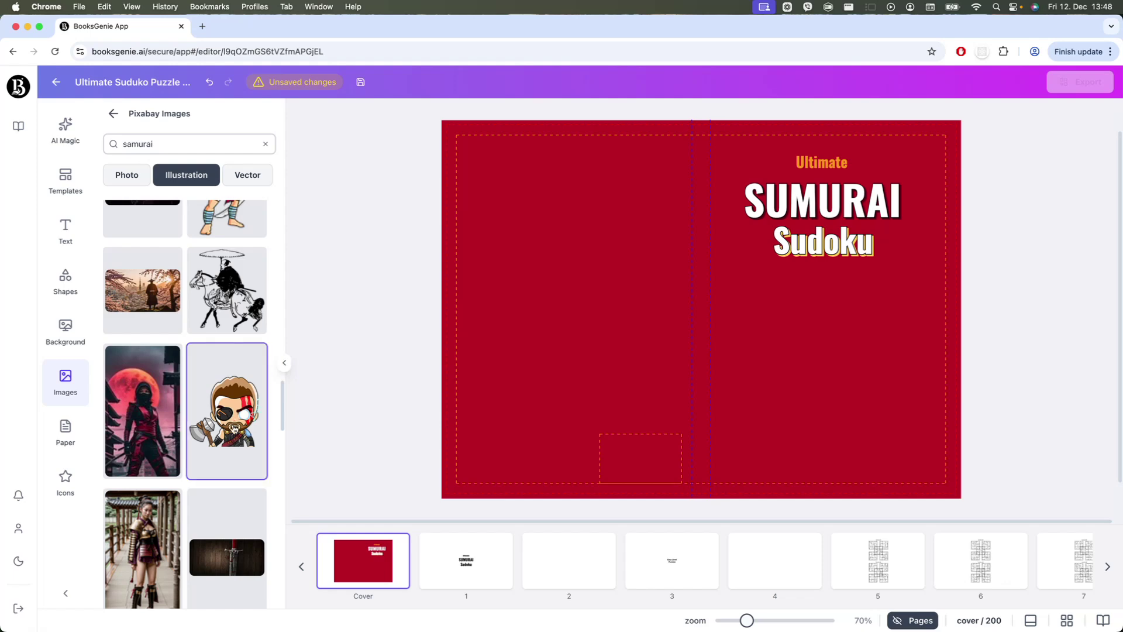
{"action": "scroll", "coordinate": [233, 428], "scroll_direction": "down", "scroll_amount": 10}
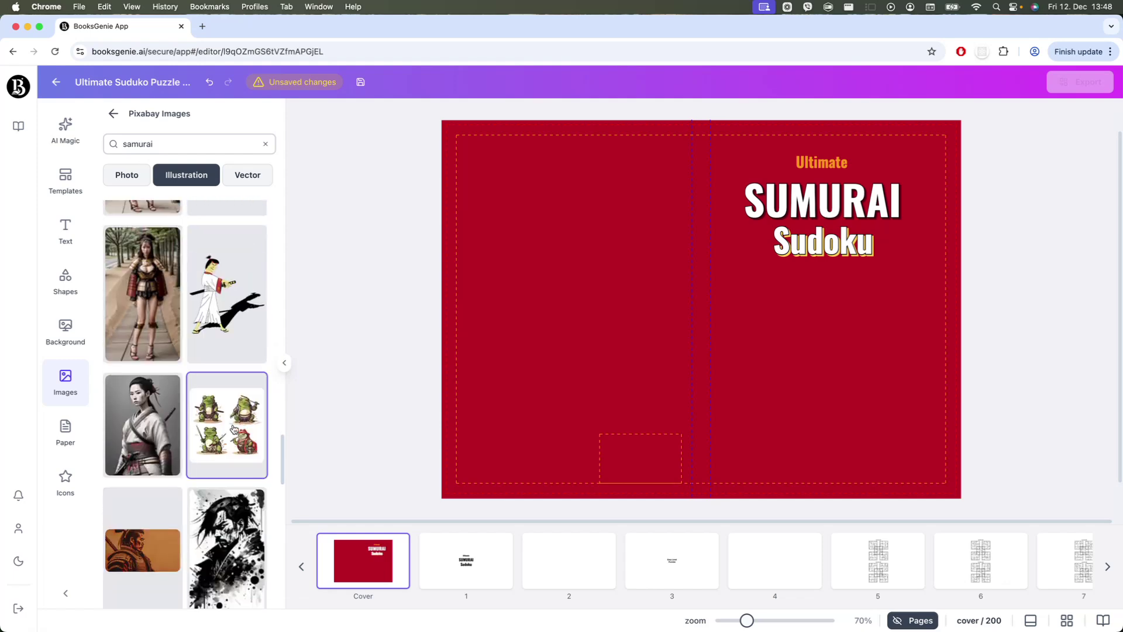
{"action": "scroll", "coordinate": [233, 429], "scroll_direction": "down", "scroll_amount": 10}
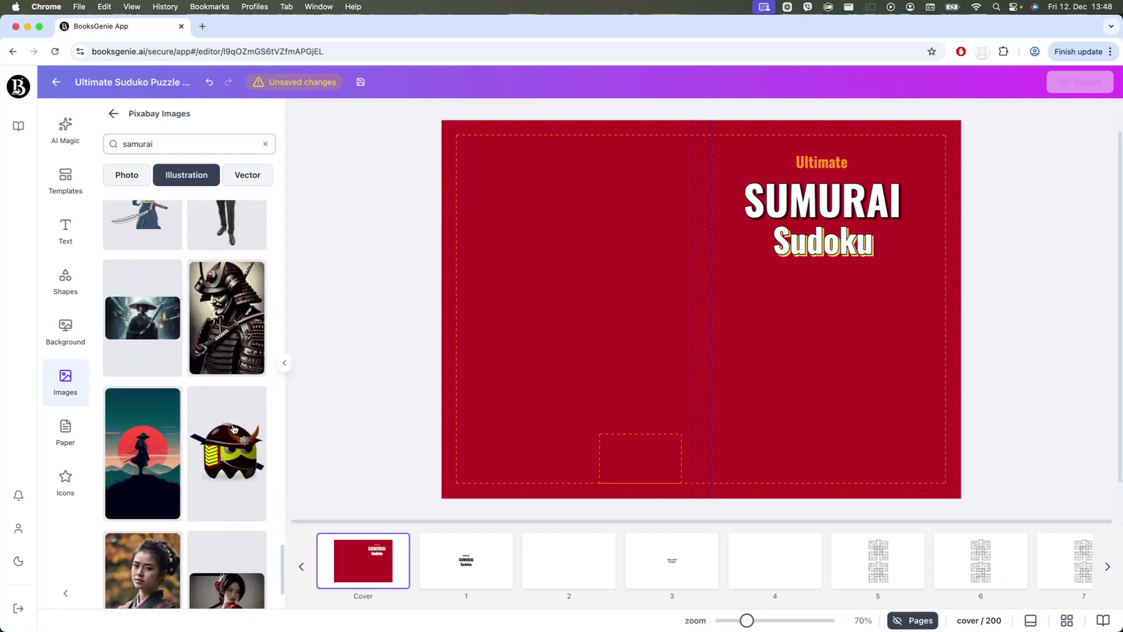
{"action": "scroll", "coordinate": [233, 428], "scroll_direction": "down", "scroll_amount": 3}
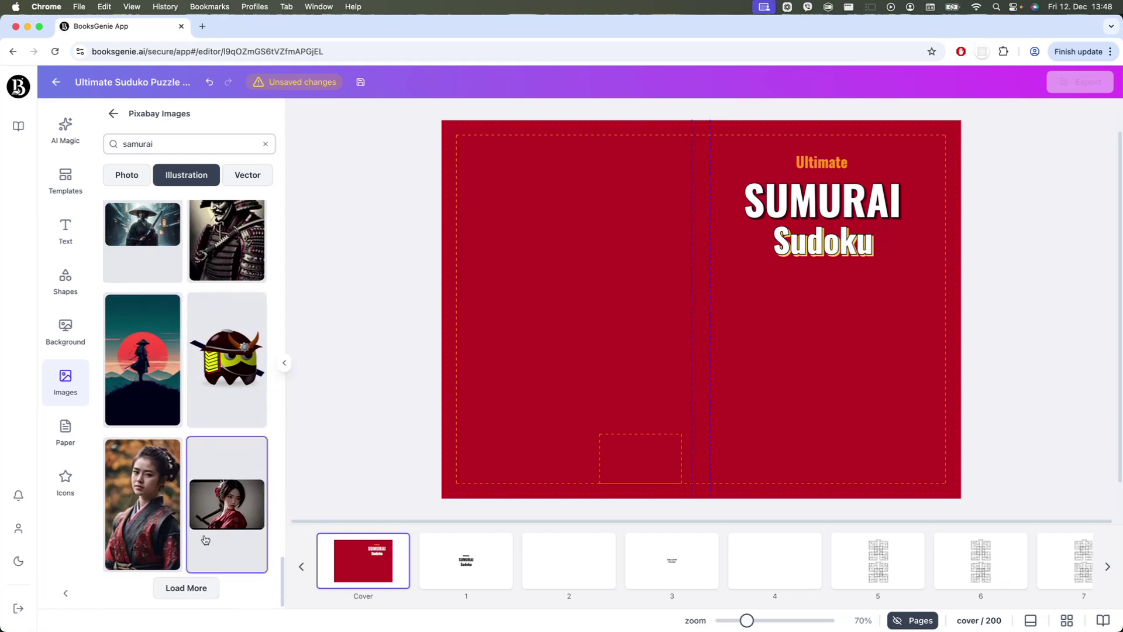
{"action": "left_click", "coordinate": [183, 590]}
{"action": "scroll", "coordinate": [205, 505], "scroll_direction": "down", "scroll_amount": 10}
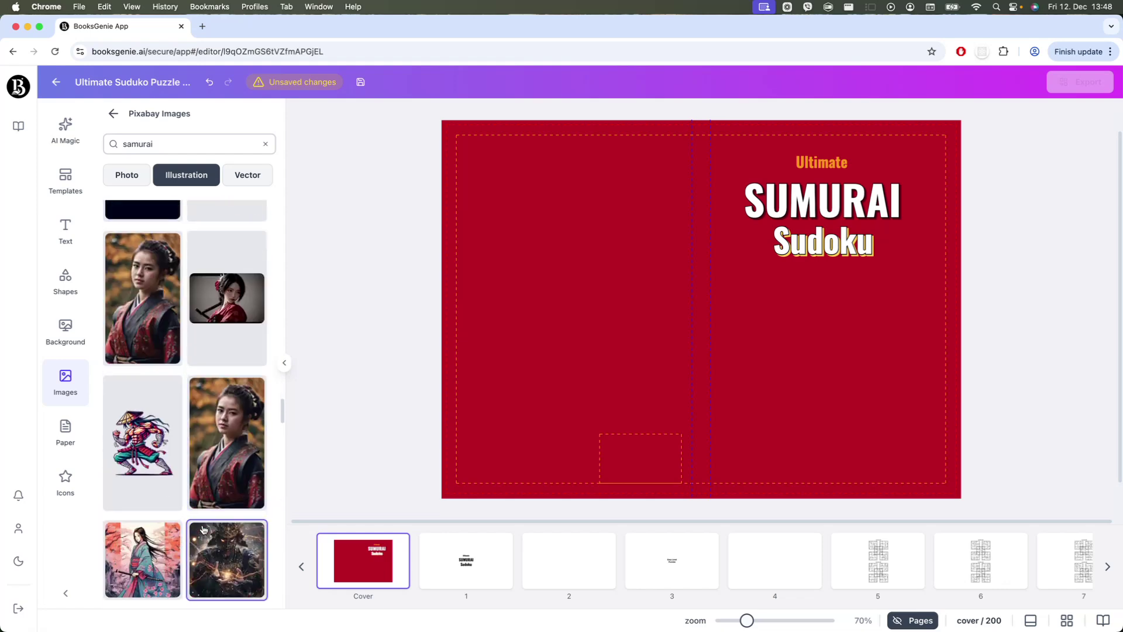
{"action": "scroll", "coordinate": [209, 562], "scroll_direction": "down", "scroll_amount": 1}
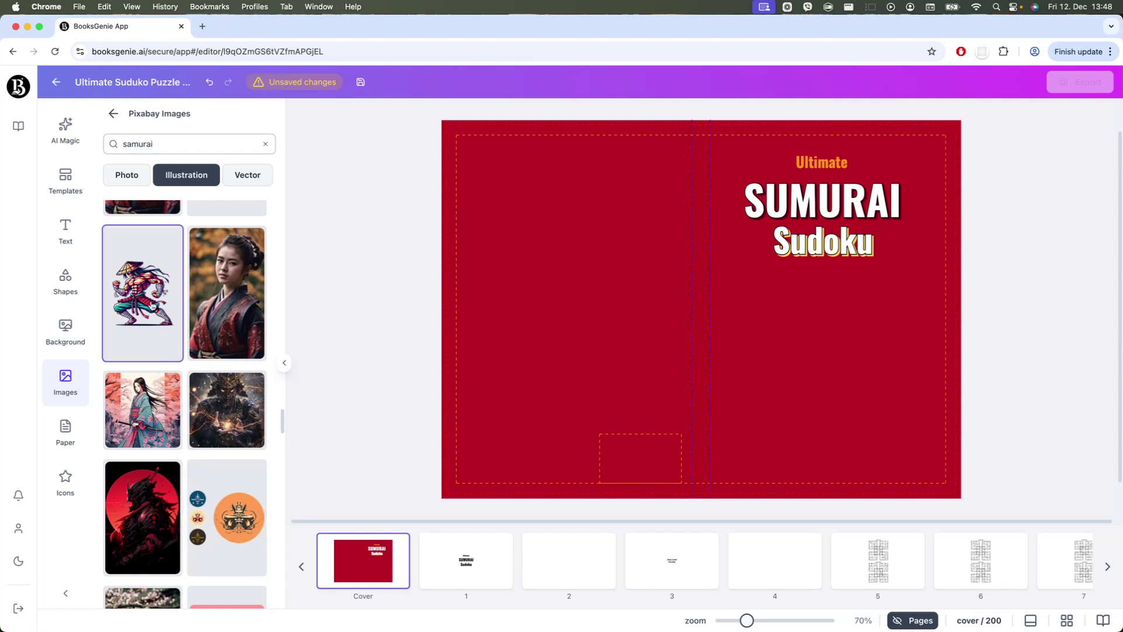
{"action": "left_click", "coordinate": [151, 306]}
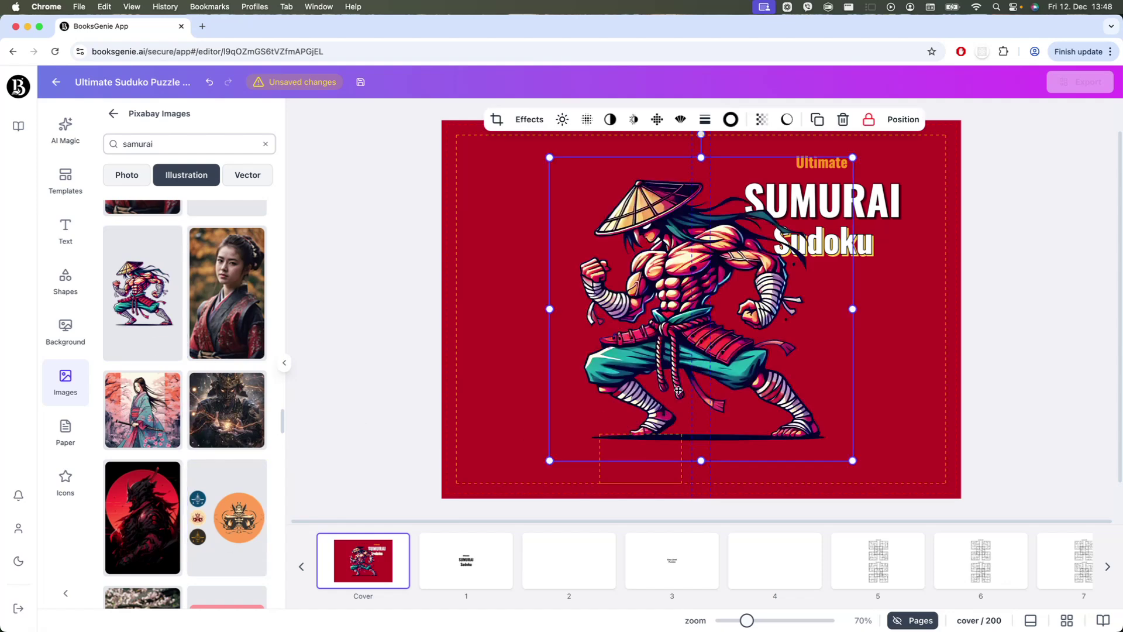
Step: Scale down the samurai illustration and place it on the front cover below the "Sudoku" line
{"action": "left_click_drag", "start_coordinate": [707, 357], "coordinate": [823, 397]}
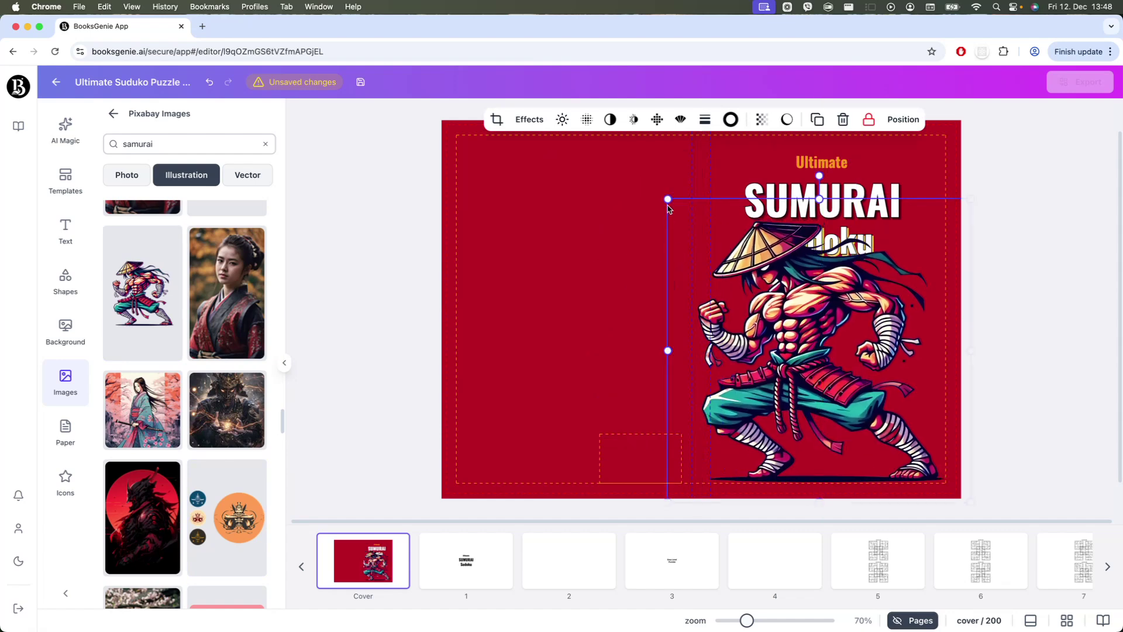
{"action": "left_click_drag", "start_coordinate": [667, 198], "coordinate": [732, 264]}
{"action": "left_click_drag", "start_coordinate": [837, 377], "coordinate": [821, 370]}
{"action": "left_click", "coordinate": [1013, 396]}
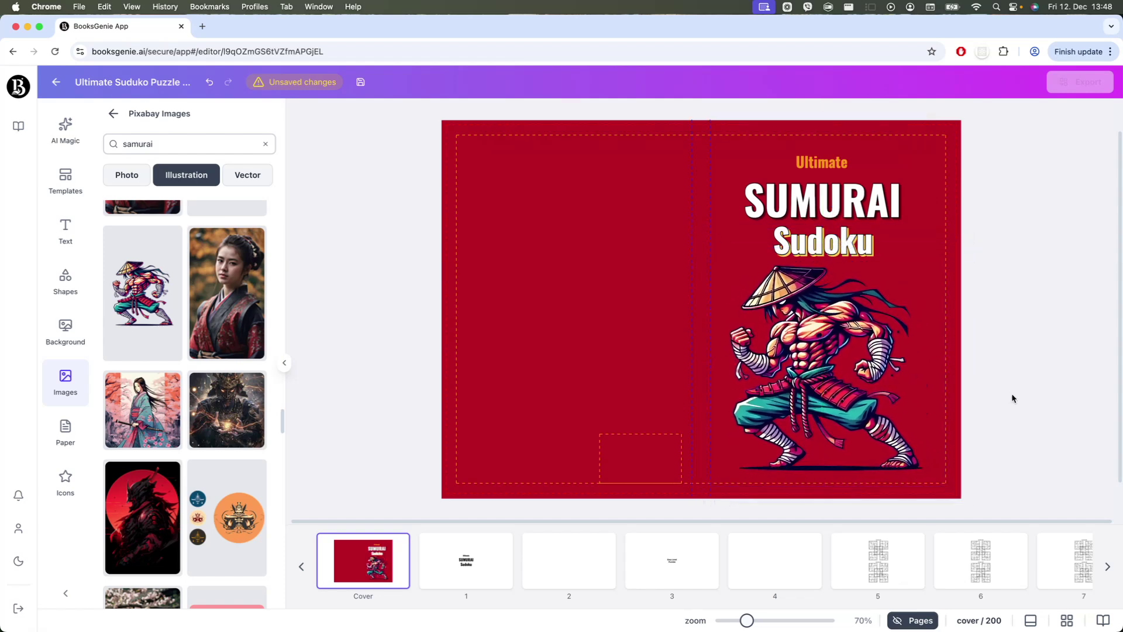
Step: Move the "SUMURAI" and "Sudoku" lines slightly up, closer to the "Ultimate" line
{"action": "left_click_drag", "start_coordinate": [1011, 269], "coordinate": [735, 179]}
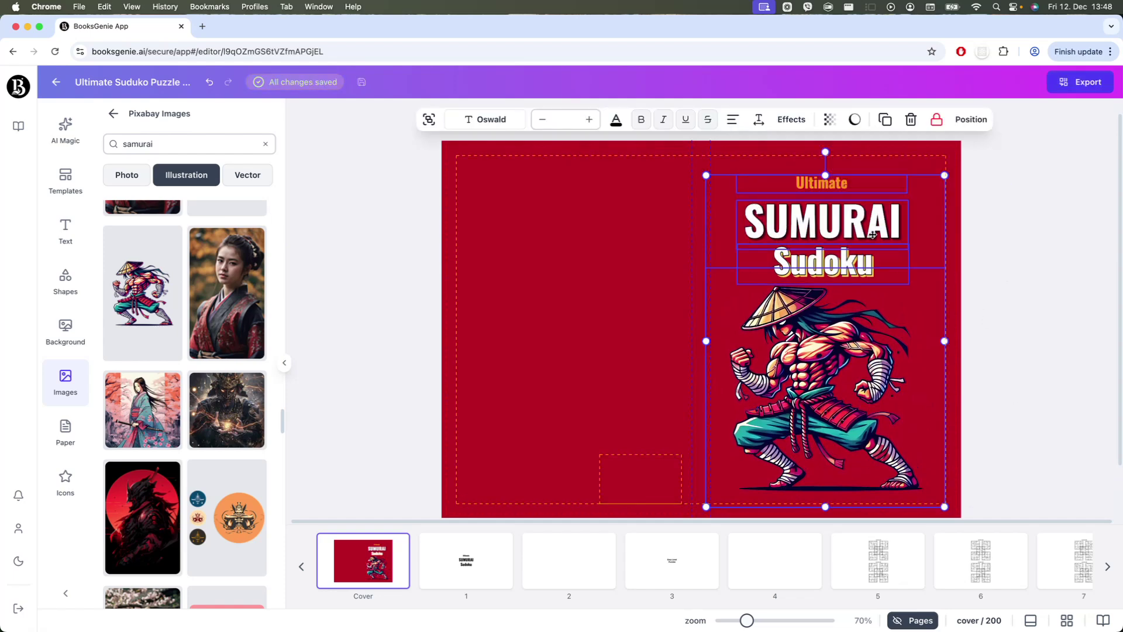
{"action": "left_click", "coordinate": [1043, 283]}
{"action": "left_click_drag", "start_coordinate": [827, 220], "coordinate": [825, 211]}
{"action": "mouse_move", "coordinate": [824, 264]}
{"action": "left_mouse_down"}
{"action": "mouse_move", "coordinate": [828, 251]}
{"action": "mouse_move", "coordinate": [839, 257]}
{"action": "left_mouse_up"}
{"action": "left_click", "coordinate": [1009, 294]}
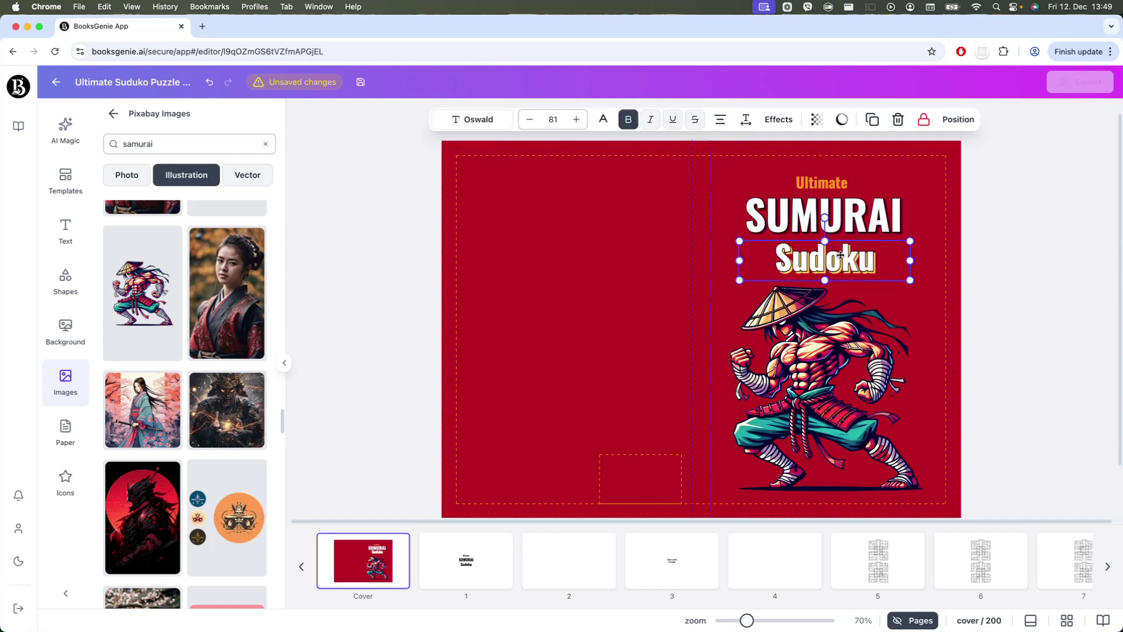
Step: Shrink the samurai illustration a little more and recenter it beneath the title
{"action": "left_click", "coordinate": [899, 300]}
{"action": "left_click_drag", "start_coordinate": [944, 269], "coordinate": [922, 305]}
{"action": "left_click_drag", "start_coordinate": [814, 375], "coordinate": [827, 368]}
{"action": "left_click", "coordinate": [1033, 383]}
Step: Shift the cover's "SUMURAI" line slightly and reduce its font size to below 100
{"action": "left_click_drag", "start_coordinate": [875, 217], "coordinate": [881, 224]}
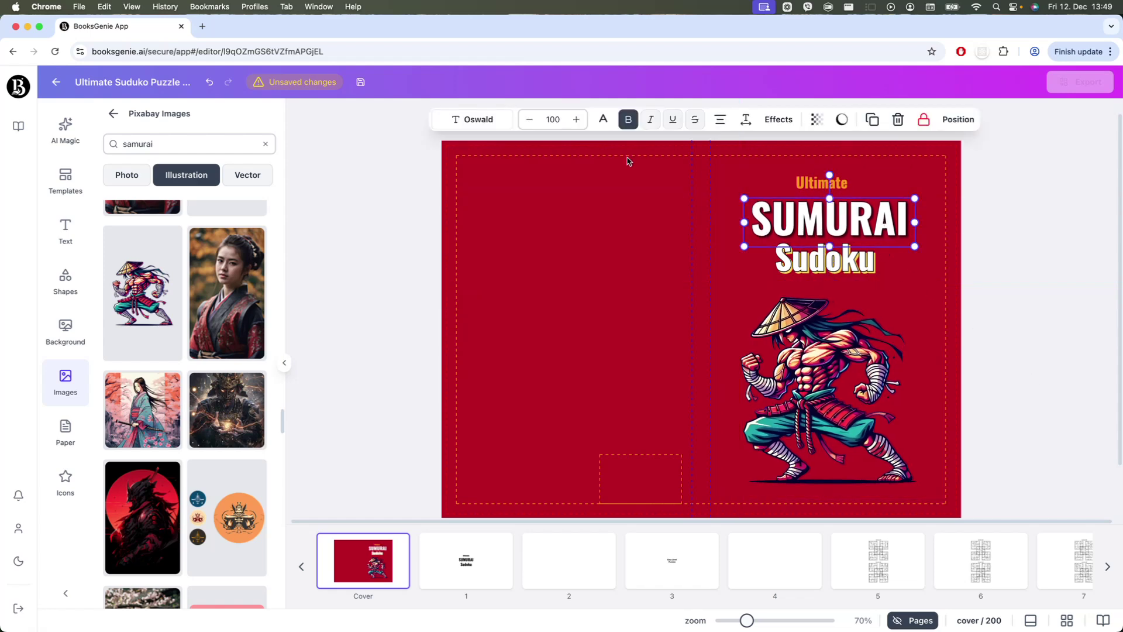
{"action": "left_click", "coordinate": [529, 120]}
{"action": "left_click", "coordinate": [528, 121]}
{"action": "left_click", "coordinate": [528, 120]}
{"action": "left_click", "coordinate": [528, 120]}
{"action": "left_click", "coordinate": [528, 121]}
{"action": "left_click", "coordinate": [528, 121]}
{"action": "left_click", "coordinate": [528, 120]}
{"action": "left_click", "coordinate": [528, 121]}
Step: Reduce the font size of the cover's "Sudoku" line slightly
{"action": "left_click", "coordinate": [825, 267]}
{"action": "left_click", "coordinate": [522, 125]}
{"action": "left_click", "coordinate": [522, 124]}
{"action": "left_click", "coordinate": [523, 125]}
{"action": "left_click", "coordinate": [522, 124]}
{"action": "left_click", "coordinate": [997, 271]}
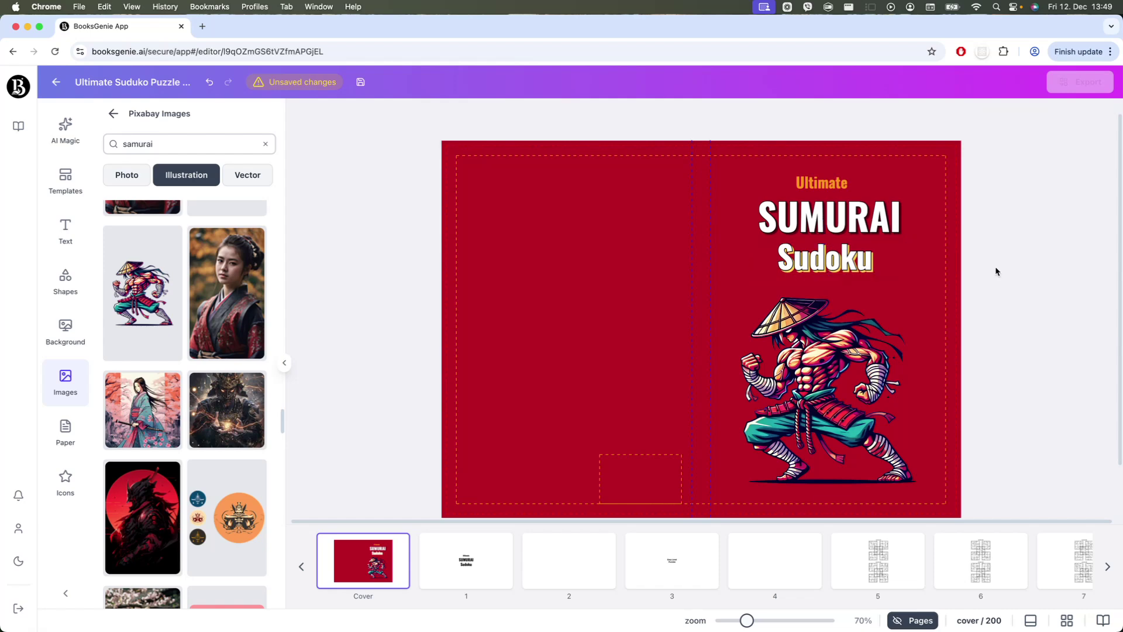
Step: Select only the three title lines on the cover and center-align them with each other
{"action": "left_click_drag", "start_coordinate": [984, 305], "coordinate": [739, 170]}
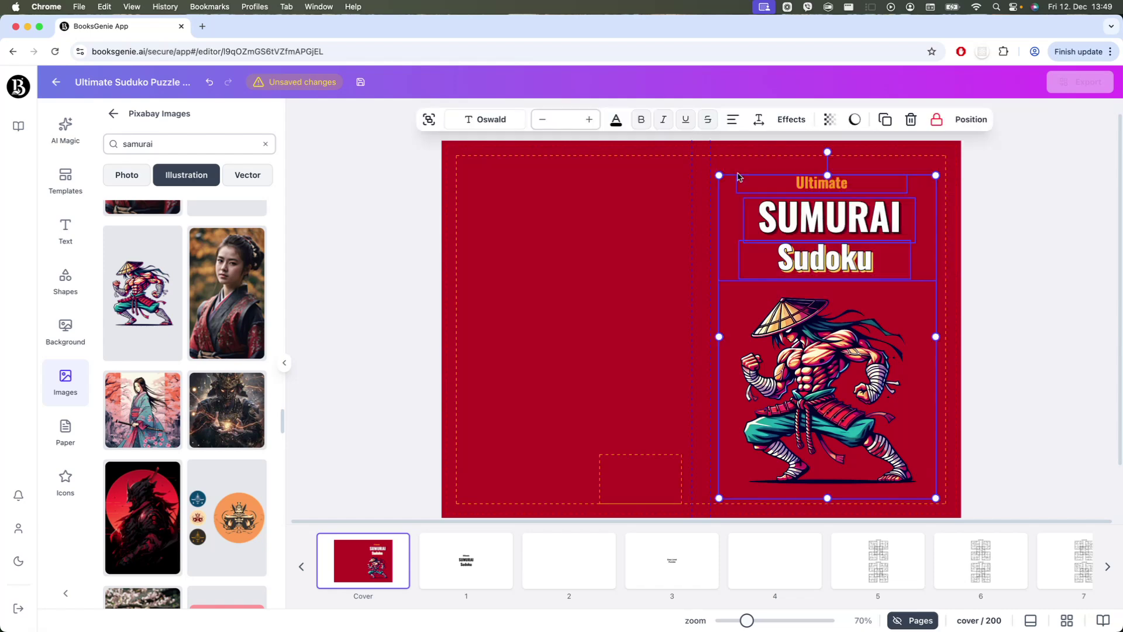
{"action": "left_click", "coordinate": [839, 369], "text": "shift"}
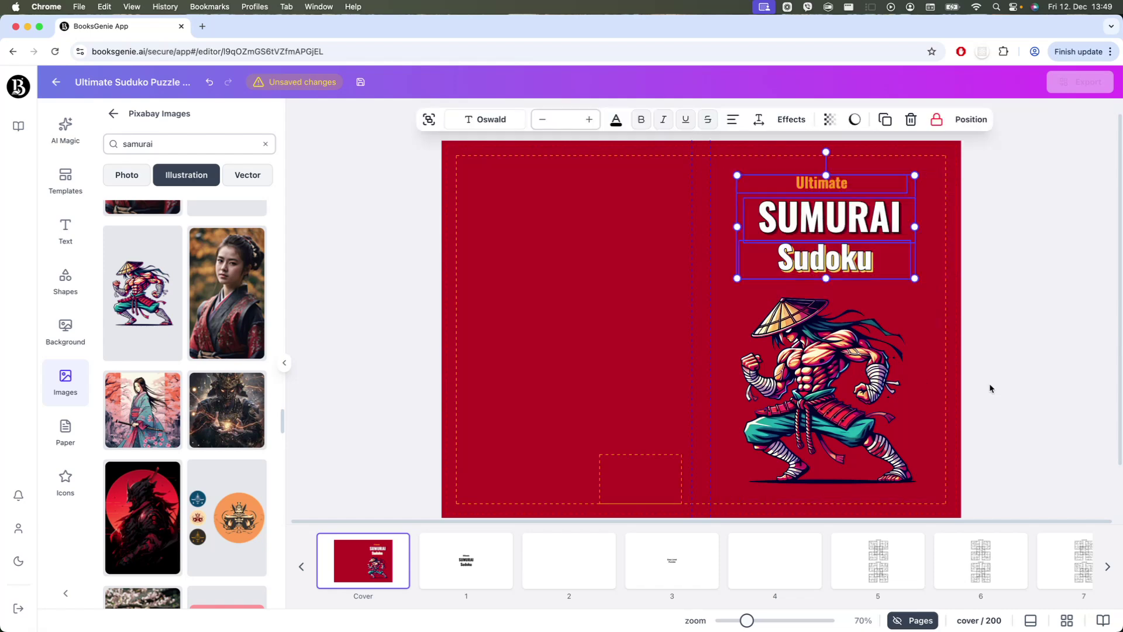
{"action": "left_click", "coordinate": [970, 119]}
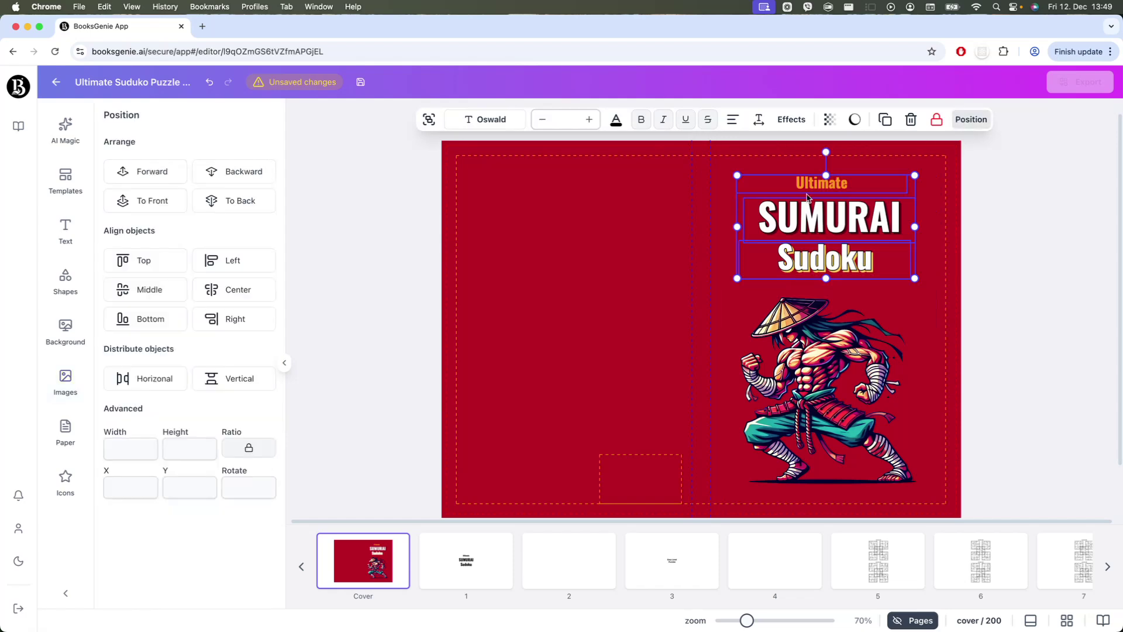
{"action": "left_click", "coordinate": [239, 290]}
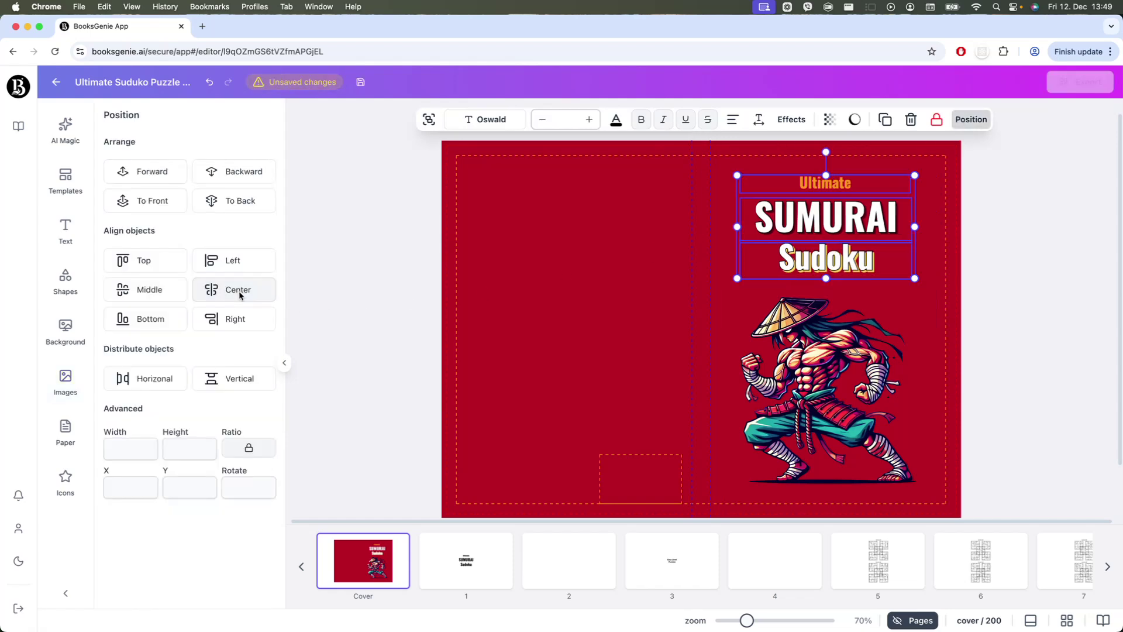
Step: Group the three title lines and center the group above the samurai on the front cover
{"action": "left_click", "coordinate": [430, 119]}
{"action": "left_click", "coordinate": [1006, 266]}
{"action": "left_click_drag", "start_coordinate": [835, 221], "coordinate": [840, 220]}
{"action": "left_click", "coordinate": [1020, 252]}
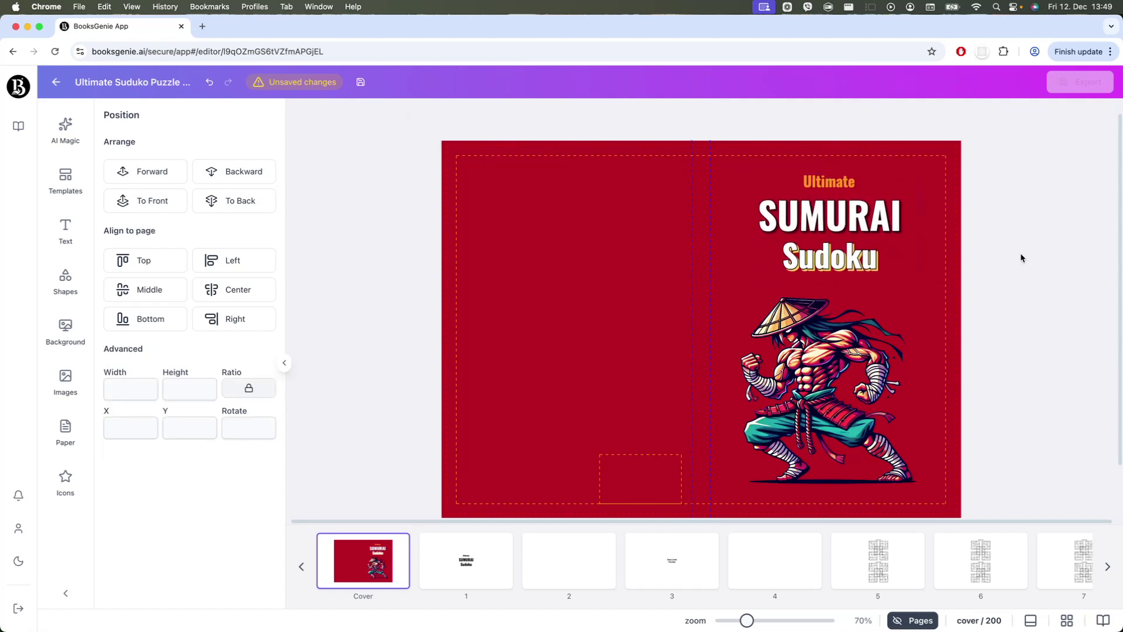
Step: Move the samurai illustration slightly lower on the front cover, leaving more space below the title
{"action": "left_click", "coordinate": [829, 386]}
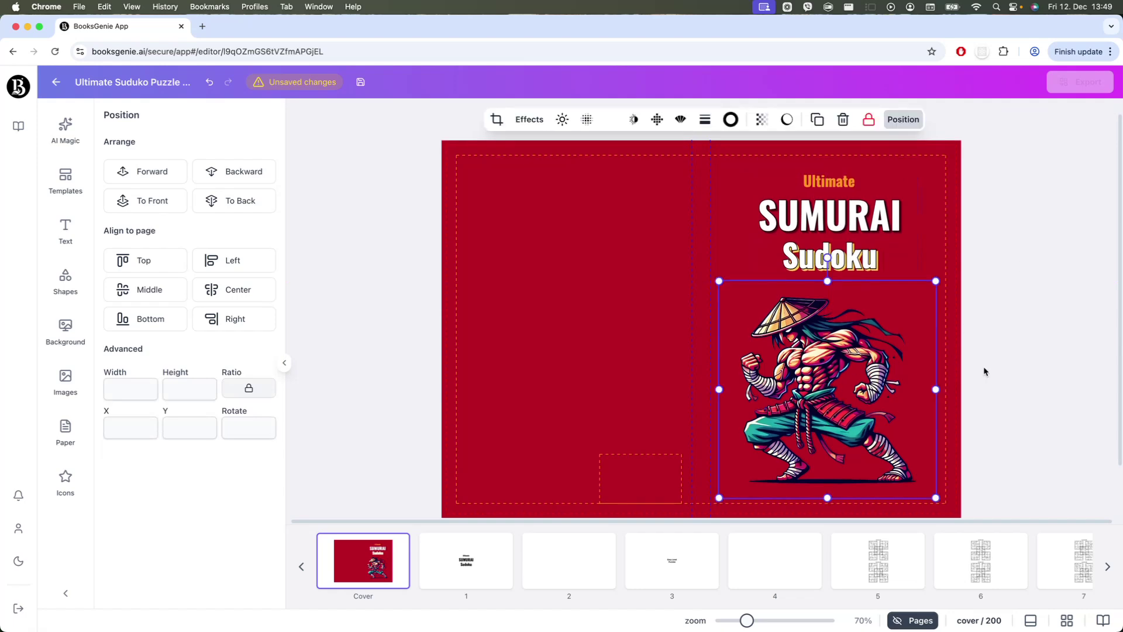
{"action": "left_click_drag", "start_coordinate": [842, 365], "coordinate": [858, 384]}
{"action": "left_click", "coordinate": [996, 378]}
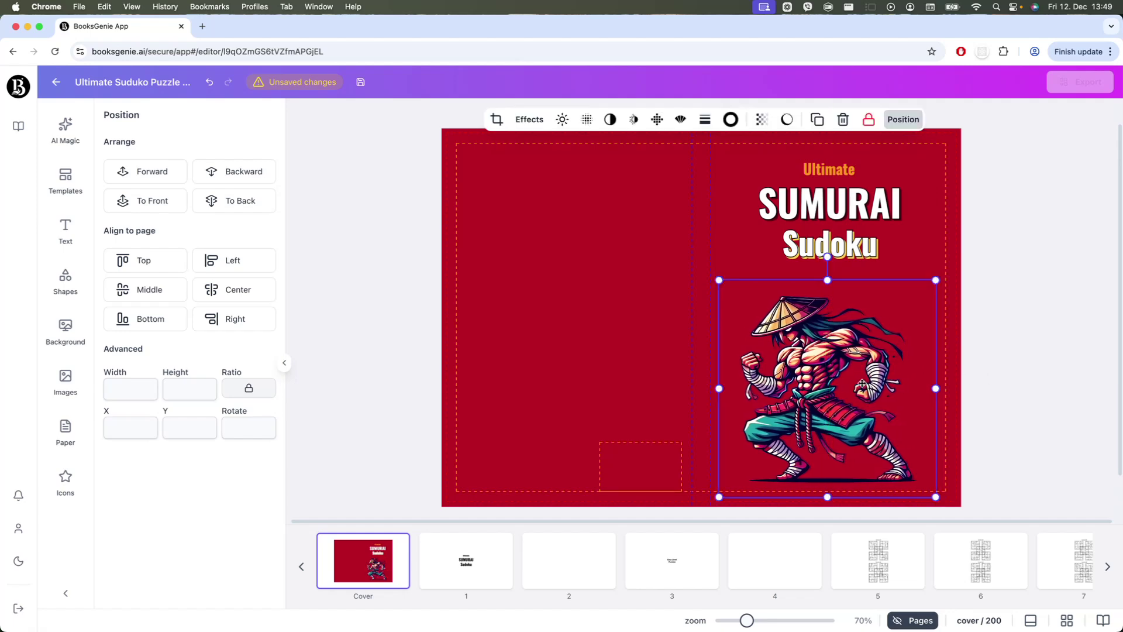
{"action": "left_click", "coordinate": [1006, 377]}
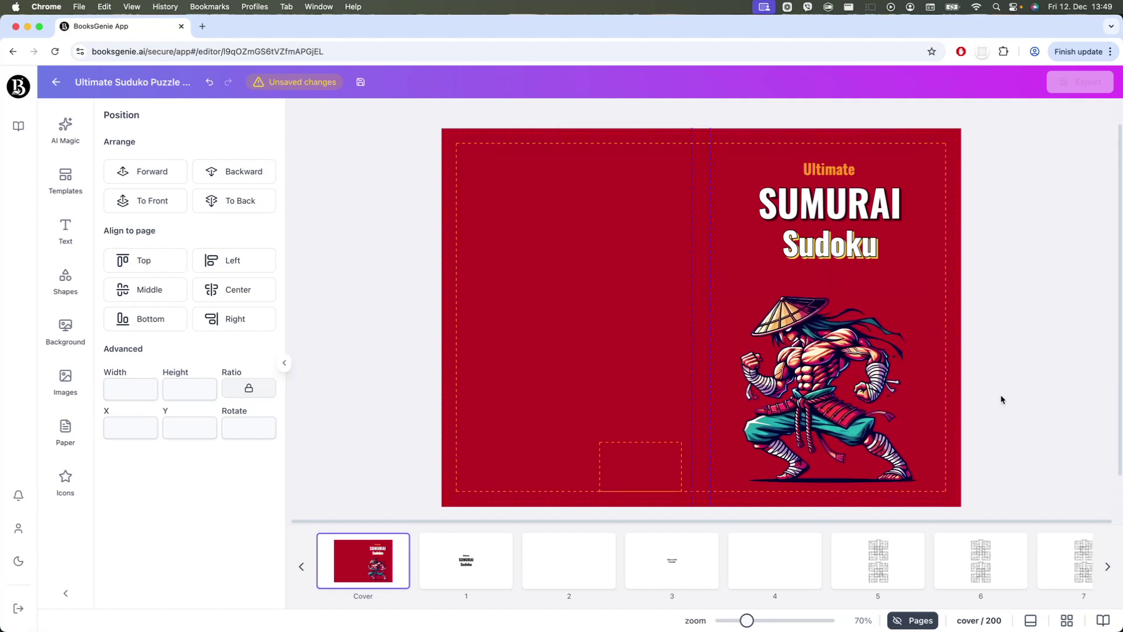
Step: Copy the Sudoku #1 puzzle grid from page 5 onto the back cover and enlarge it to nearly the full back cover width
{"action": "left_click", "coordinate": [882, 562]}
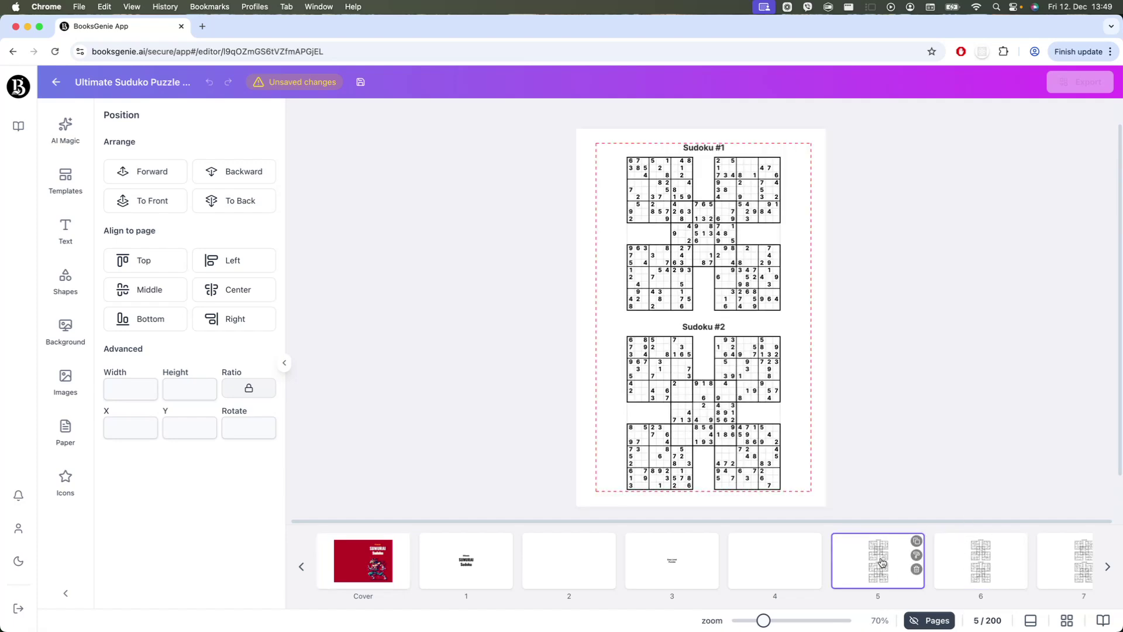
{"action": "left_click", "coordinate": [740, 272]}
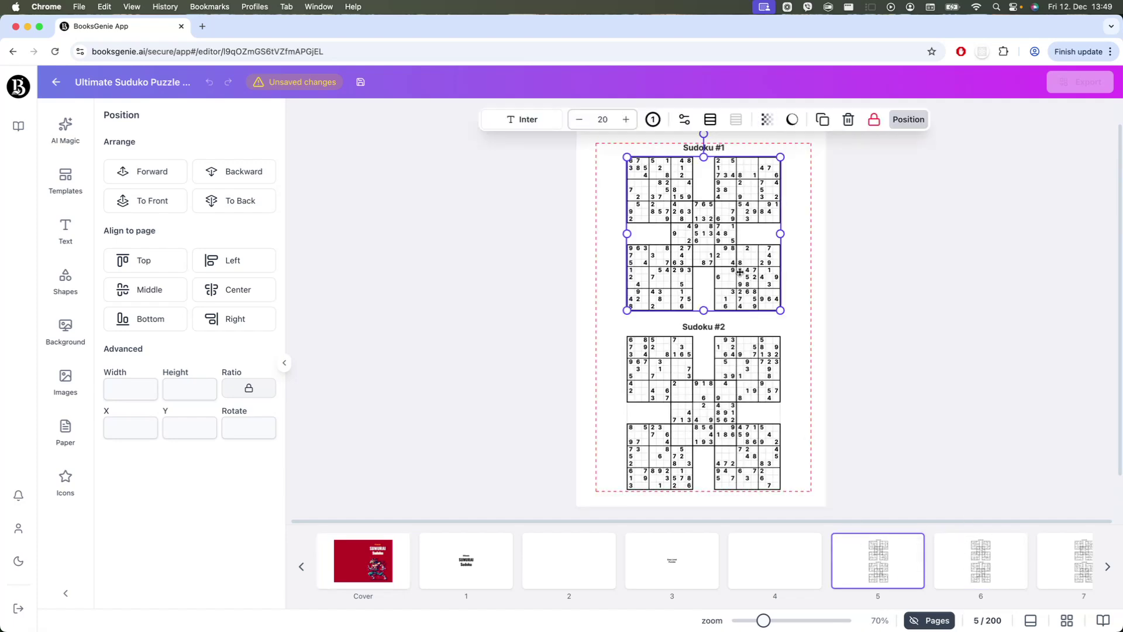
{"action": "left_click", "coordinate": [369, 555]}
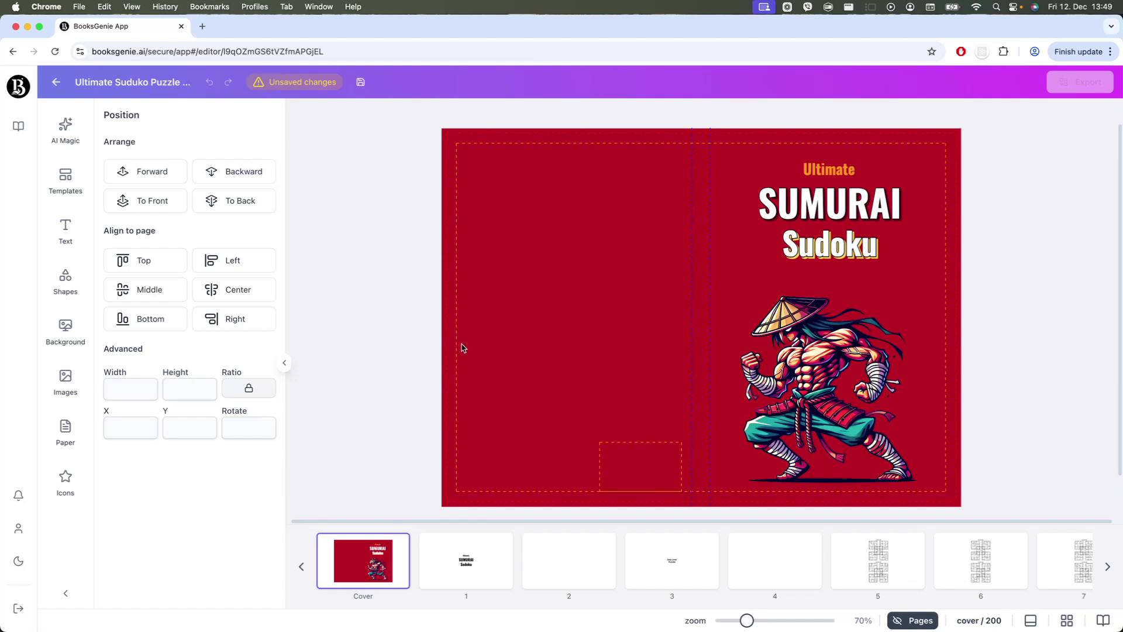
{"action": "key", "text": "cmd+v"}
{"action": "left_click_drag", "start_coordinate": [577, 285], "coordinate": [539, 268]}
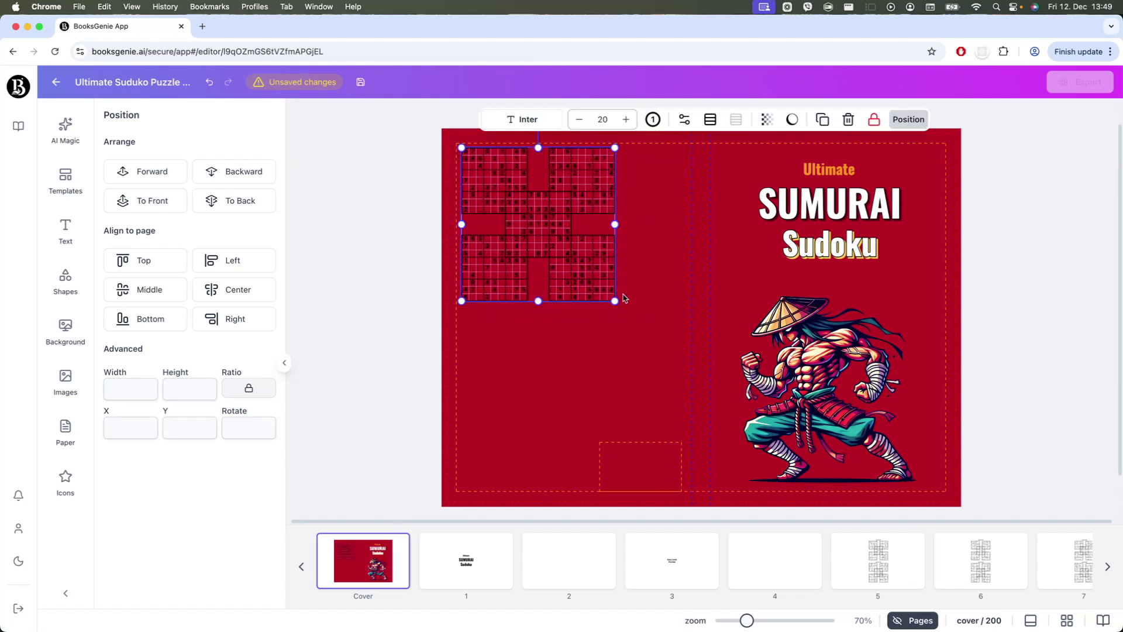
{"action": "left_click_drag", "start_coordinate": [614, 302], "coordinate": [676, 382]}
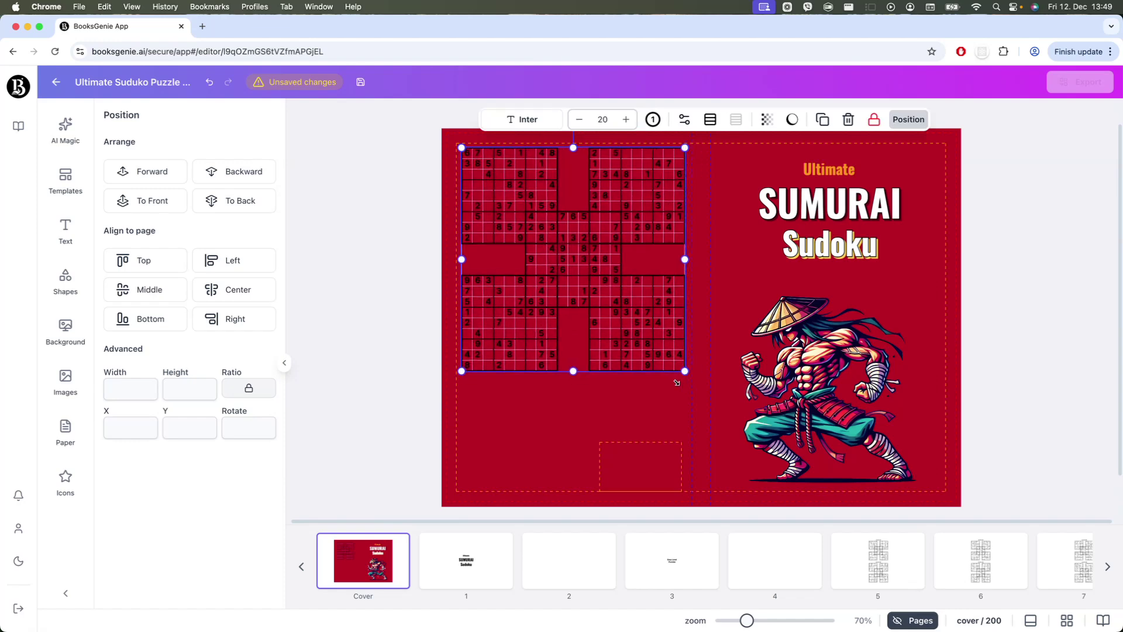
{"action": "left_click_drag", "start_coordinate": [592, 317], "coordinate": [594, 317]}
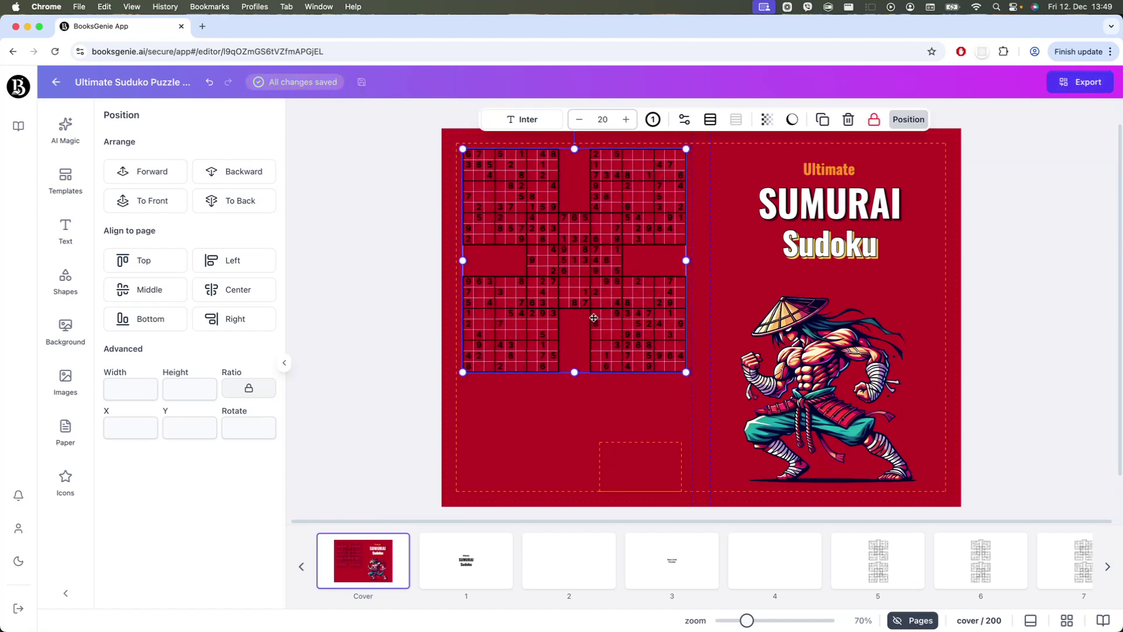
Step: Color the back cover puzzle's major grid lines and its numbers white
{"action": "left_click", "coordinate": [710, 119]}
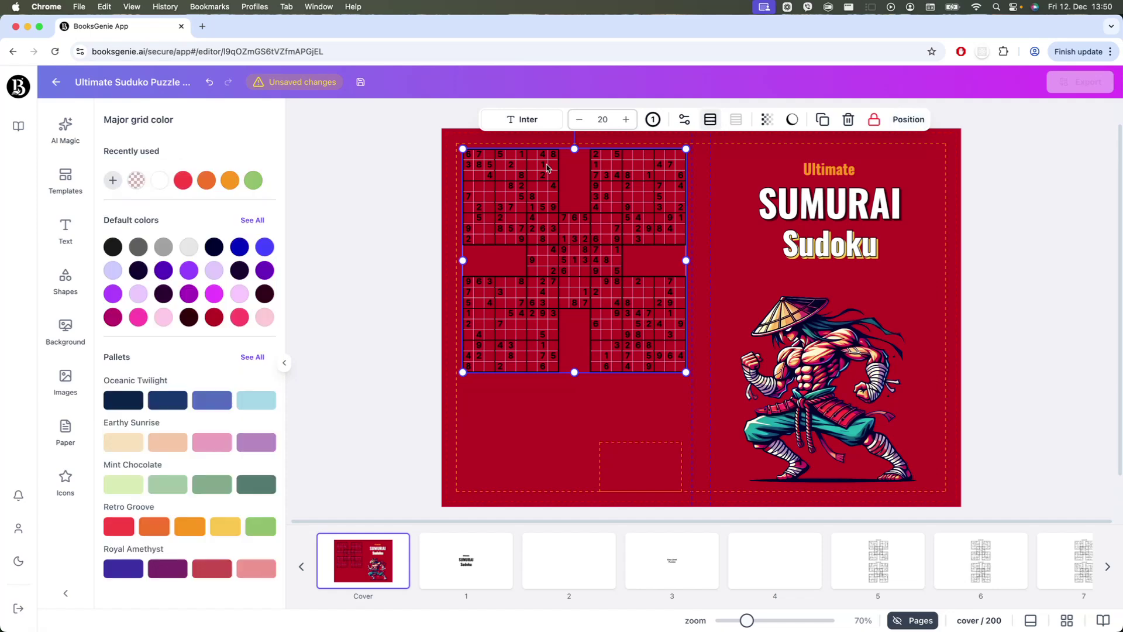
{"action": "left_click", "coordinate": [162, 185]}
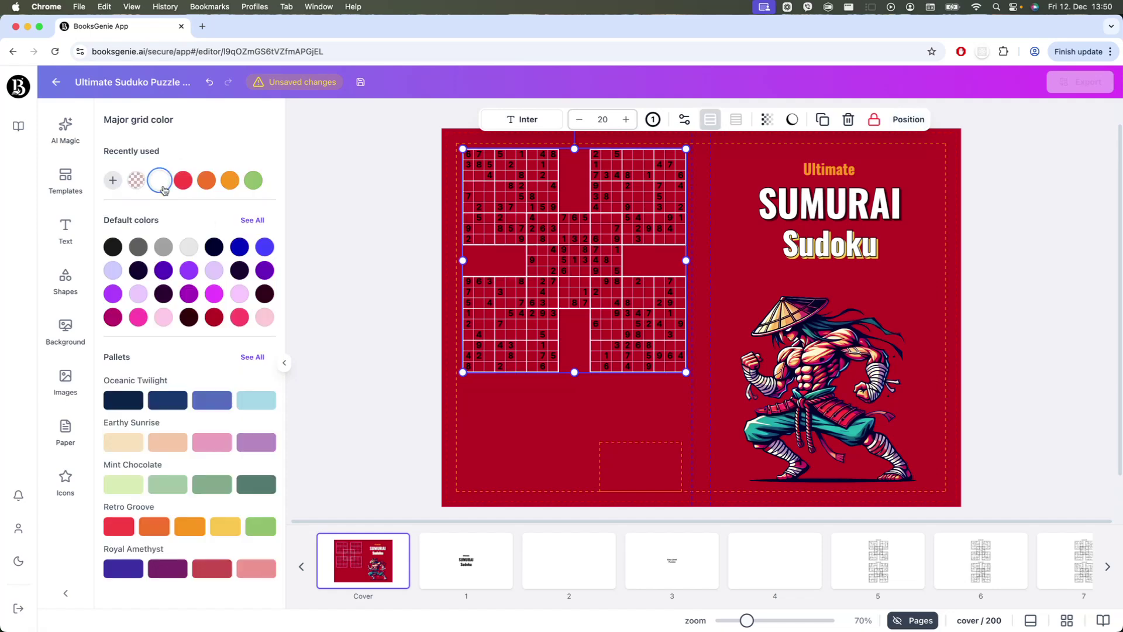
{"action": "left_click", "coordinate": [653, 120]}
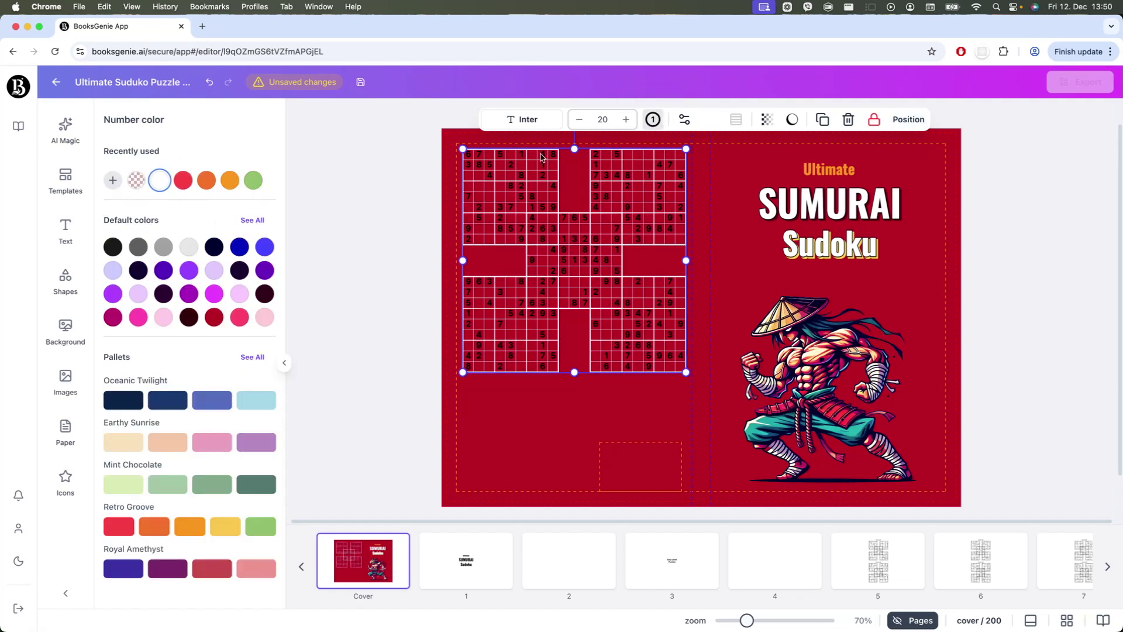
{"action": "left_click", "coordinate": [166, 184]}
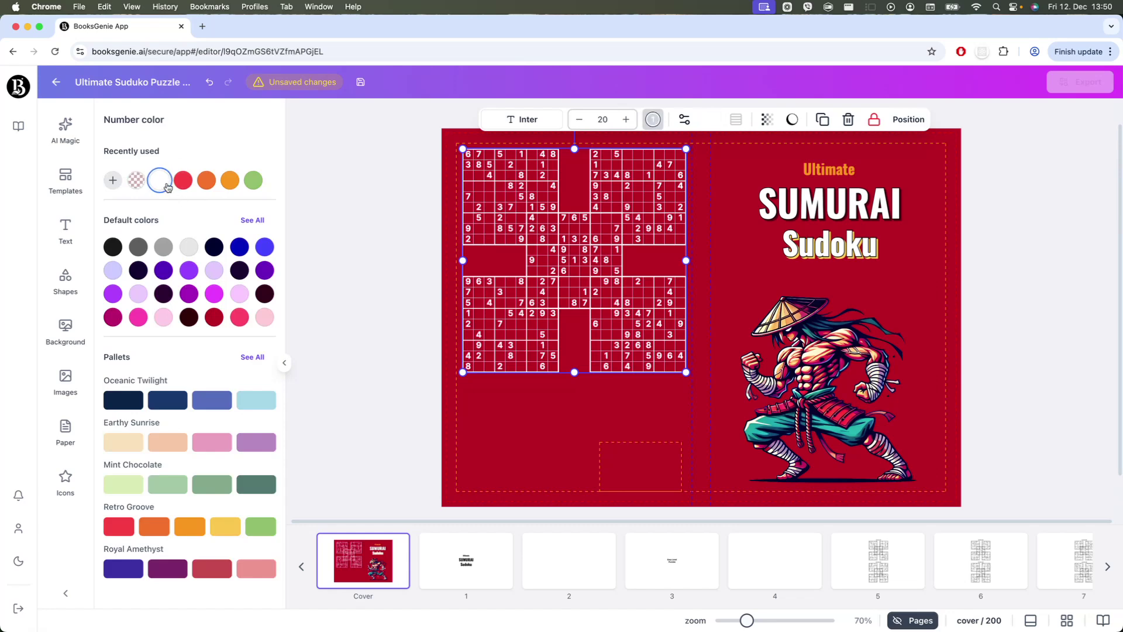
Step: Color the back cover puzzle's minor grid lines orange and shift the puzzle slightly downward
{"action": "left_click", "coordinate": [736, 120]}
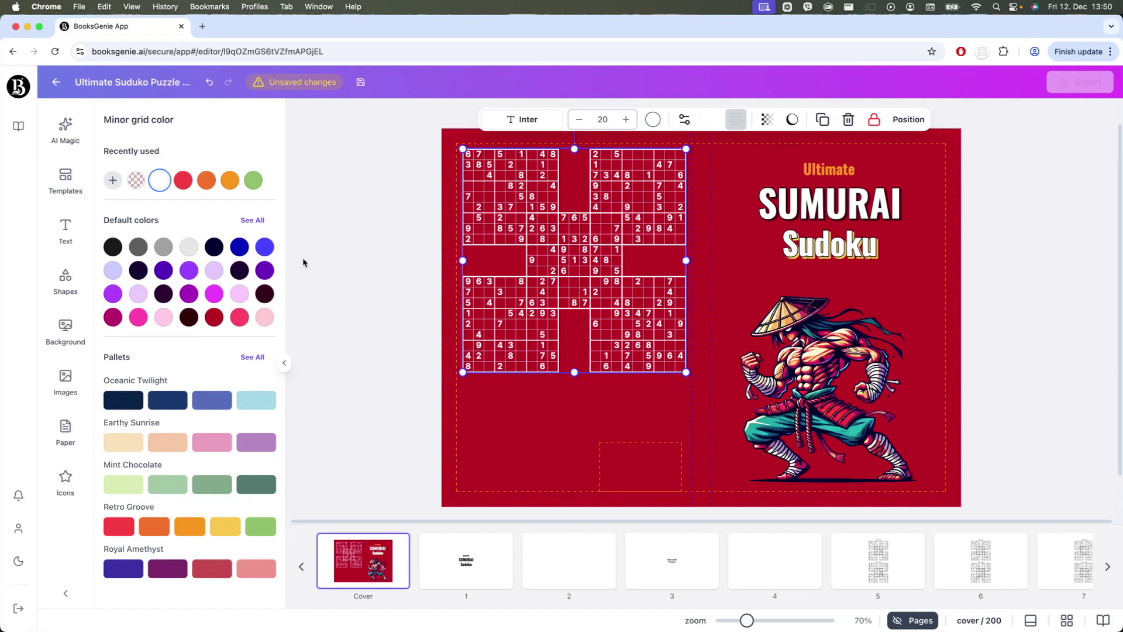
{"action": "left_click", "coordinate": [229, 186]}
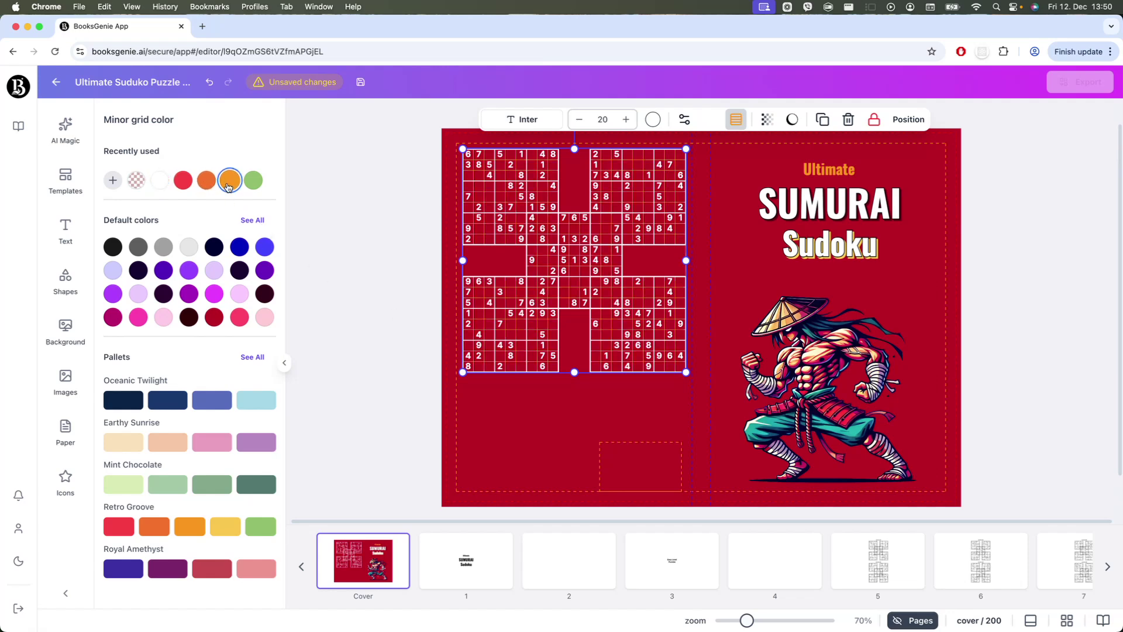
{"action": "left_click", "coordinate": [357, 277]}
{"action": "left_click", "coordinate": [604, 294]}
{"action": "left_click_drag", "start_coordinate": [605, 293], "coordinate": [606, 294]}
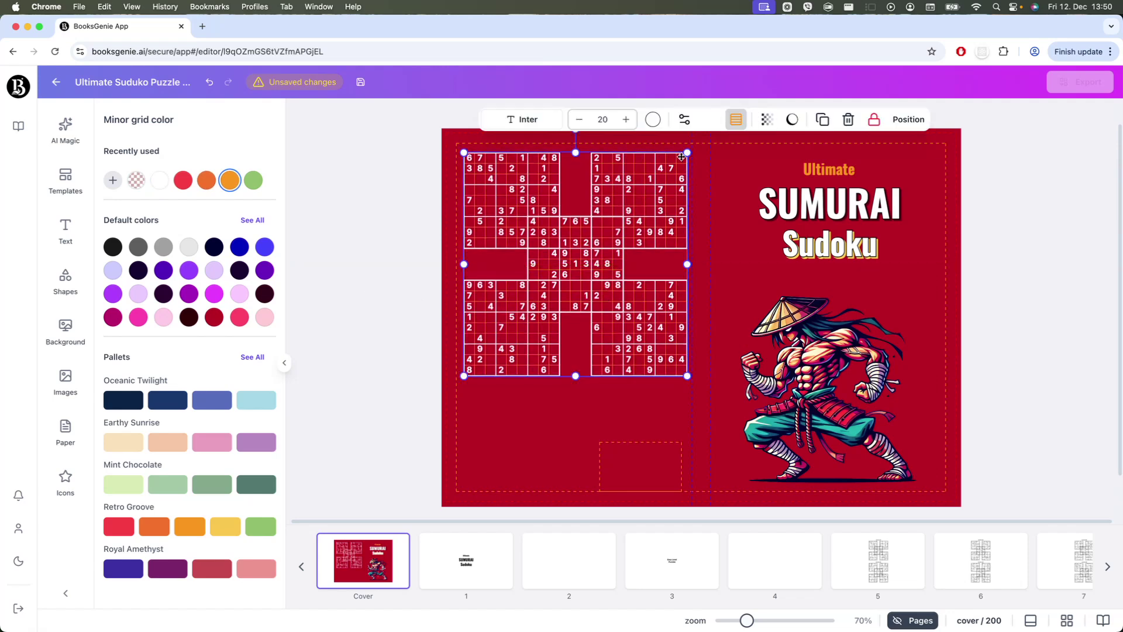
Step: Reduce the back cover puzzle's grid line thickness and nudge the puzzle slightly to the left
{"action": "left_click", "coordinate": [684, 120]}
{"action": "left_click_drag", "start_coordinate": [650, 170], "coordinate": [637, 171]}
{"action": "left_click", "coordinate": [536, 421]}
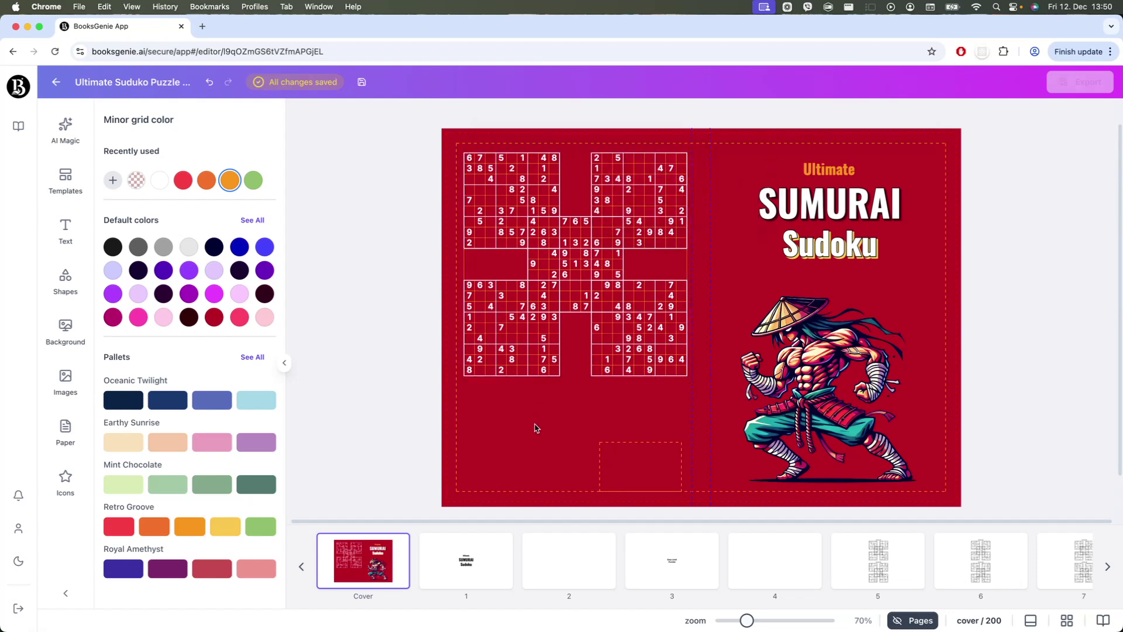
{"action": "left_click", "coordinate": [596, 327]}
{"action": "key", "text": "Left"}
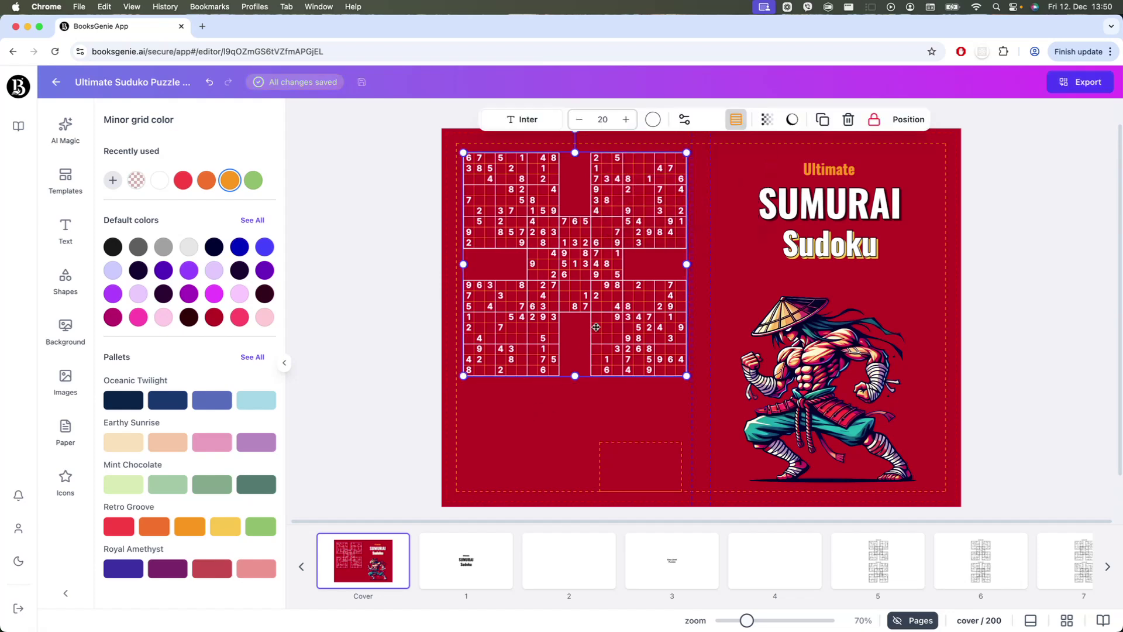
Step: Reduce the number font size of the back cover puzzle to 15
{"action": "left_click", "coordinate": [580, 120]}
{"action": "left_click", "coordinate": [580, 120]}
{"action": "left_click", "coordinate": [580, 120]}
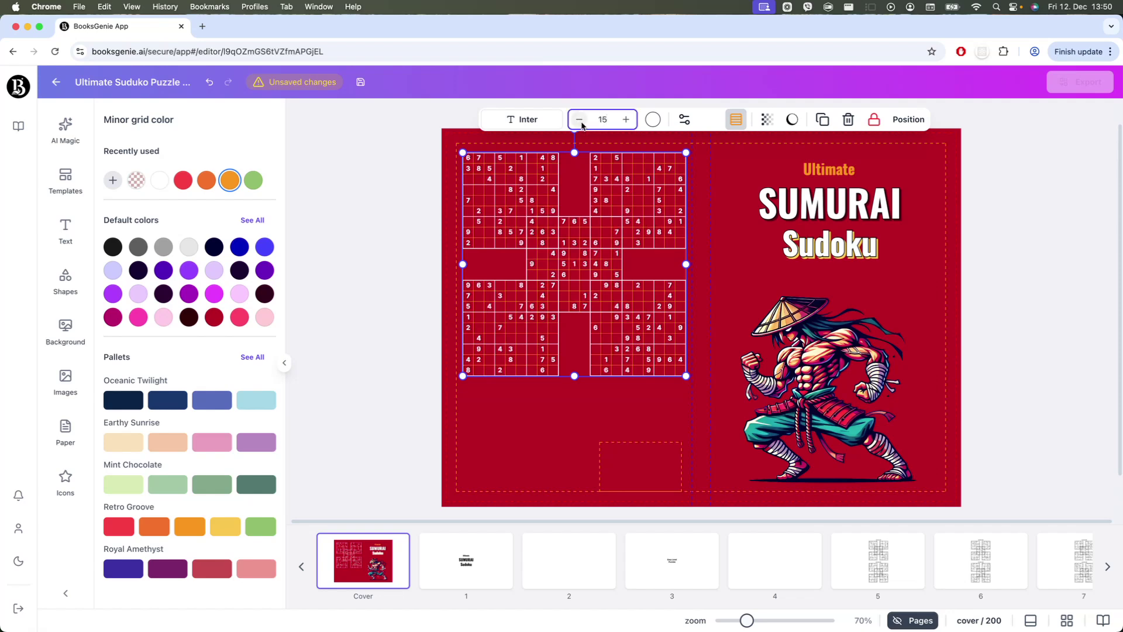
{"action": "left_click", "coordinate": [419, 301]}
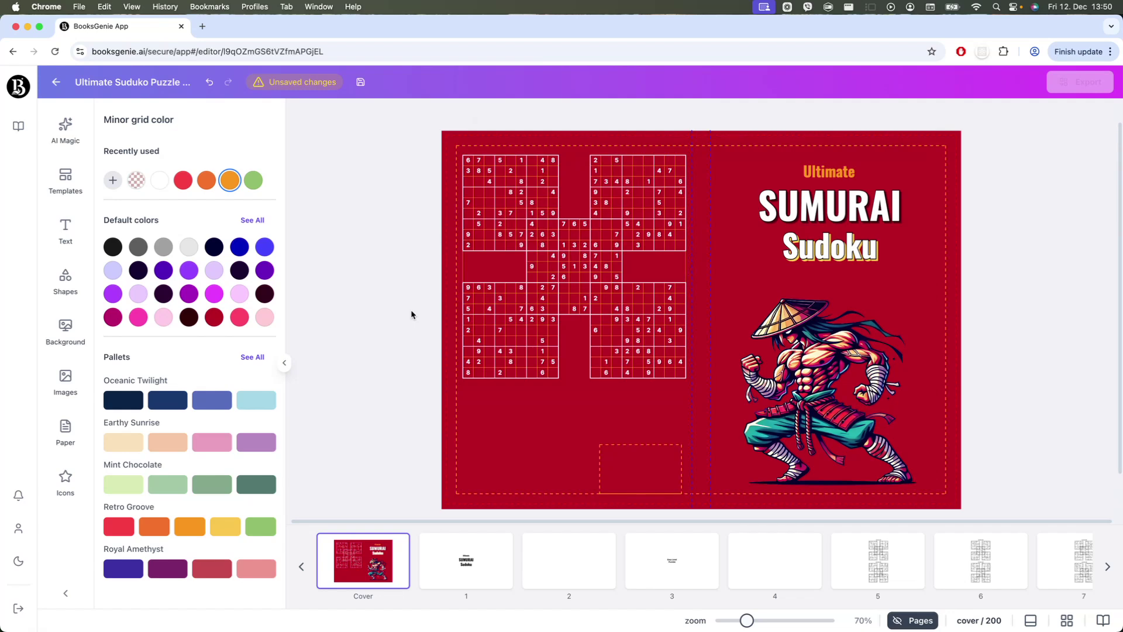
Step: Add a black rectangle over the front cover's upper-right corner, shaped into a long narrow bar extending past the cover edge
{"action": "scroll", "coordinate": [411, 314], "scroll_direction": "down", "scroll_amount": 1}
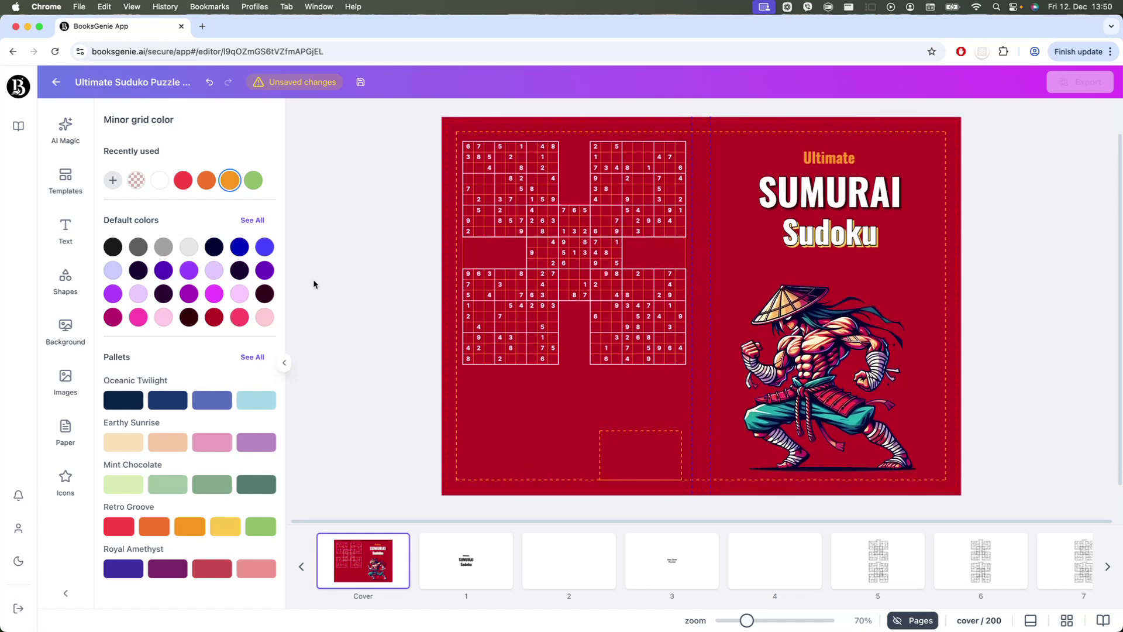
{"action": "left_click", "coordinate": [56, 294]}
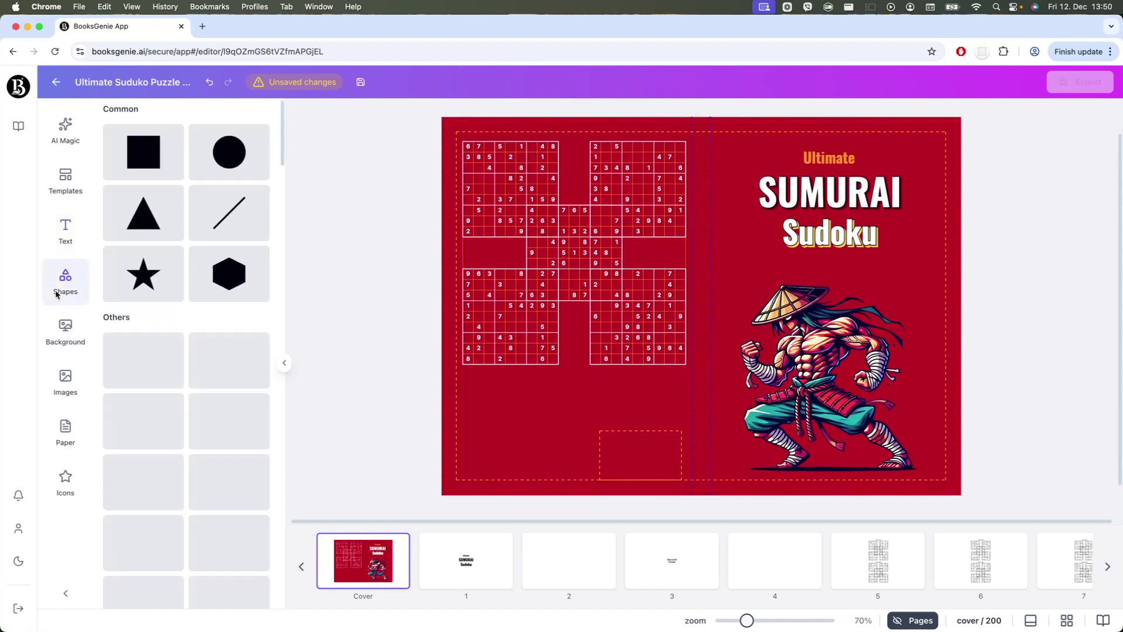
{"action": "left_click", "coordinate": [141, 166]}
{"action": "left_click_drag", "start_coordinate": [508, 183], "coordinate": [987, 154]}
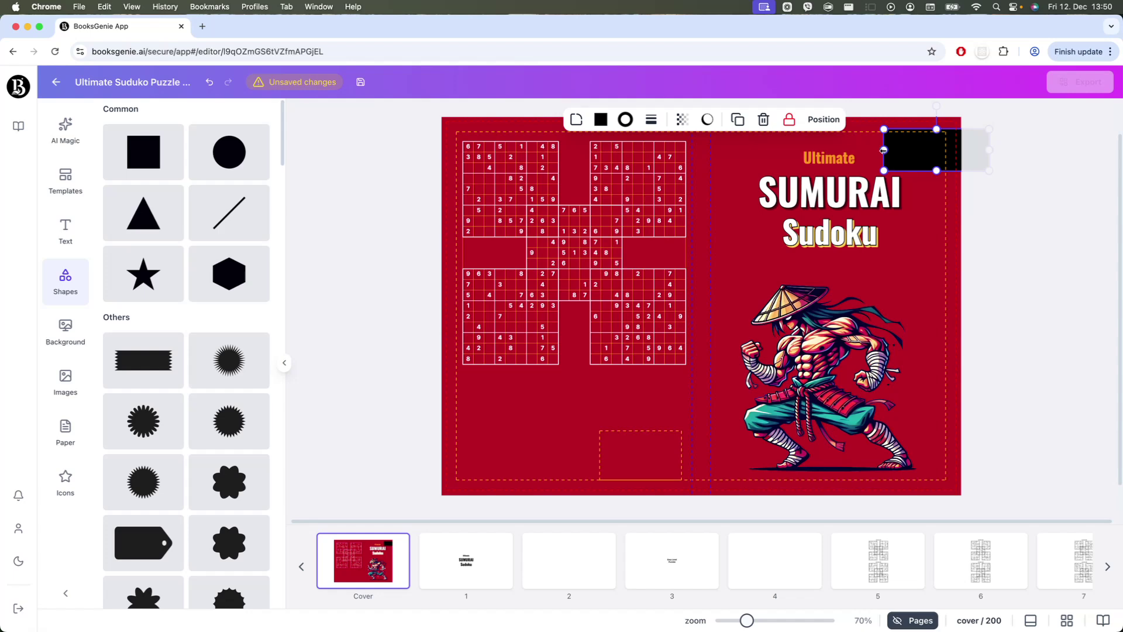
{"action": "left_click_drag", "start_coordinate": [883, 150], "coordinate": [835, 150]}
{"action": "left_click_drag", "start_coordinate": [911, 170], "coordinate": [911, 161]}
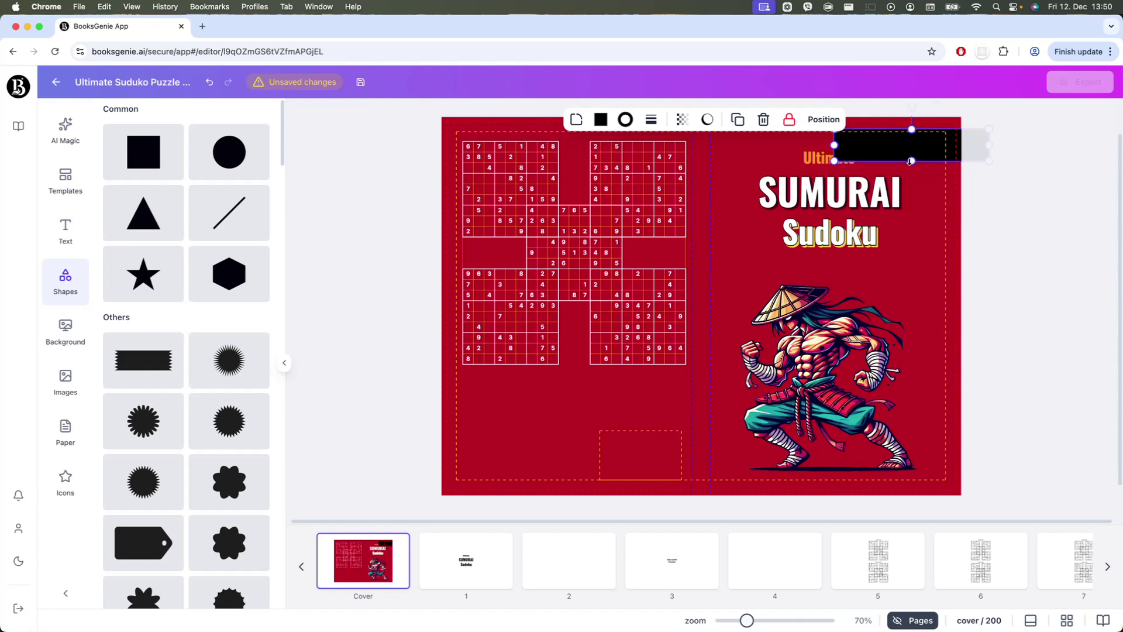
Step: Rotate the black bar and position it as a diagonal ribbon across the front cover's upper-right corner
{"action": "left_click_drag", "start_coordinate": [914, 106], "coordinate": [957, 125]}
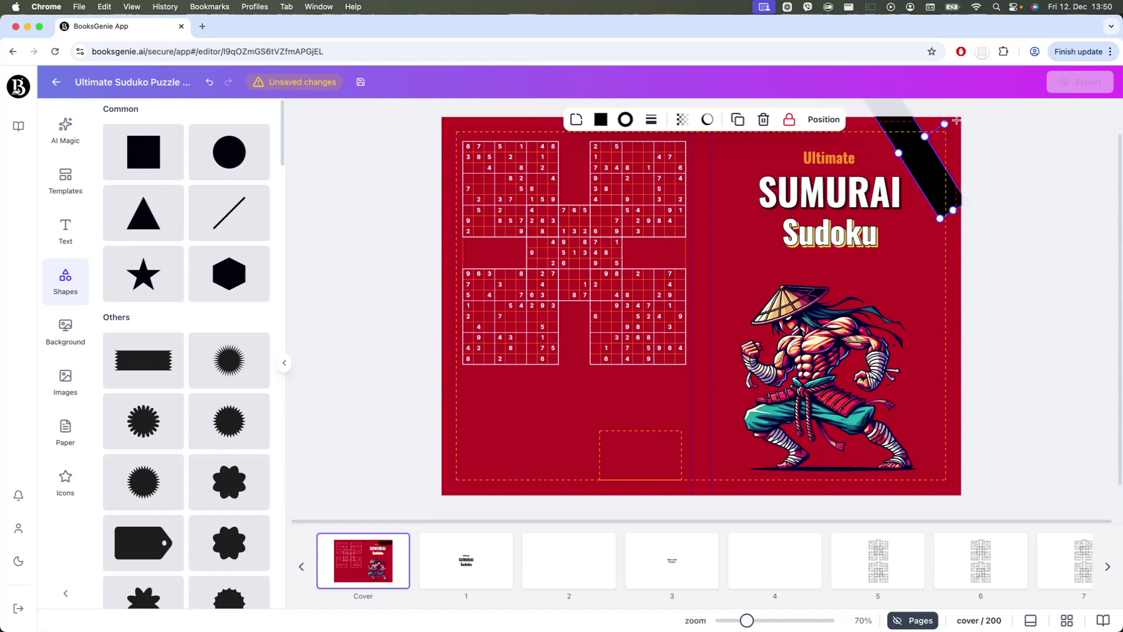
{"action": "left_click_drag", "start_coordinate": [944, 205], "coordinate": [949, 186]}
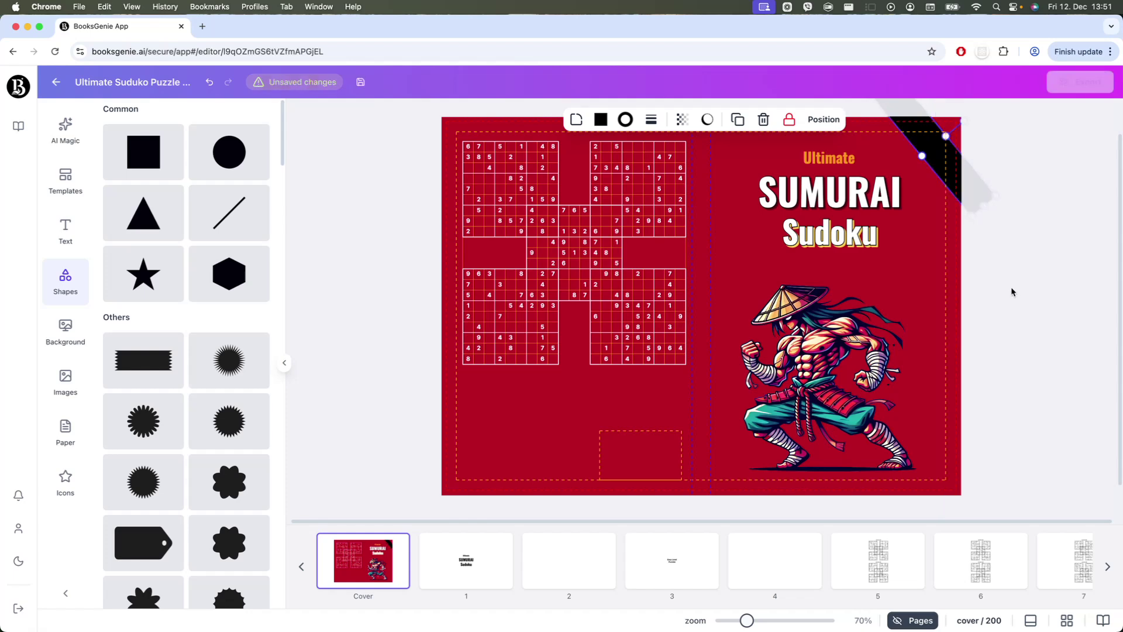
{"action": "left_click", "coordinate": [1009, 287]}
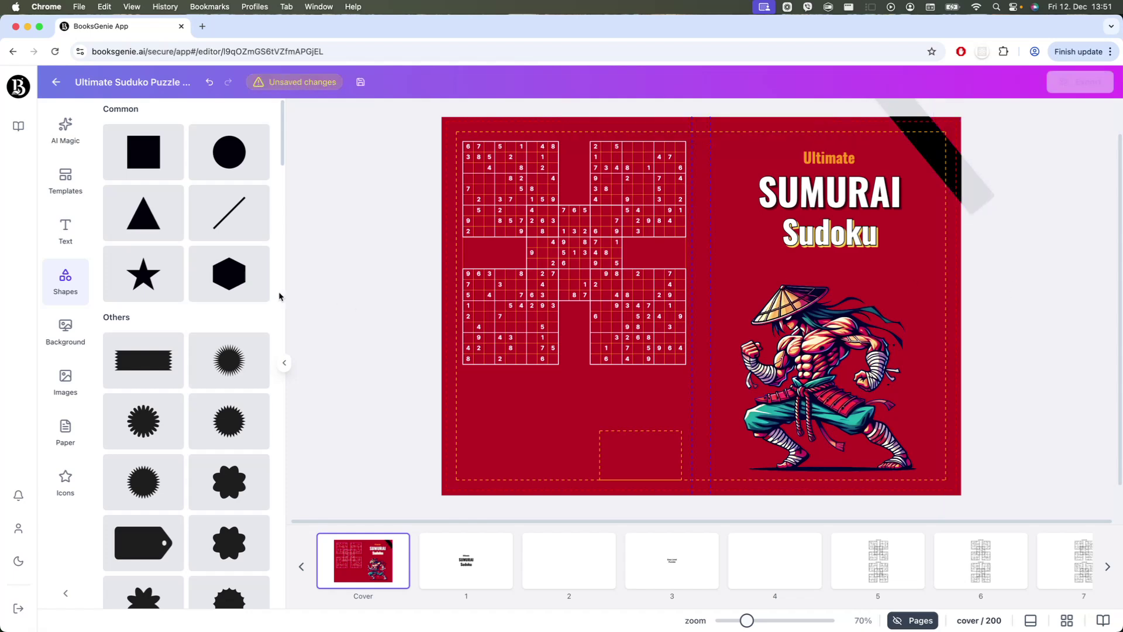
Step: Add a subheading text to the cover, narrow its text box and change its wording to "VOLUME I"
{"action": "left_click", "coordinate": [62, 241]}
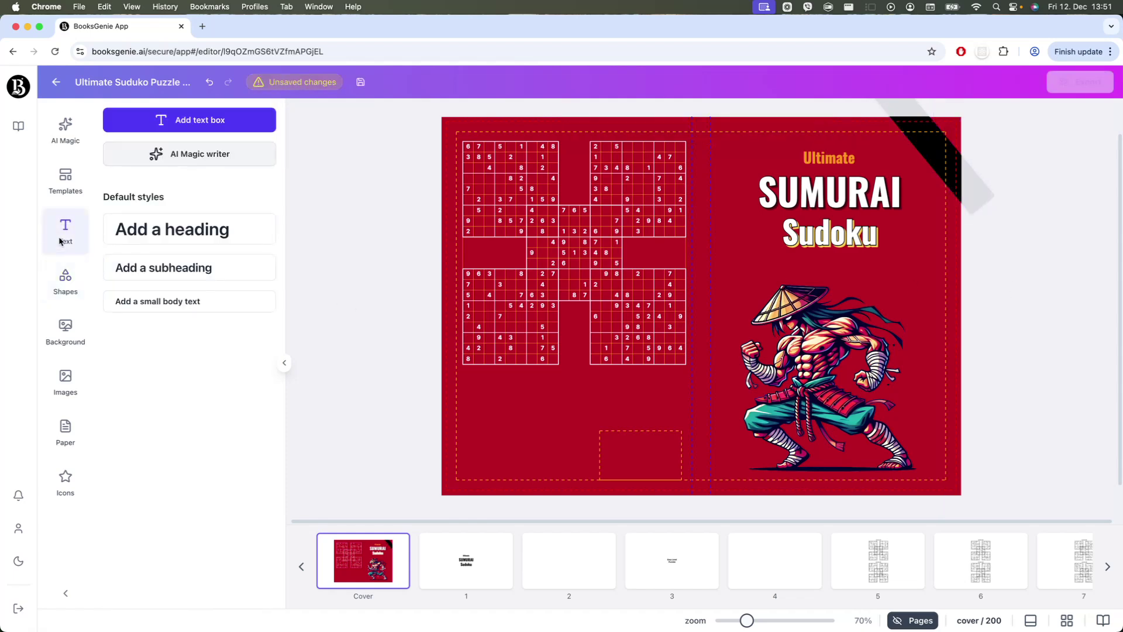
{"action": "left_click", "coordinate": [167, 279]}
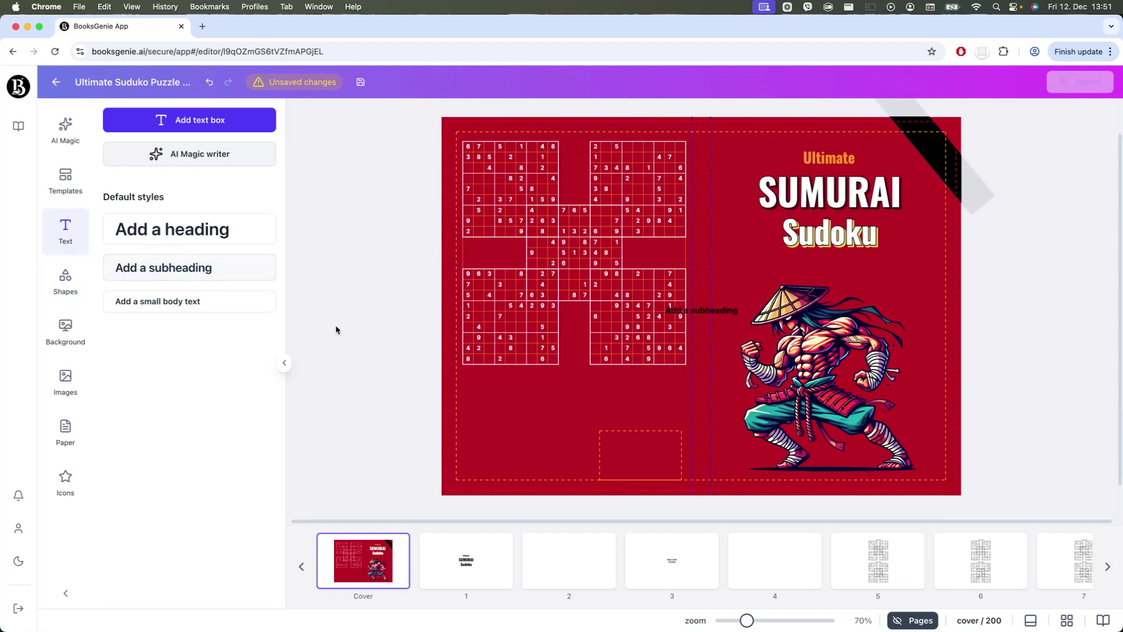
{"action": "left_click", "coordinate": [735, 314]}
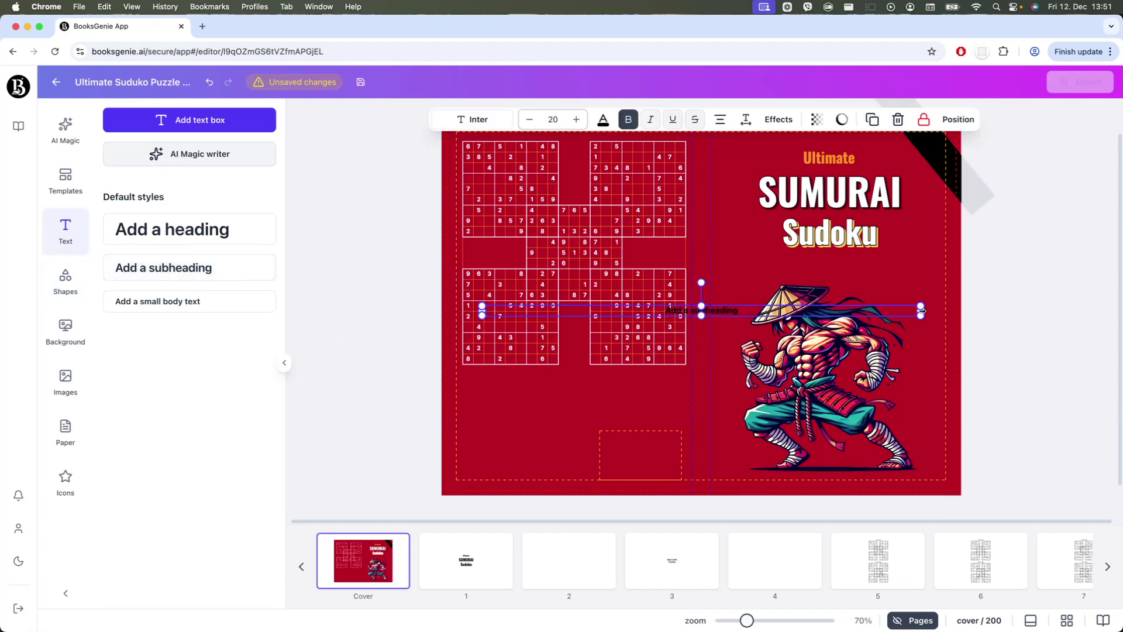
{"action": "left_click_drag", "start_coordinate": [922, 311], "coordinate": [673, 312]}
{"action": "double_click", "coordinate": [612, 313]}
{"action": "left_click_drag", "start_coordinate": [615, 312], "coordinate": [486, 310]}
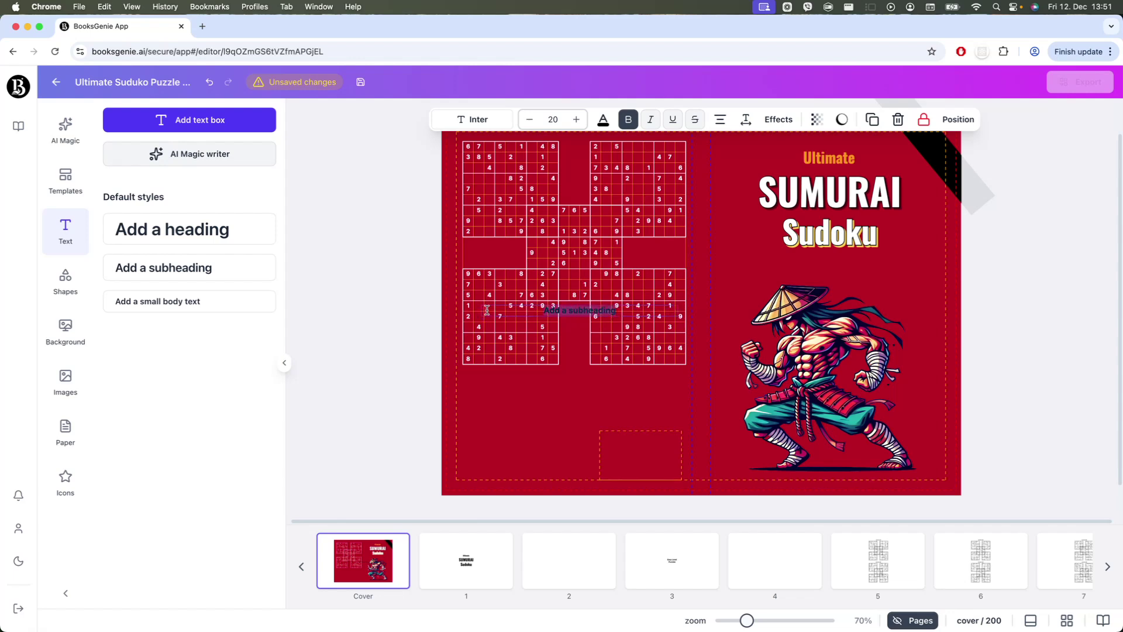
{"action": "type", "text": "MOLUME I"}
{"action": "left_click", "coordinate": [584, 312]}
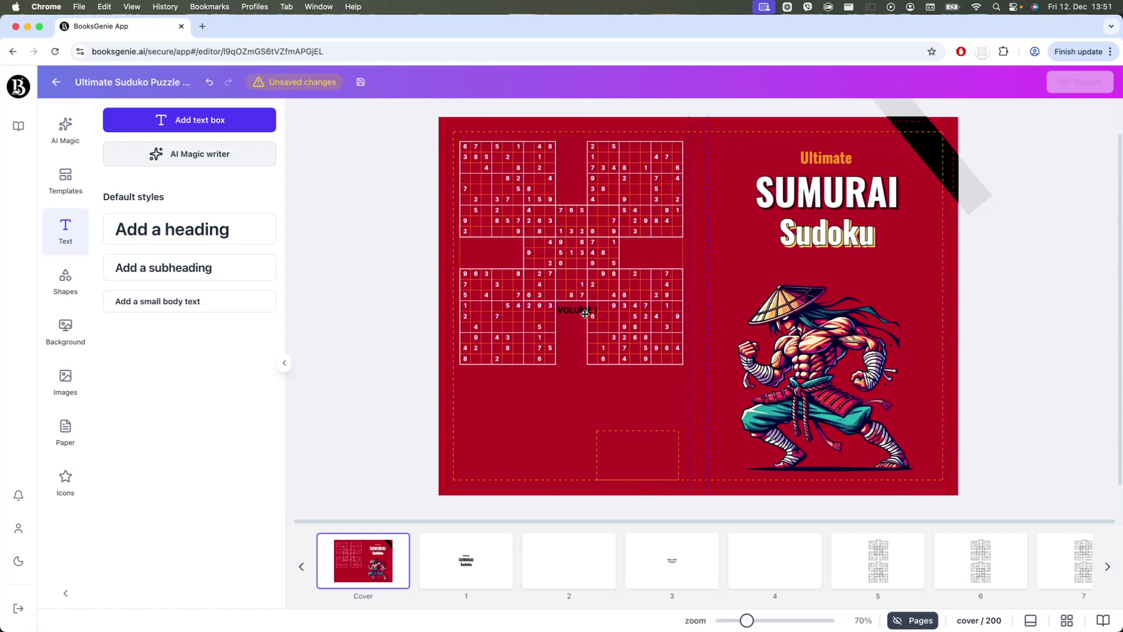
Step: Move the "VOLUME I" text onto the front cover and color it orange
{"action": "left_click_drag", "start_coordinate": [584, 313], "coordinate": [872, 199]}
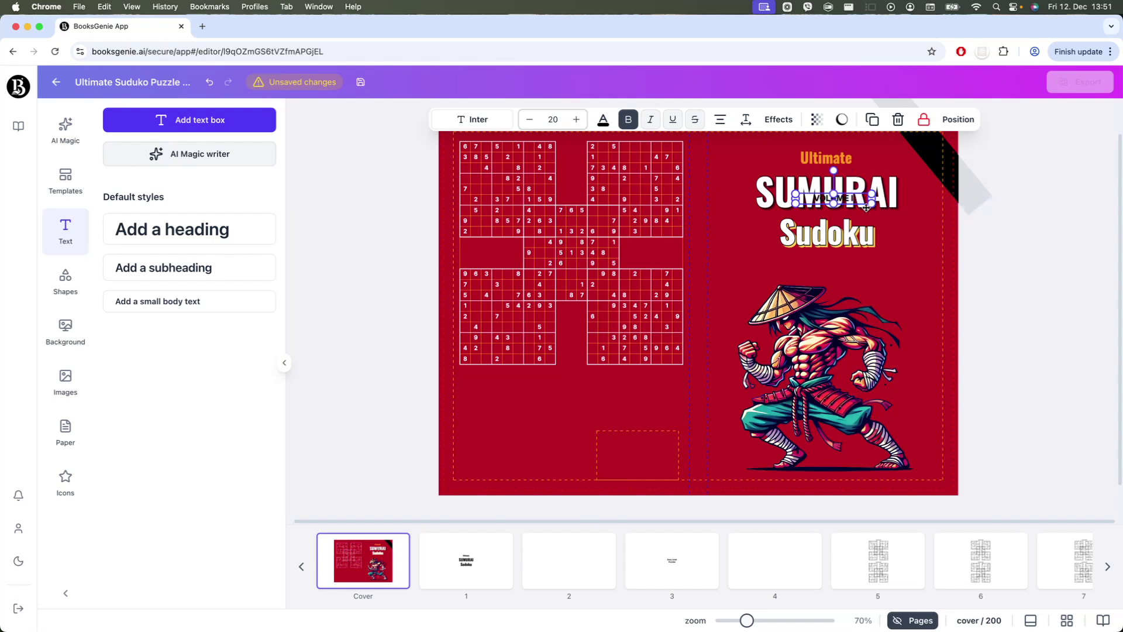
{"action": "left_click", "coordinate": [603, 120]}
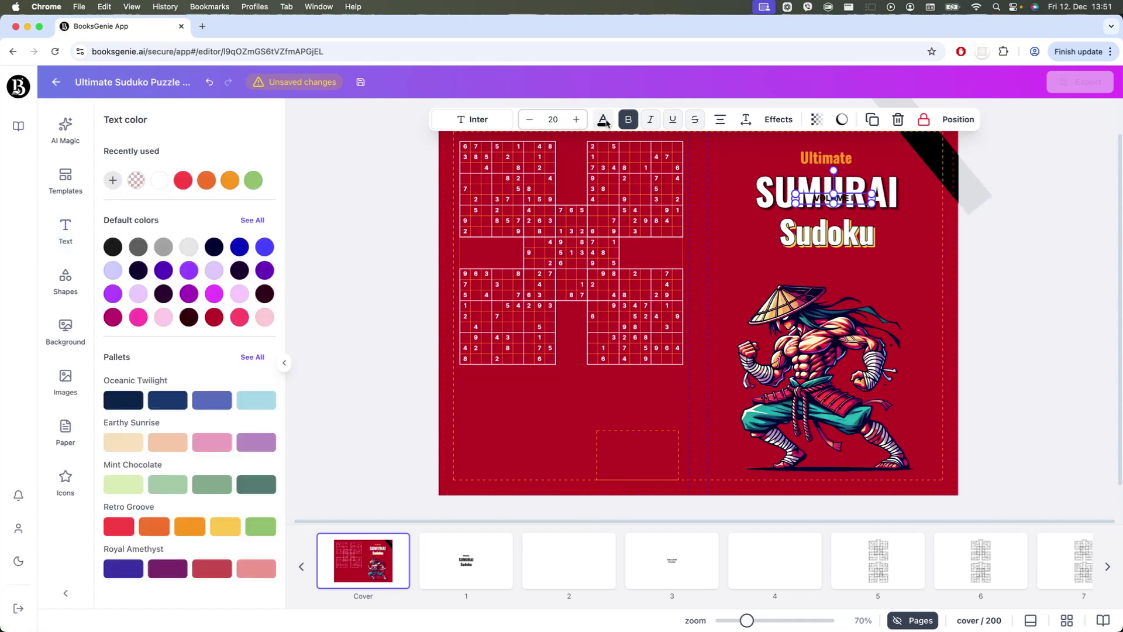
{"action": "left_click", "coordinate": [229, 180]}
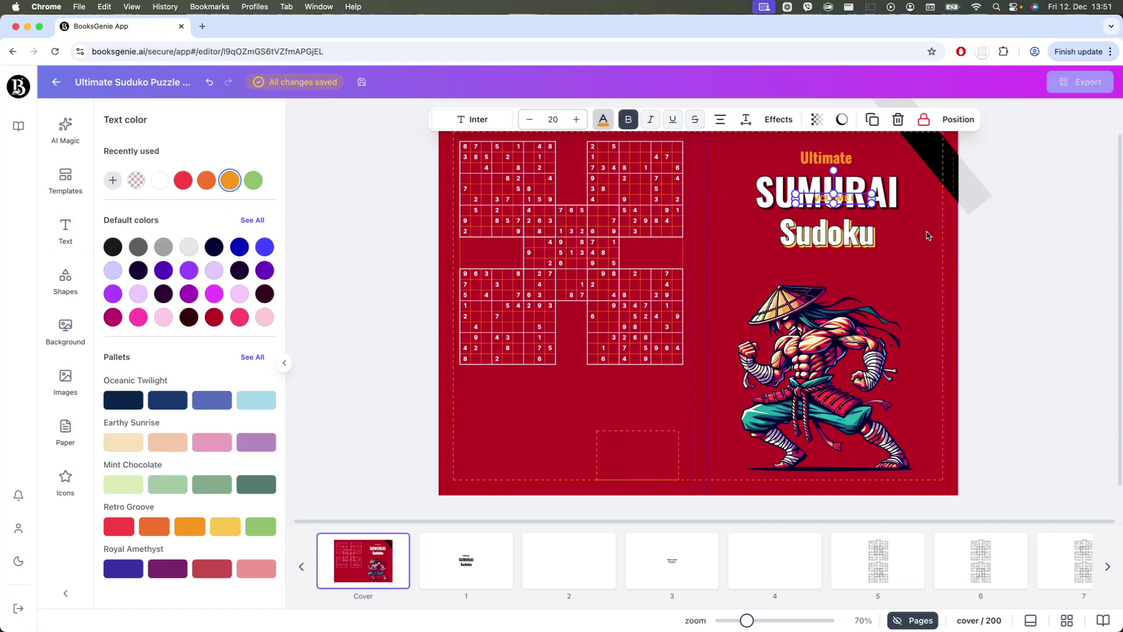
Step: Place the "VOLUME I" text on the black corner ribbon, rotated to follow the ribbon's diagonal
{"action": "left_click_drag", "start_coordinate": [858, 202], "coordinate": [950, 147]}
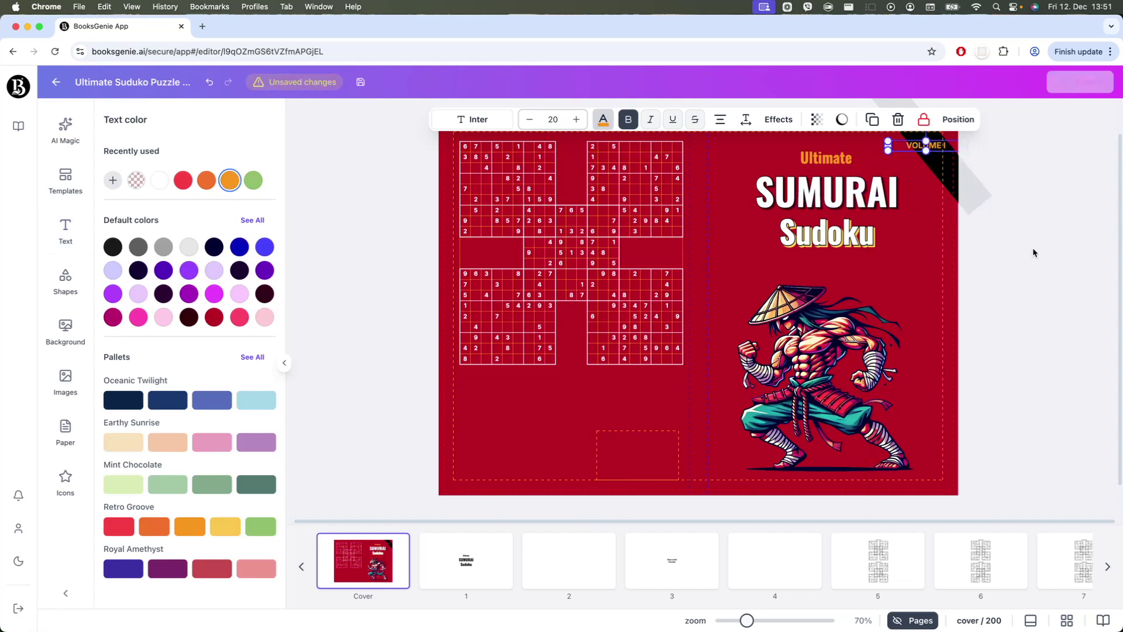
{"action": "scroll", "coordinate": [1056, 307], "scroll_direction": "up", "scroll_amount": 1}
{"action": "left_click_drag", "start_coordinate": [927, 158], "coordinate": [933, 194]}
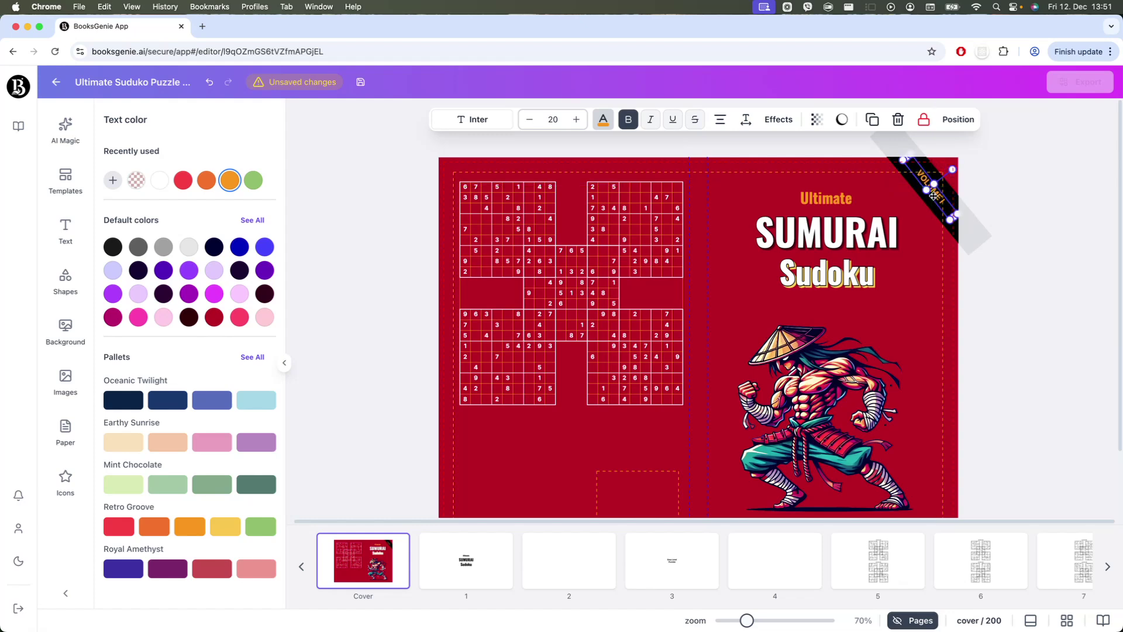
{"action": "left_click", "coordinate": [1021, 250]}
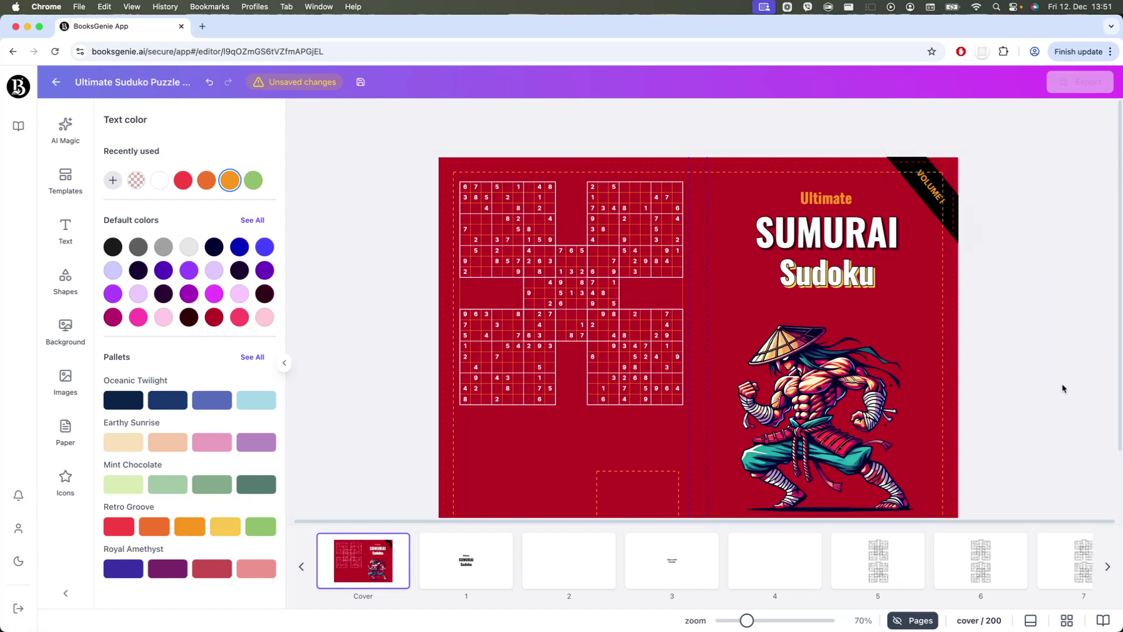
Step: Enlarge the samurai illustration slightly on the front cover
{"action": "scroll", "coordinate": [1029, 361], "scroll_direction": "down", "scroll_amount": 2}
{"action": "scroll", "coordinate": [1030, 367], "scroll_direction": "up", "scroll_amount": 1}
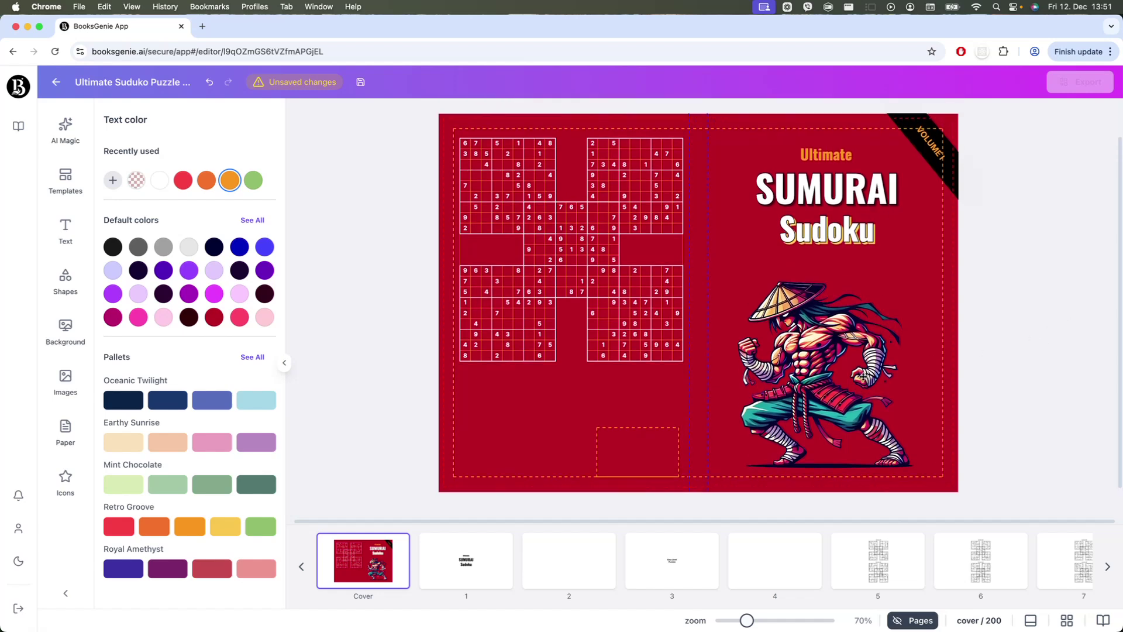
{"action": "left_click", "coordinate": [864, 375]}
{"action": "left_click_drag", "start_coordinate": [933, 265], "coordinate": [952, 252]}
{"action": "left_click", "coordinate": [1048, 329]}
{"action": "scroll", "coordinate": [1050, 325], "scroll_direction": "up", "scroll_amount": 2}
{"action": "scroll", "coordinate": [1050, 325], "scroll_direction": "down", "scroll_amount": 3}
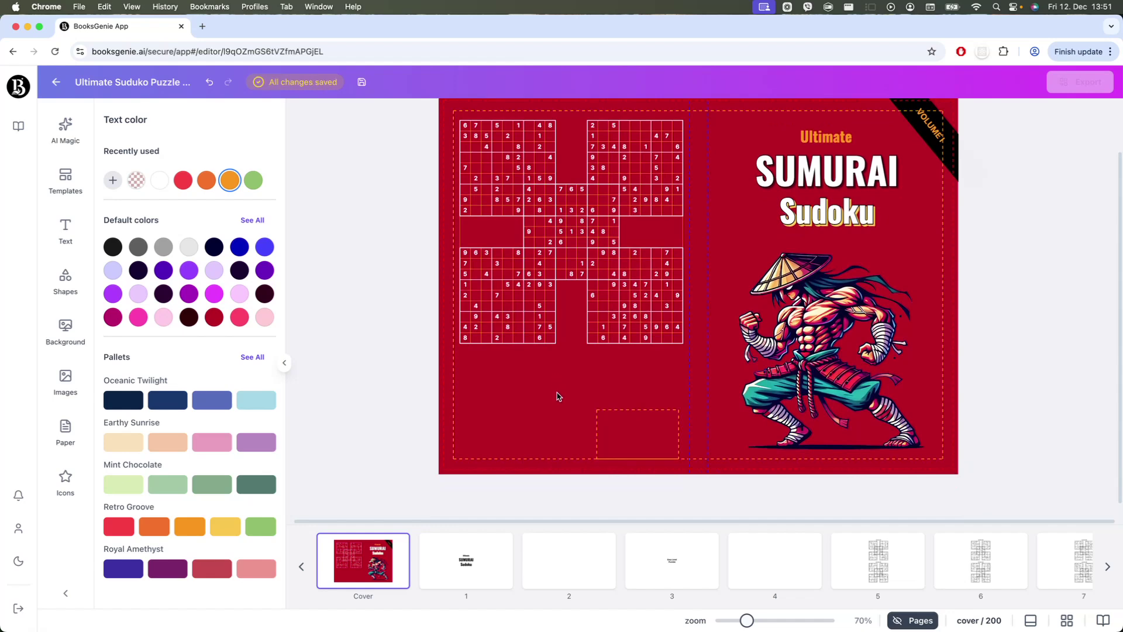
Step: Generate text with the AI writer from the prompt "Write a copyright note for a Suduko puzzle book" and insert it on the cover
{"action": "left_click", "coordinate": [65, 226]}
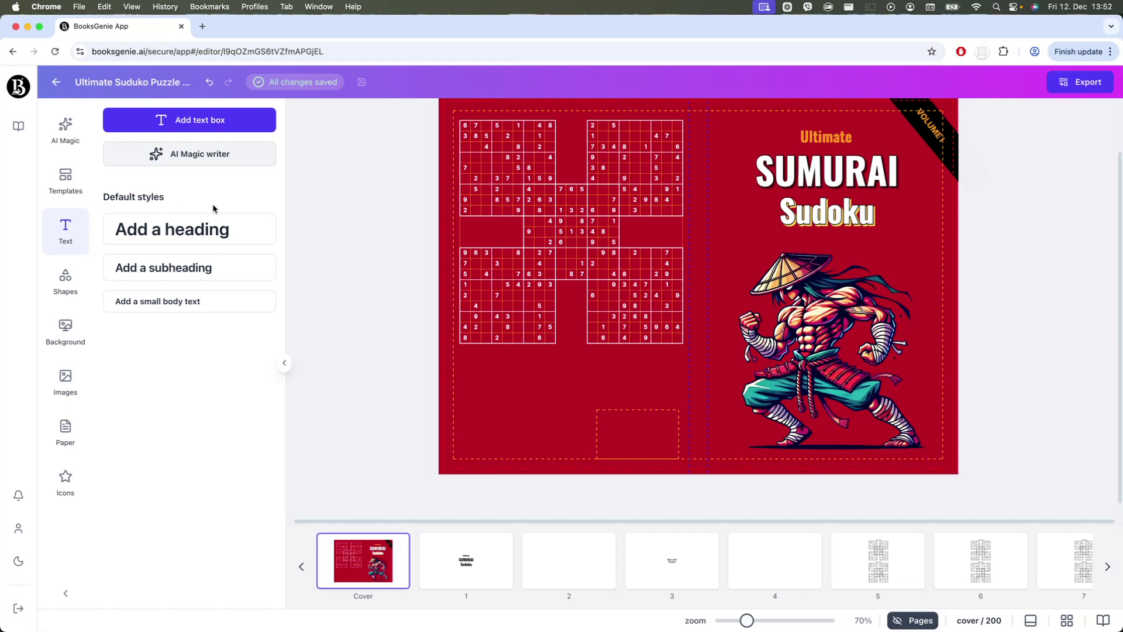
{"action": "left_click", "coordinate": [203, 160]}
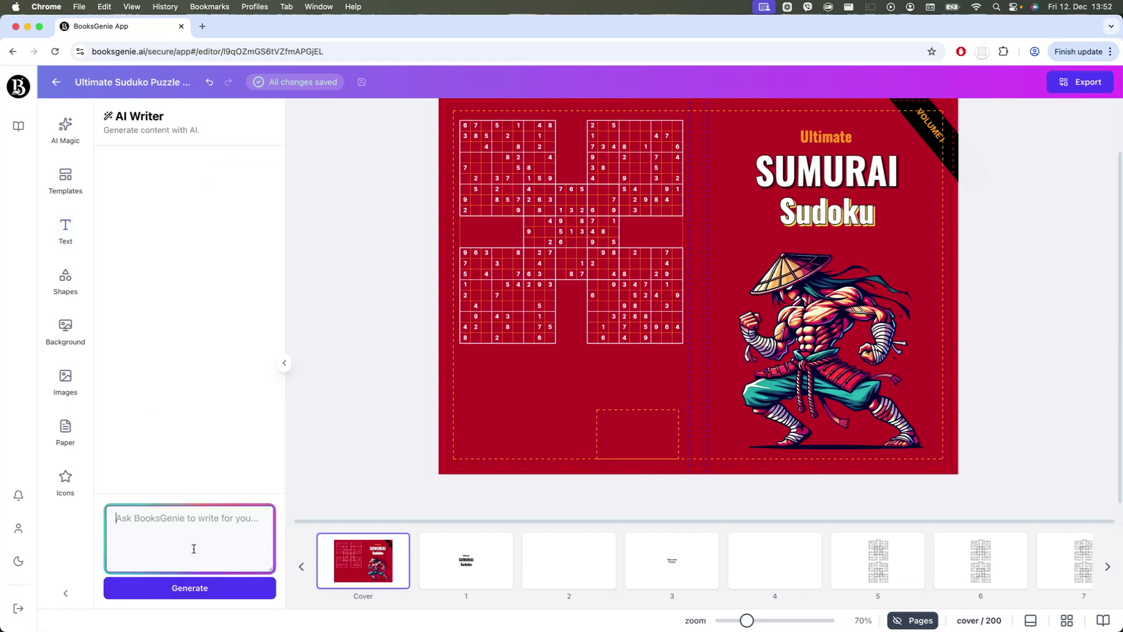
{"action": "type", "text": "Write a copyright note for a Suduko puzzle book"}
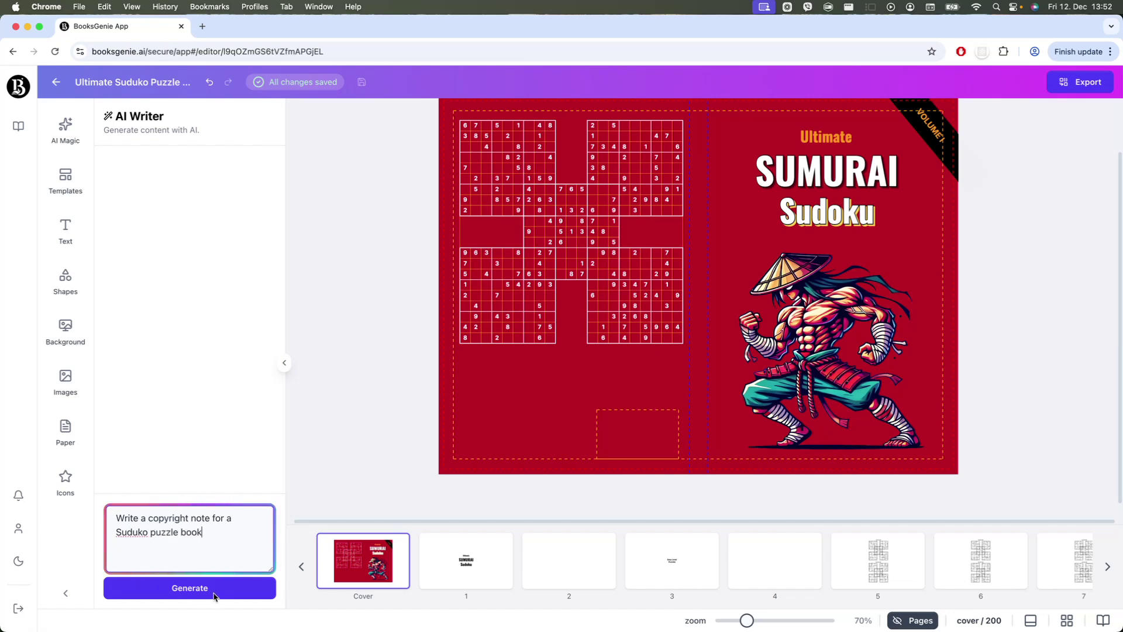
{"action": "left_click", "coordinate": [209, 594]}
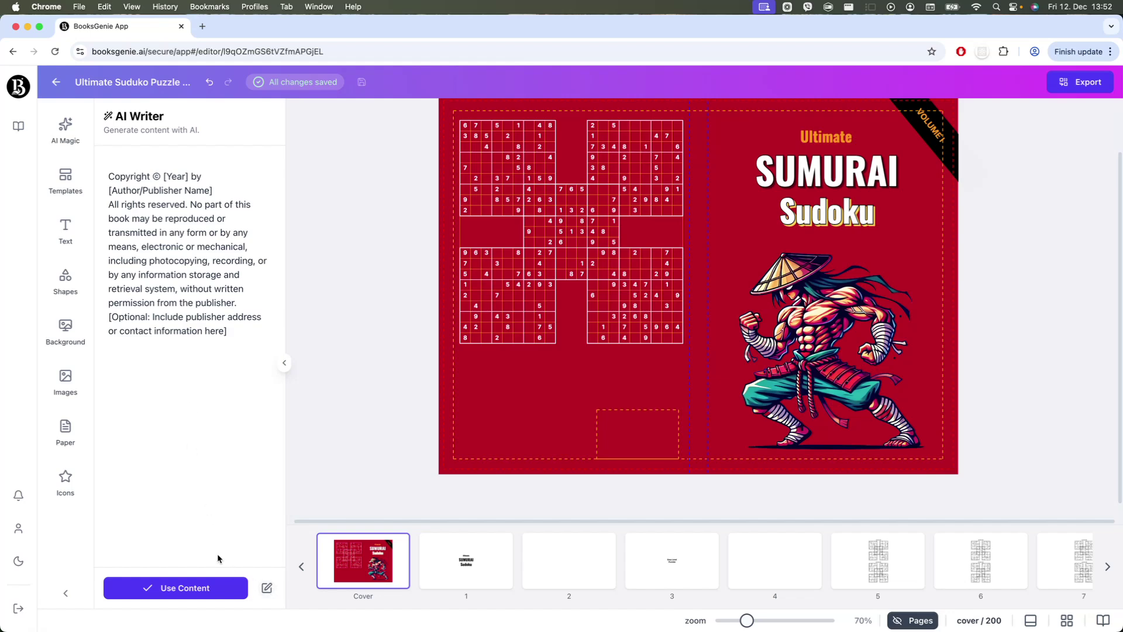
{"action": "left_click", "coordinate": [173, 588]}
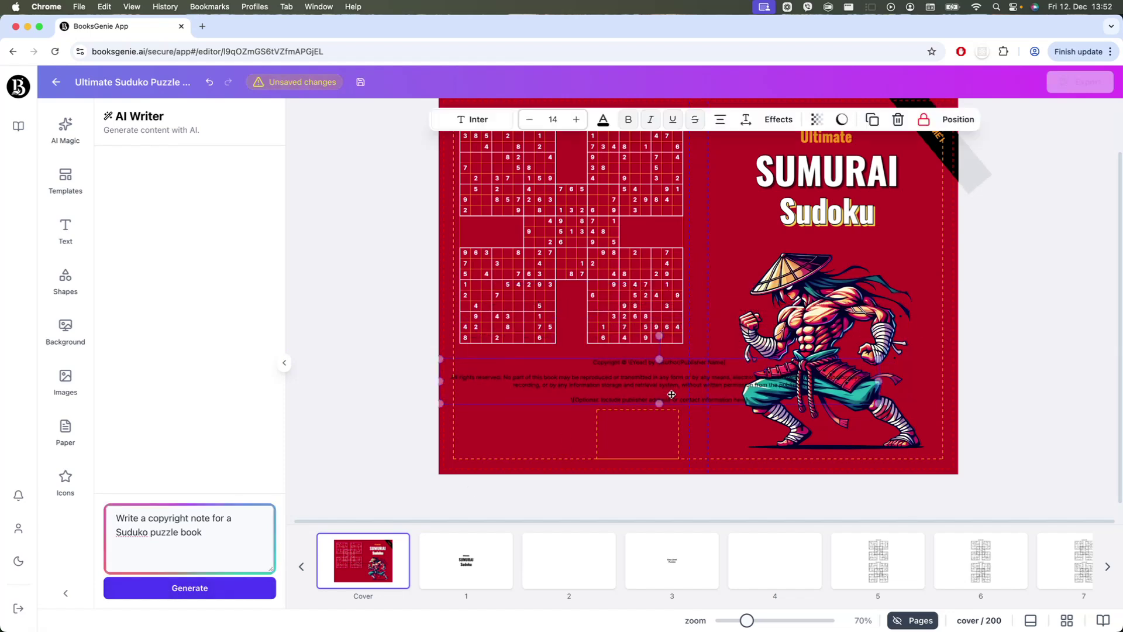
Step: Narrow the copyright text box, left-align its text and place it below the puzzle on the back cover
{"action": "left_click_drag", "start_coordinate": [880, 381], "coordinate": [618, 387]}
{"action": "left_click", "coordinate": [720, 120]}
{"action": "left_click", "coordinate": [720, 121]}
{"action": "left_click_drag", "start_coordinate": [535, 391], "coordinate": [558, 392]}
Step: Edit the copyright note: remove the year and optional contact placeholders and replace the author placeholder with "Your Publishing Name"
{"action": "double_click", "coordinate": [526, 392]}
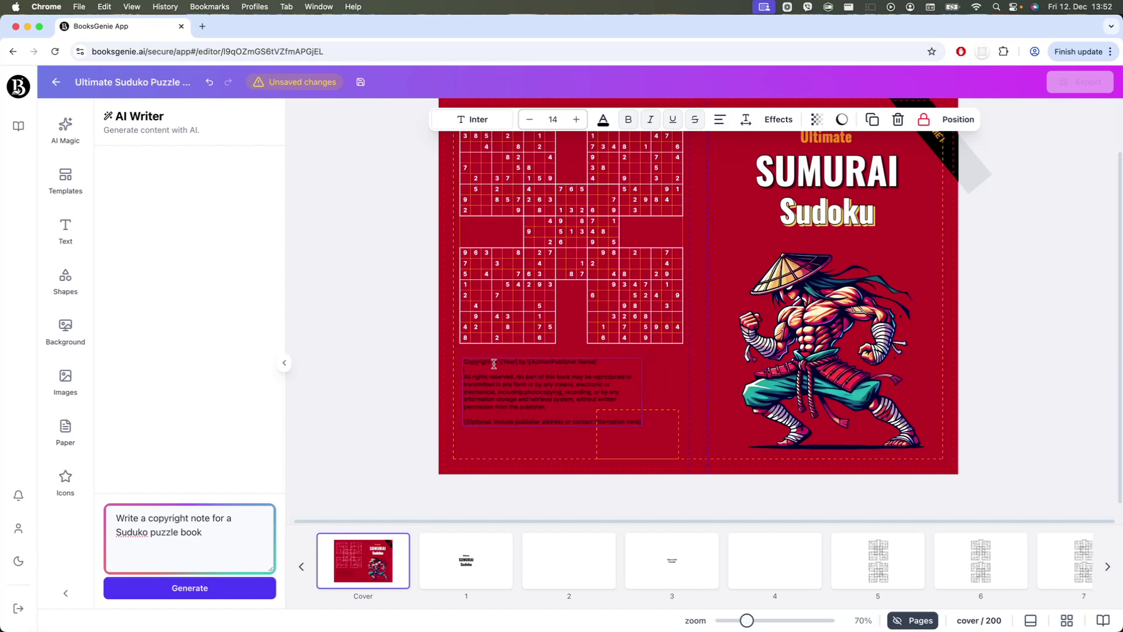
{"action": "left_click_drag", "start_coordinate": [498, 363], "coordinate": [519, 363]}
{"action": "key", "text": "BackSpace"}
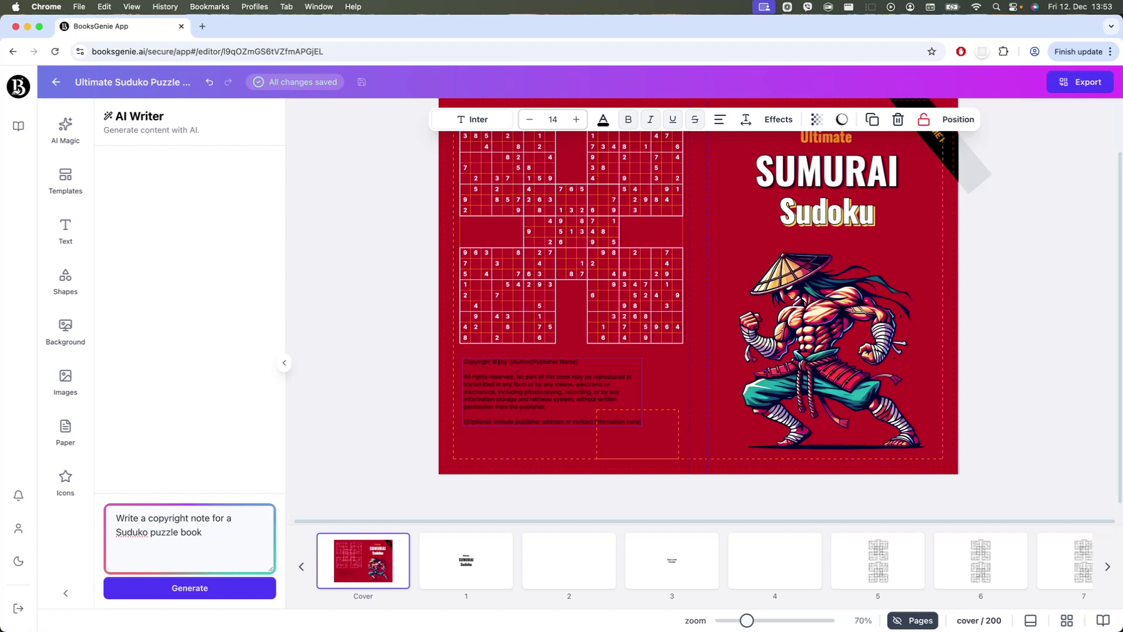
{"action": "left_click_drag", "start_coordinate": [508, 361], "coordinate": [585, 360]}
{"action": "key", "text": "BackSpace"}
{"action": "left_click", "coordinate": [547, 385]}
{"action": "left_click_drag", "start_coordinate": [641, 421], "coordinate": [458, 413]}
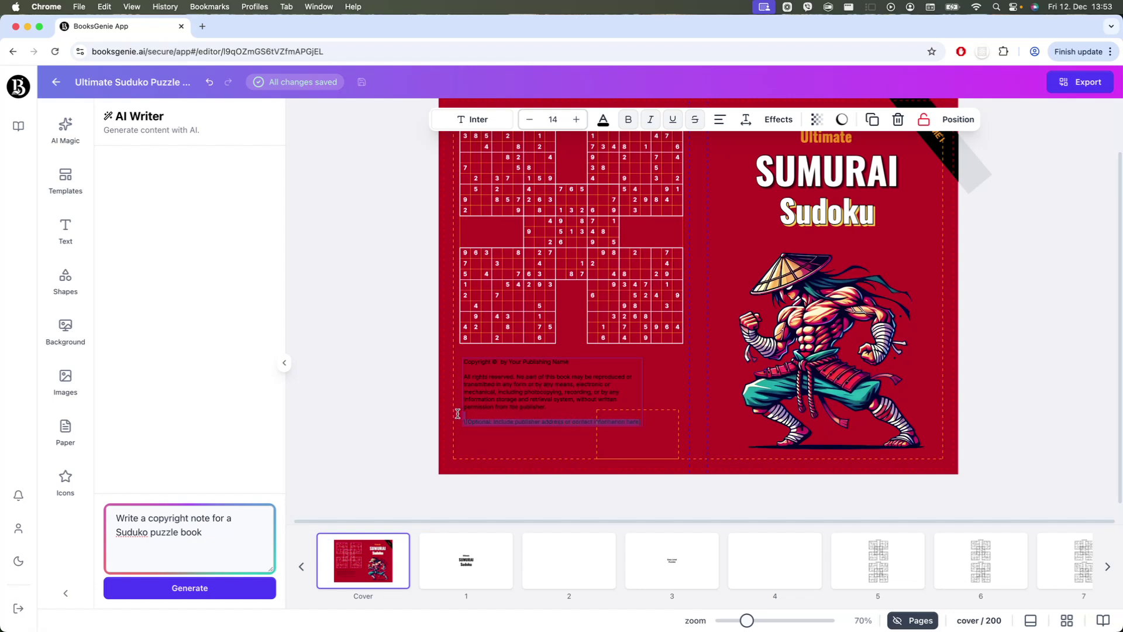
{"action": "key", "text": "BackSpace"}
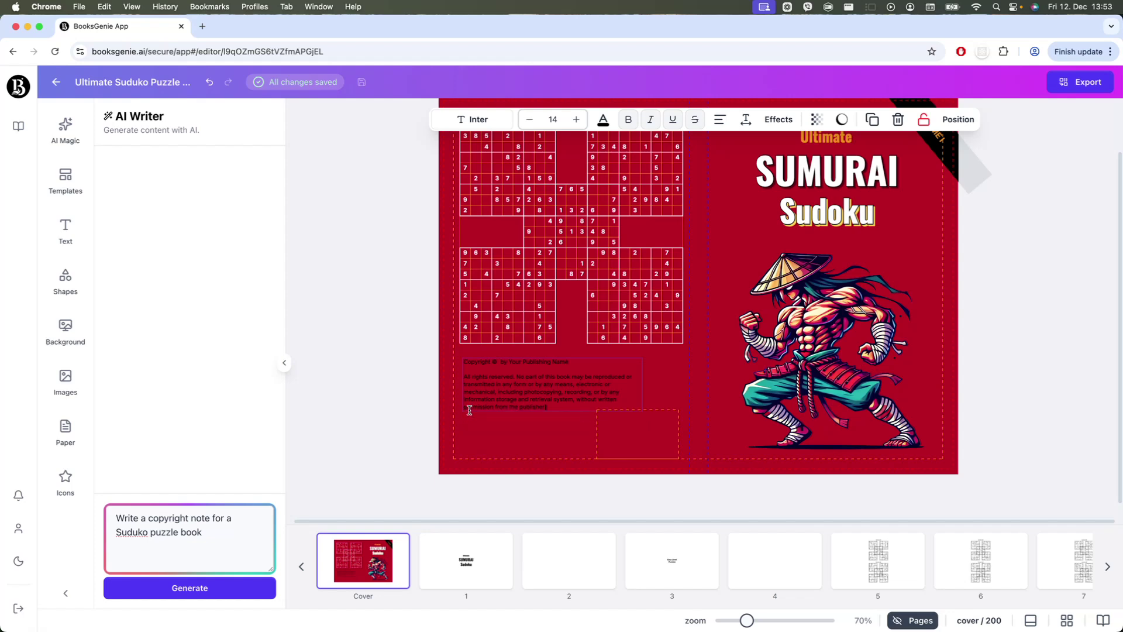
{"action": "left_click", "coordinate": [511, 440]}
Step: Align the copyright note with the puzzle's left edge, widen it to about the puzzle's width and color it orange
{"action": "left_click", "coordinate": [556, 400]}
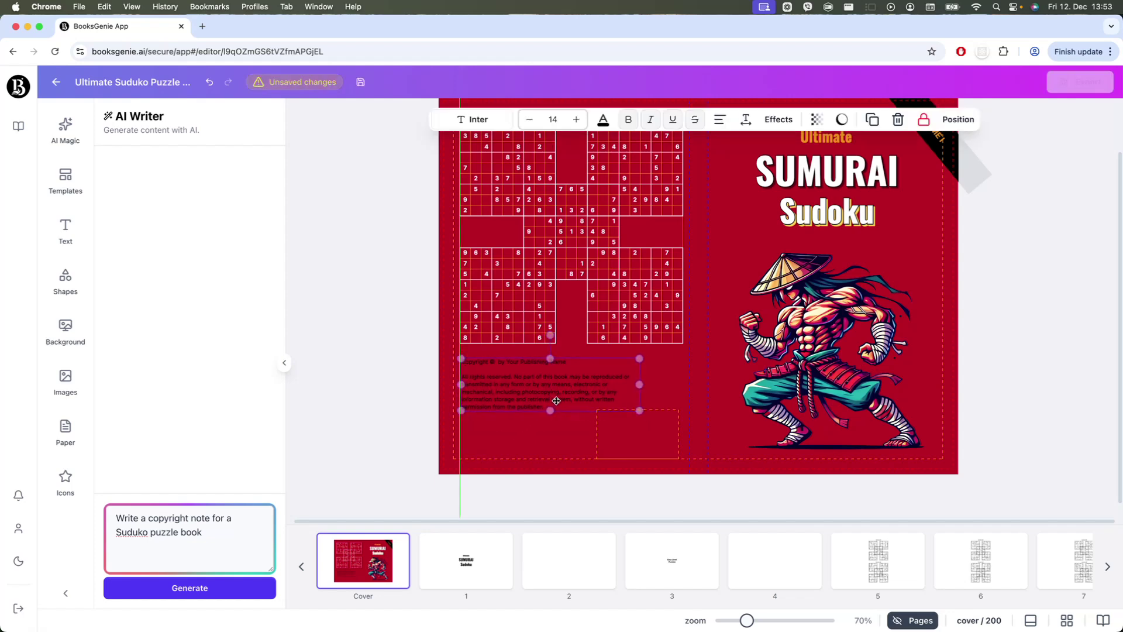
{"action": "left_click_drag", "start_coordinate": [642, 385], "coordinate": [676, 382]}
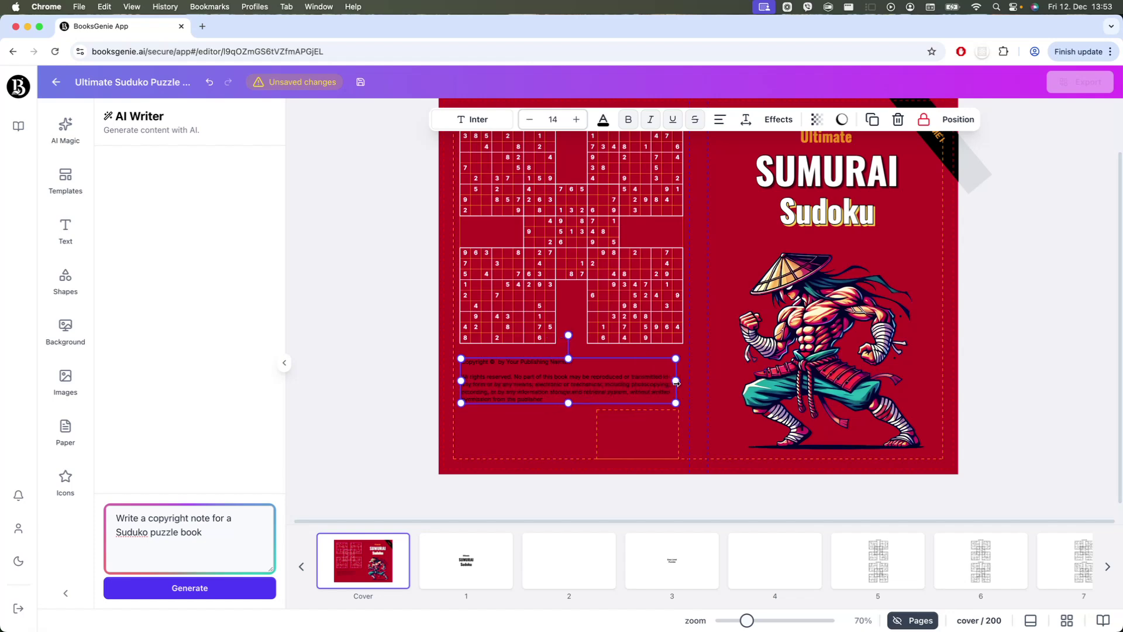
{"action": "left_click", "coordinate": [603, 119]}
{"action": "left_click", "coordinate": [230, 180]}
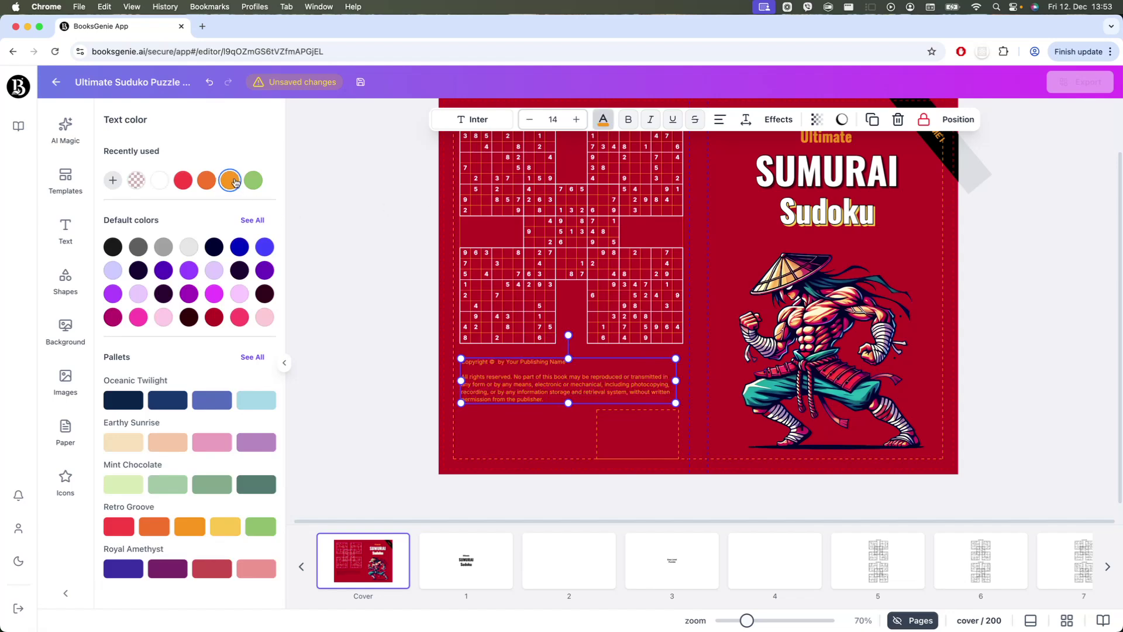
{"action": "left_click", "coordinate": [375, 366]}
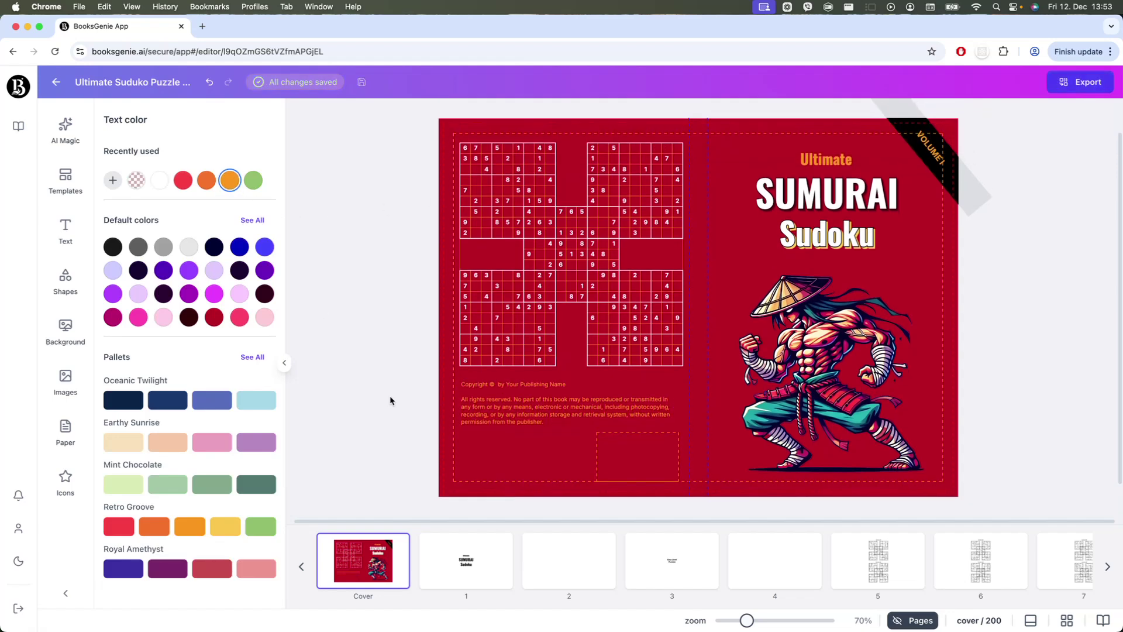
{"action": "left_click_drag", "start_coordinate": [391, 395], "coordinate": [374, 427]}
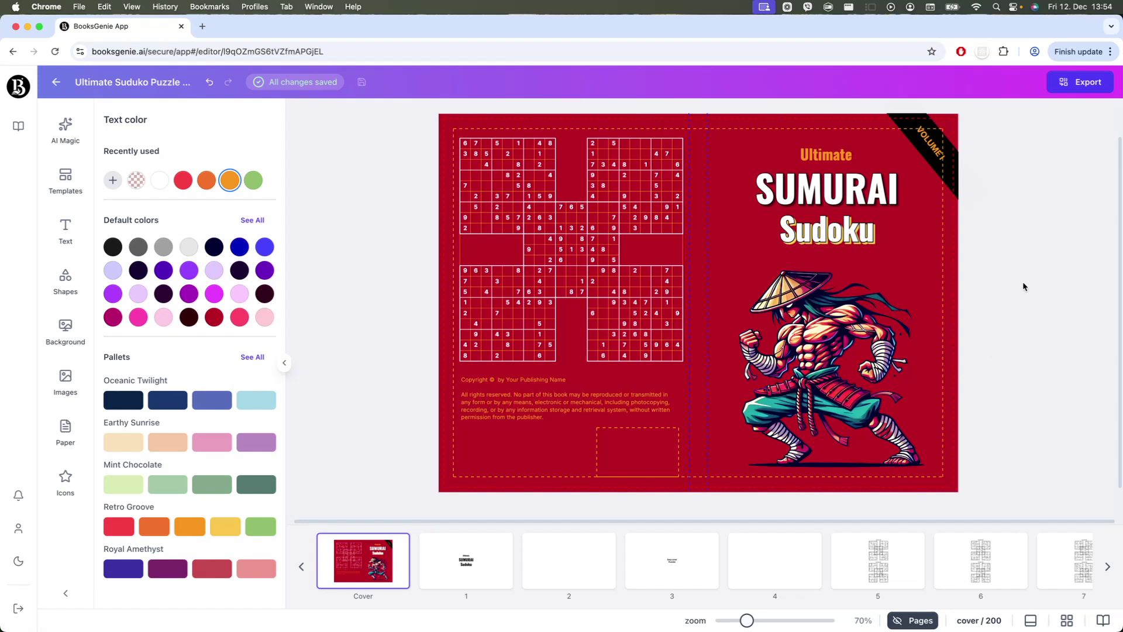
Step: Export the book as a print-ready PDF, saving the cover file in Documents and opening it for review
{"action": "left_click", "coordinate": [1089, 88]}
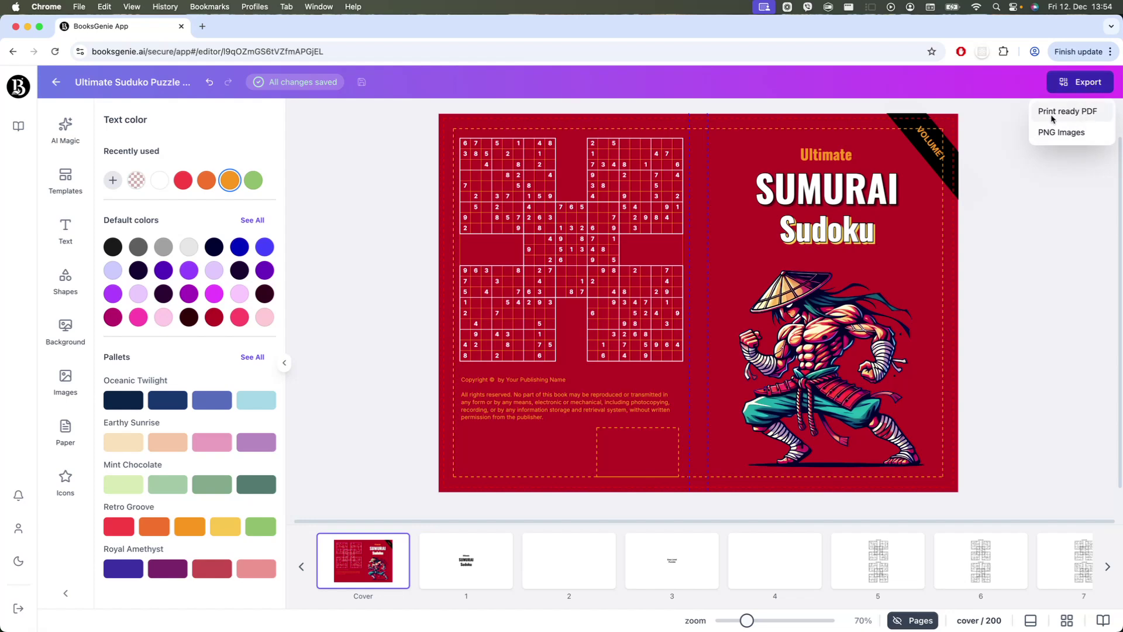
{"action": "left_click", "coordinate": [1084, 112]}
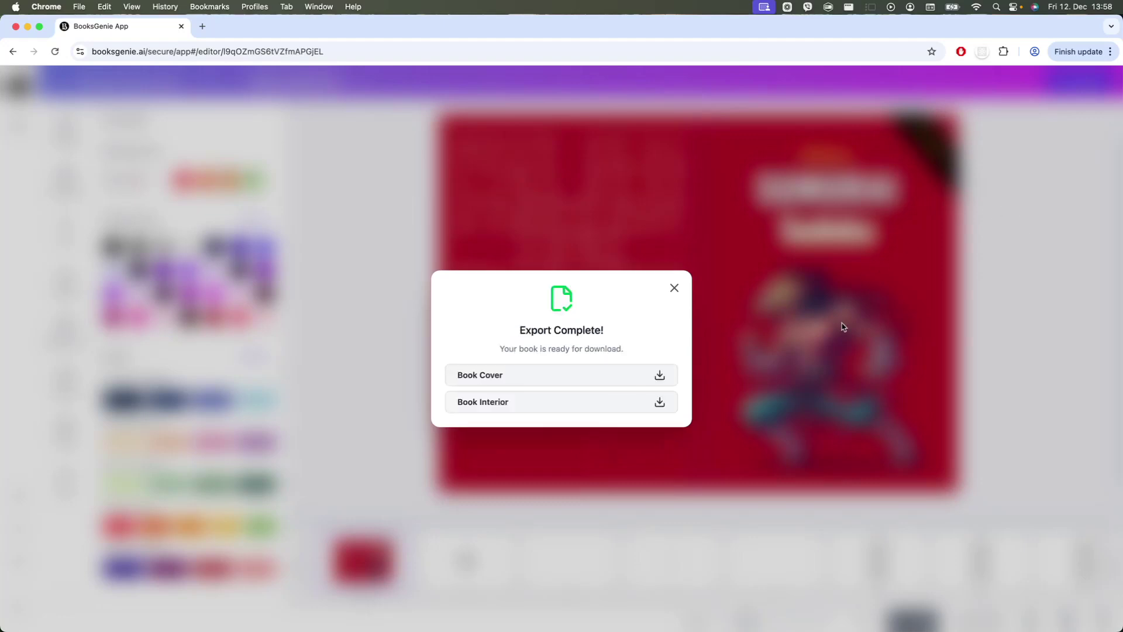
{"action": "left_click", "coordinate": [658, 374]}
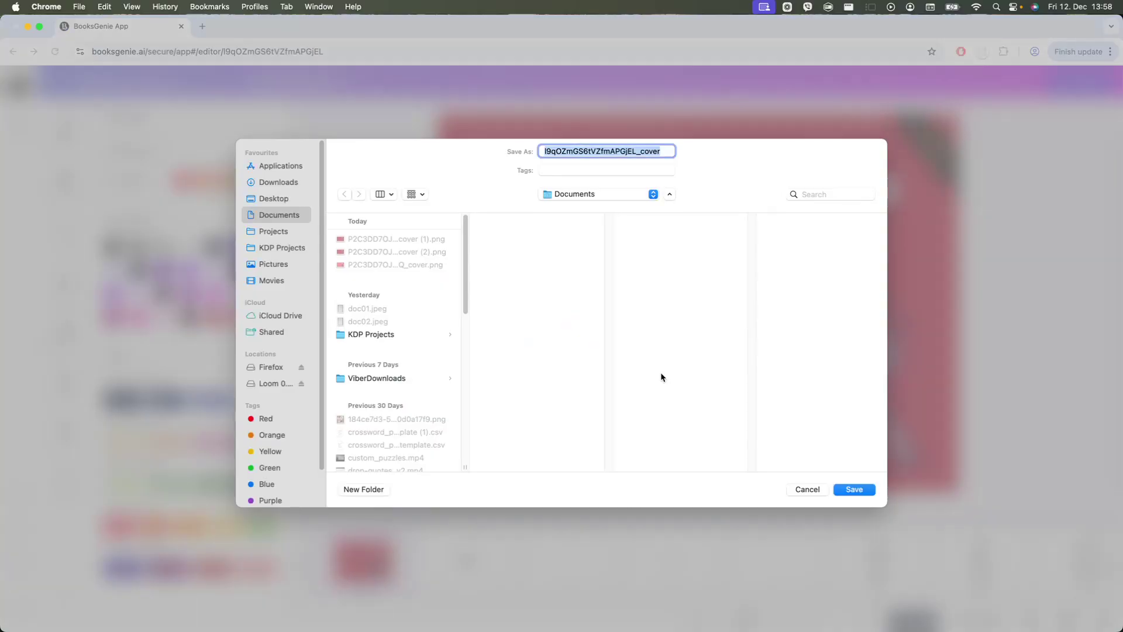
{"action": "left_click", "coordinate": [853, 488]}
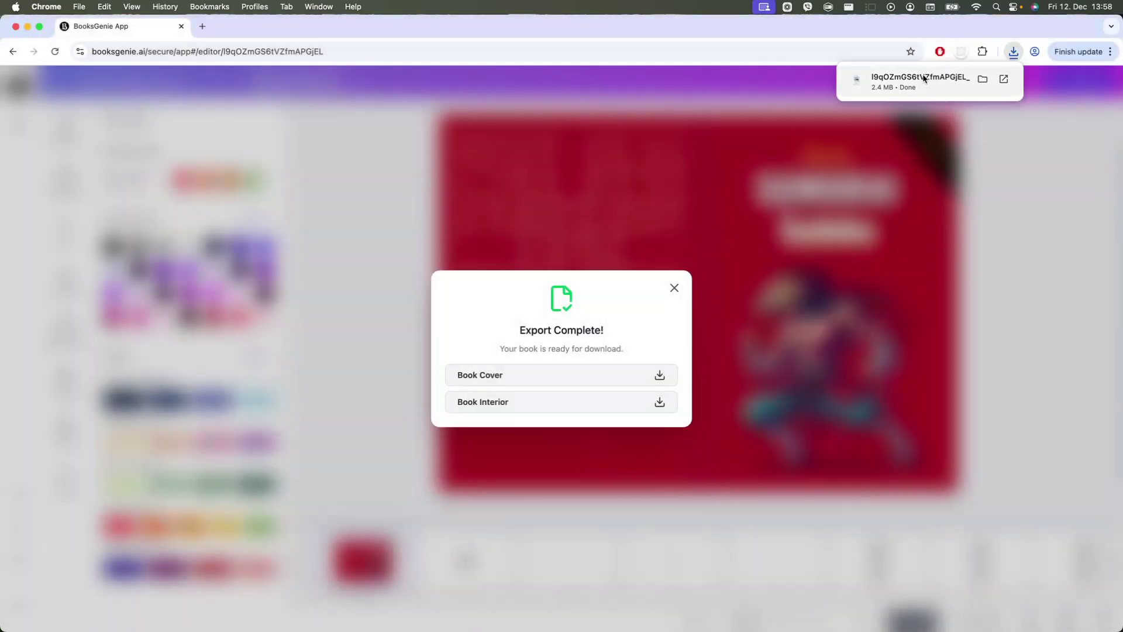
{"action": "left_click", "coordinate": [923, 77]}
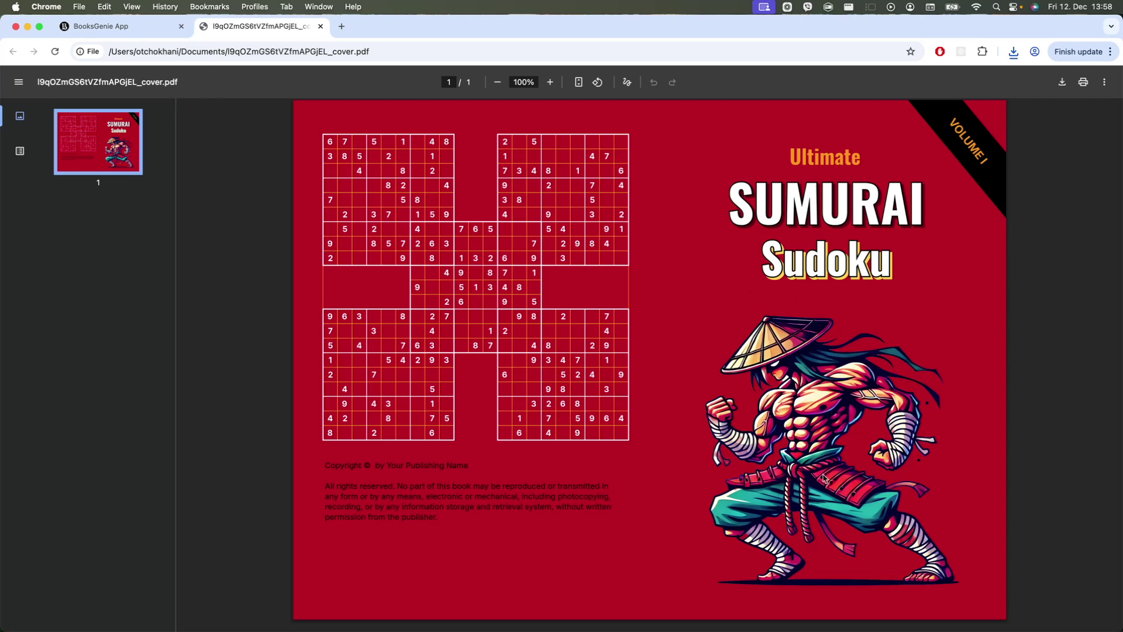
{"action": "left_click", "coordinate": [321, 27]}
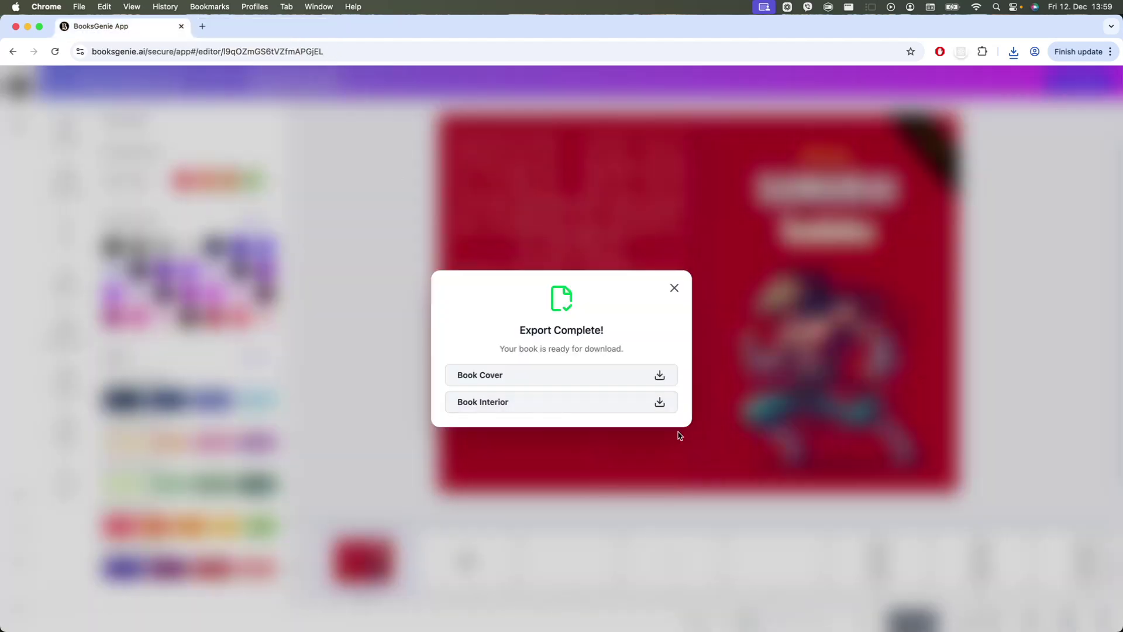
Step: Save the exported book interior PDF in Documents and open it
{"action": "left_click", "coordinate": [665, 405]}
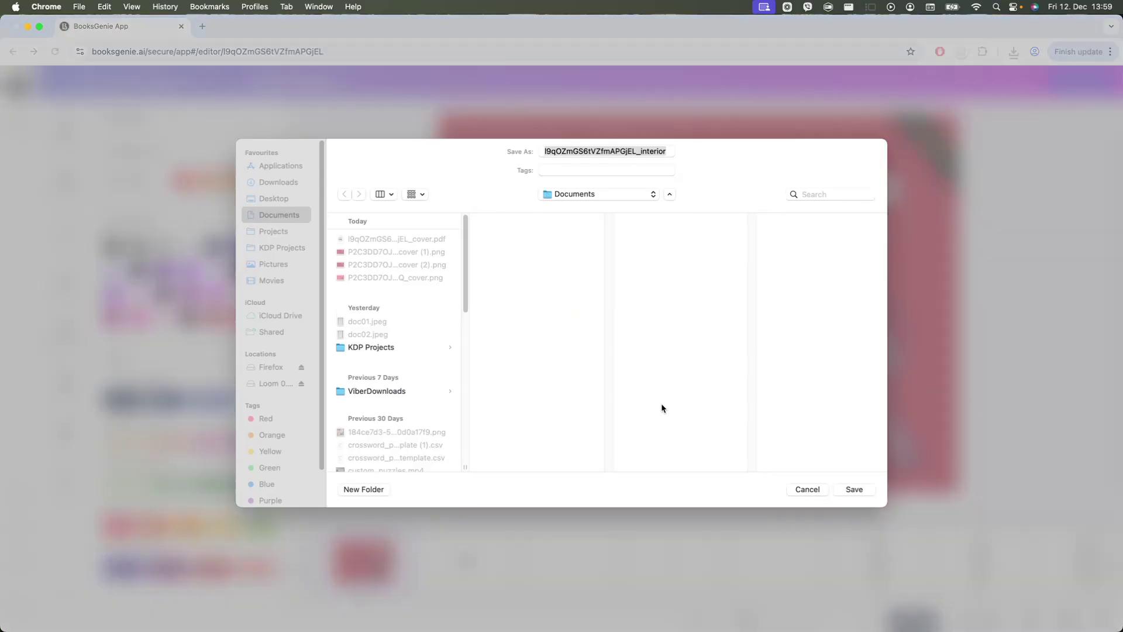
{"action": "left_click", "coordinate": [862, 494]}
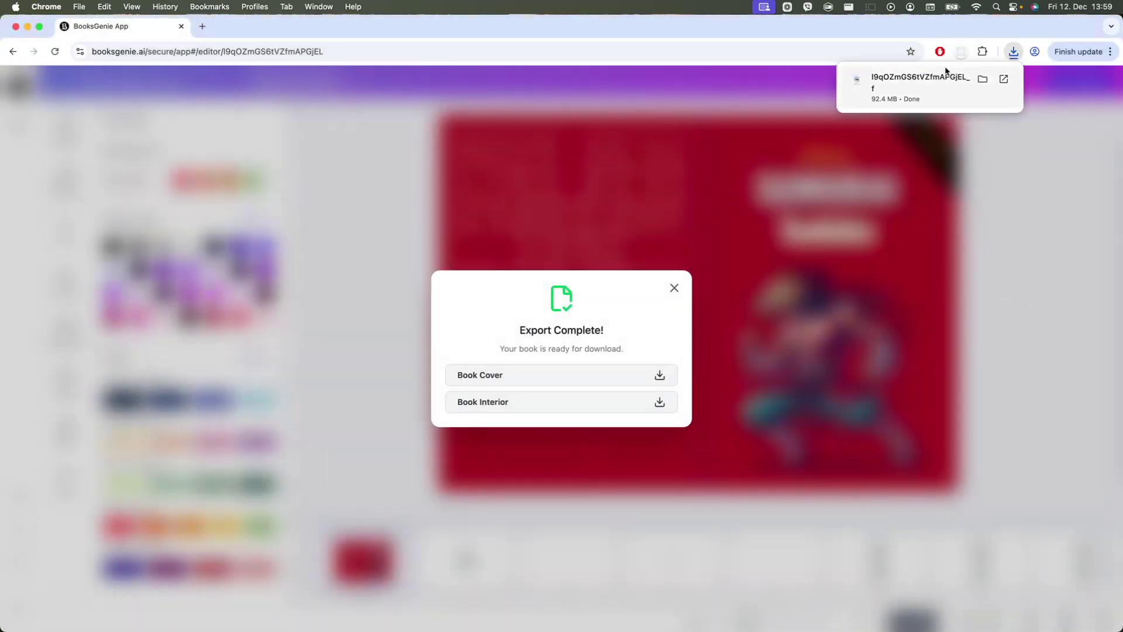
{"action": "left_click", "coordinate": [939, 81]}
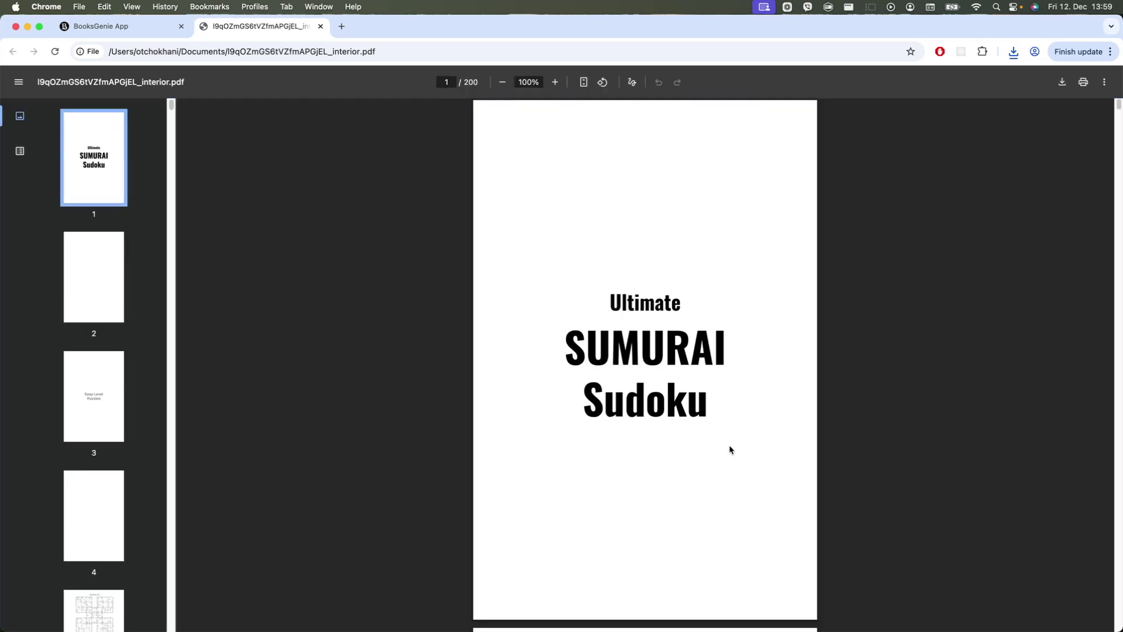
Step: Look through the interior PDF's title, section and puzzle pages, and return to the cover editor with the export dialog closed
{"action": "scroll", "coordinate": [689, 458], "scroll_direction": "down", "scroll_amount": 8}
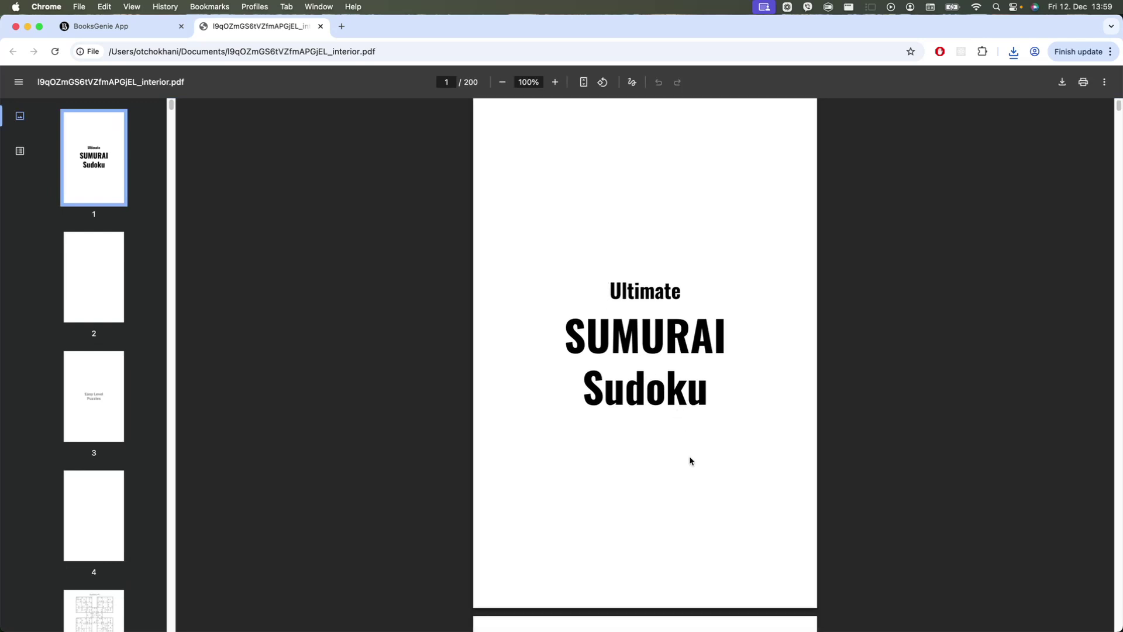
{"action": "scroll", "coordinate": [691, 477], "scroll_direction": "down", "scroll_amount": 15}
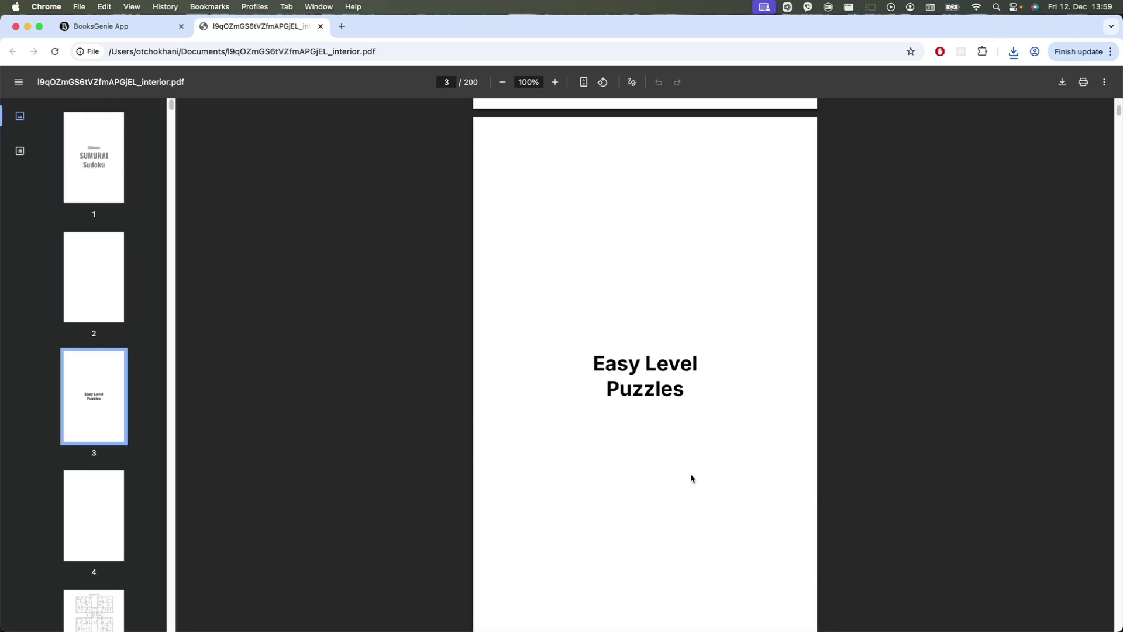
{"action": "scroll", "coordinate": [645, 331], "scroll_direction": "down", "scroll_amount": 10}
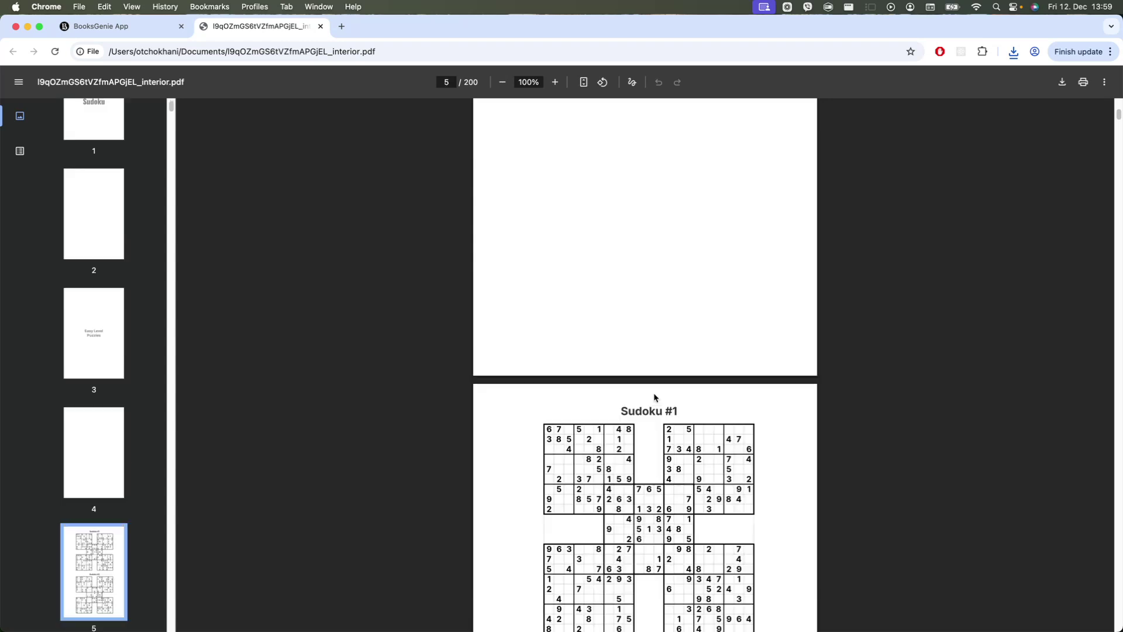
{"action": "scroll", "coordinate": [654, 397], "scroll_direction": "down", "scroll_amount": 5}
{"action": "scroll", "coordinate": [655, 440], "scroll_direction": "down", "scroll_amount": 12}
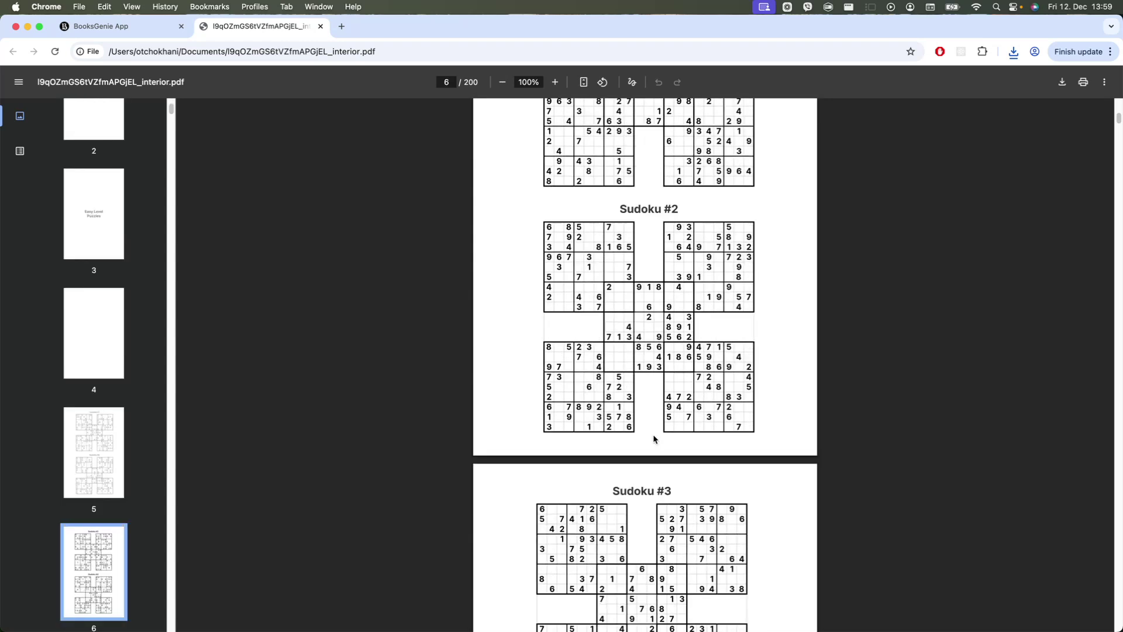
{"action": "scroll", "coordinate": [654, 439], "scroll_direction": "down", "scroll_amount": 20}
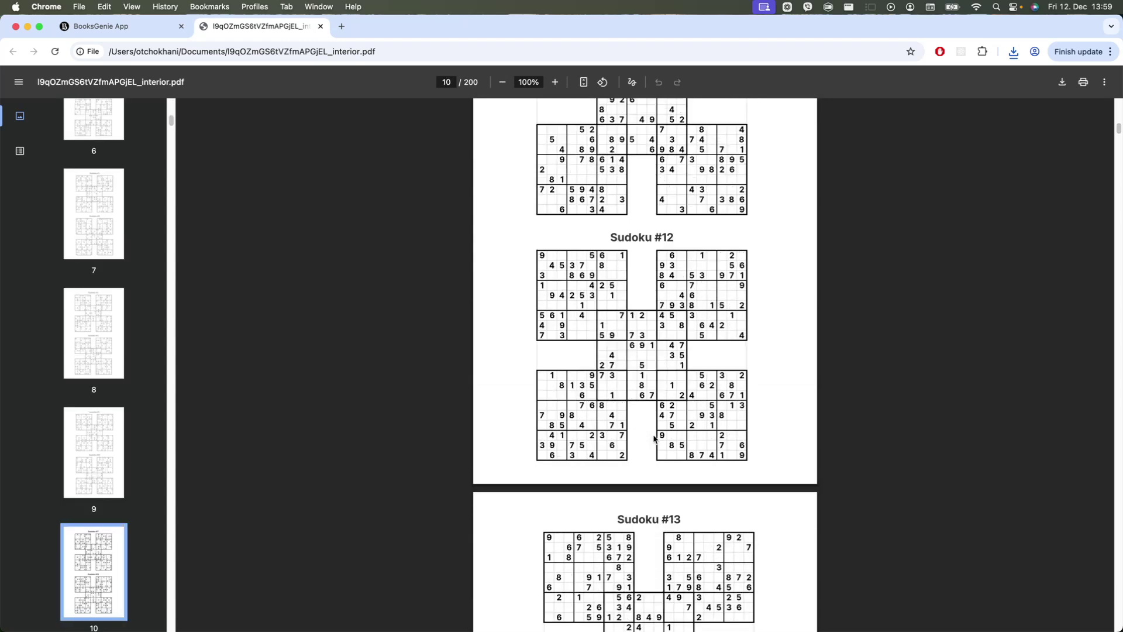
{"action": "scroll", "coordinate": [654, 438], "scroll_direction": "down", "scroll_amount": 1}
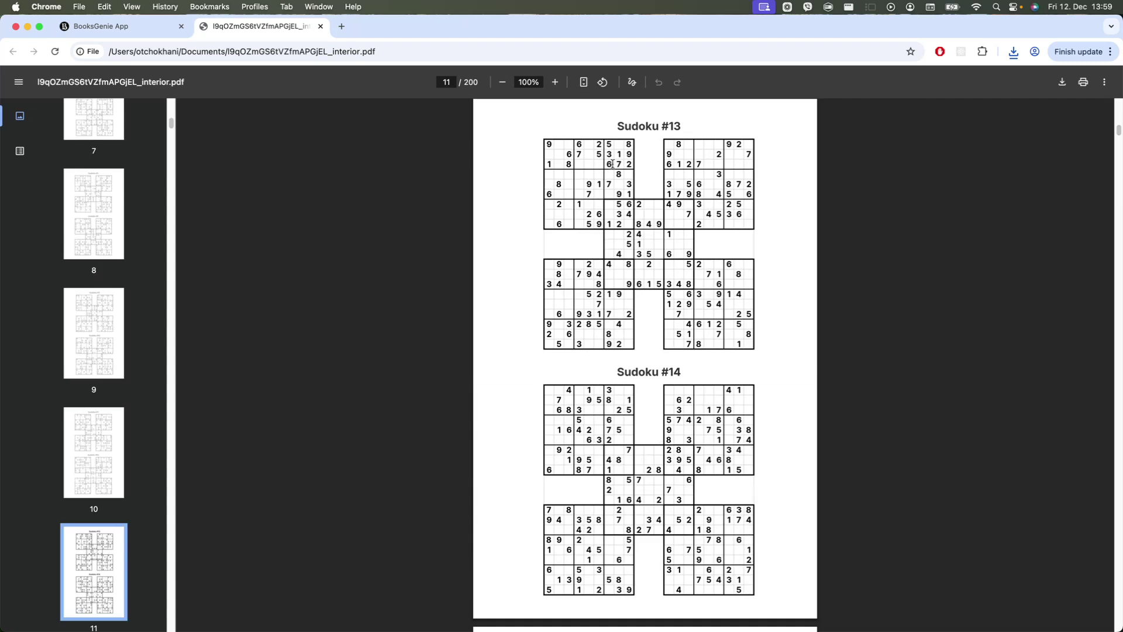
{"action": "left_click", "coordinate": [144, 32]}
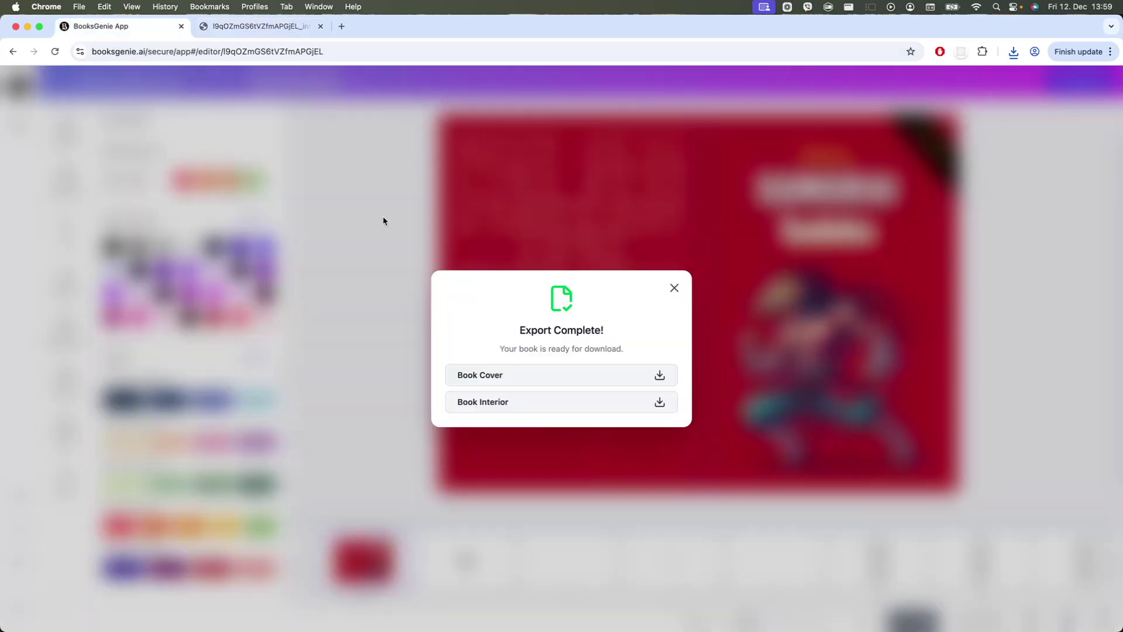
{"action": "left_click", "coordinate": [671, 288]}
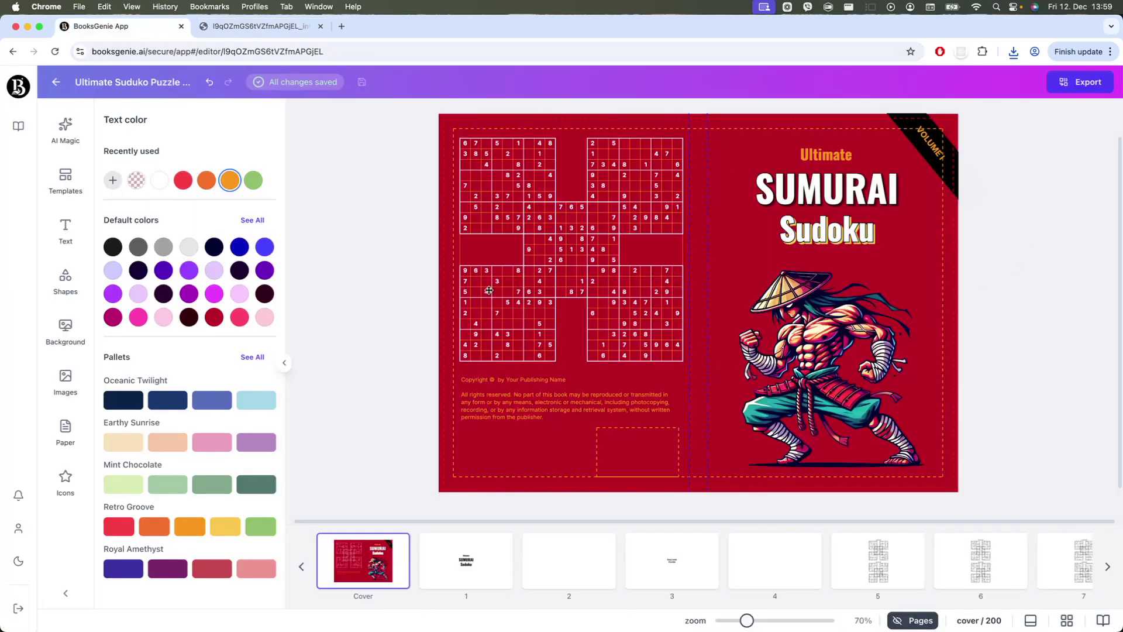